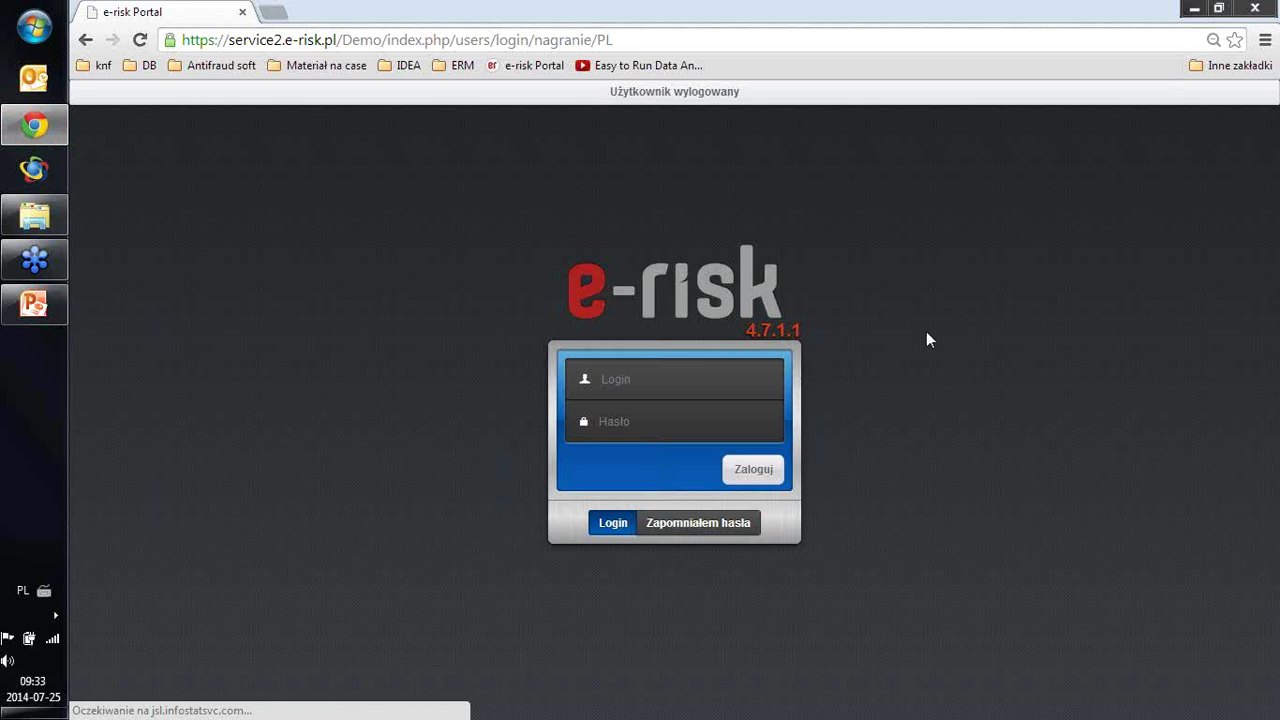
# Log in to the portal as admin2 and keep the current Windows color scheme with the performance prompt turned off for good.
pyautogui.click(650, 376)
pyautogui.write('admin2')
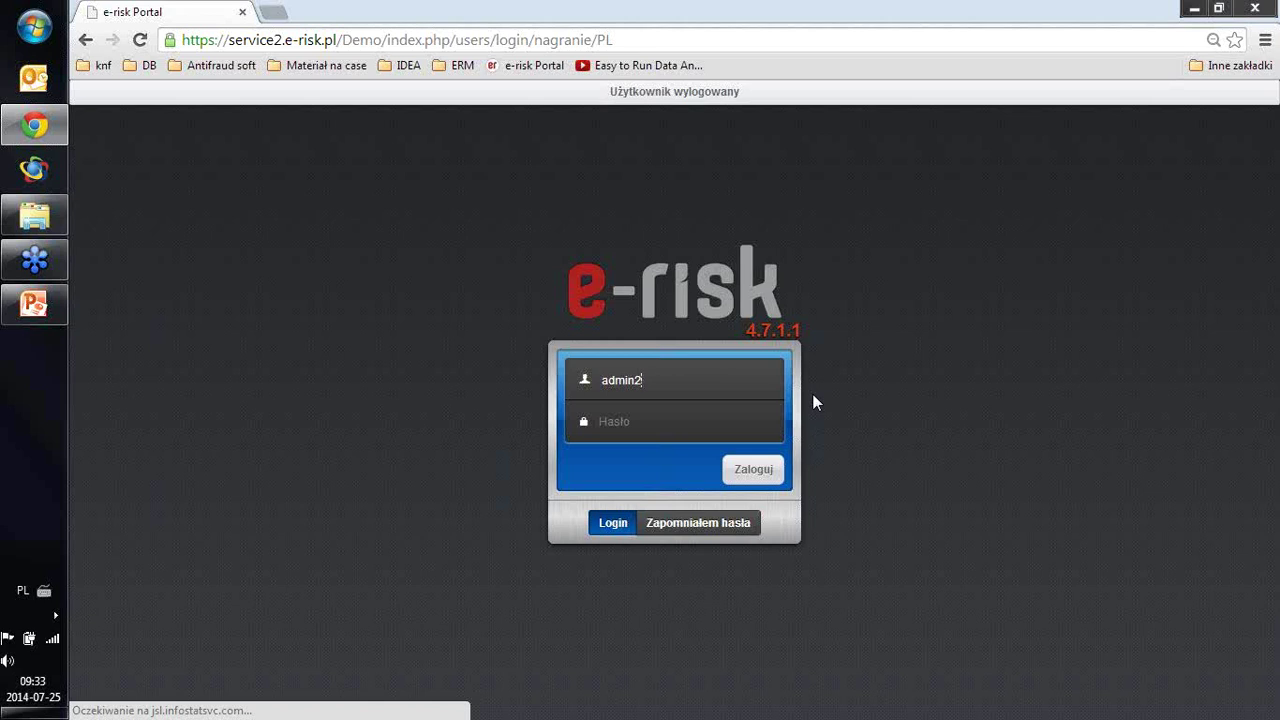
pyautogui.click(752, 469)
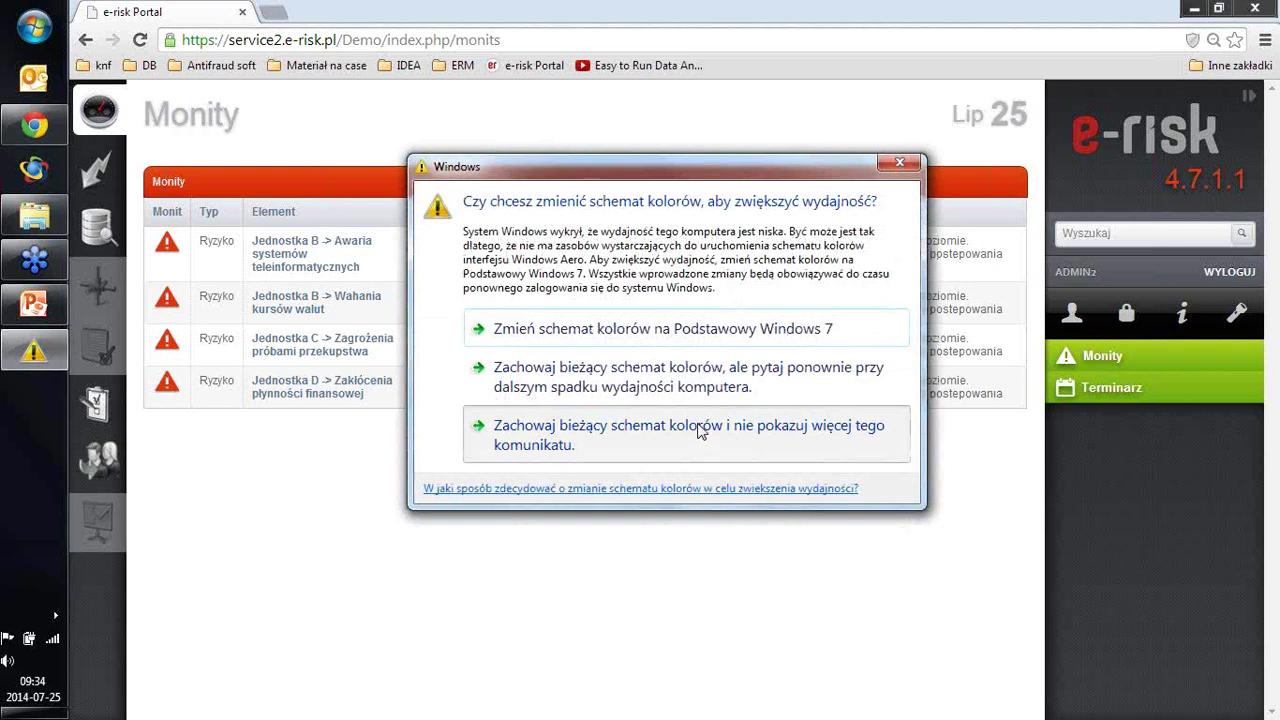
pyautogui.click(700, 431)
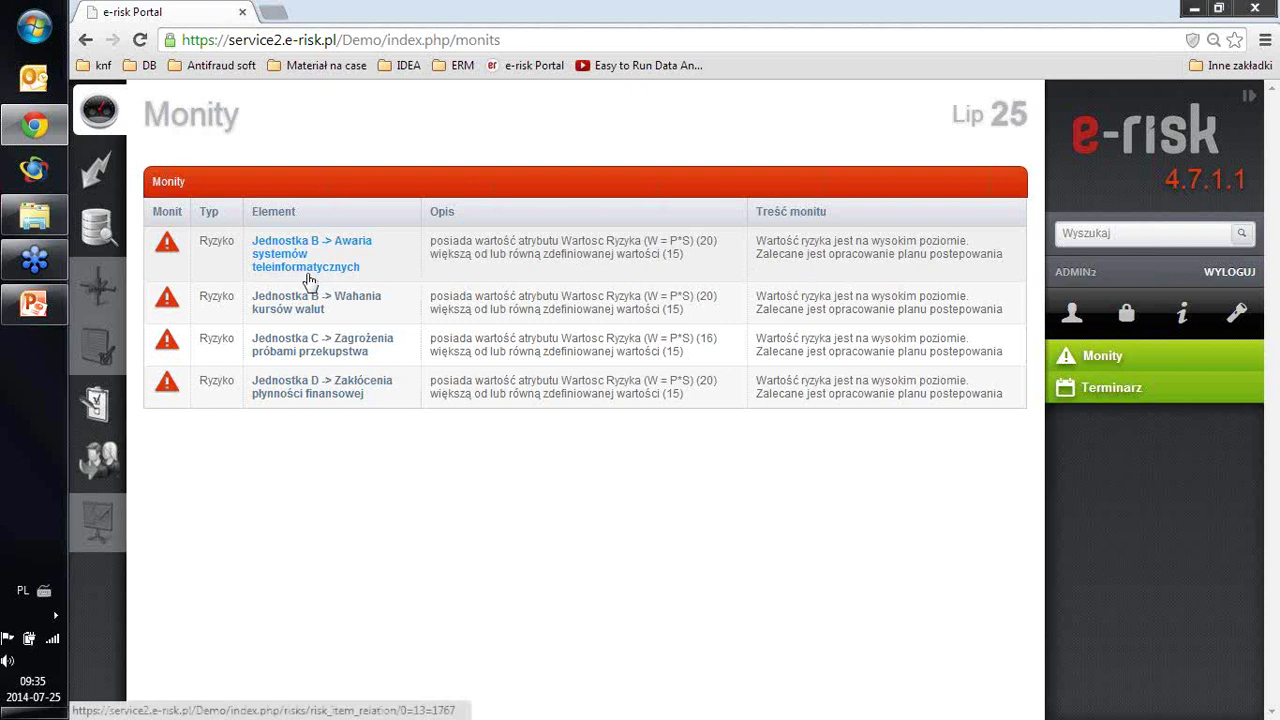
# Open the Ryzyko module and browse the definition hierarchy from Jednostka organizacyjna down to the sub-definitions of Ryzyko, returning to the top level.
pyautogui.click(106, 174)
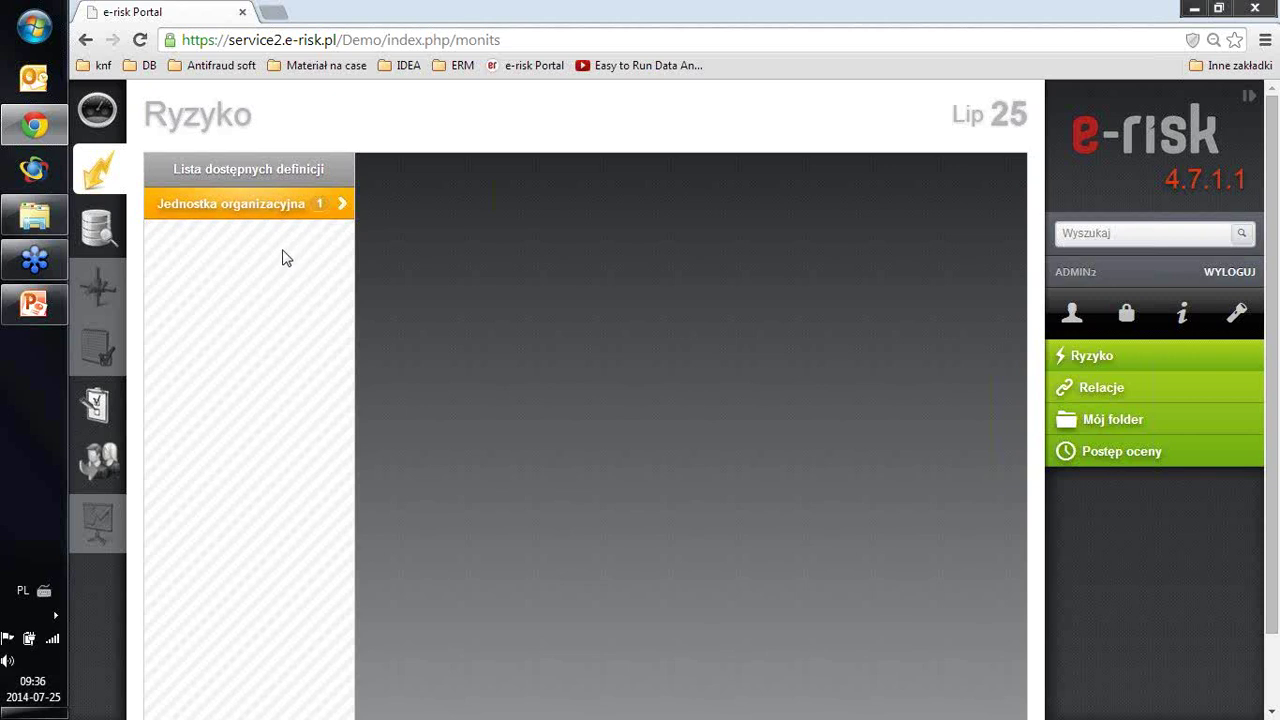
pyautogui.click(345, 212)
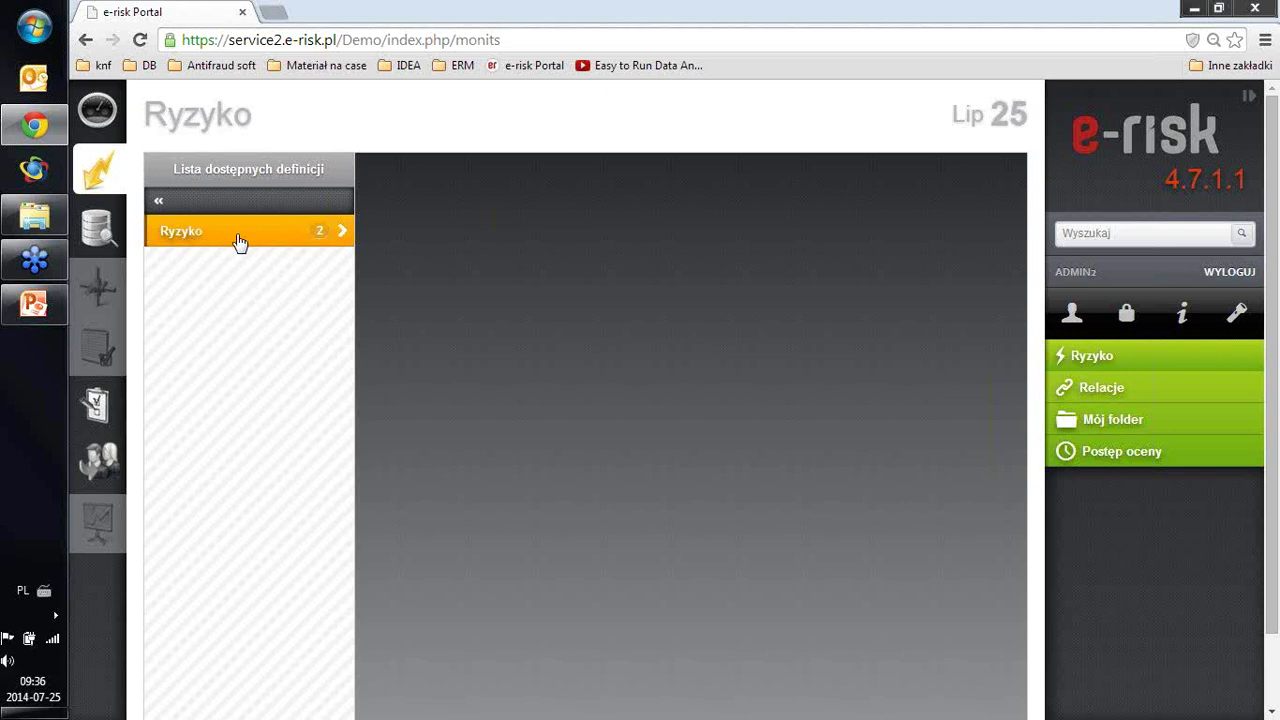
pyautogui.click(343, 234)
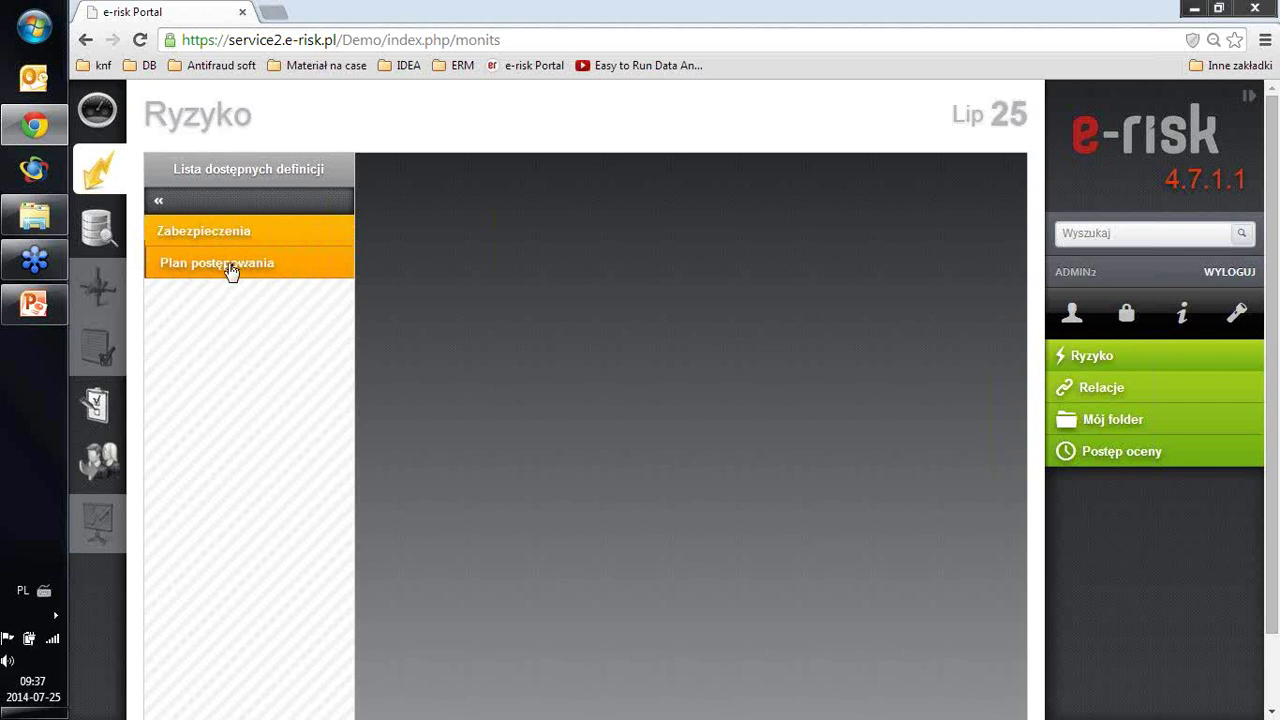
pyautogui.click(176, 207)
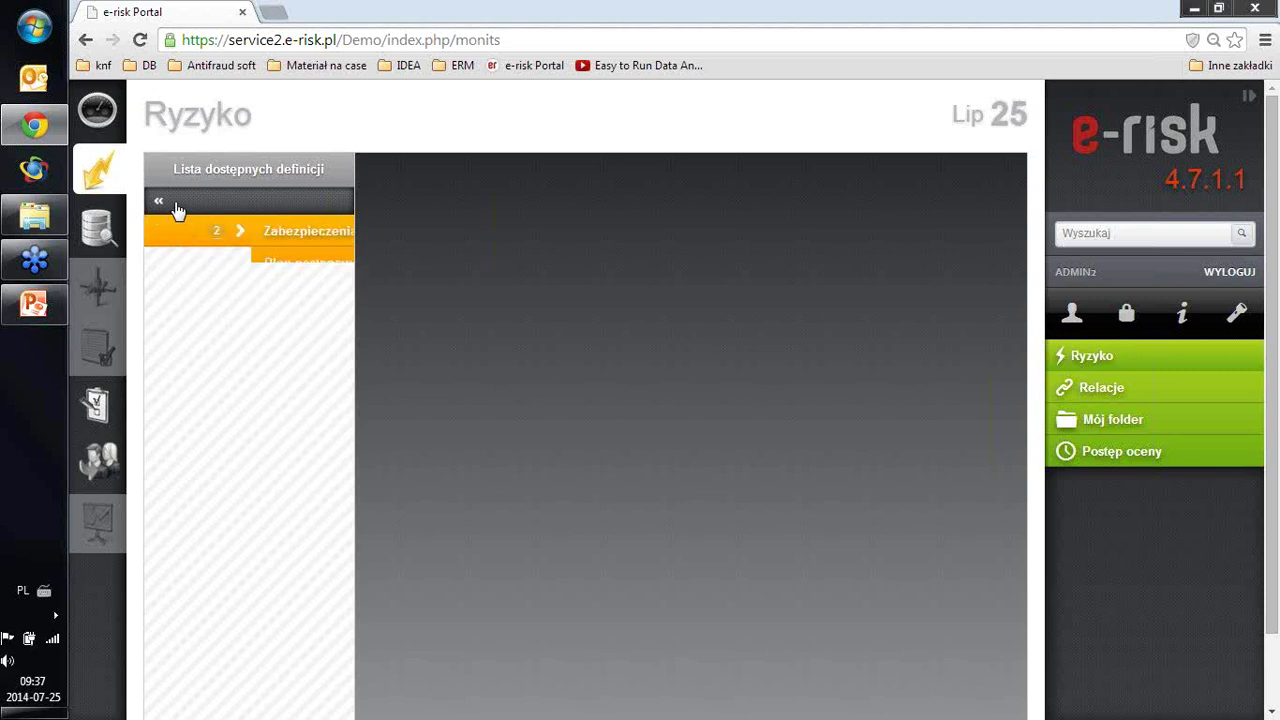
pyautogui.click(172, 205)
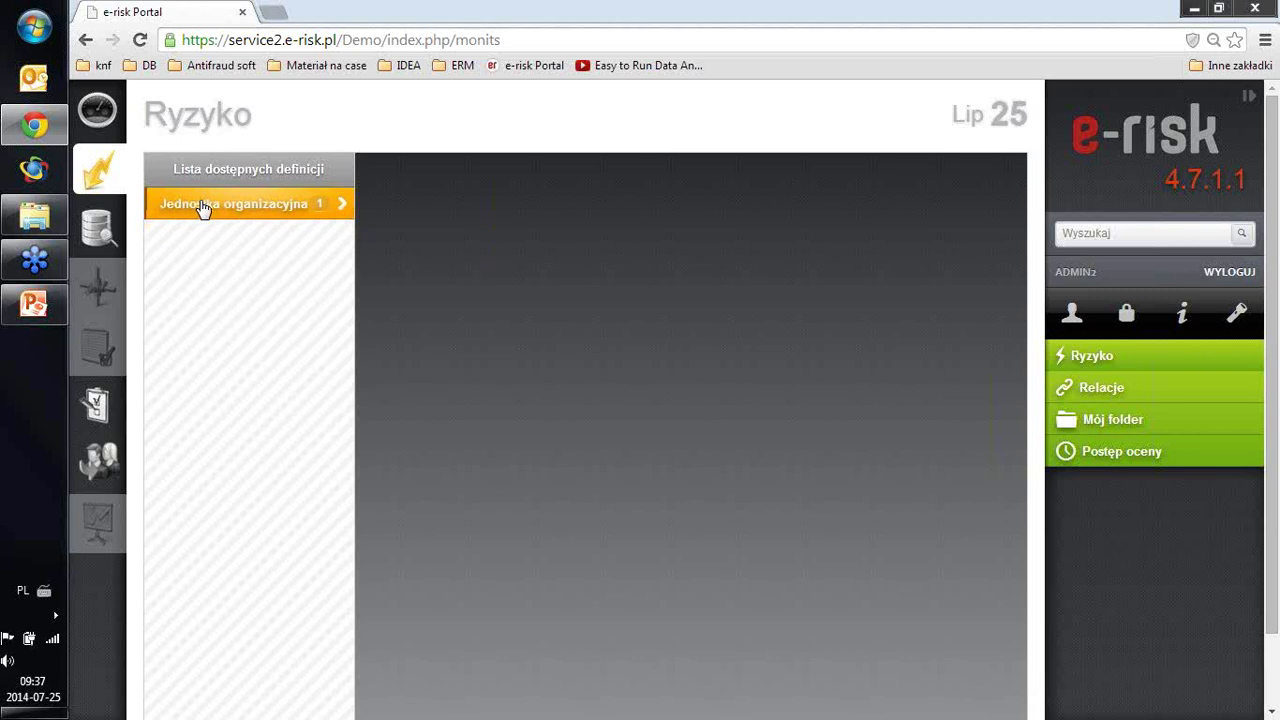
# Open Jednostka A from the organizational units and view its list of linked Ryzyko elements.
pyautogui.click(203, 207)
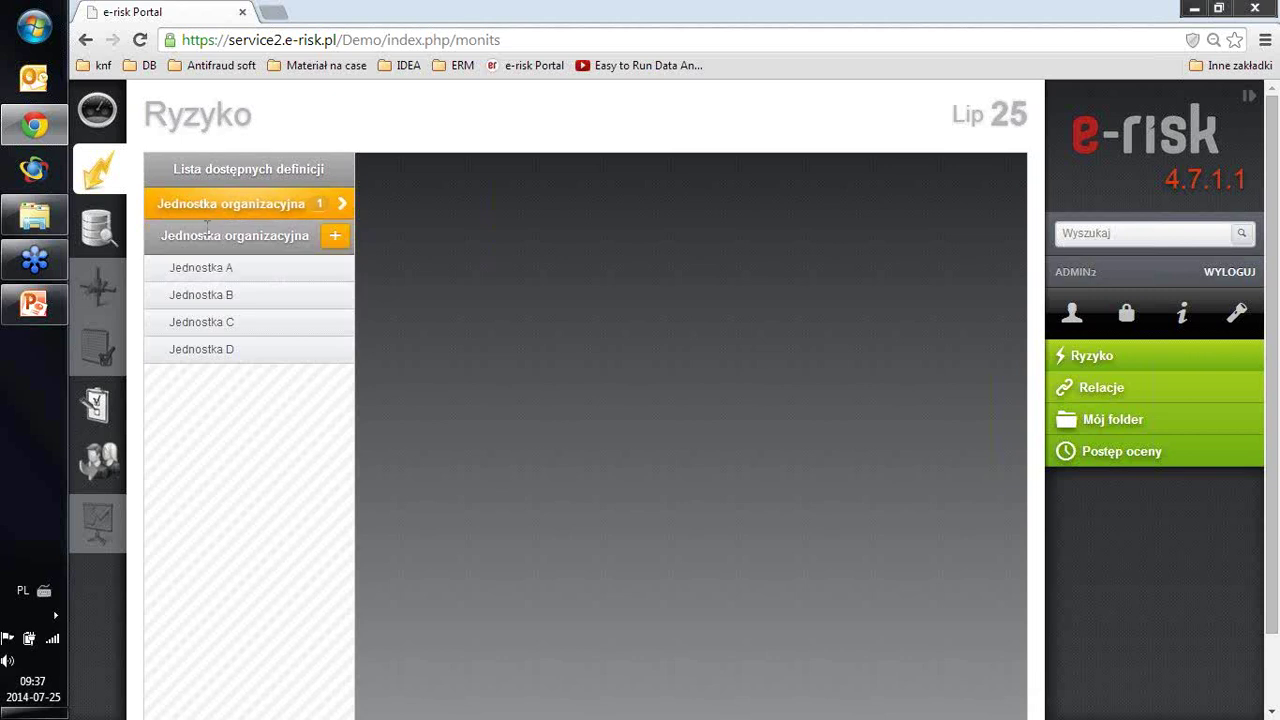
pyautogui.click(206, 273)
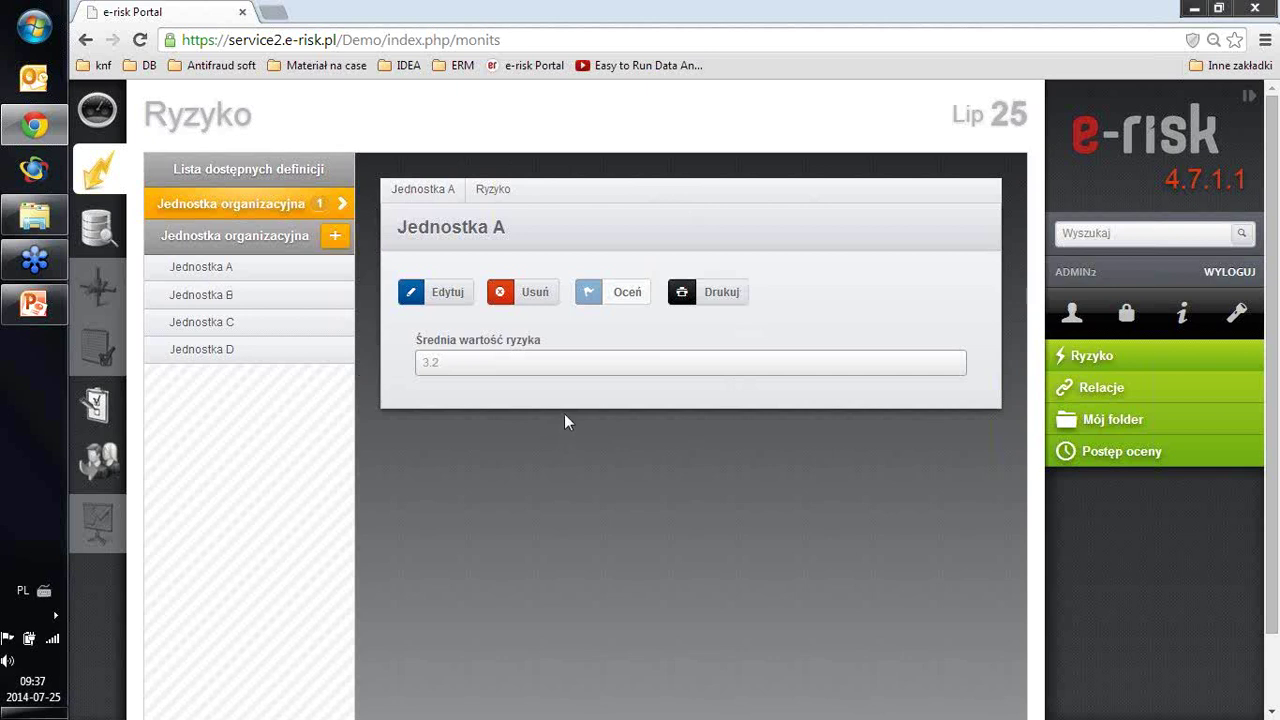
pyautogui.click(493, 196)
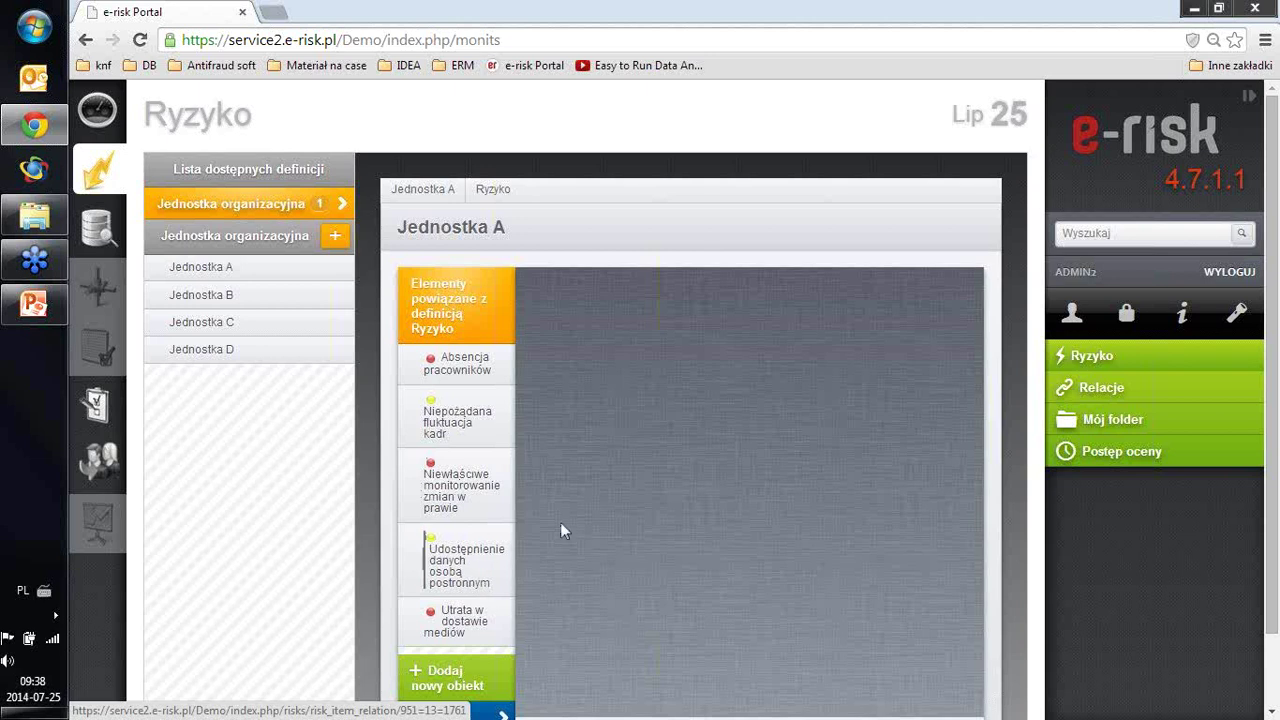
pyautogui.scroll(-1, 560, 522)
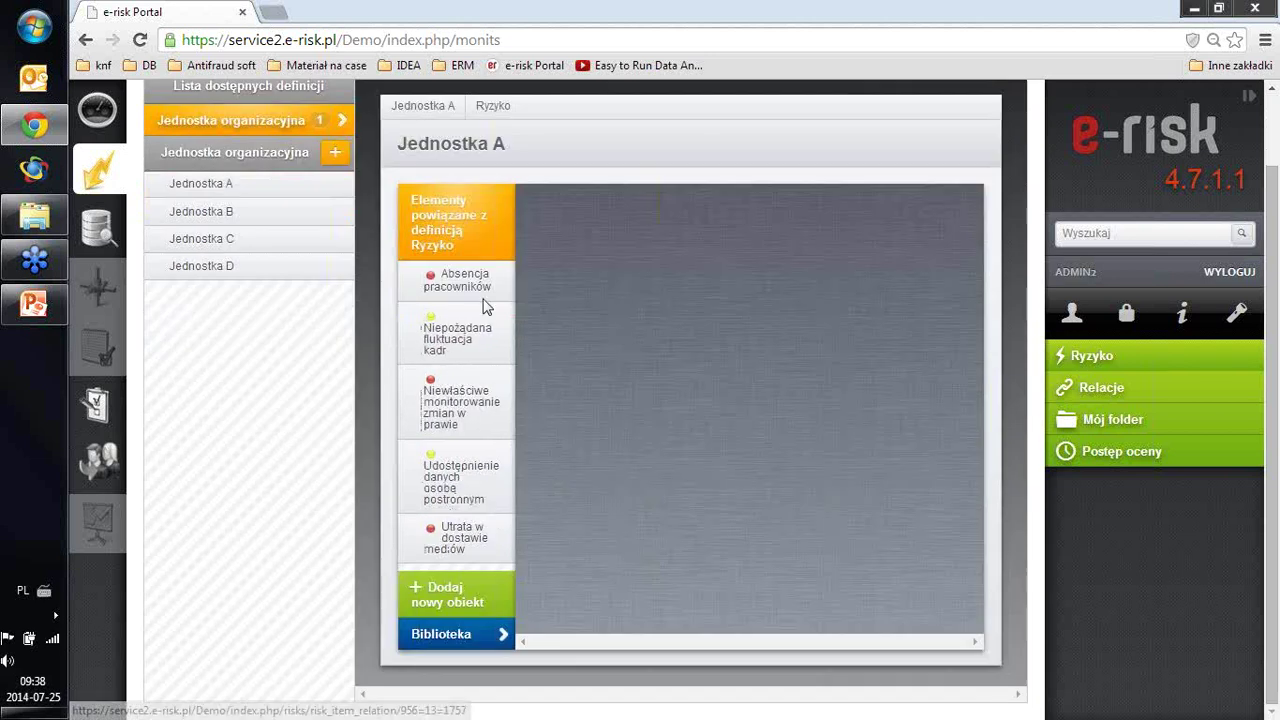
pyautogui.scroll(1, 449, 410)
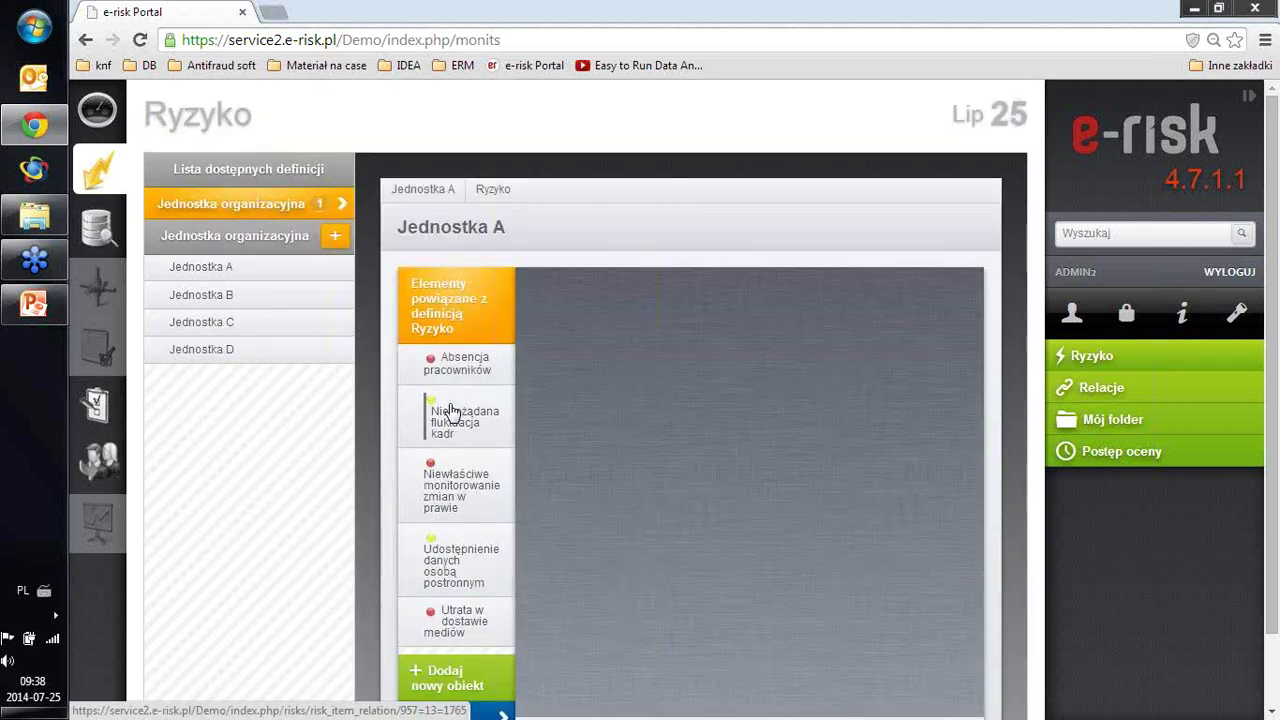
# Open the risk Absencja pracowników and review its owner, causes, category, probability, impact, risk value and assessment frequency.
pyautogui.click(461, 367)
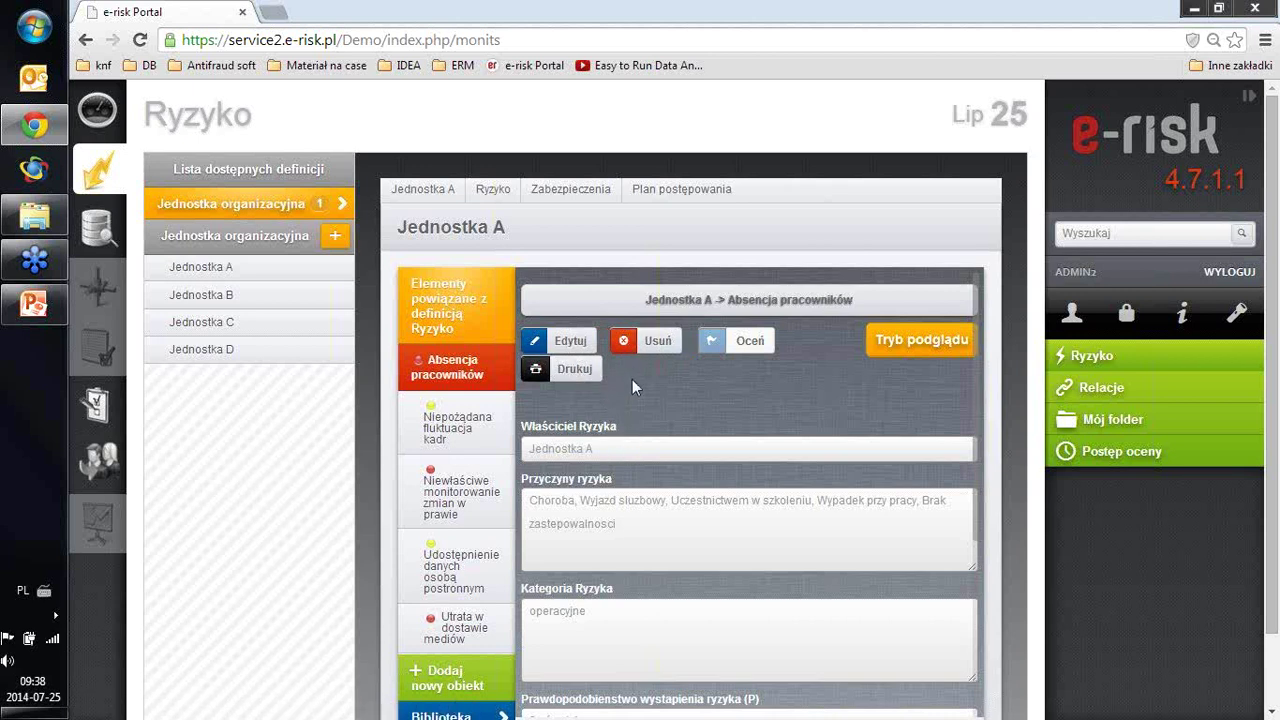
pyautogui.scroll(-1, 633, 357)
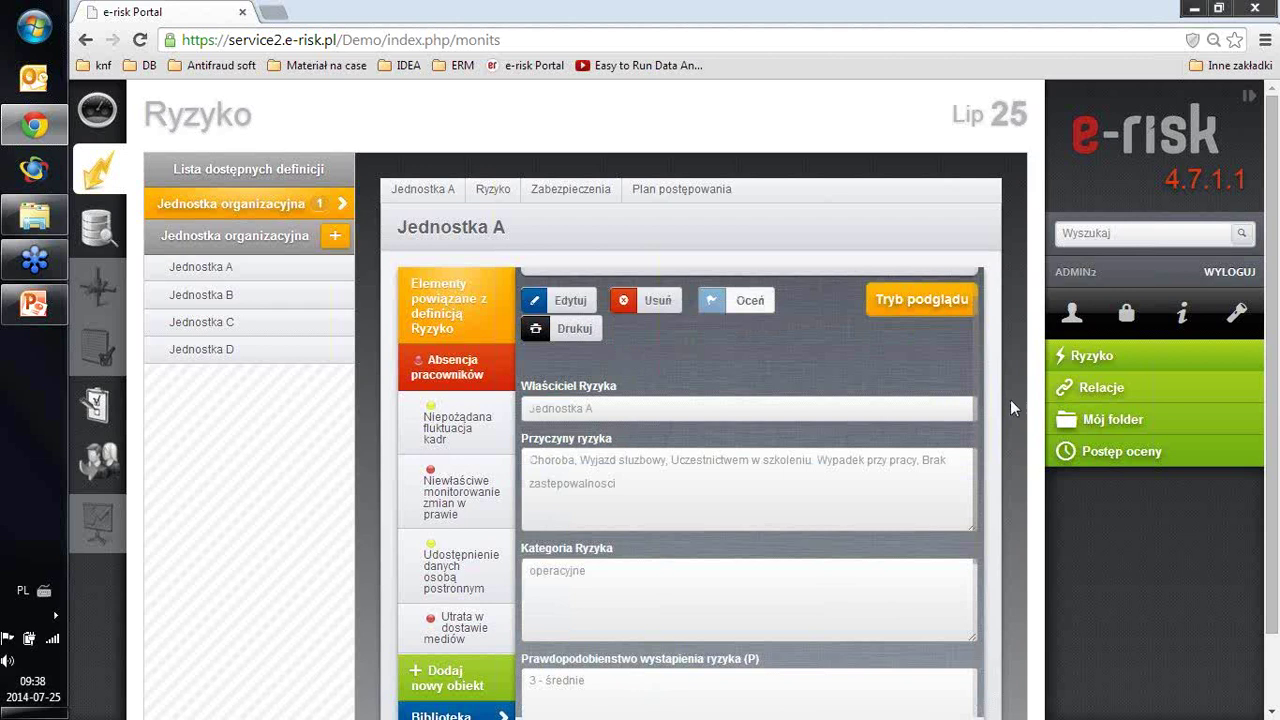
pyautogui.scroll(-2, 1010, 399)
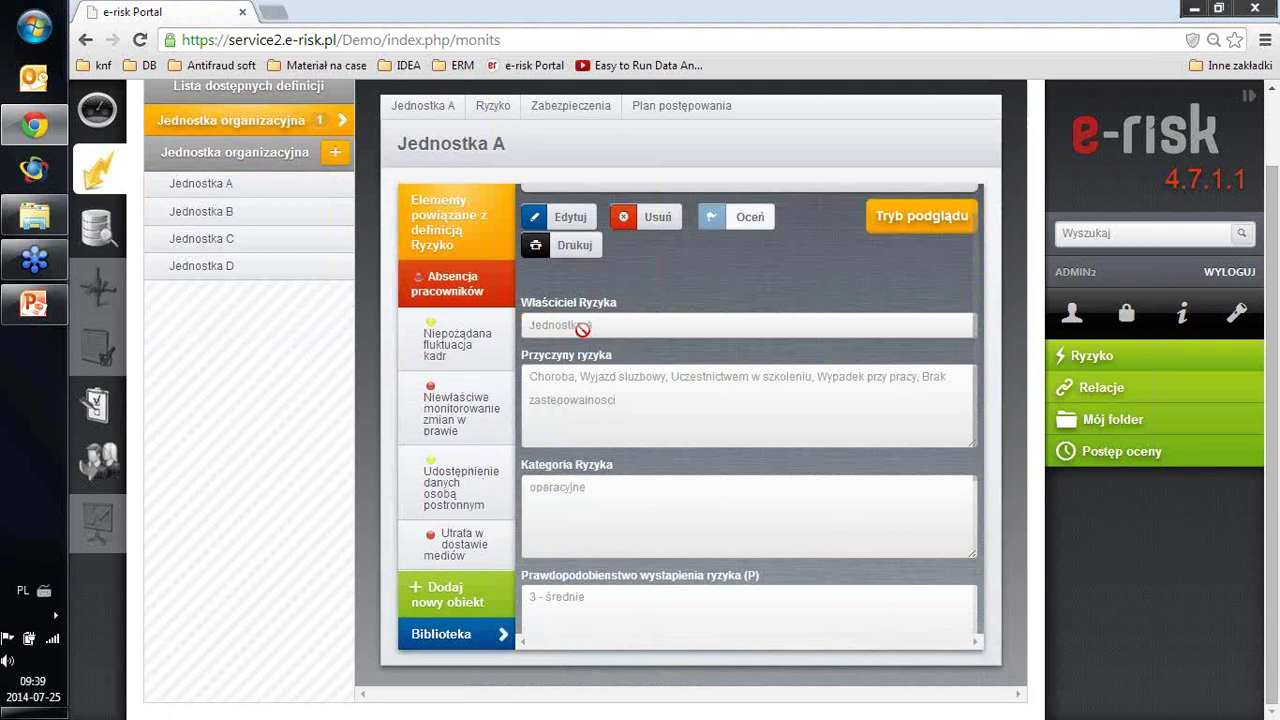
pyautogui.scroll(-1, 582, 329)
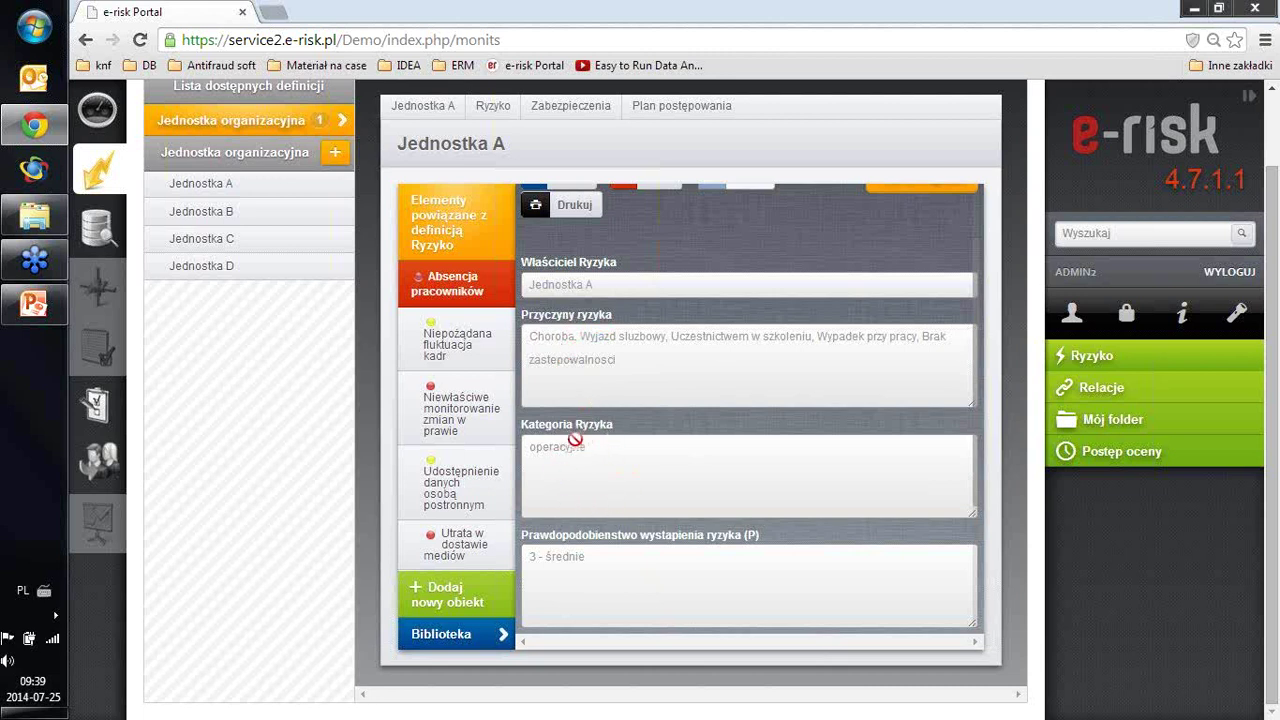
pyautogui.scroll(-3, 571, 437)
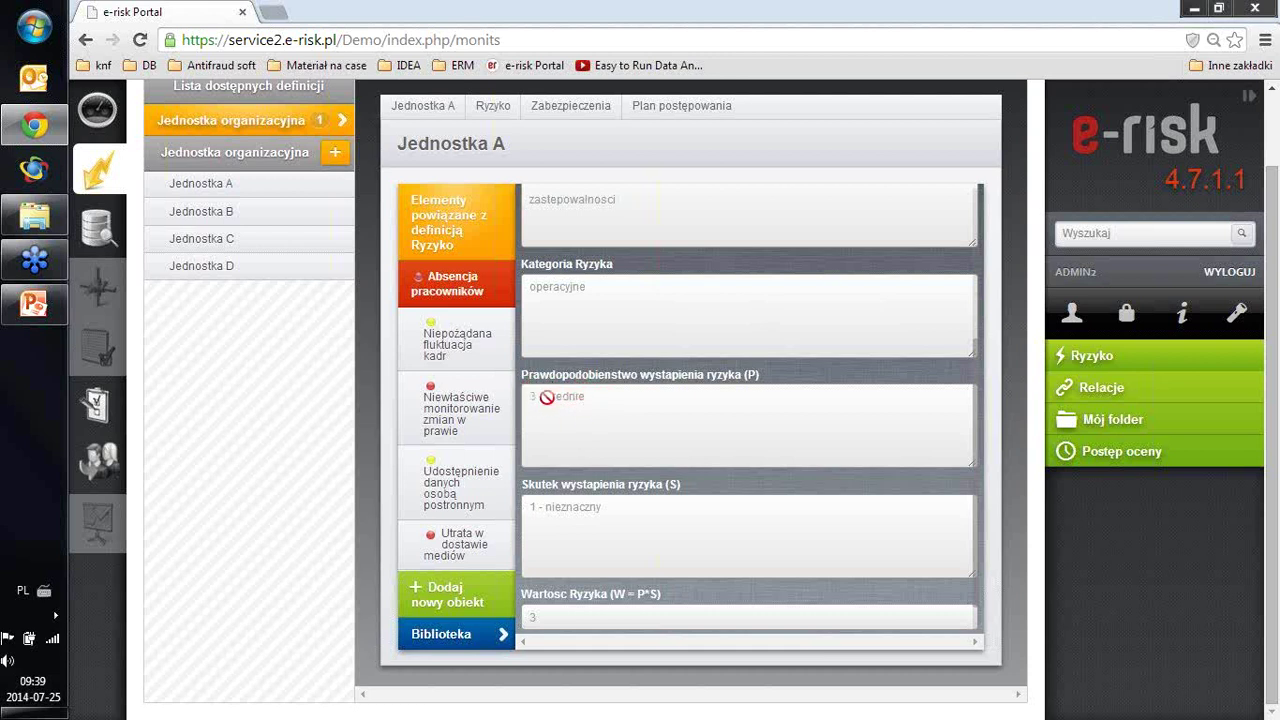
pyautogui.scroll(-1, 548, 395)
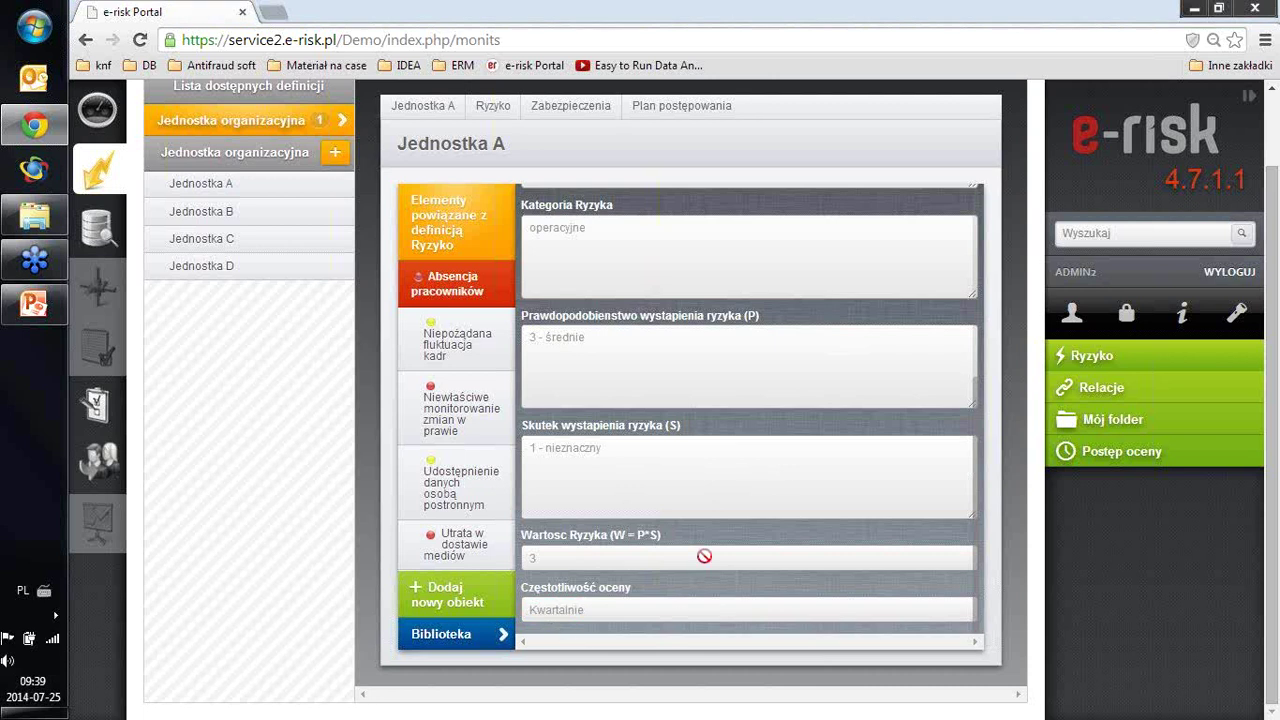
pyautogui.scroll(4, 704, 556)
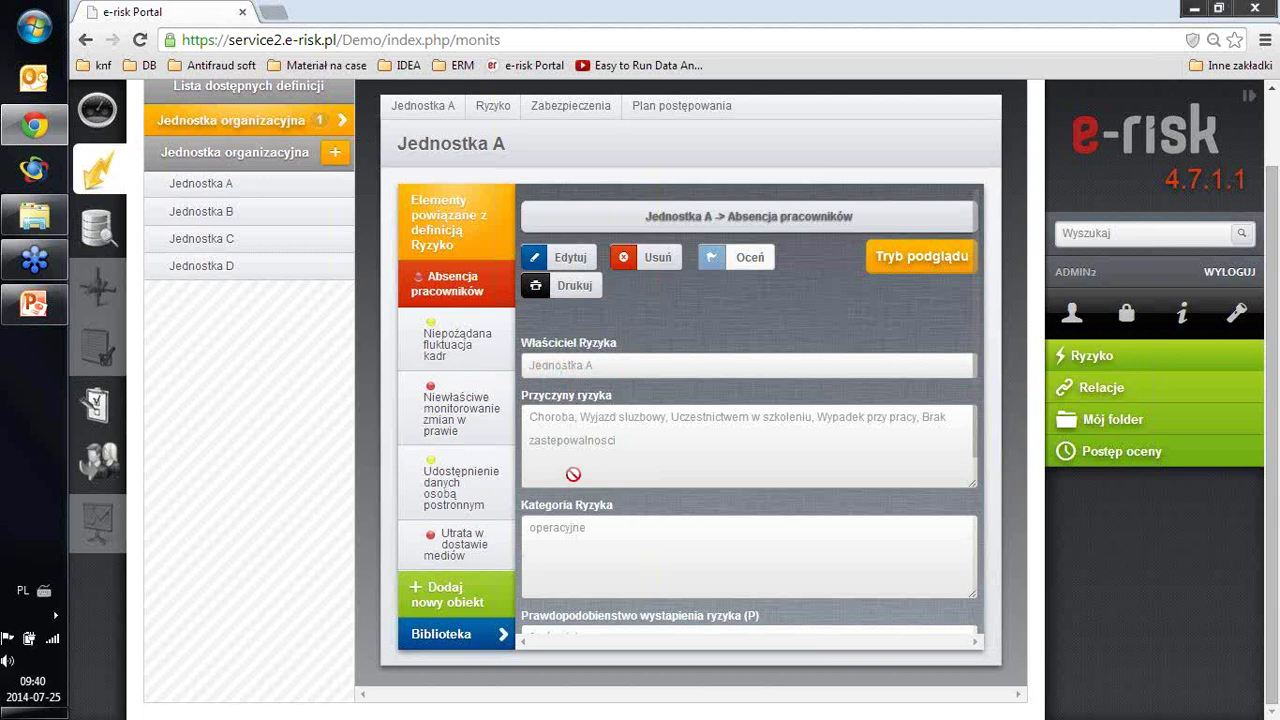
pyautogui.scroll(-2, 574, 478)
pyautogui.scroll(-5, 573, 473)
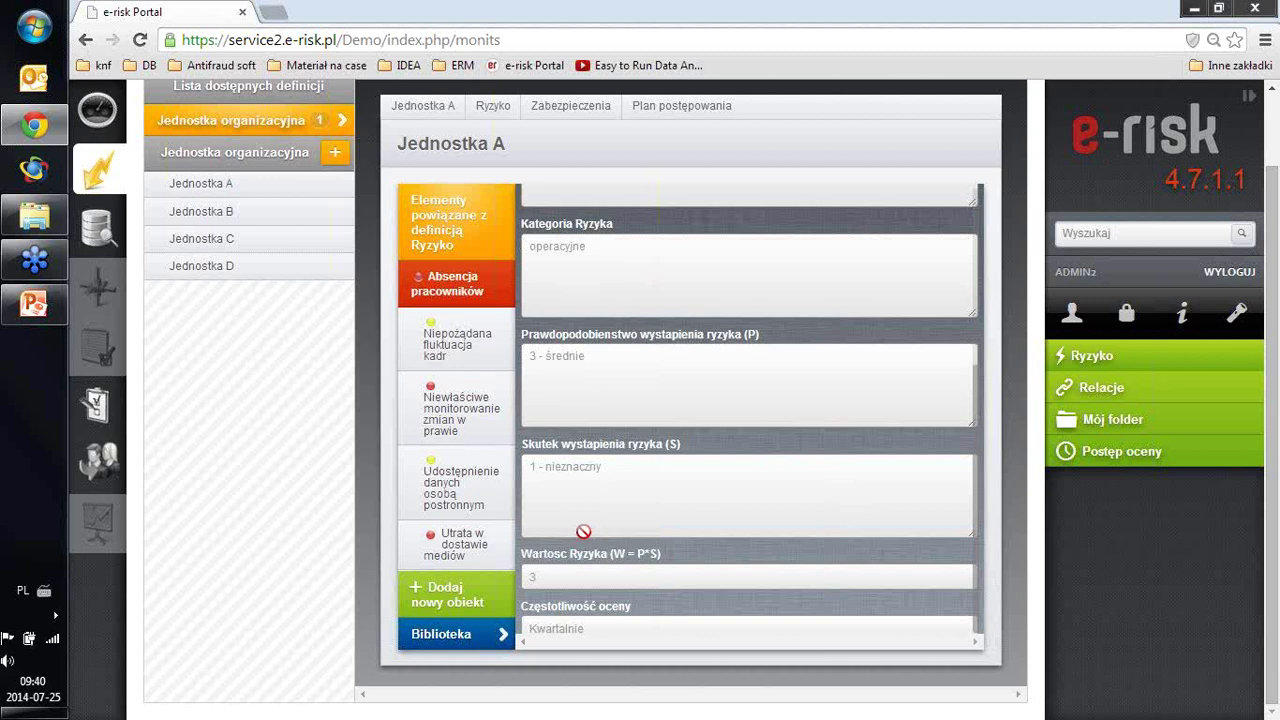
pyautogui.scroll(5, 575, 535)
pyautogui.scroll(3, 582, 531)
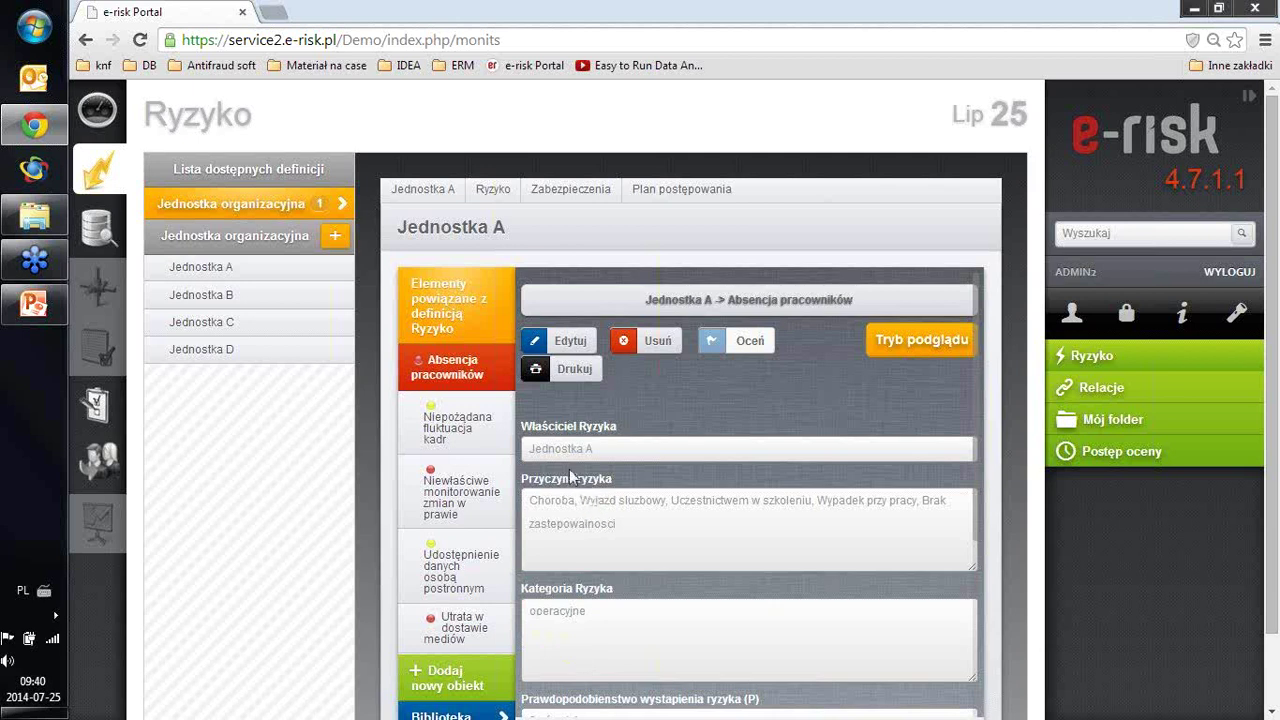
# Open the risk Udostępnienie danych osobą postronnym and review all its attributes, from owner to assessment frequency.
pyautogui.click(455, 574)
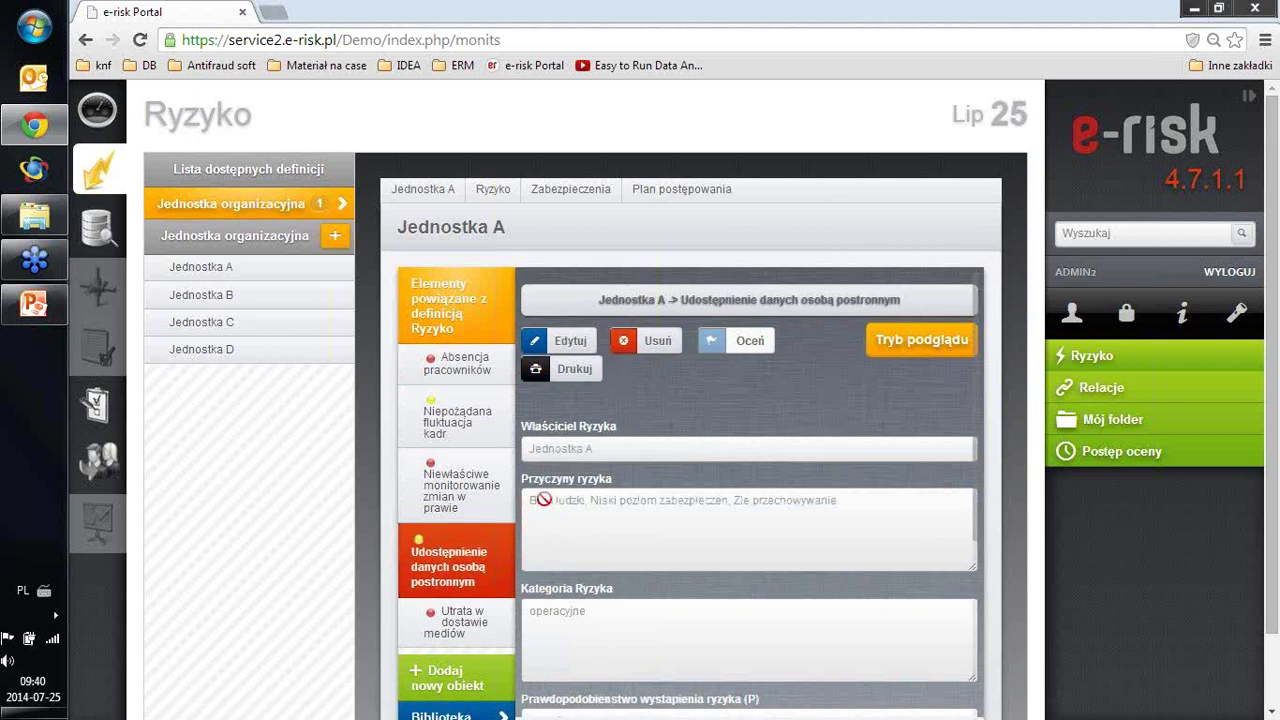
pyautogui.scroll(-1, 566, 436)
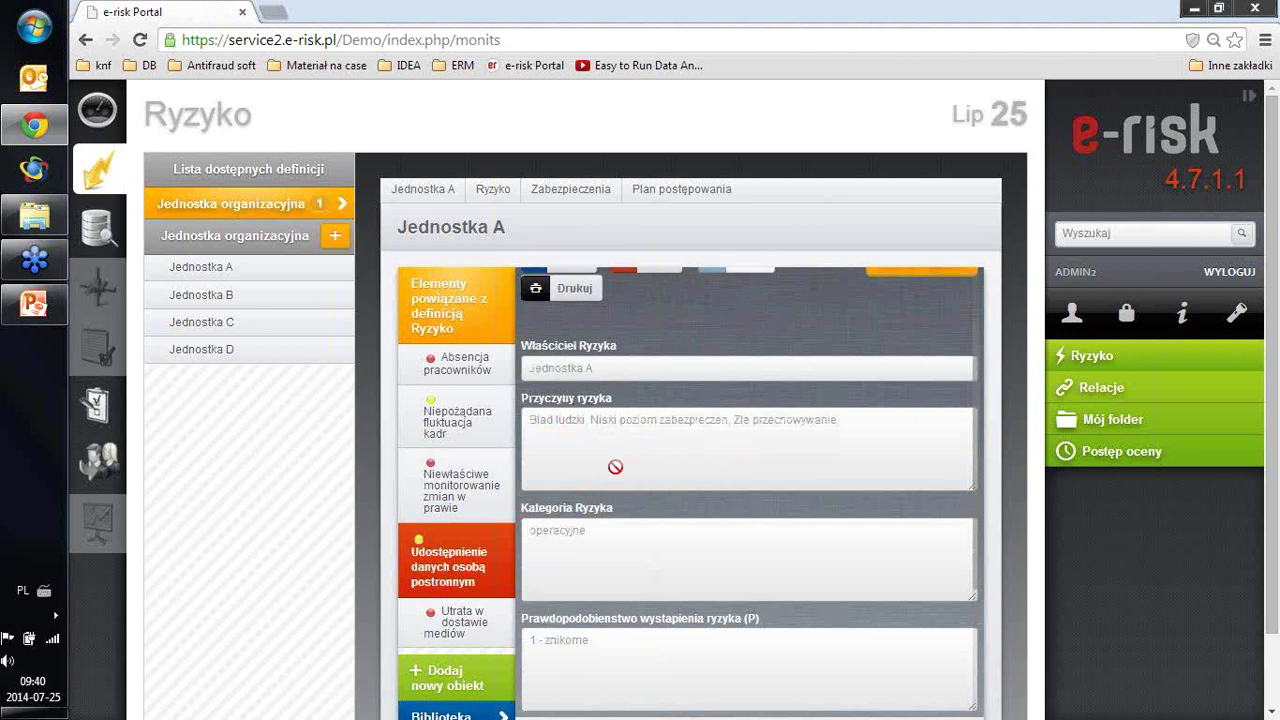
pyautogui.scroll(-4, 615, 467)
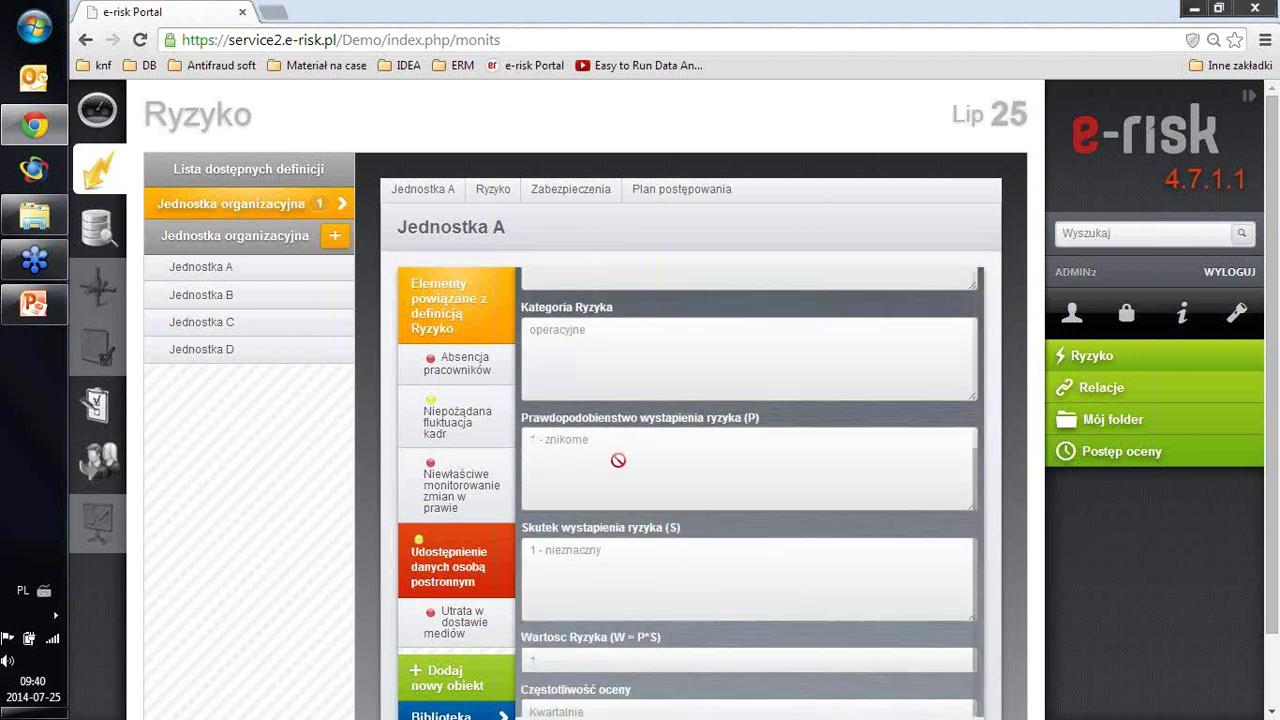
pyautogui.scroll(-1, 602, 547)
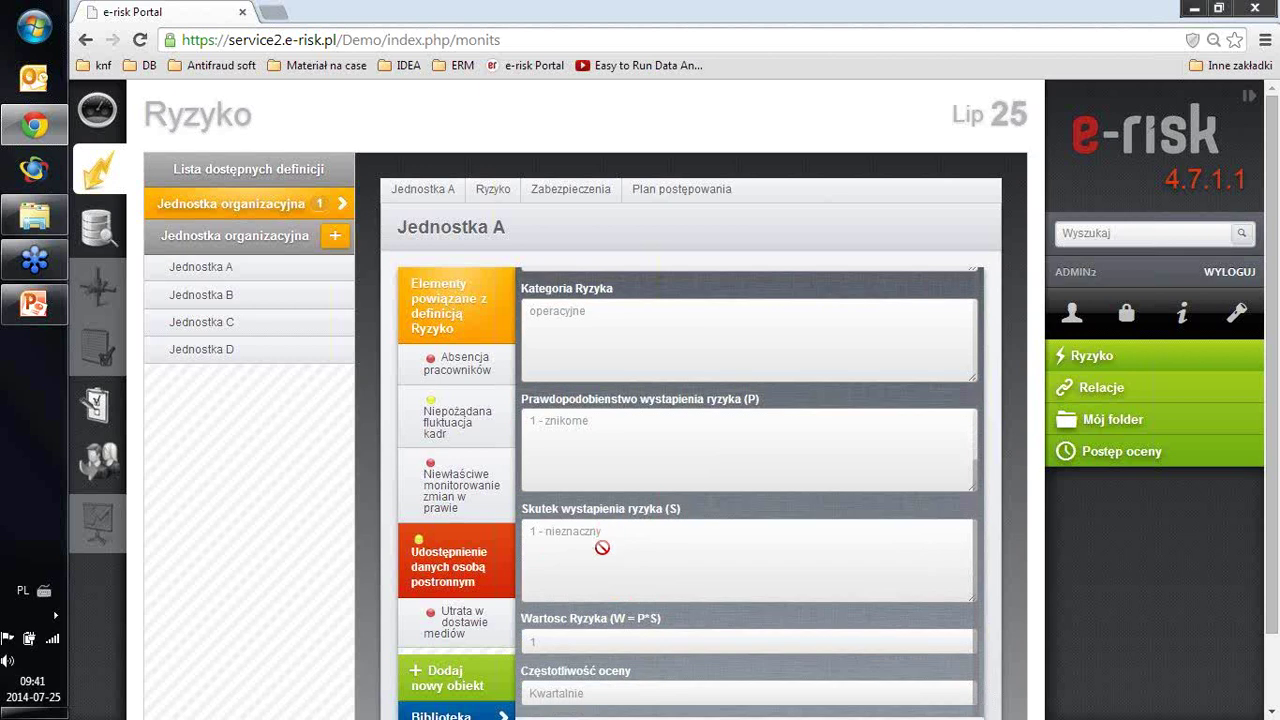
pyautogui.scroll(6, 601, 630)
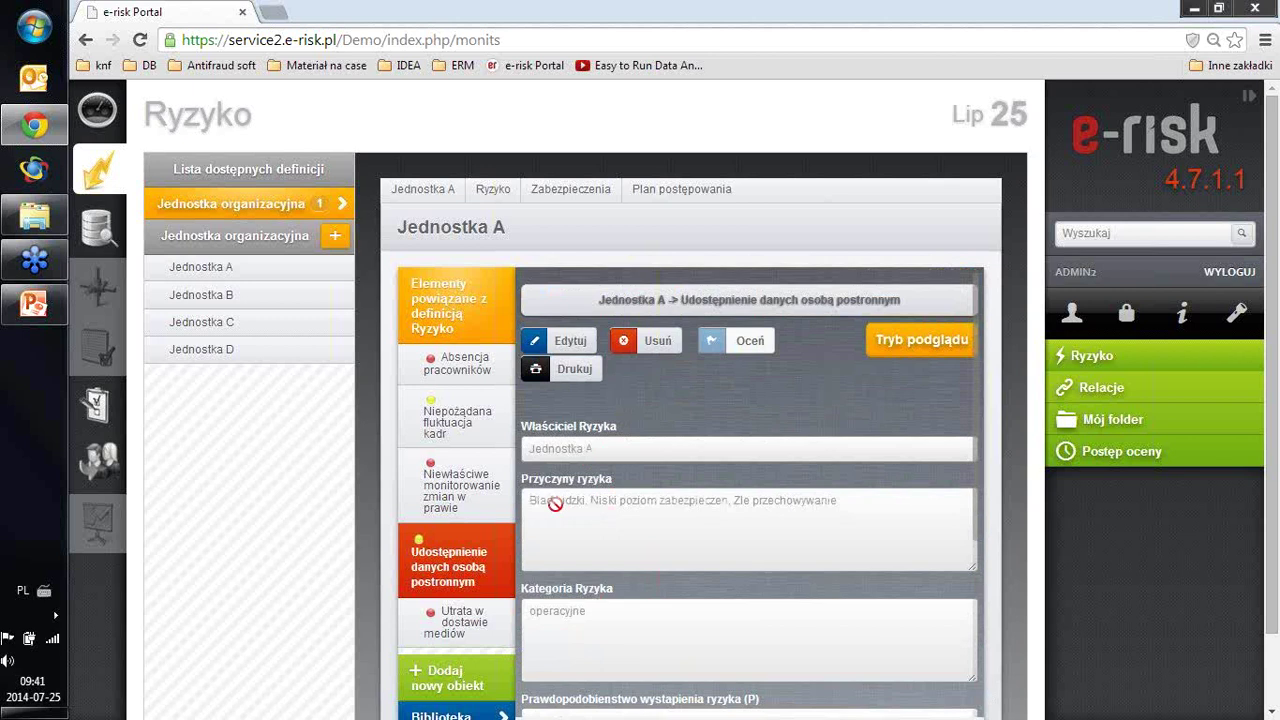
# Open the risk Udostępnienie danych osobą postronnym for editing and check the available risk owners without changing the selection.
pyautogui.click(568, 342)
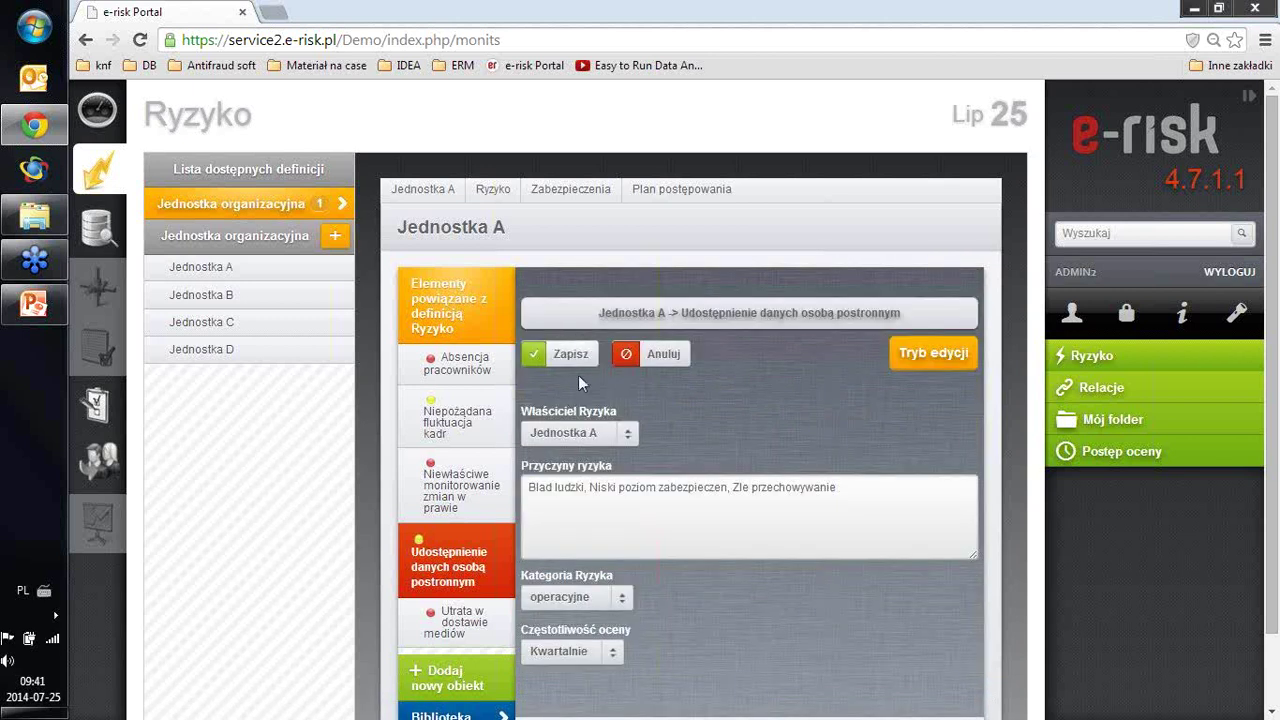
pyautogui.click(630, 433)
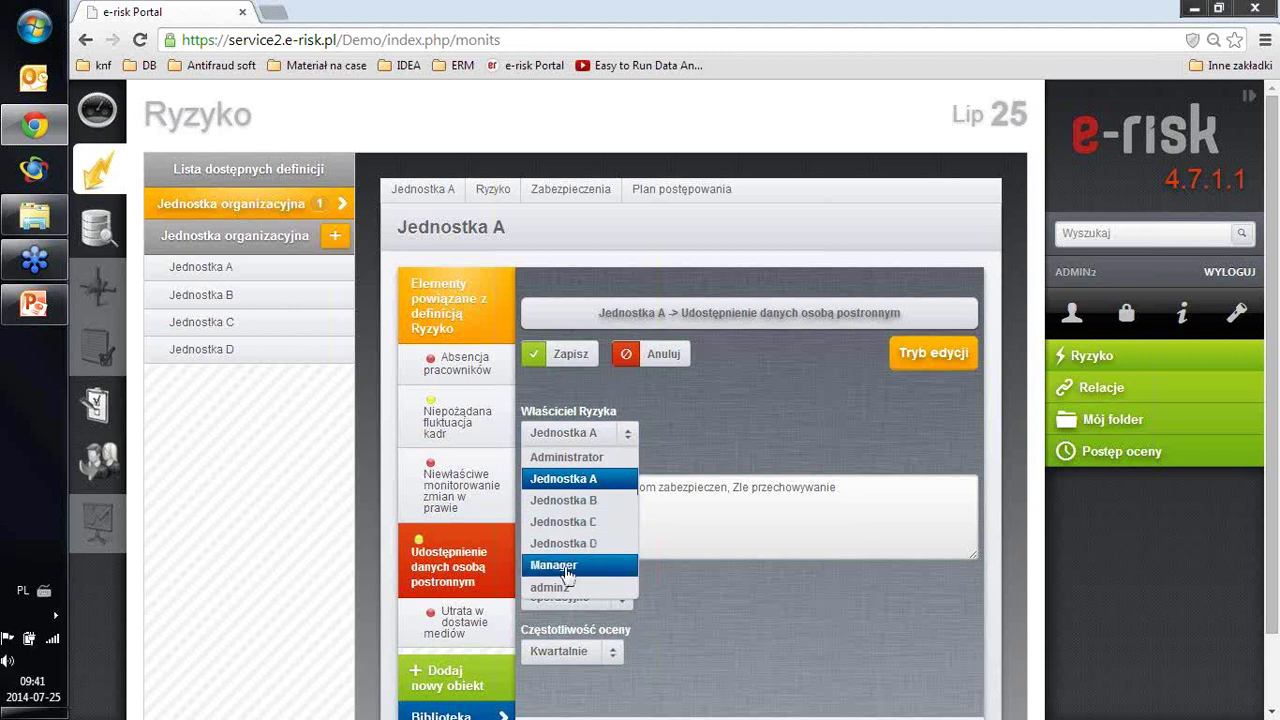
pyautogui.click(674, 461)
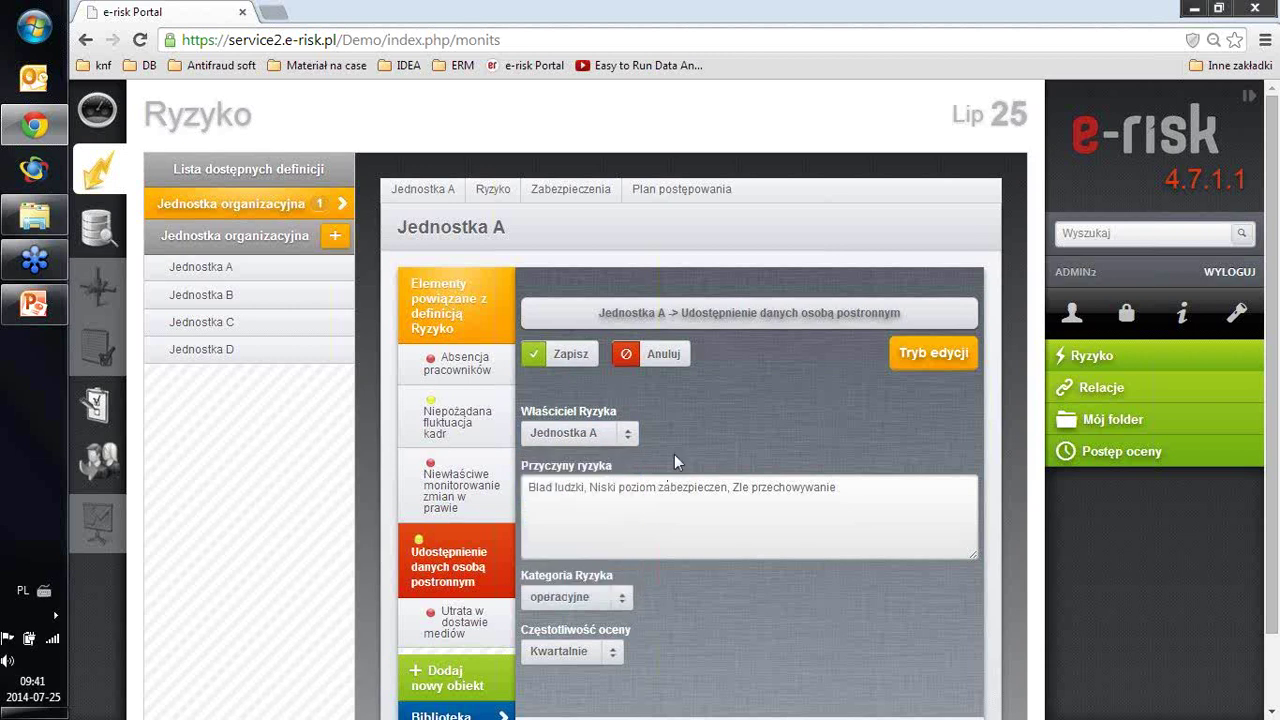
# In the causes of Udostępnienie danych osobą postronnym, replace "Zle przechowywanie" with "brak właściwych procedur bezpieczeństwa informacji".
pyautogui.moveTo(848, 490); pyautogui.dragTo(730, 500)
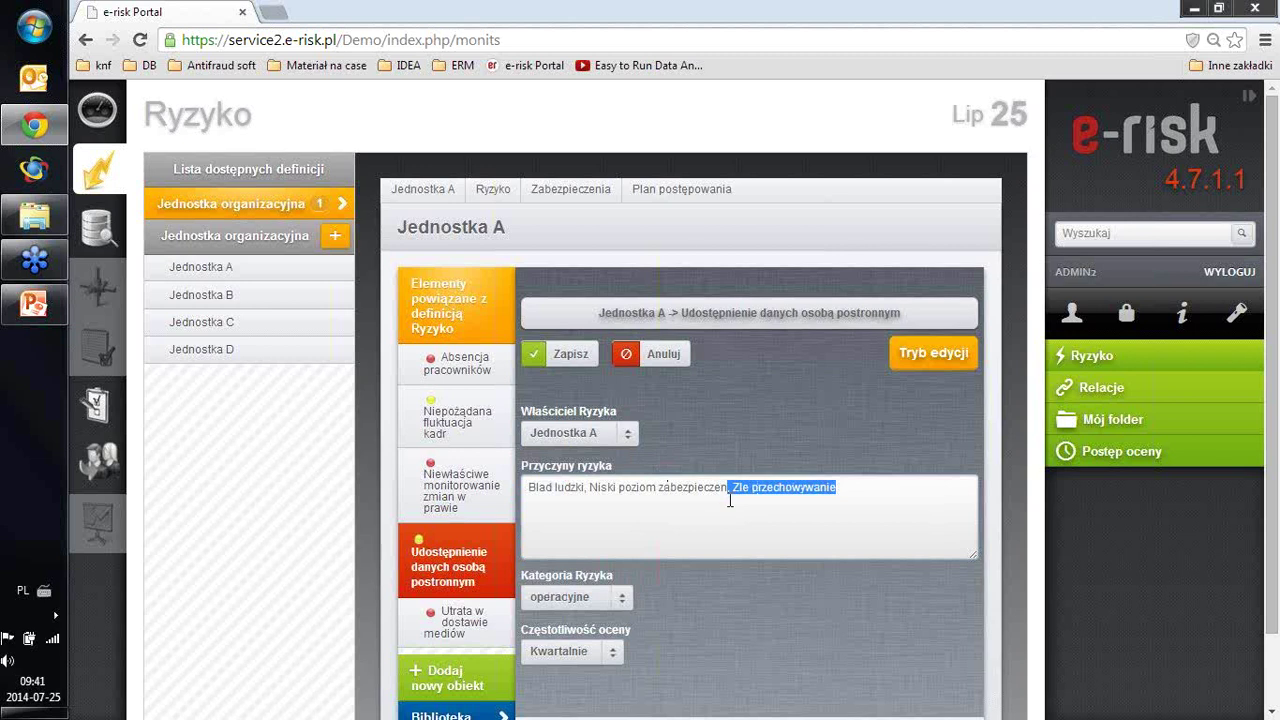
pyautogui.press('BackSpace')
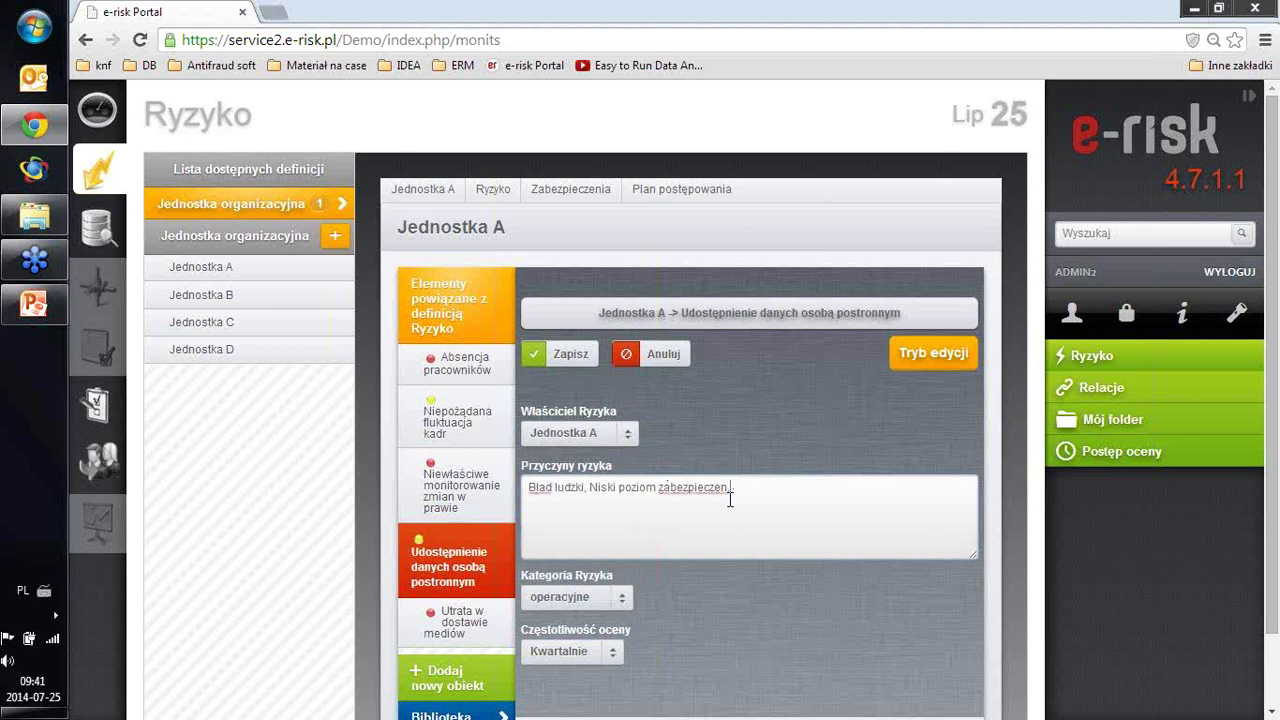
pyautogui.write(', brak właściwych proce')
pyautogui.press('BackSpace')
pyautogui.write('edur bezpiec')
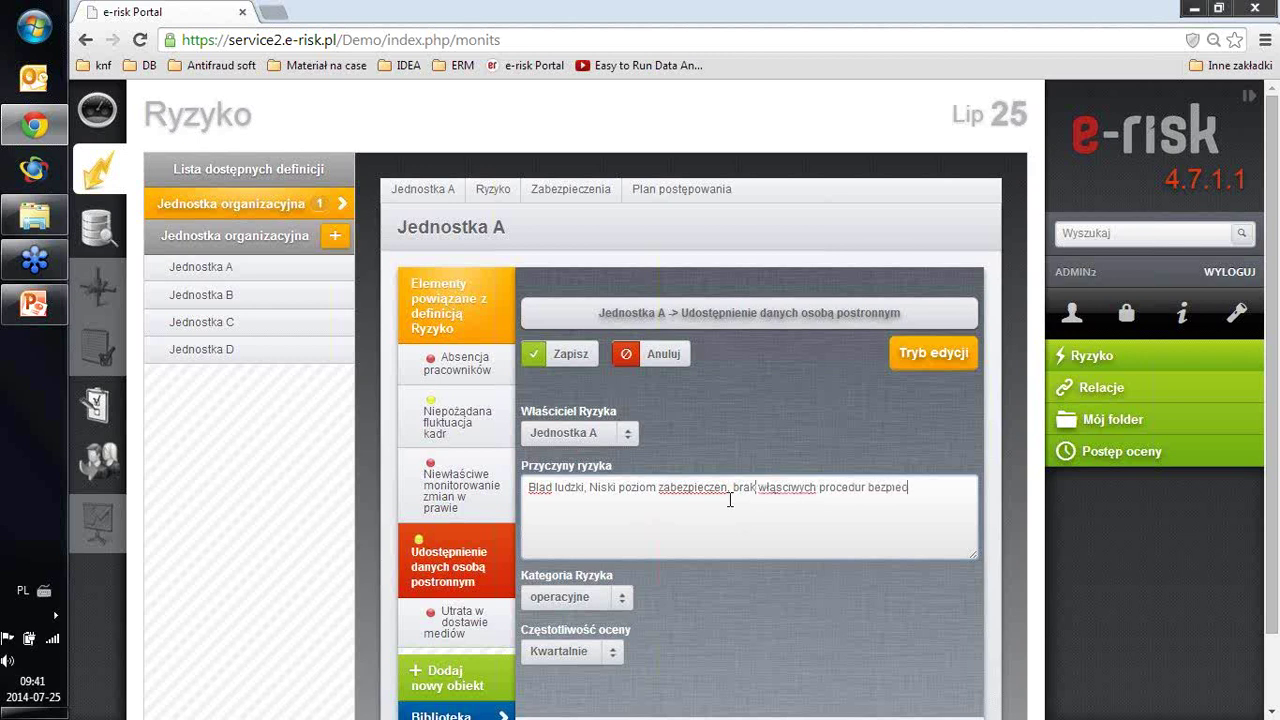
pyautogui.write('zeństwa infrc')
pyautogui.write('macji')
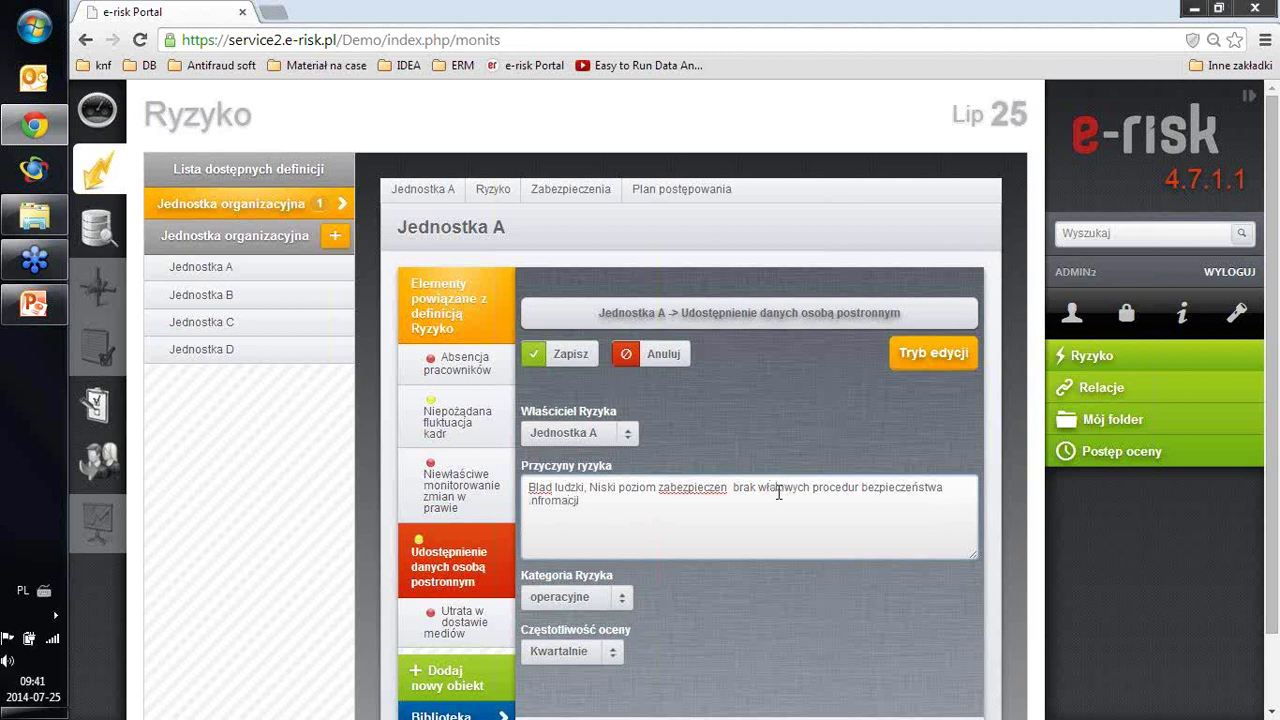
pyautogui.click(779, 490)
pyautogui.click(551, 501)
pyautogui.press('BackSpace')
pyautogui.press('BackSpace')
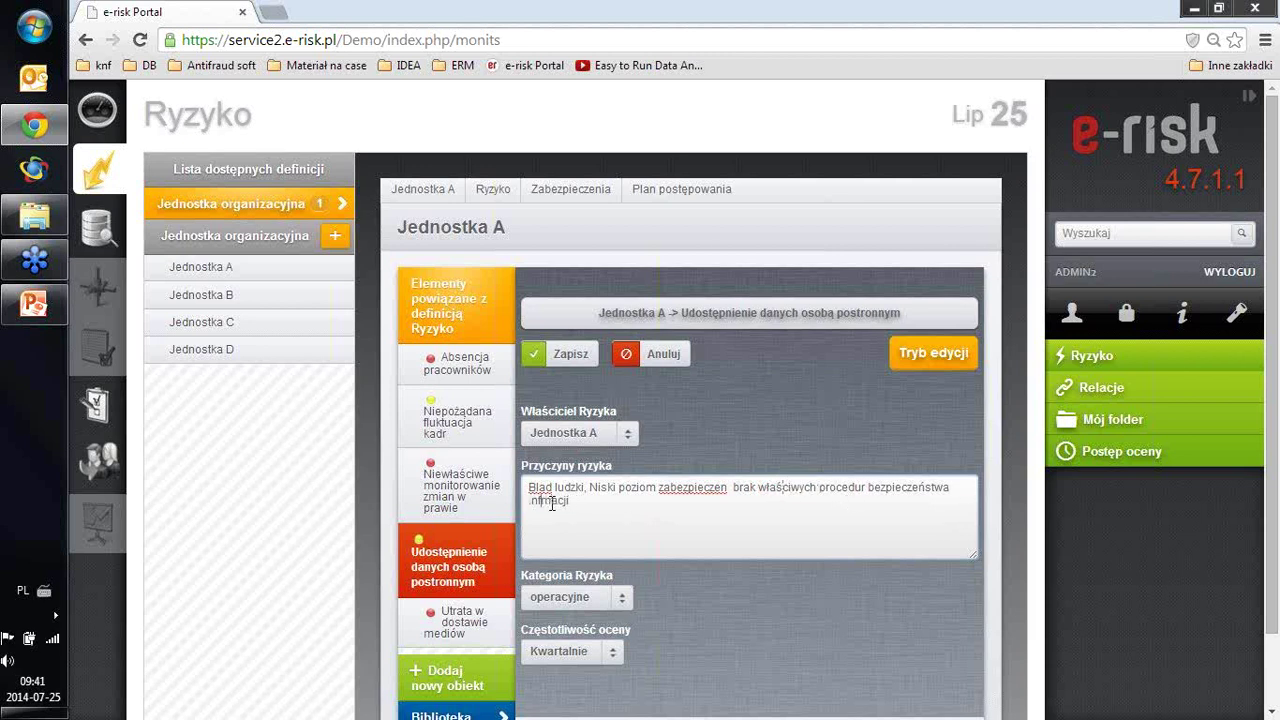
pyautogui.write('or')
# Check the available risk categories and assessment frequencies, keeping operacyjne and Kwartalnie, and save the risk.
pyautogui.scroll(-2, 658, 562)
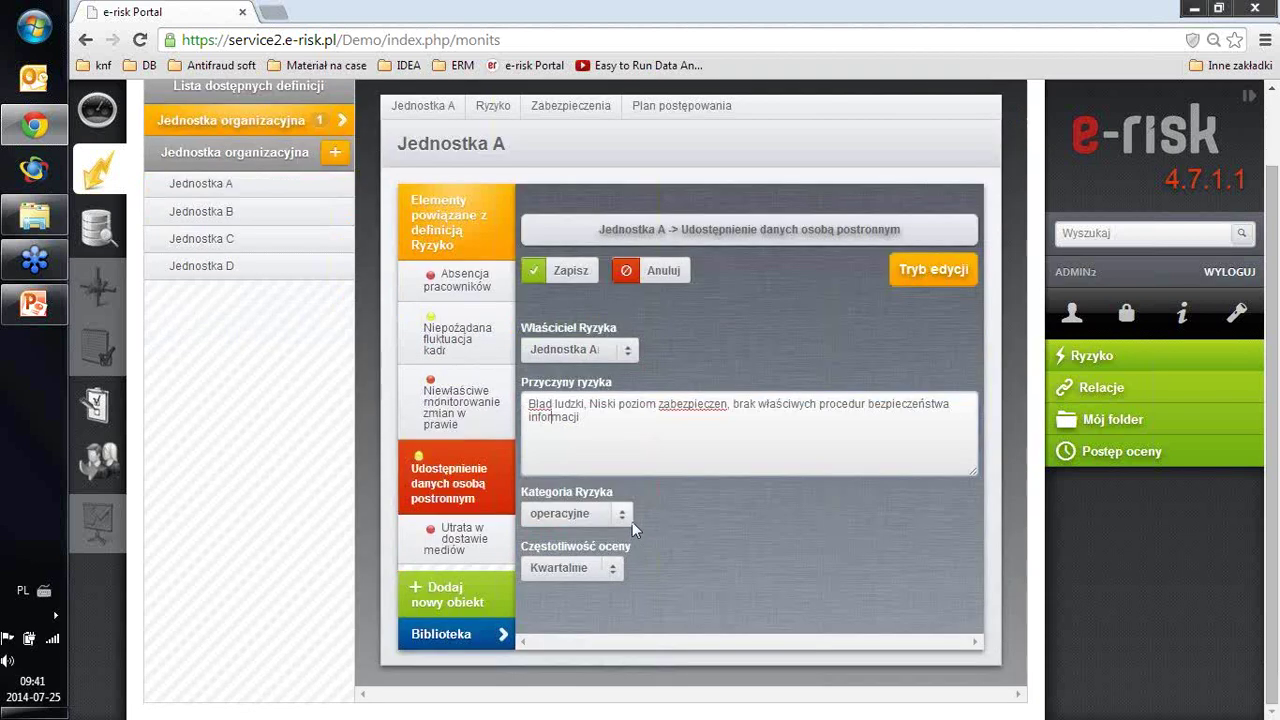
pyautogui.click(621, 514)
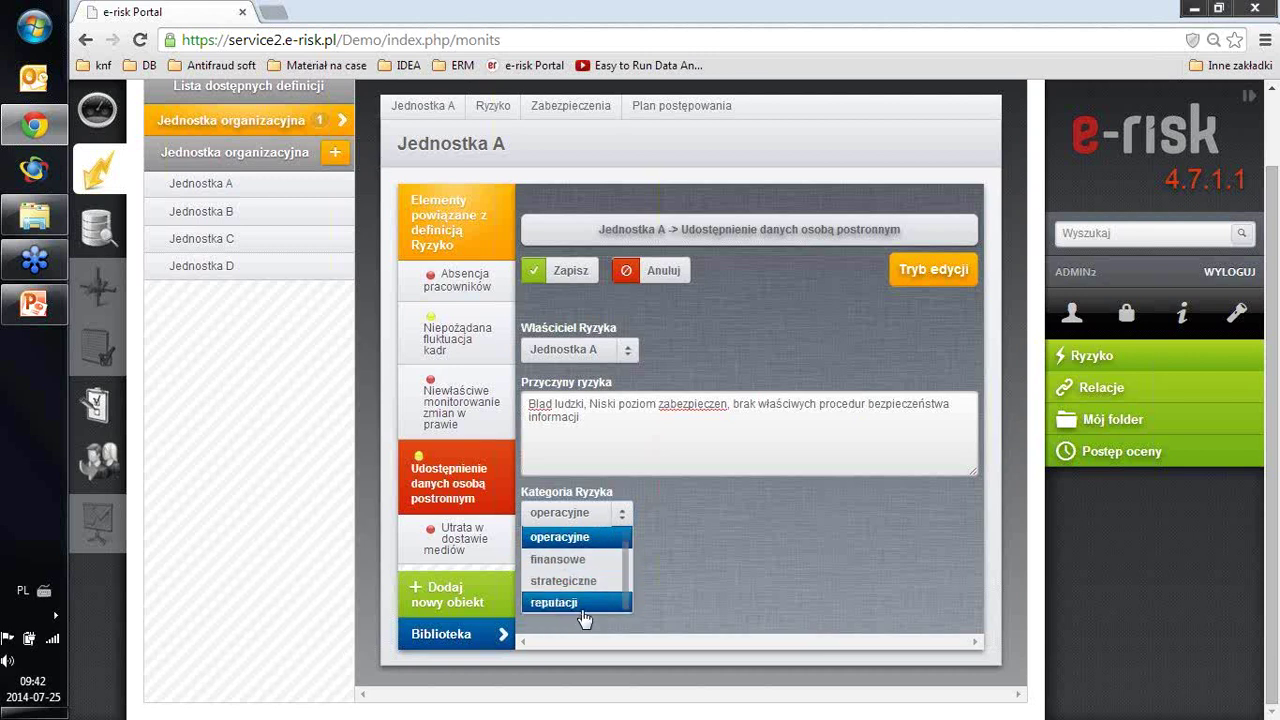
pyautogui.click(677, 551)
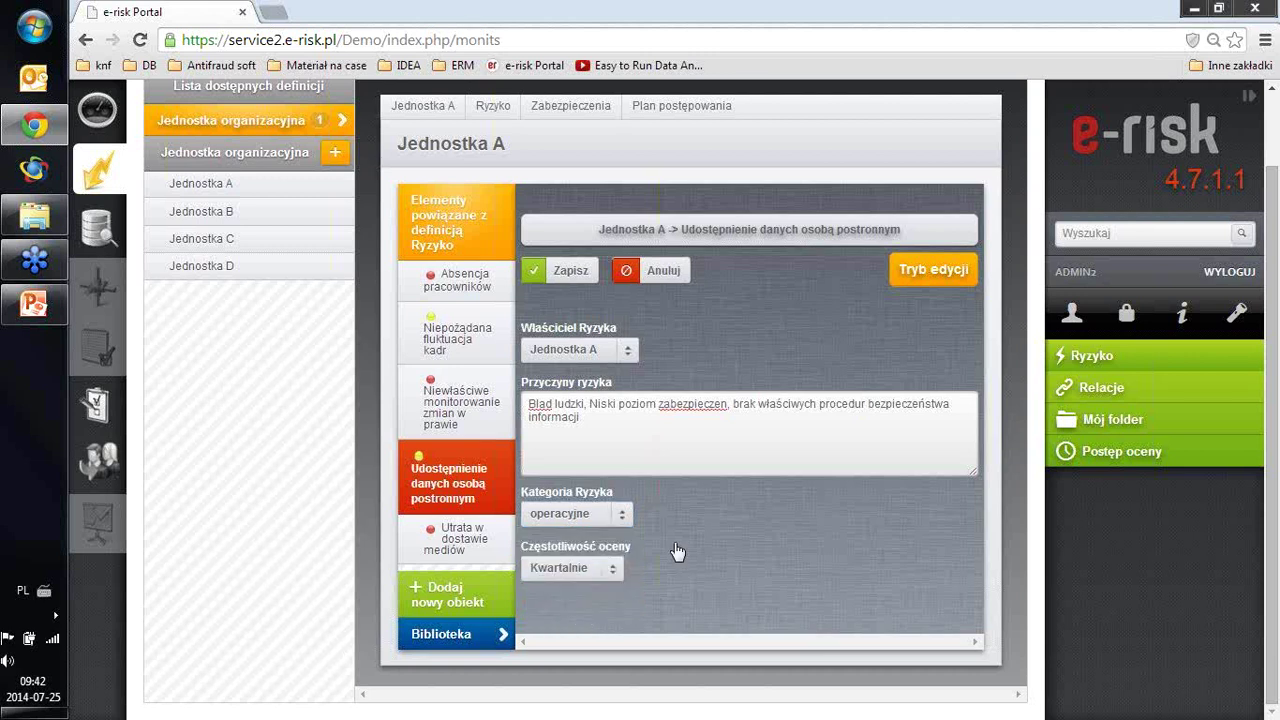
pyautogui.click(612, 568)
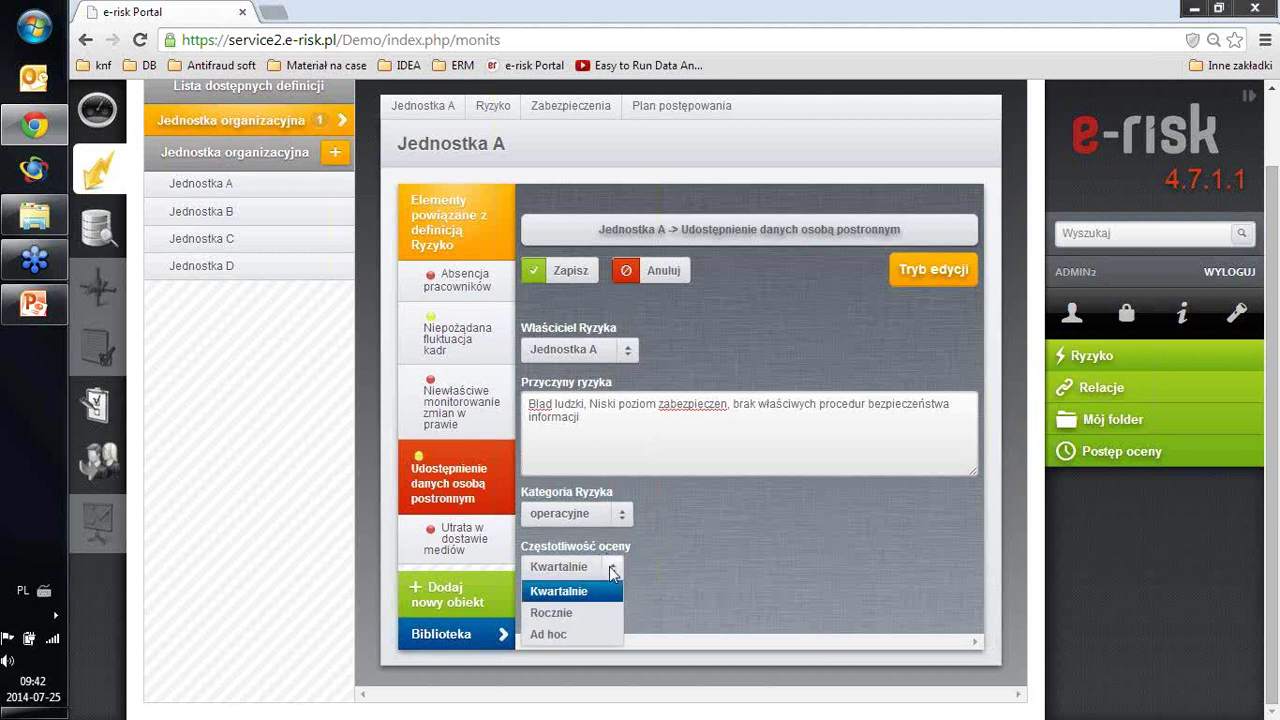
pyautogui.click(573, 598)
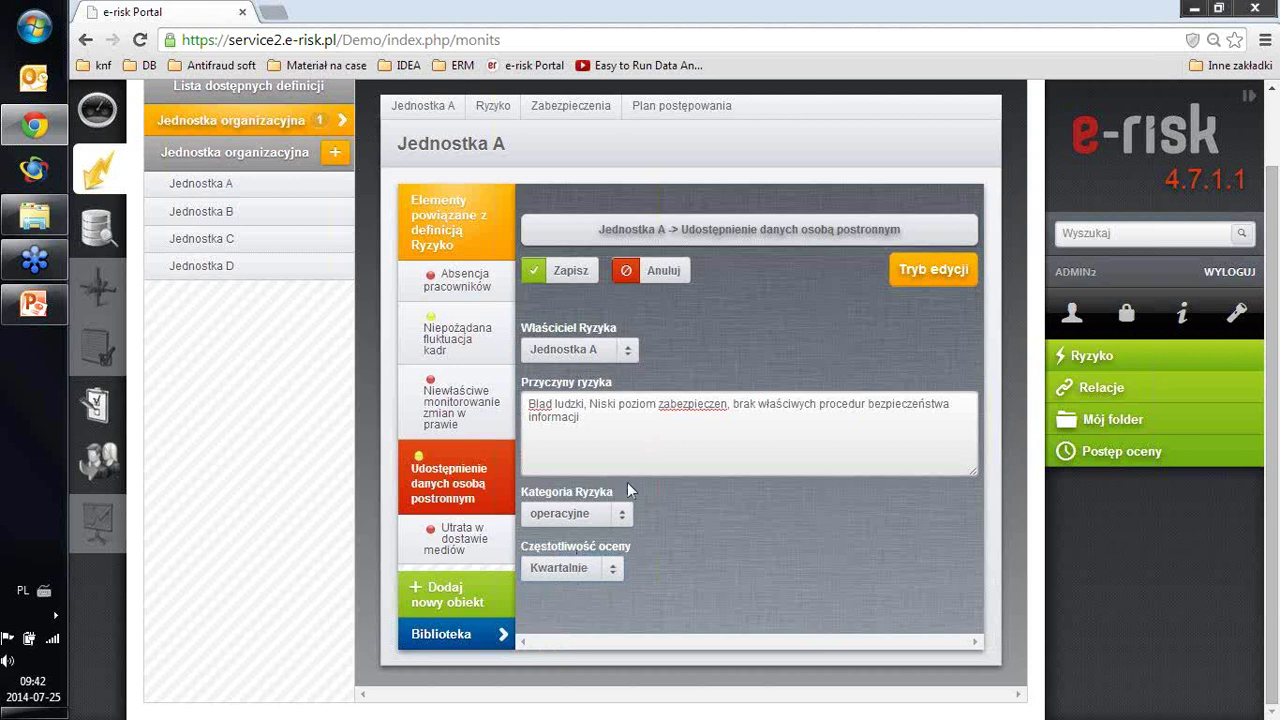
pyautogui.click(571, 271)
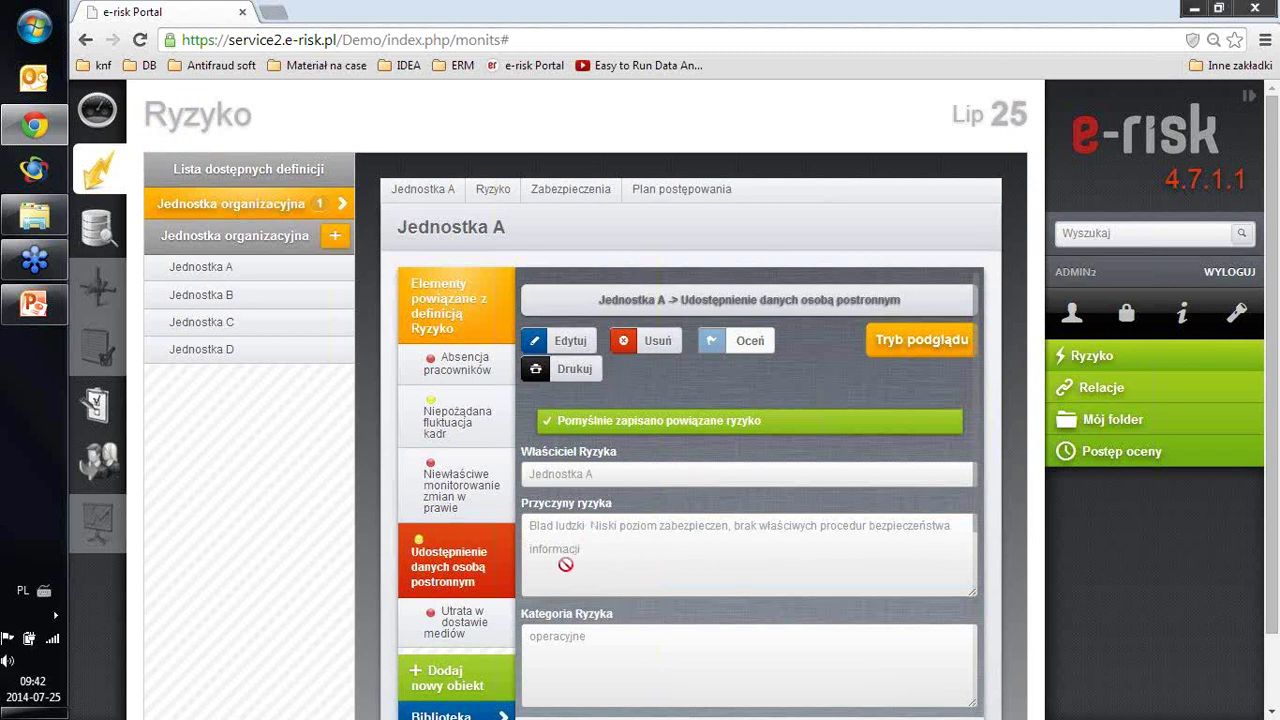
# Open the risk Utrata w dostawie mediów and its linked safeguard Uziemione listwy zasilajace.
pyautogui.click(462, 624)
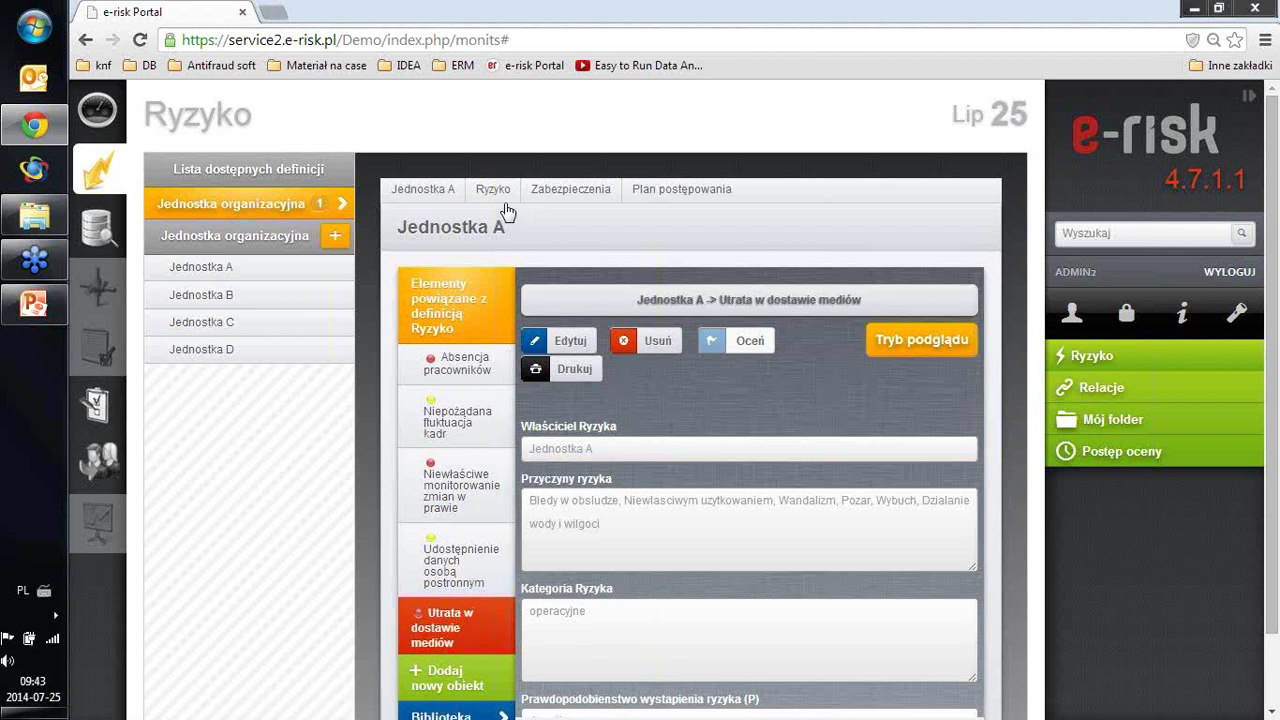
pyautogui.click(571, 192)
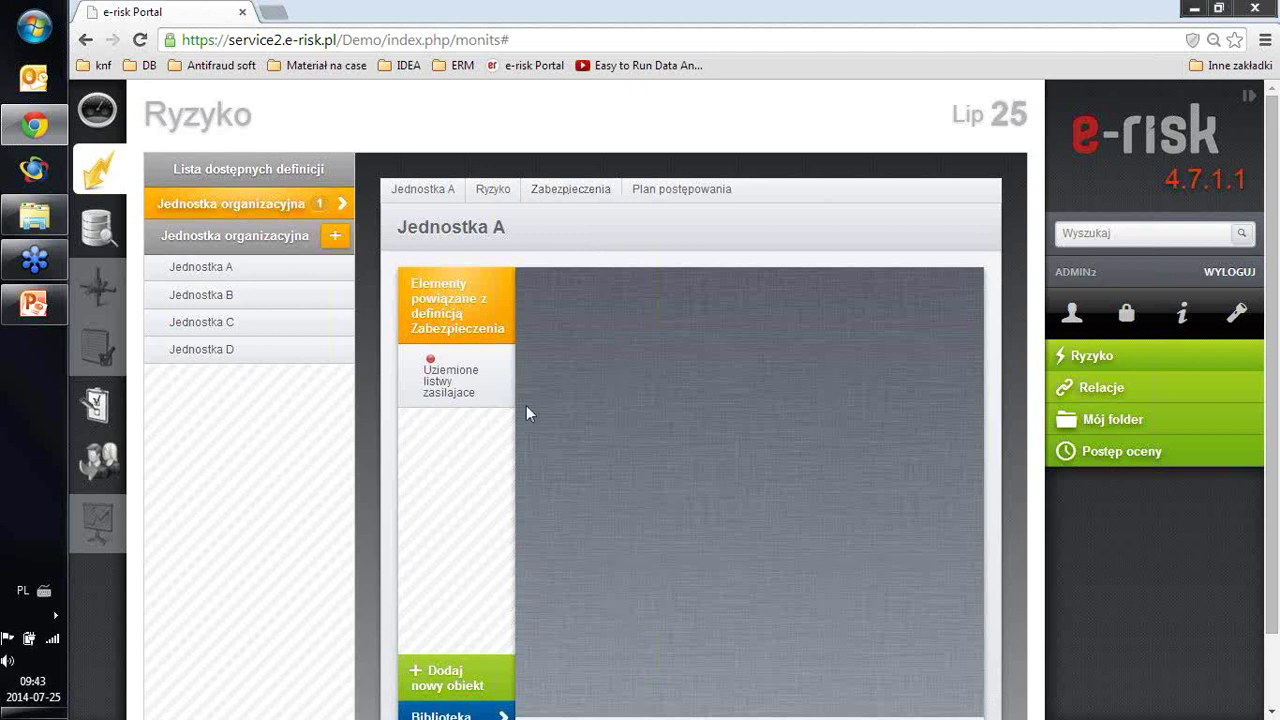
pyautogui.click(435, 385)
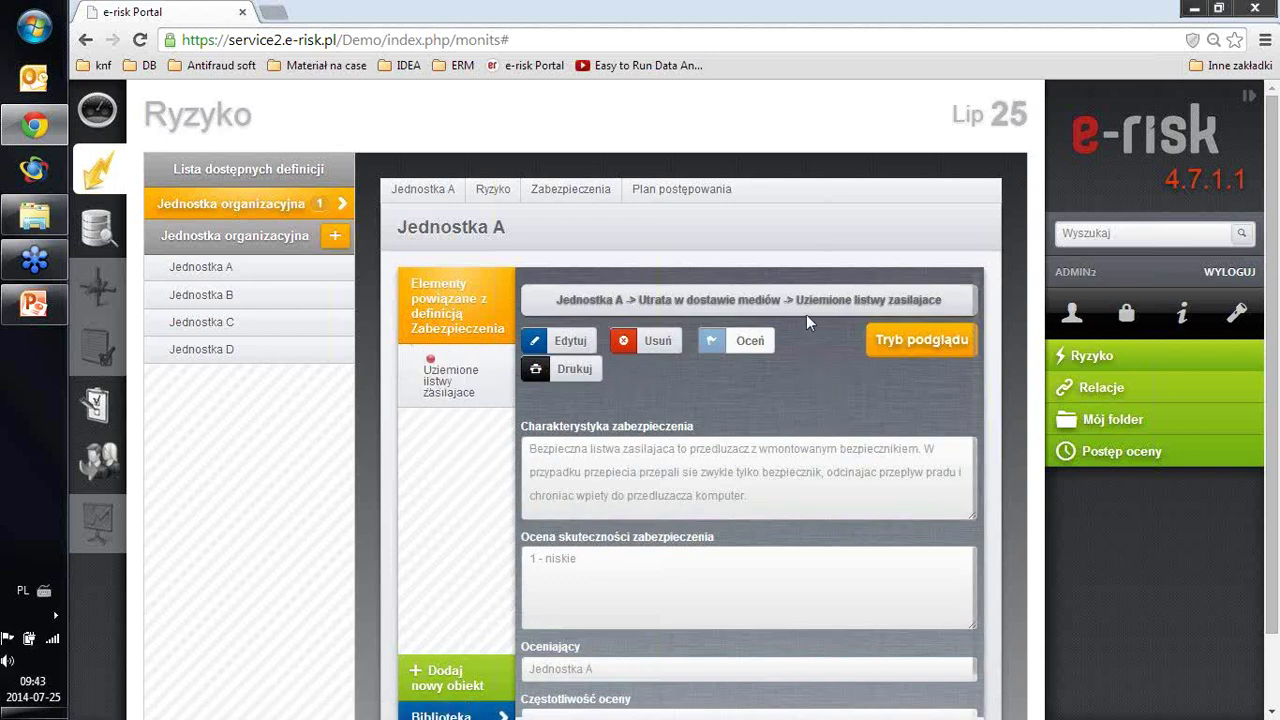
# Review the safeguard's hierarchy path, description, effectiveness rating, assessor and assessment frequency, and view its linked Plan postępowania elements.
pyautogui.moveTo(798, 300); pyautogui.dragTo(955, 306)
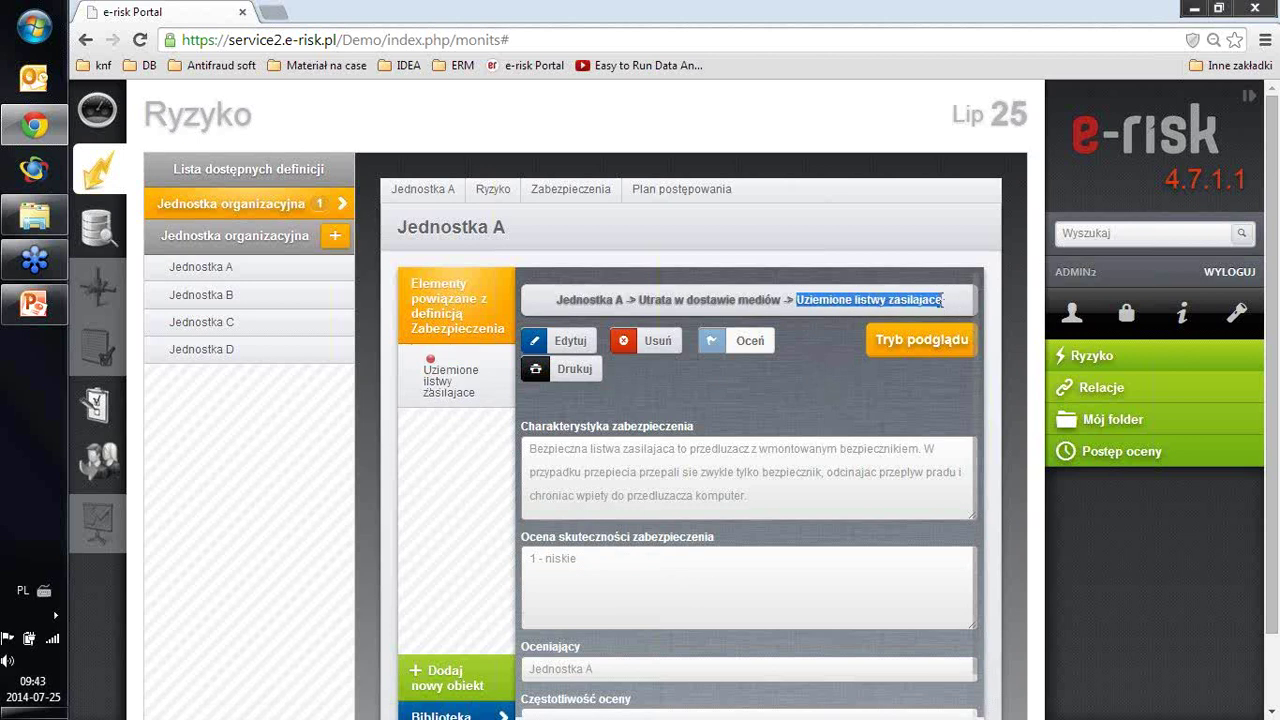
pyautogui.moveTo(640, 300); pyautogui.dragTo(790, 305)
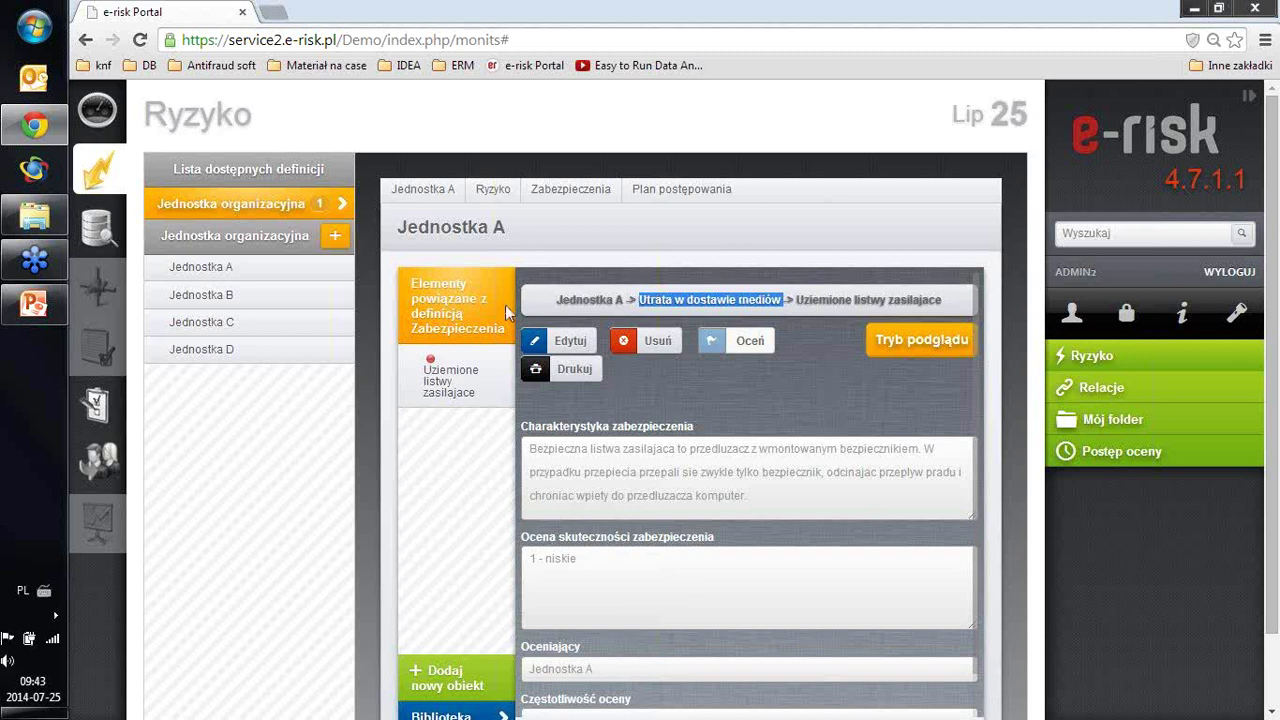
pyautogui.moveTo(556, 300); pyautogui.dragTo(624, 301)
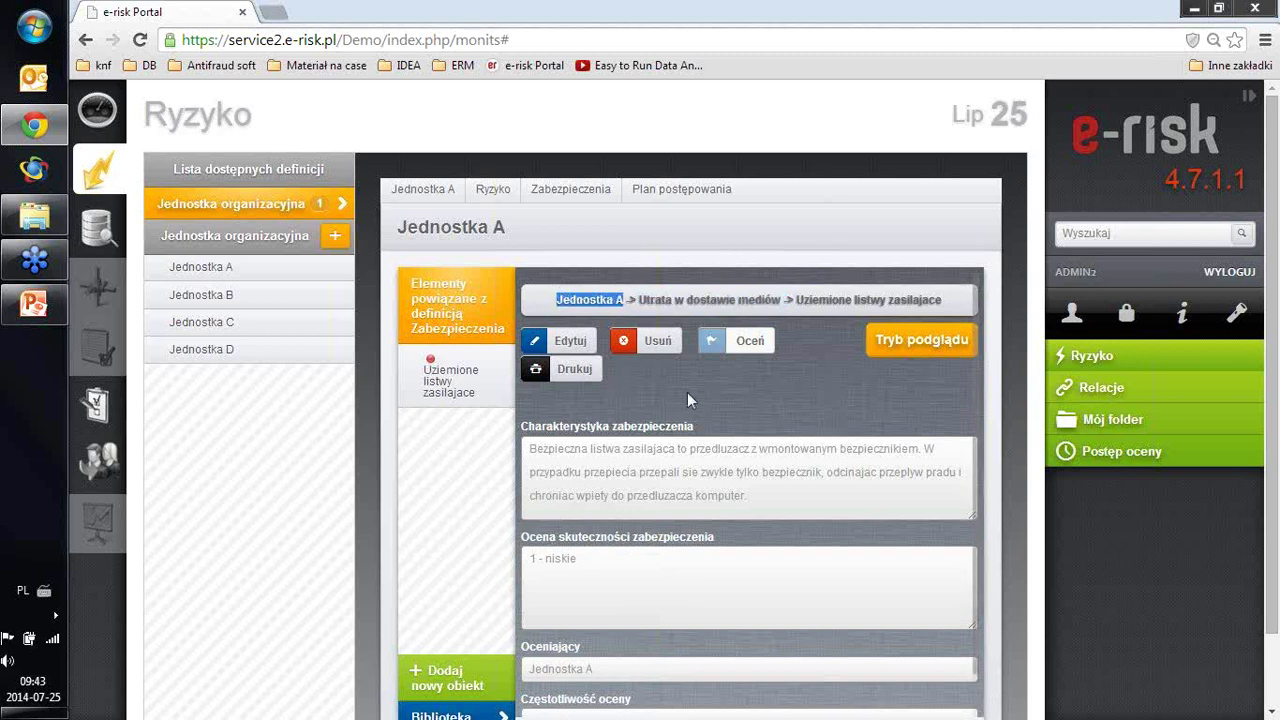
pyautogui.click(716, 399)
pyautogui.scroll(-1, 732, 380)
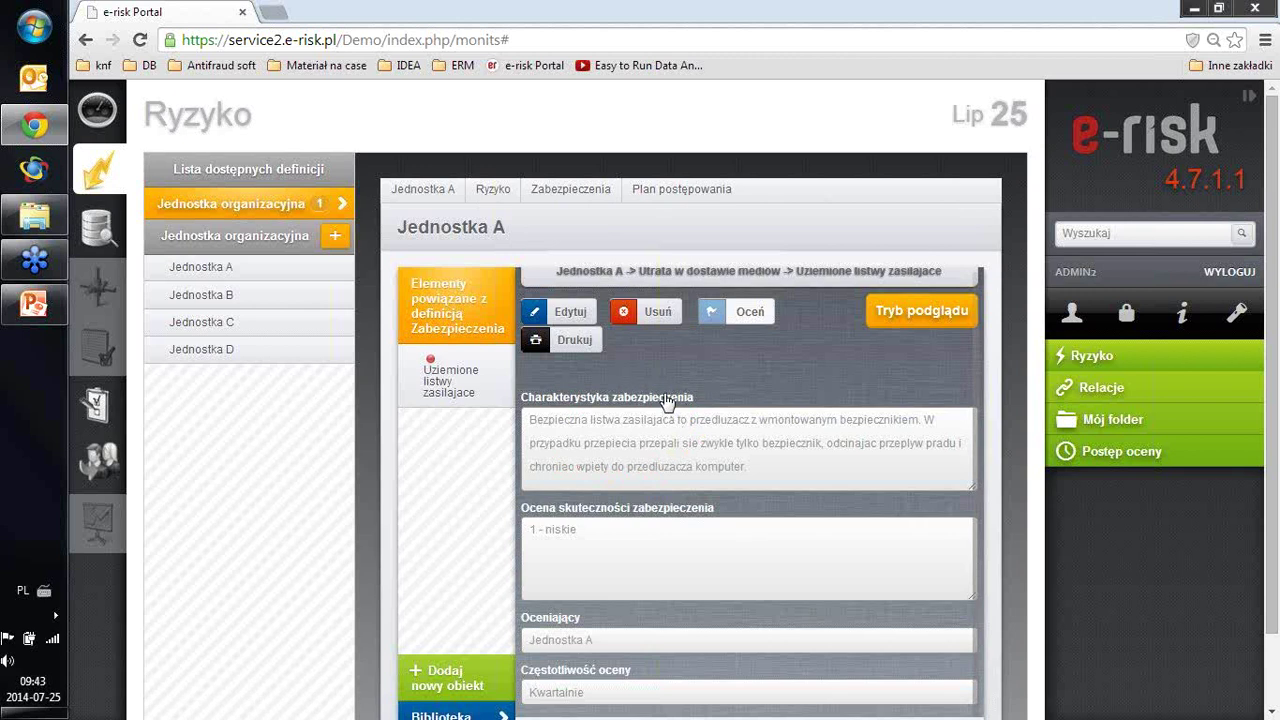
pyautogui.scroll(-1, 668, 400)
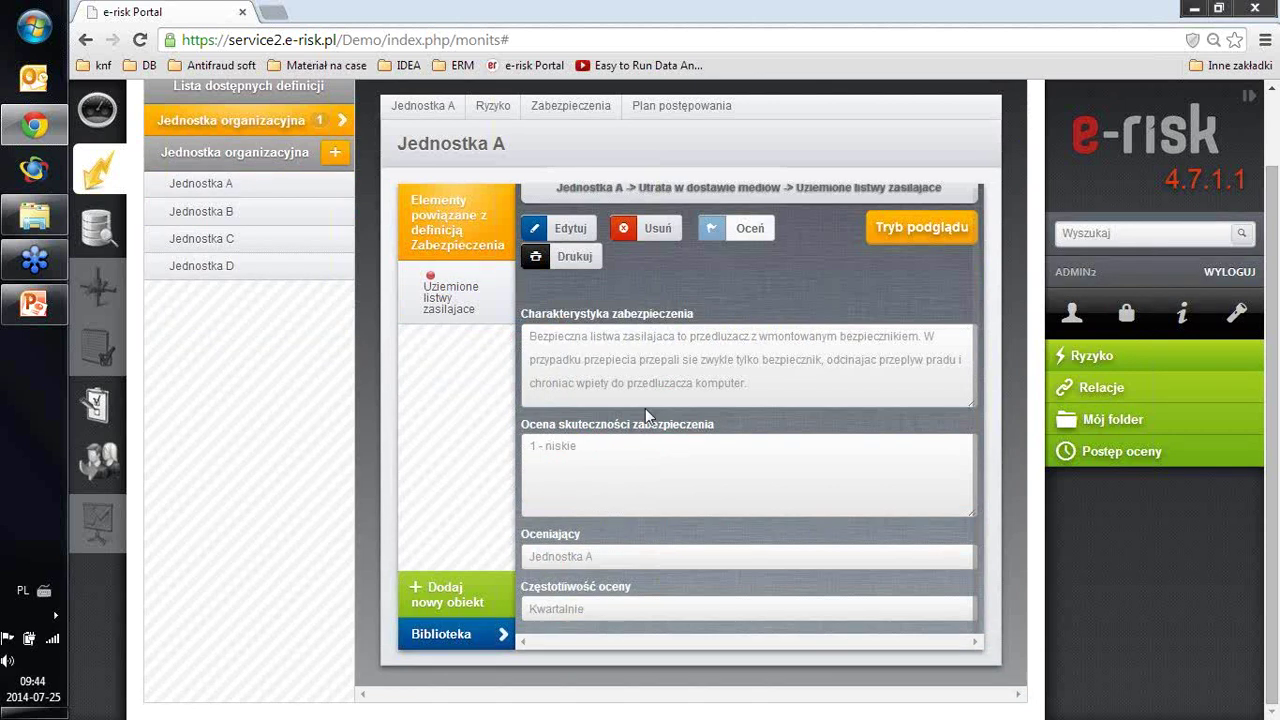
pyautogui.scroll(2, 645, 408)
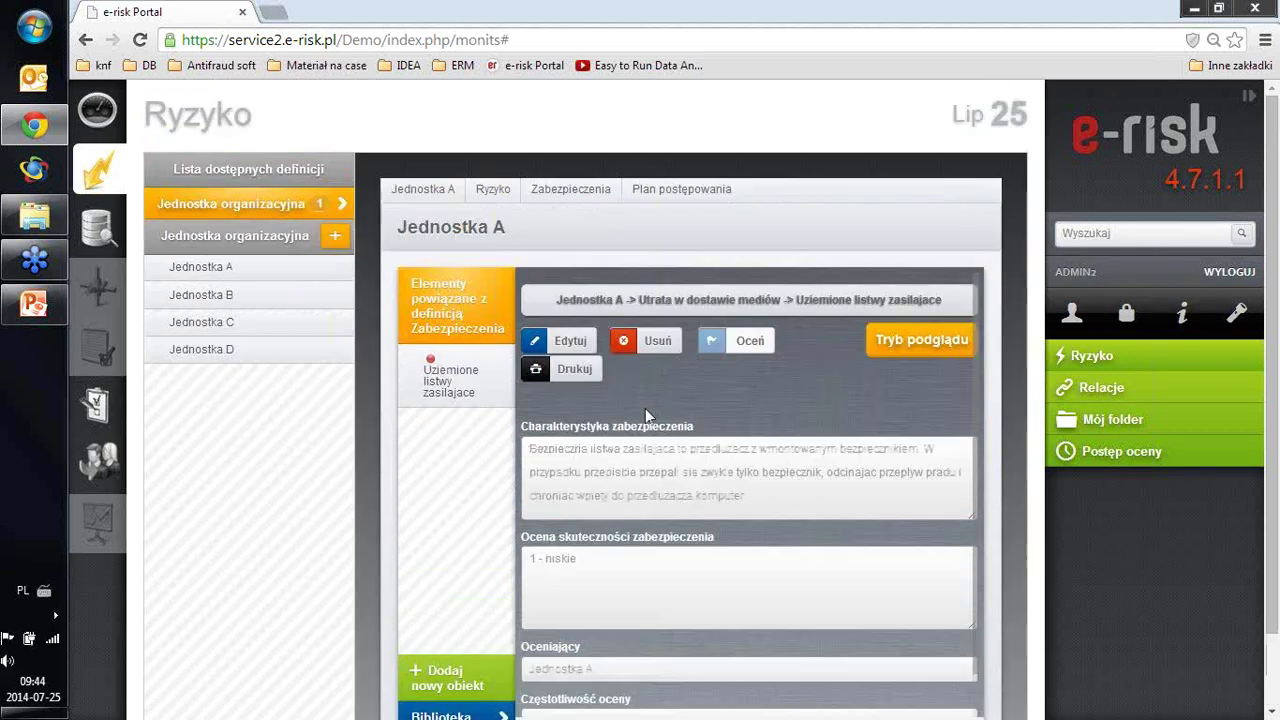
pyautogui.click(667, 193)
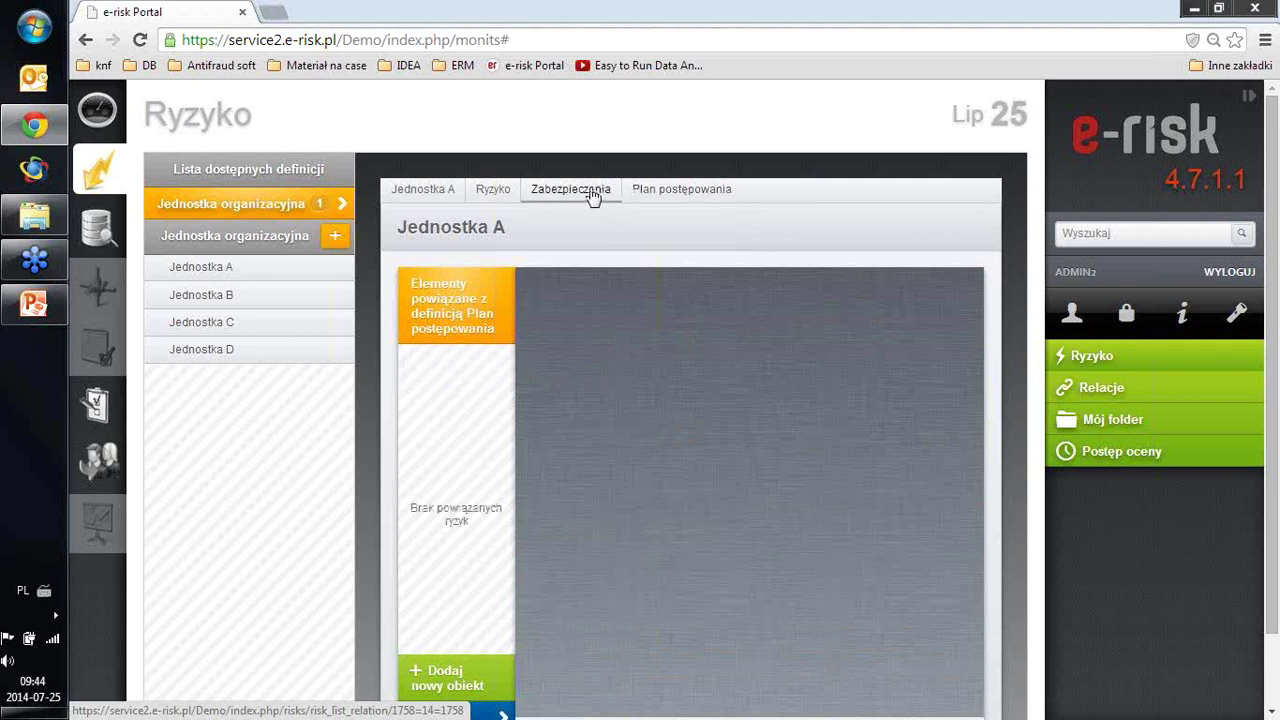
# View the safeguards linked to the risk Absencja pracowników and return to the Ryzyko list of Jednostka A.
pyautogui.click(493, 193)
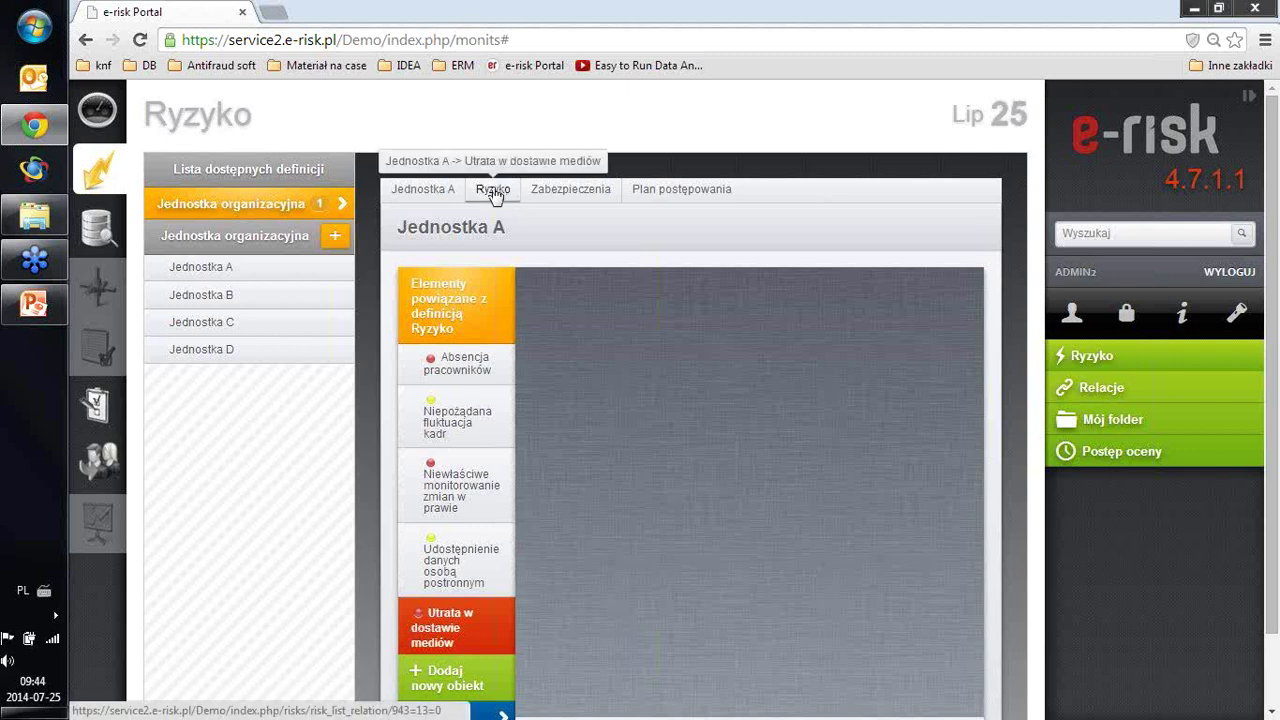
pyautogui.click(461, 366)
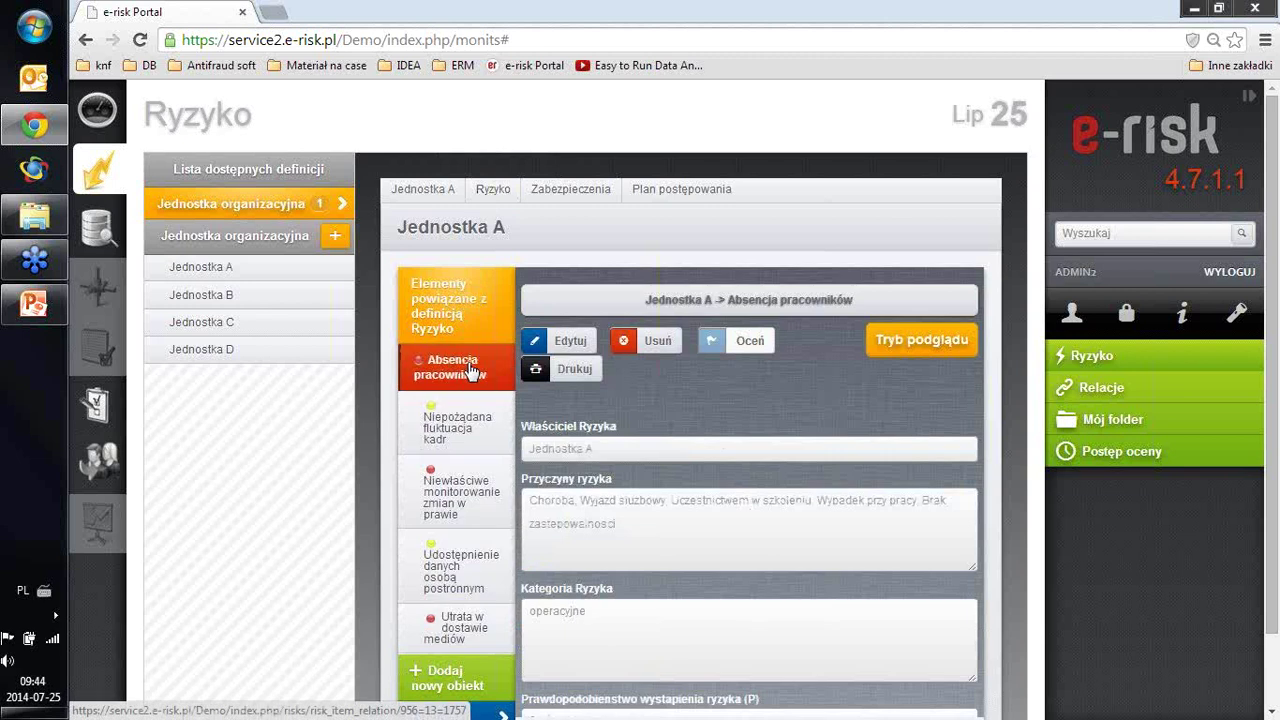
pyautogui.click(573, 199)
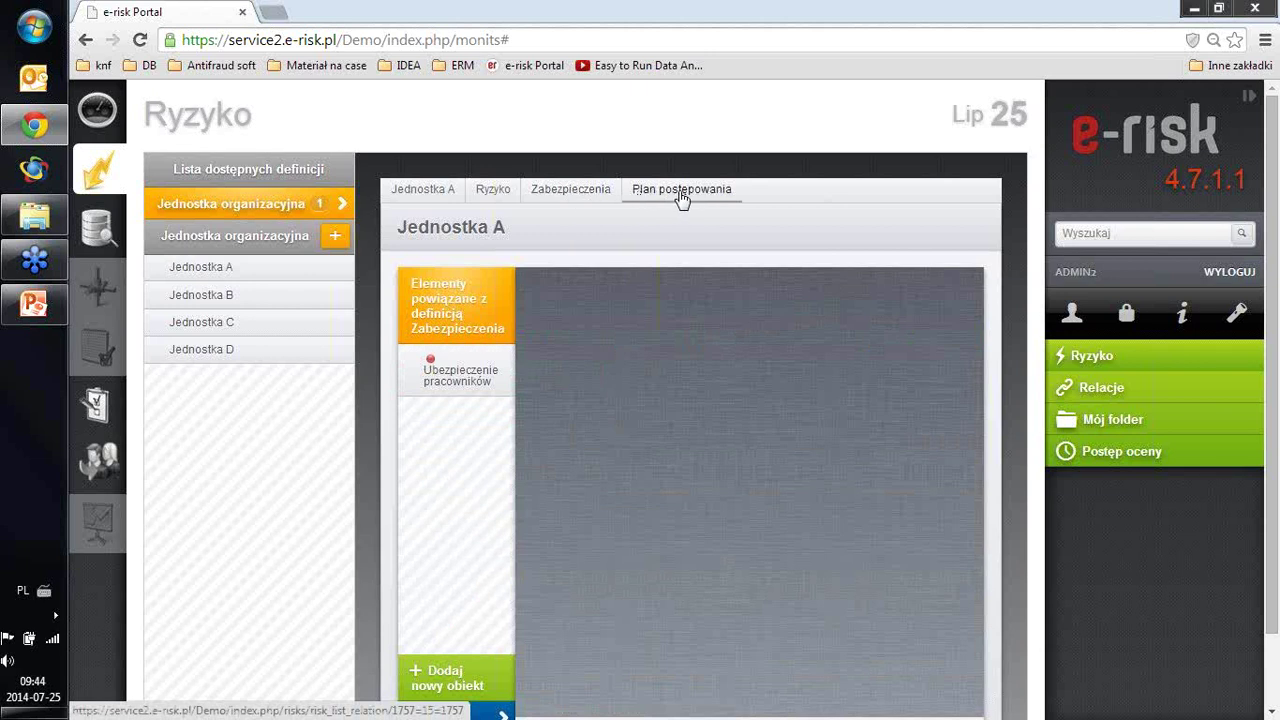
pyautogui.click(490, 193)
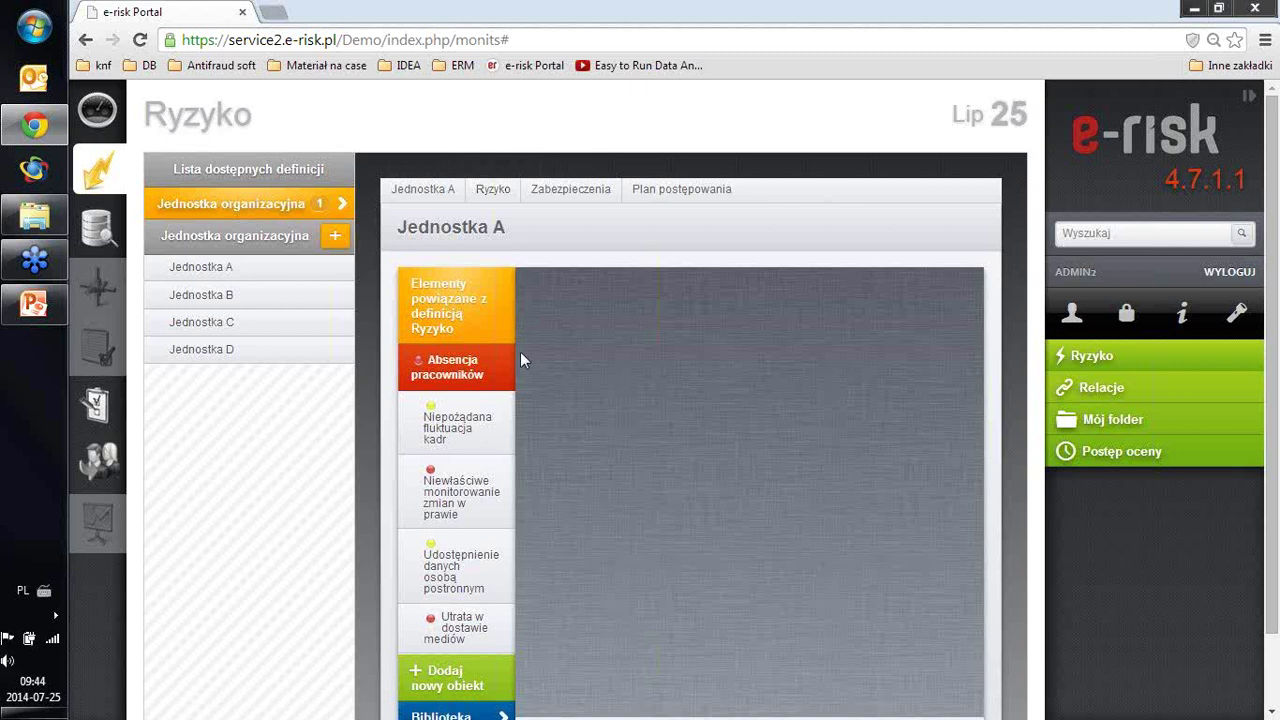
# Add the risk Utrata danych from the library to the risks of Jednostka A and close the library.
pyautogui.scroll(-1, 520, 351)
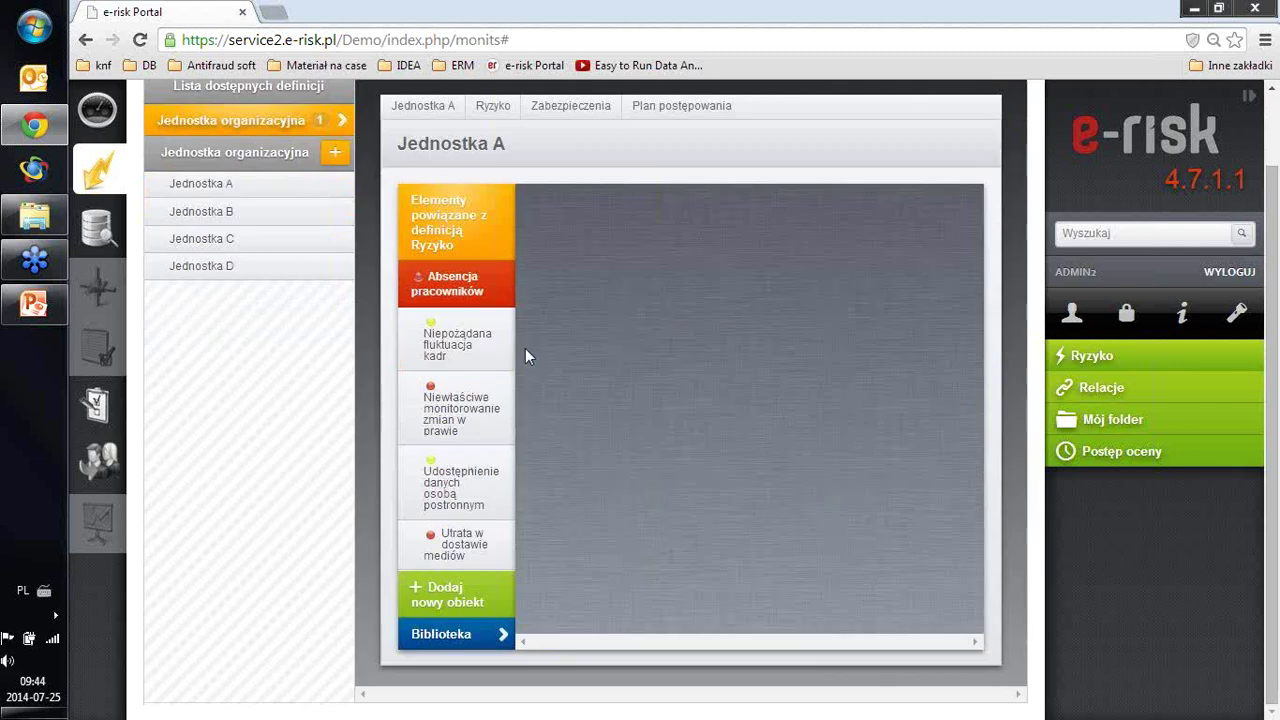
pyautogui.click(465, 415)
pyautogui.click(457, 643)
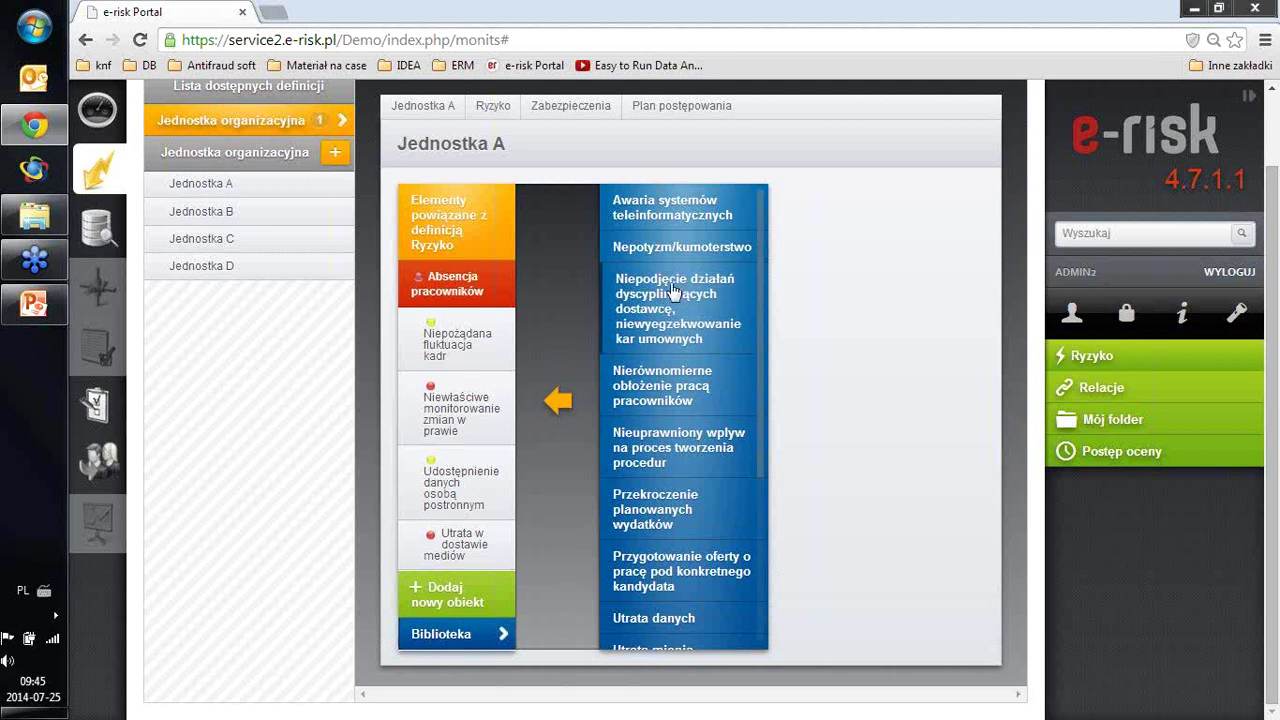
pyautogui.moveTo(760, 229); pyautogui.dragTo(760, 380)
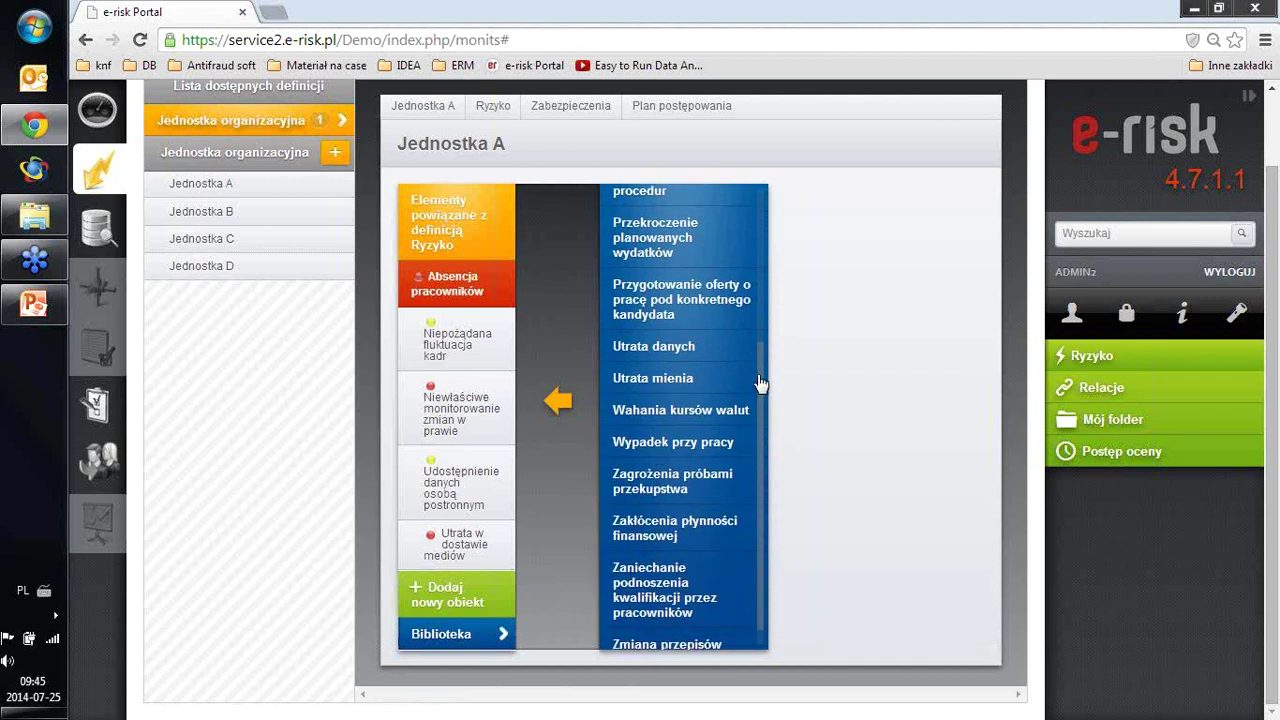
pyautogui.click(658, 347)
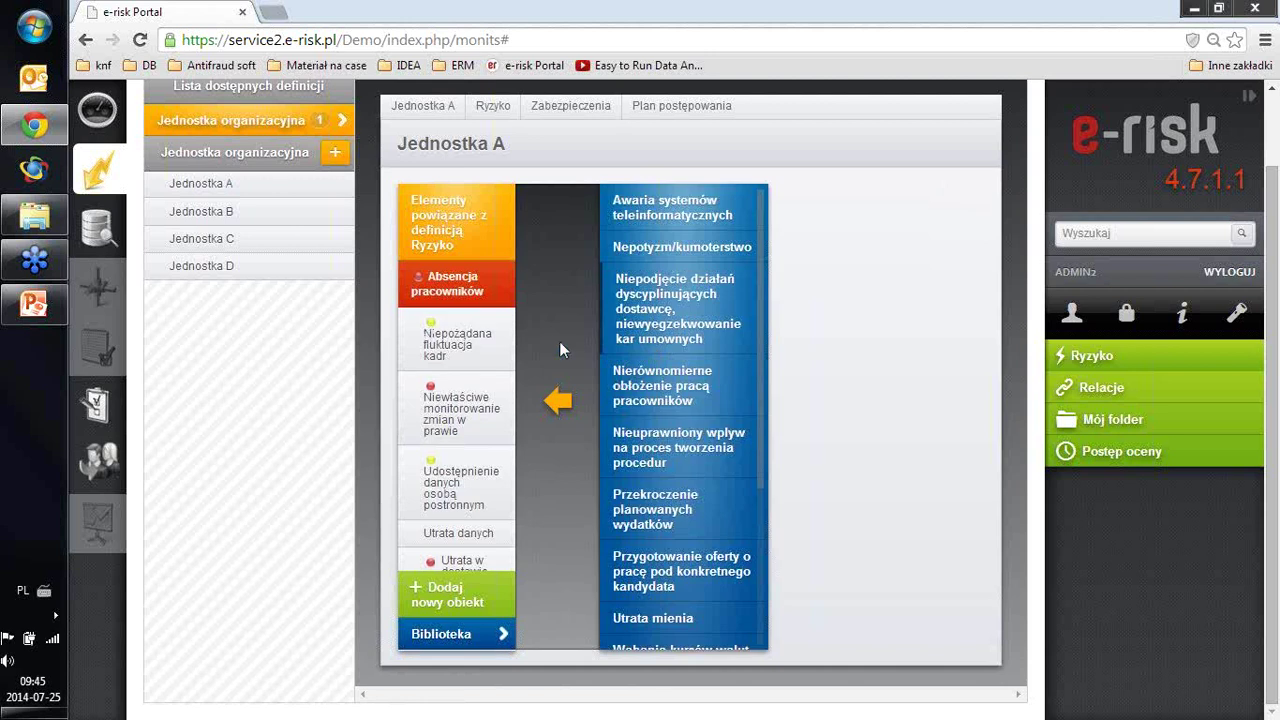
pyautogui.click(448, 636)
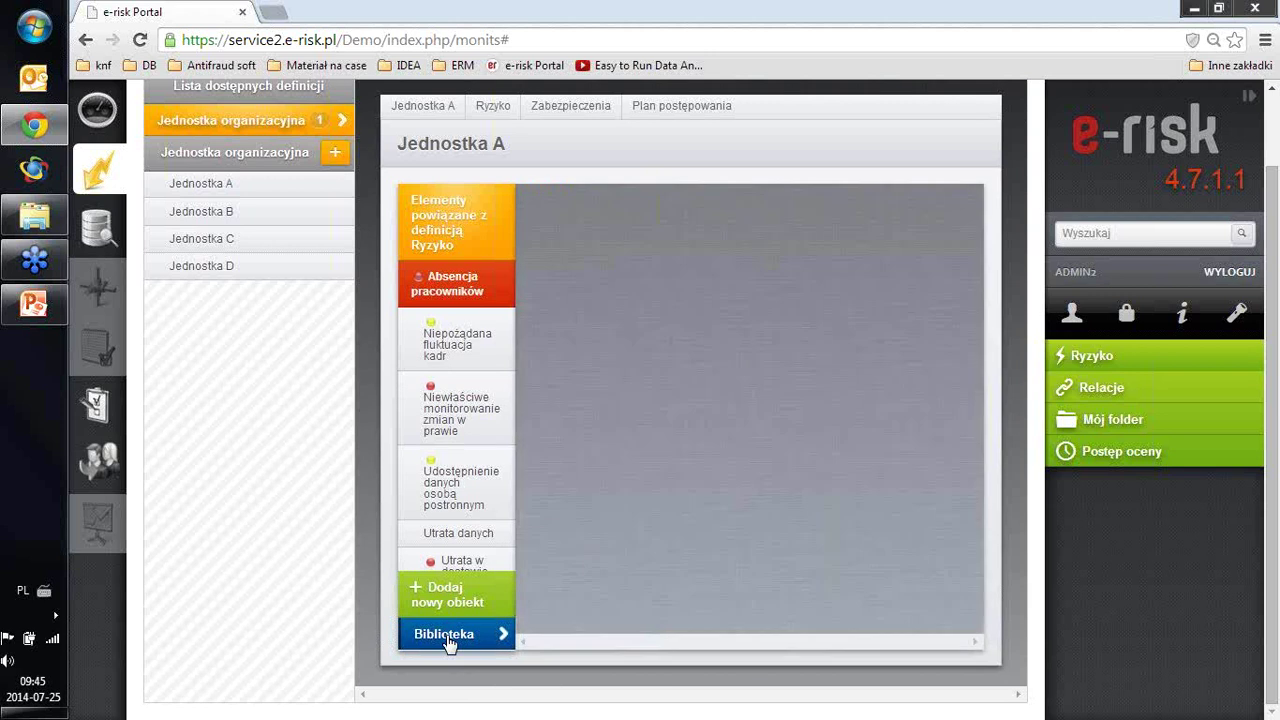
# Open the risk Utrata danych, look at its editable attributes in edit mode, and cancel the editing.
pyautogui.click(468, 534)
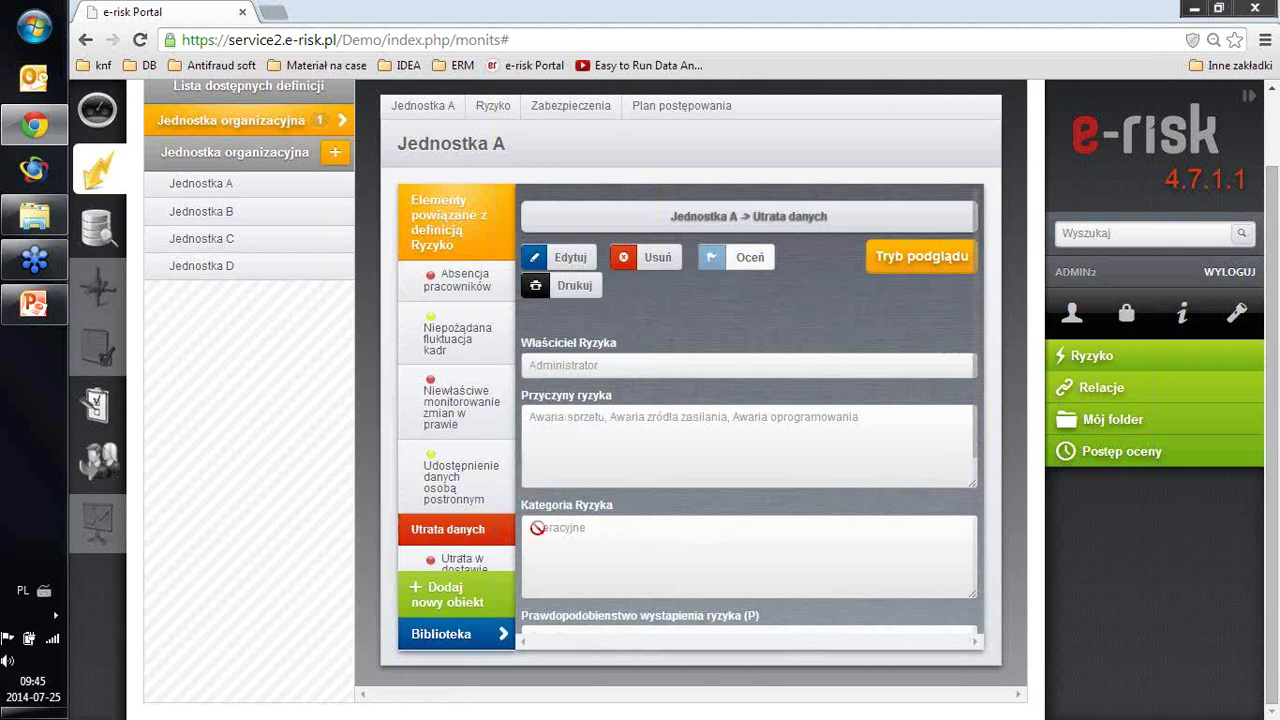
pyautogui.click(574, 250)
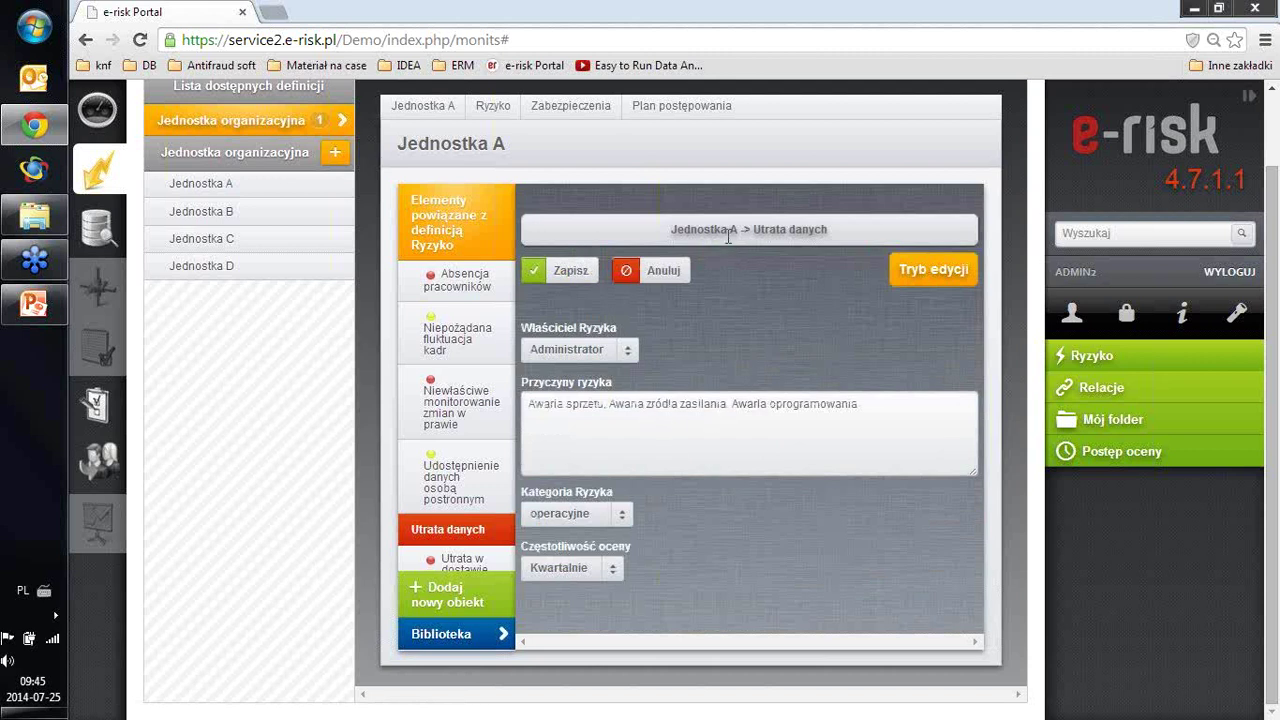
pyautogui.click(660, 270)
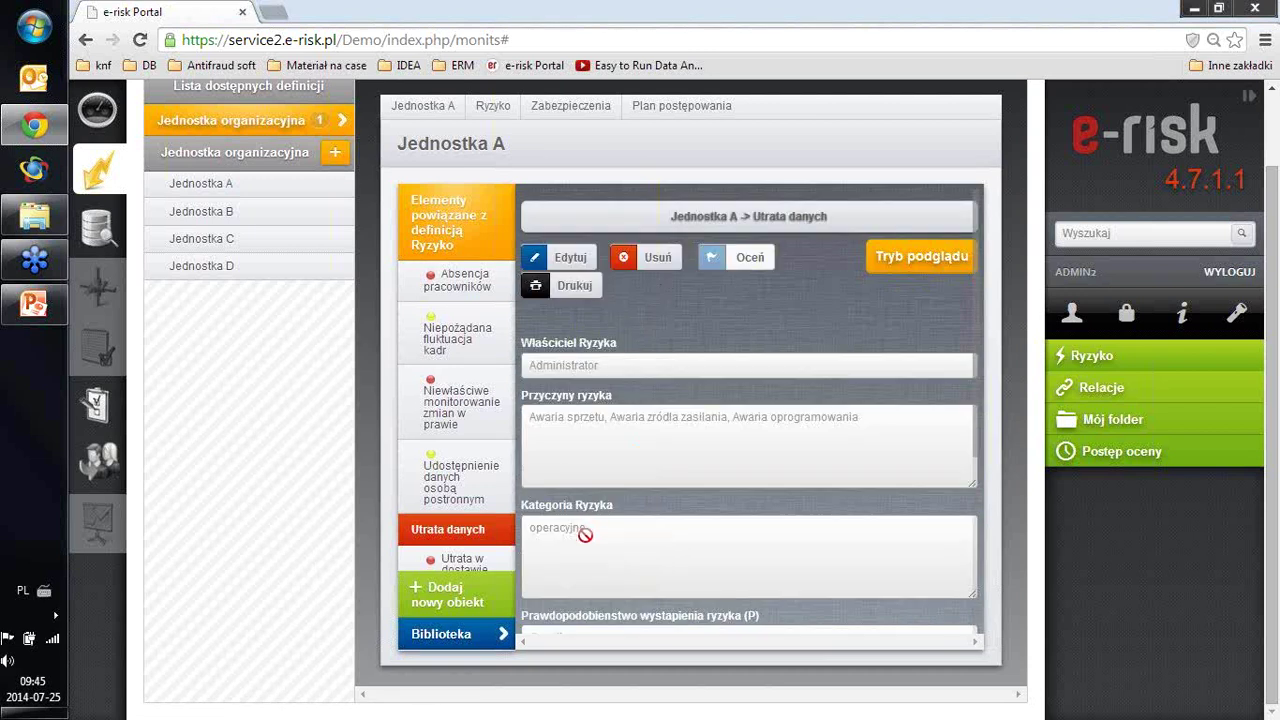
# Start a new risk for Jednostka A named Nowe ryzyko and set its Właściciel Ryzyka to Jednostka A.
pyautogui.click(446, 604)
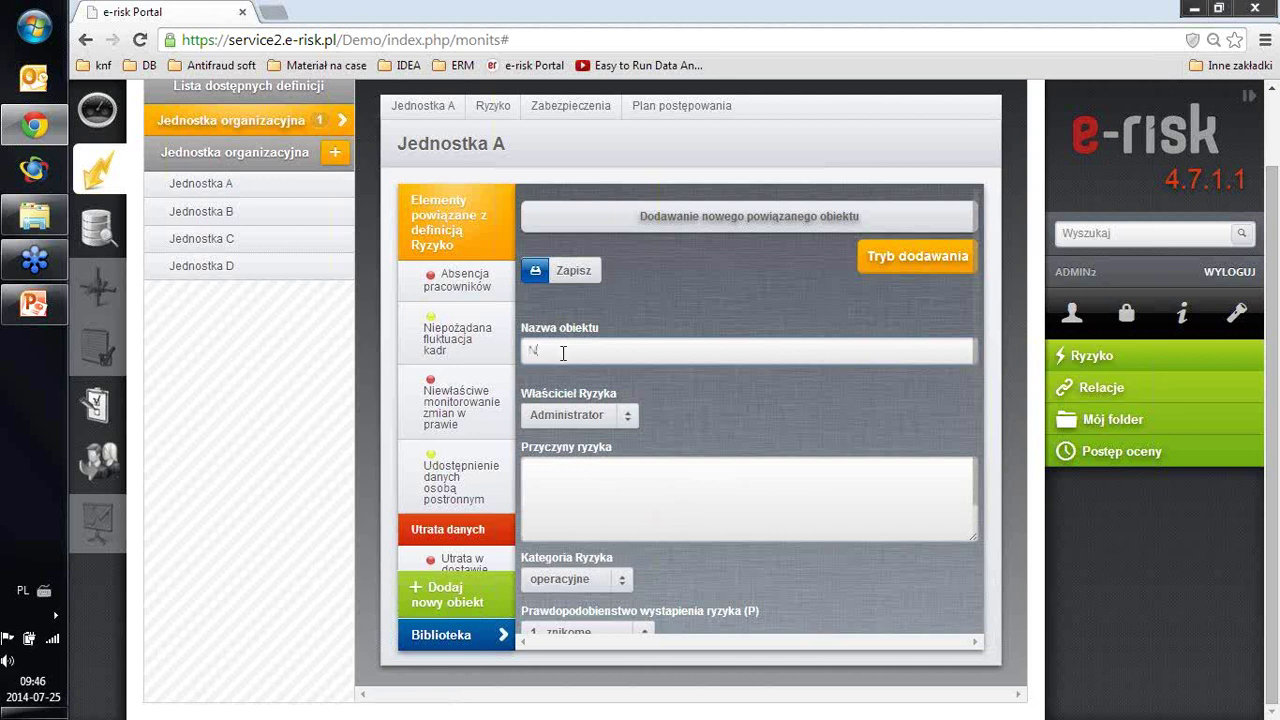
pyautogui.write('owe ryzyko')
pyautogui.click(630, 420)
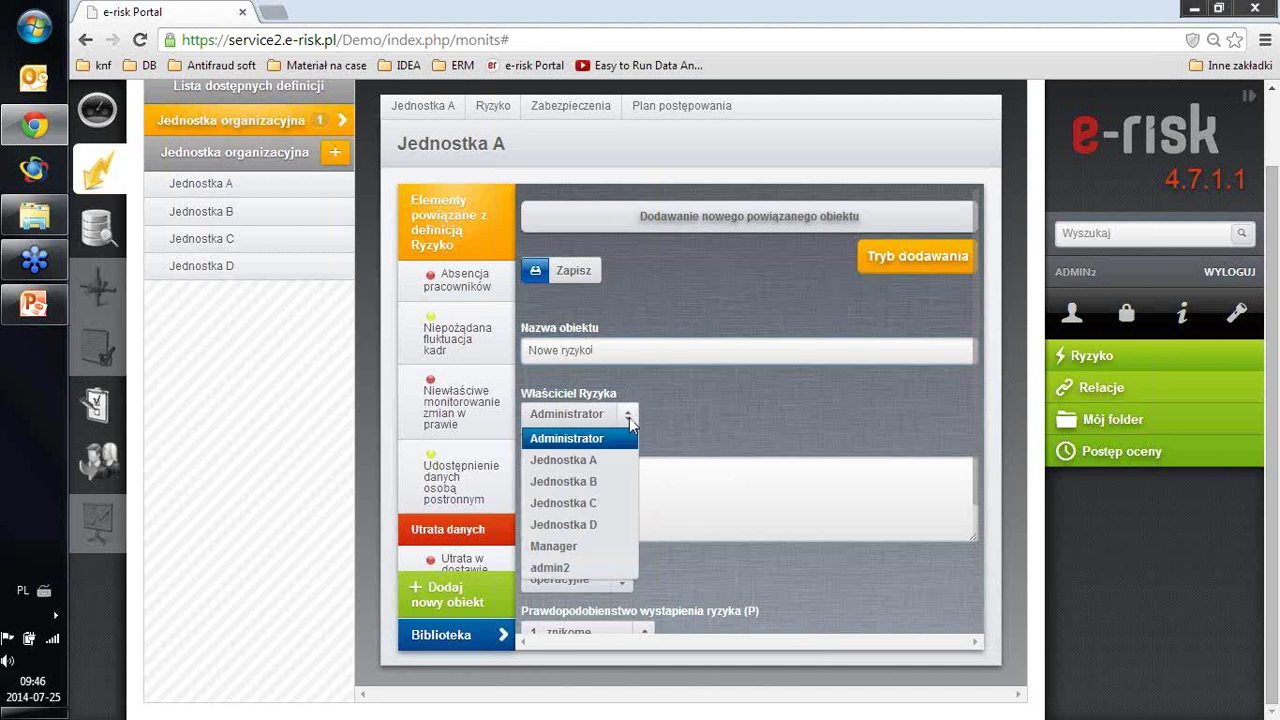
pyautogui.click(584, 461)
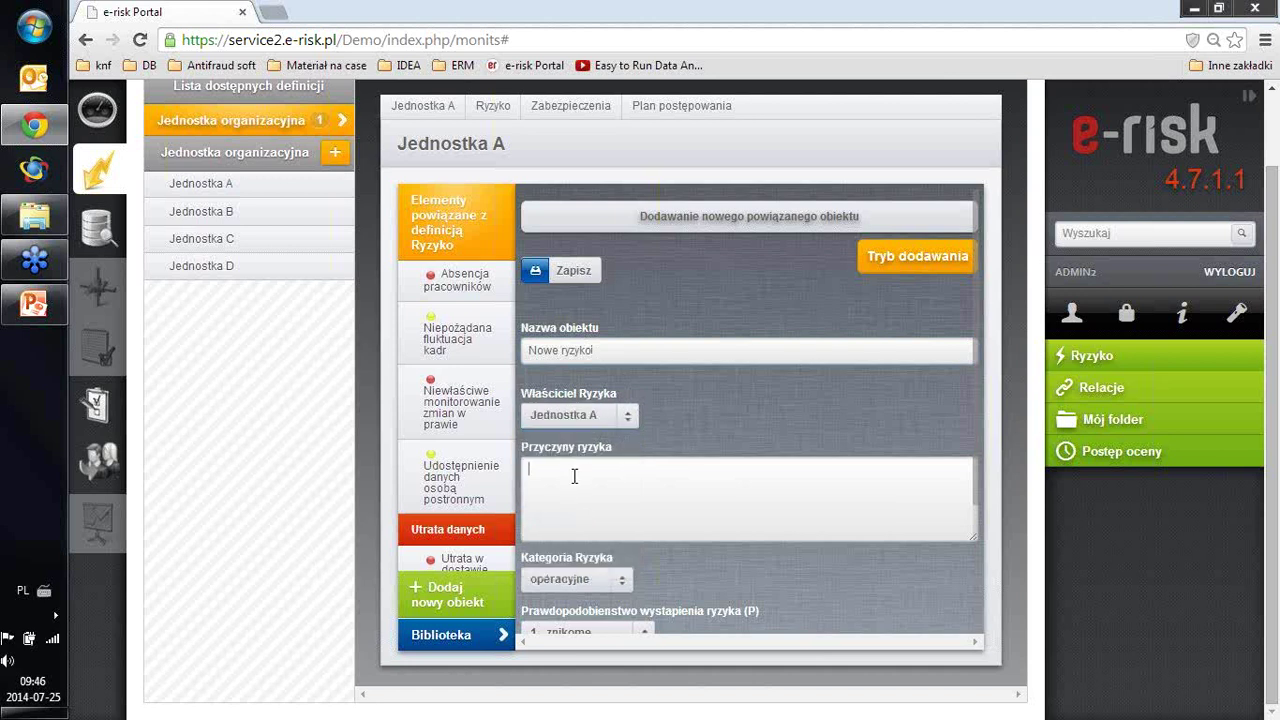
# Enter "przyczyna 1, przyczyna 2" as the Przyczyny ryzyka of the new risk.
pyautogui.scroll(-3, 684, 432)
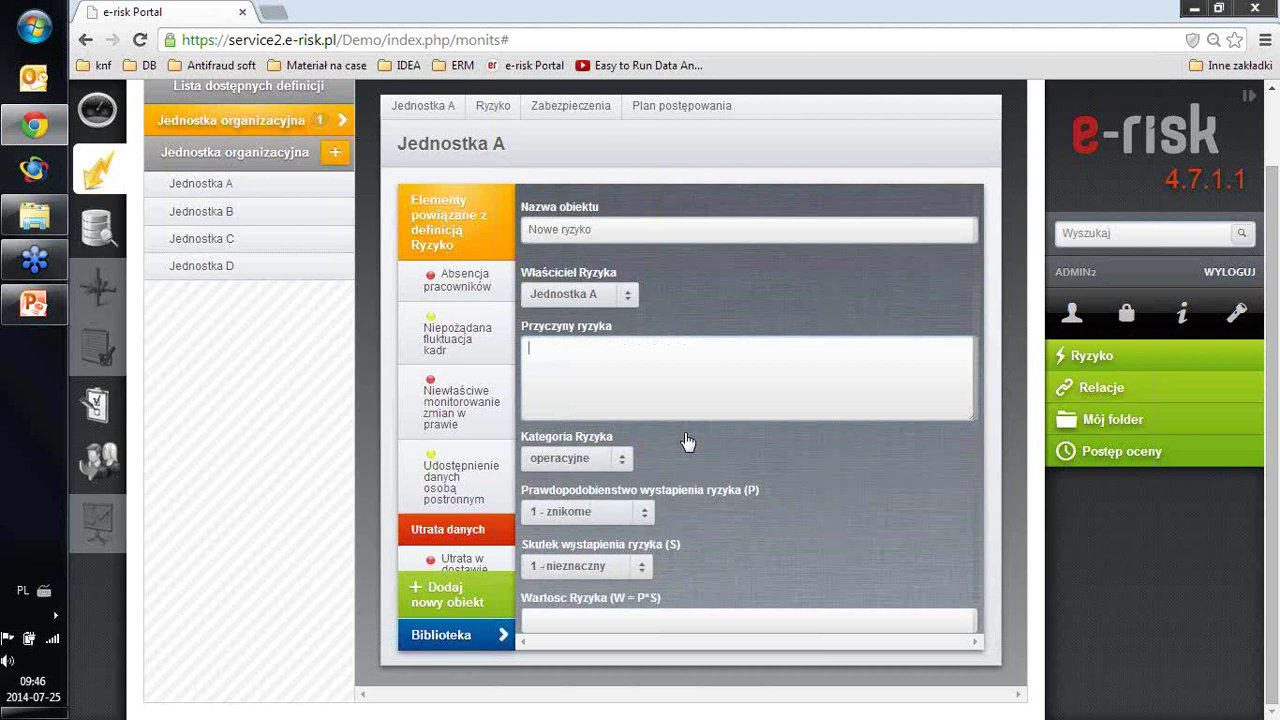
pyautogui.write('przyczny 1')
pyautogui.press('BackSpace')
pyautogui.press('BackSpace')
pyautogui.press('BackSpace')
pyautogui.write('a 1,')
pyautogui.write('  przyczna')
pyautogui.write(' 2')
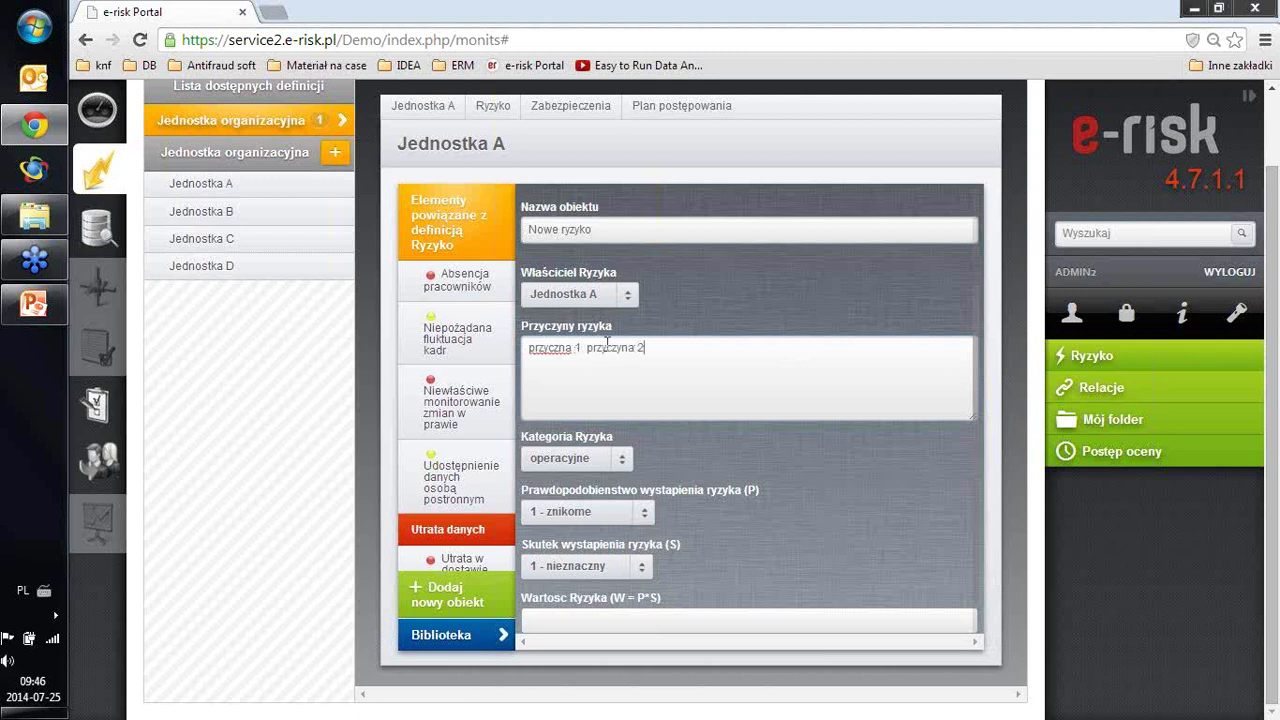
pyautogui.click(561, 347)
pyautogui.write('y')
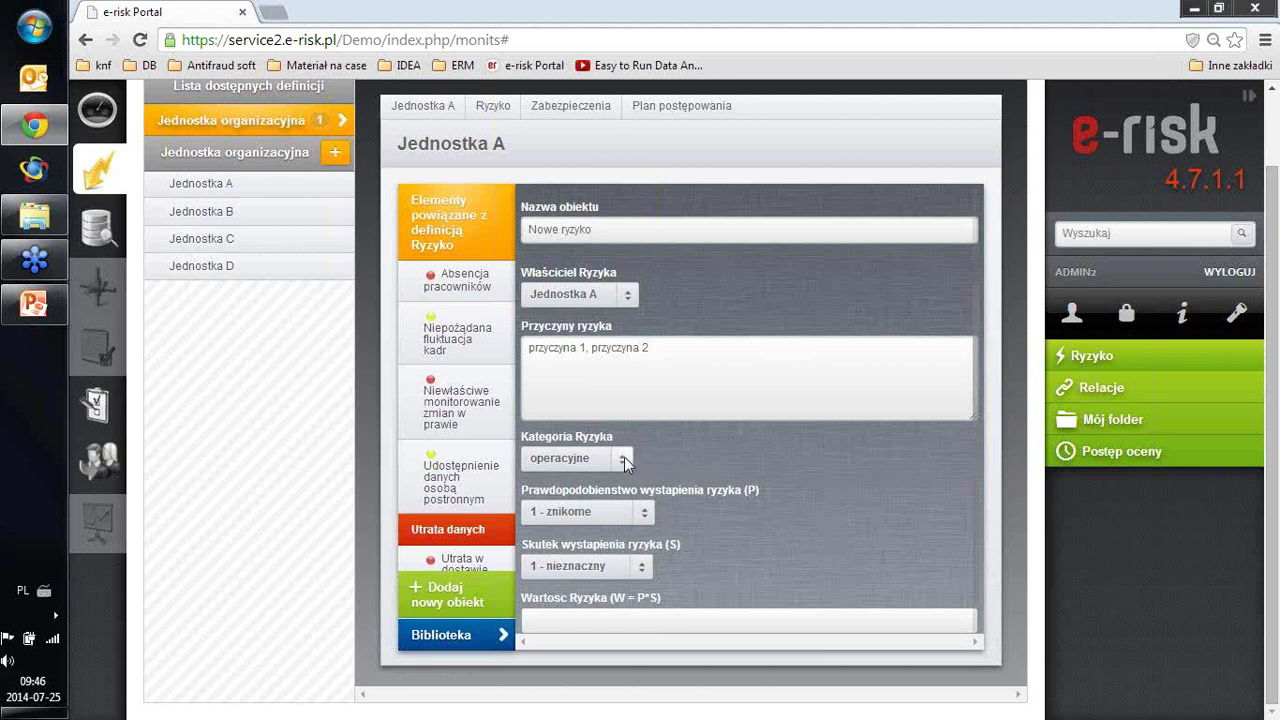
# Set the Kategoria Ryzyka of the new risk to finansowe, save it, and look at the updated risk list.
pyautogui.click(622, 460)
pyautogui.click(598, 504)
pyautogui.scroll(-1, 644, 532)
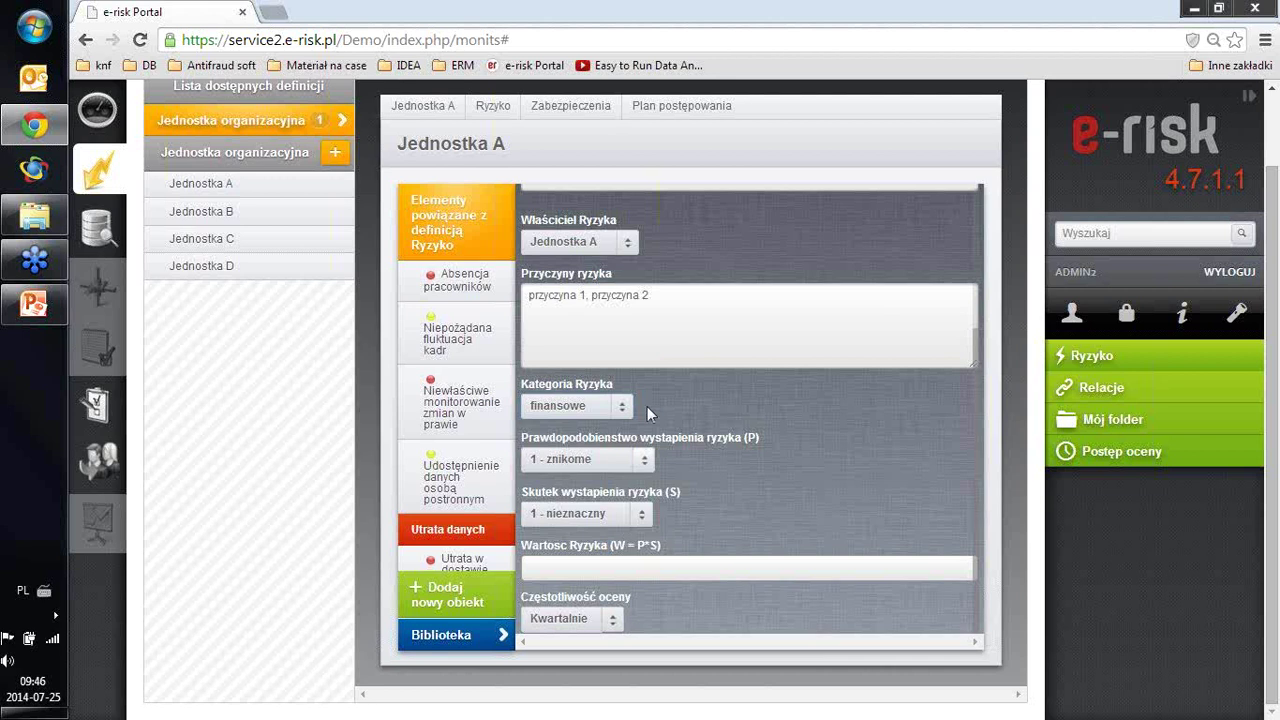
pyautogui.scroll(5, 647, 406)
pyautogui.click(567, 265)
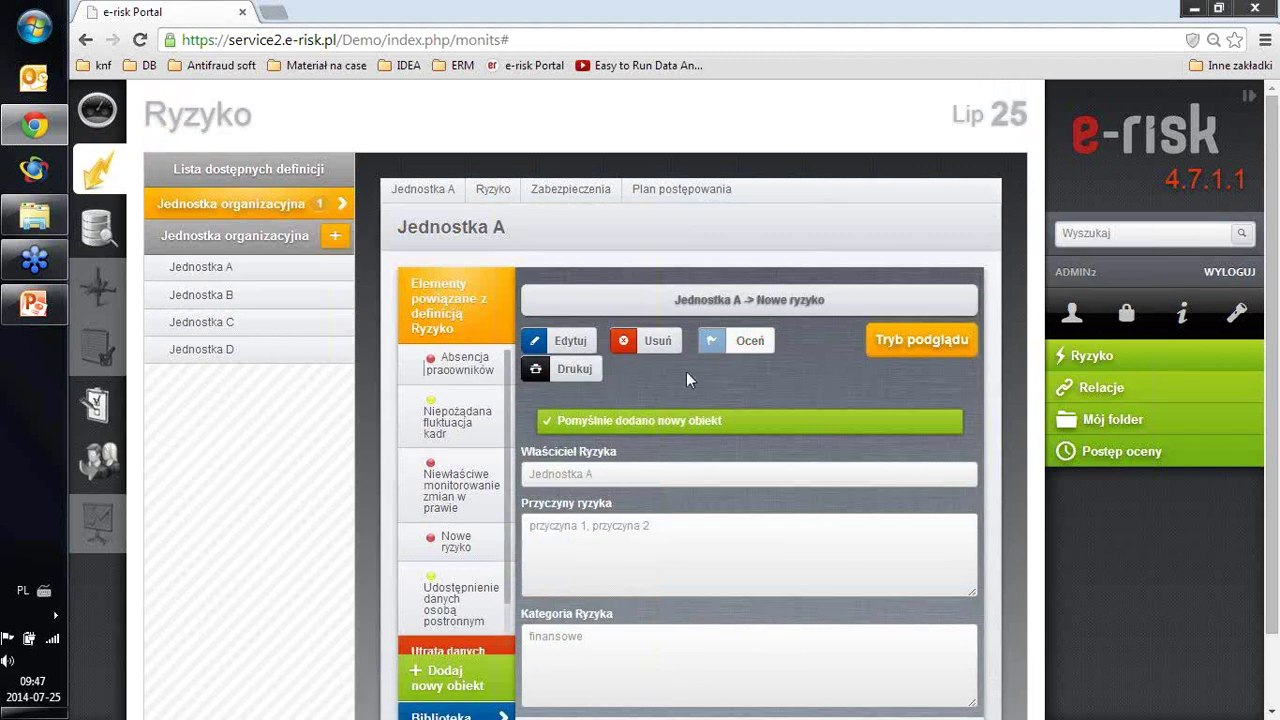
pyautogui.scroll(-1, 430, 508)
pyautogui.scroll(-2, 430, 508)
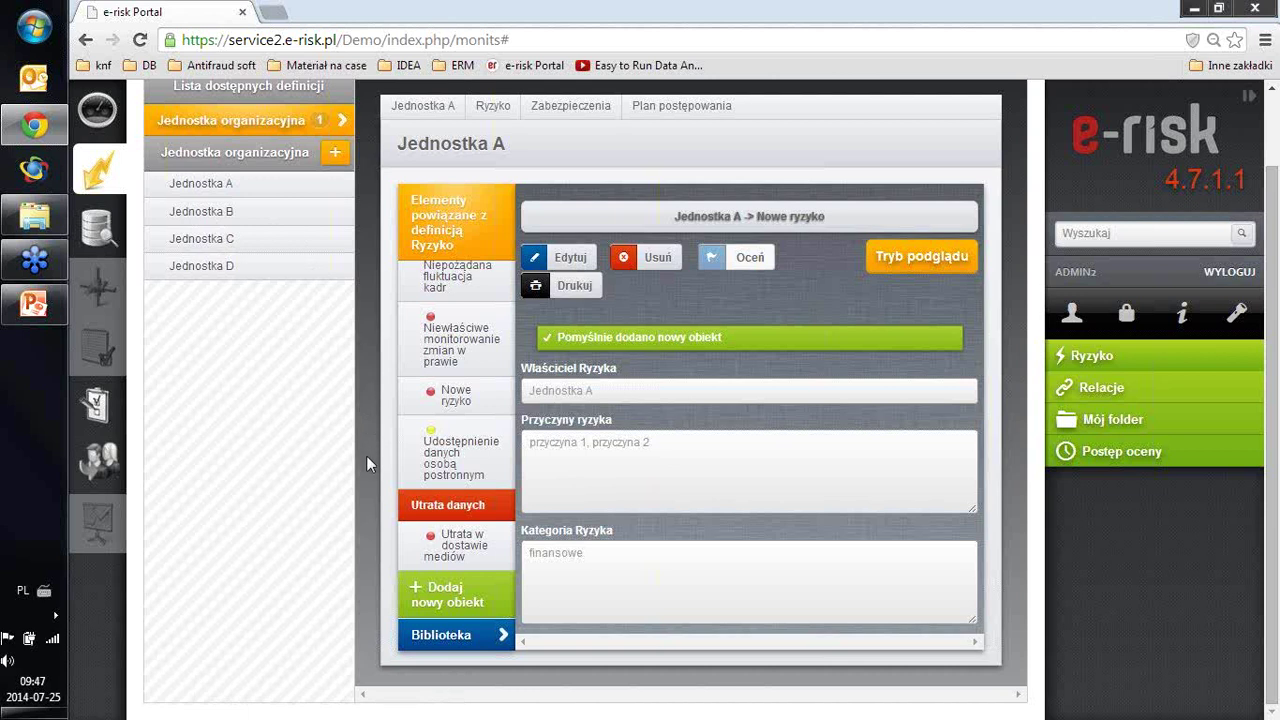
pyautogui.scroll(1, 366, 455)
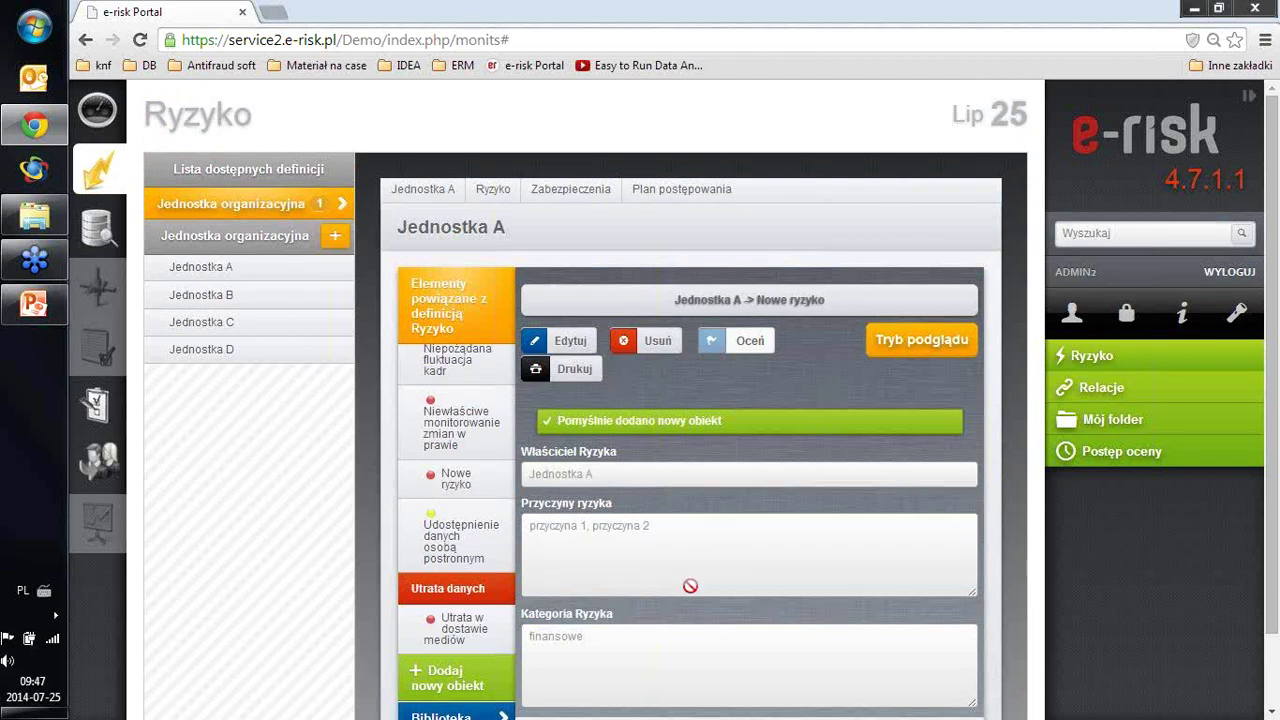
# Log out of the administrator account and log in as the user Jednostka A.
pyautogui.click(1232, 273)
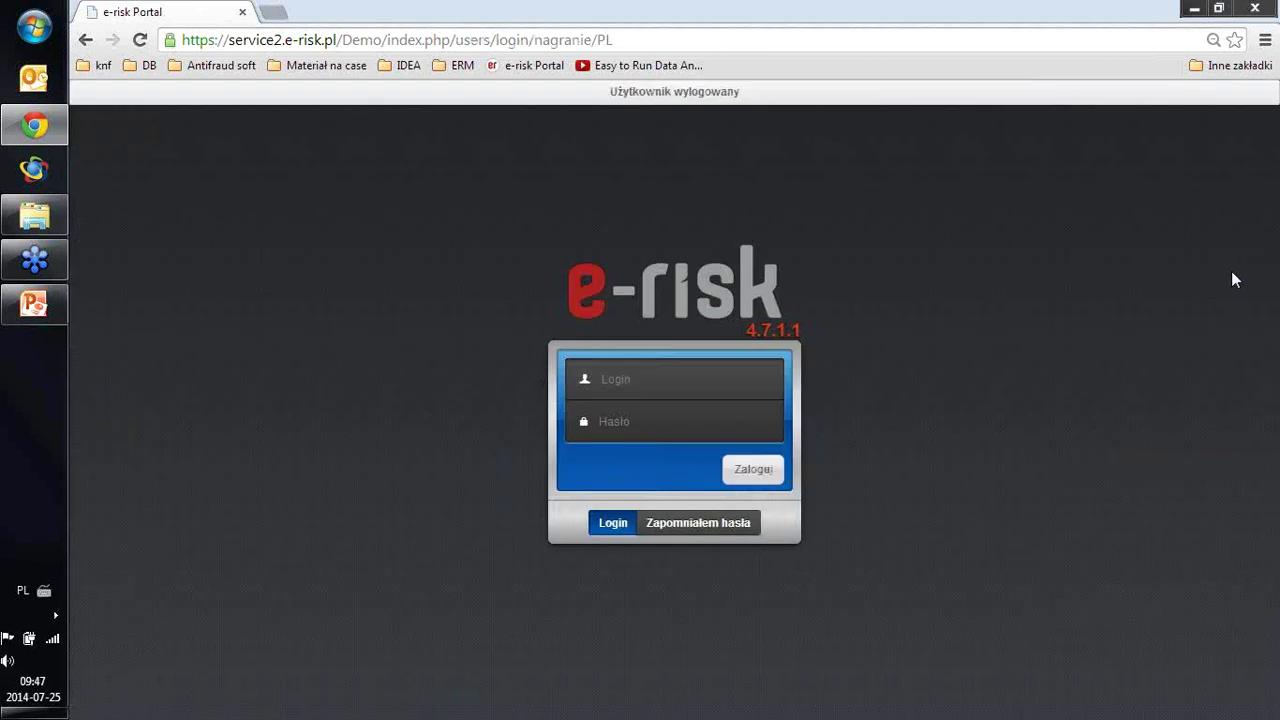
pyautogui.click(665, 385)
pyautogui.write('Jed')
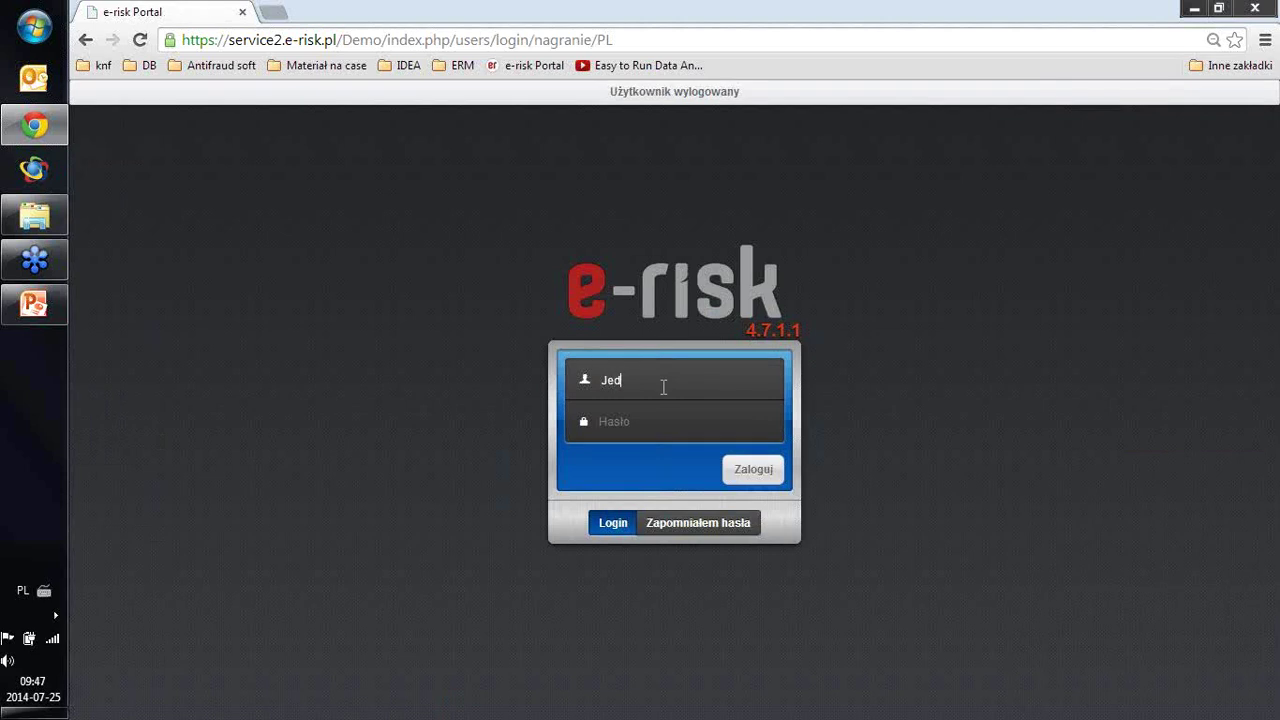
pyautogui.write('nostka A')
pyautogui.click(753, 478)
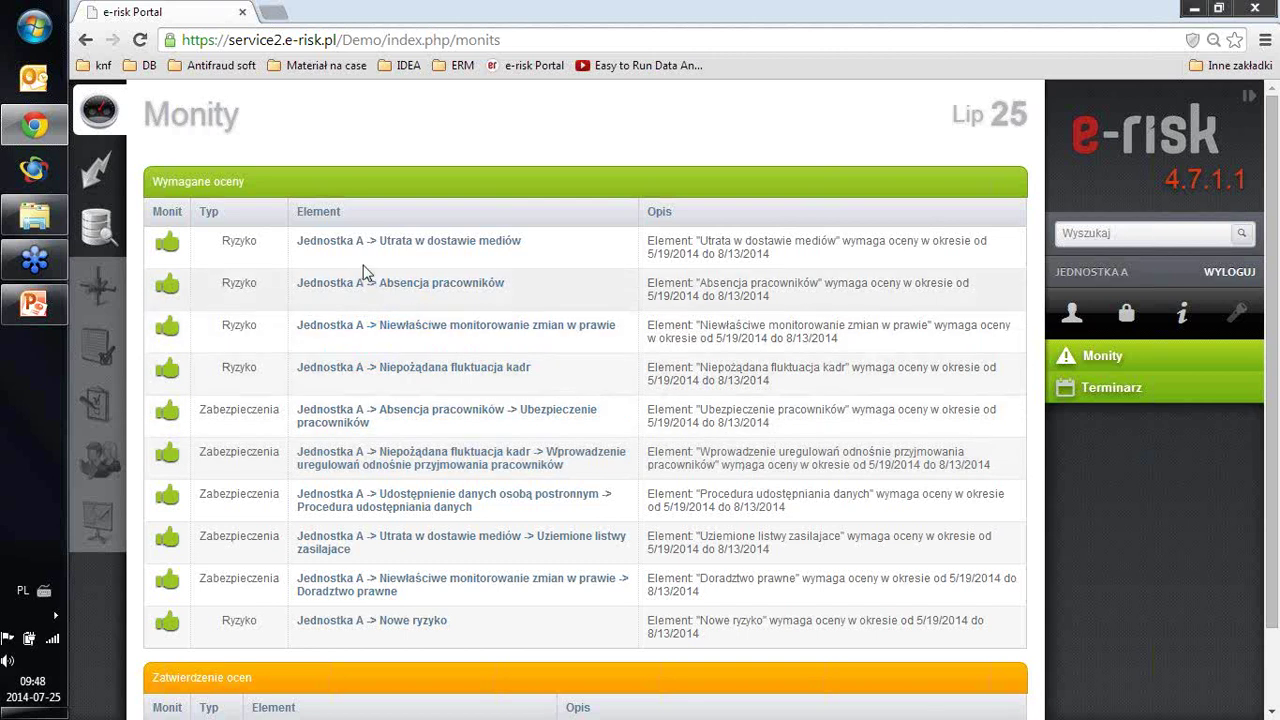
# Review the Monity page, examining the elements, descriptions and assessment periods under Wymagane oceny and the items under Zatwierdzenie ocen.
pyautogui.moveTo(151, 181); pyautogui.dragTo(246, 182)
pyautogui.click(250, 190)
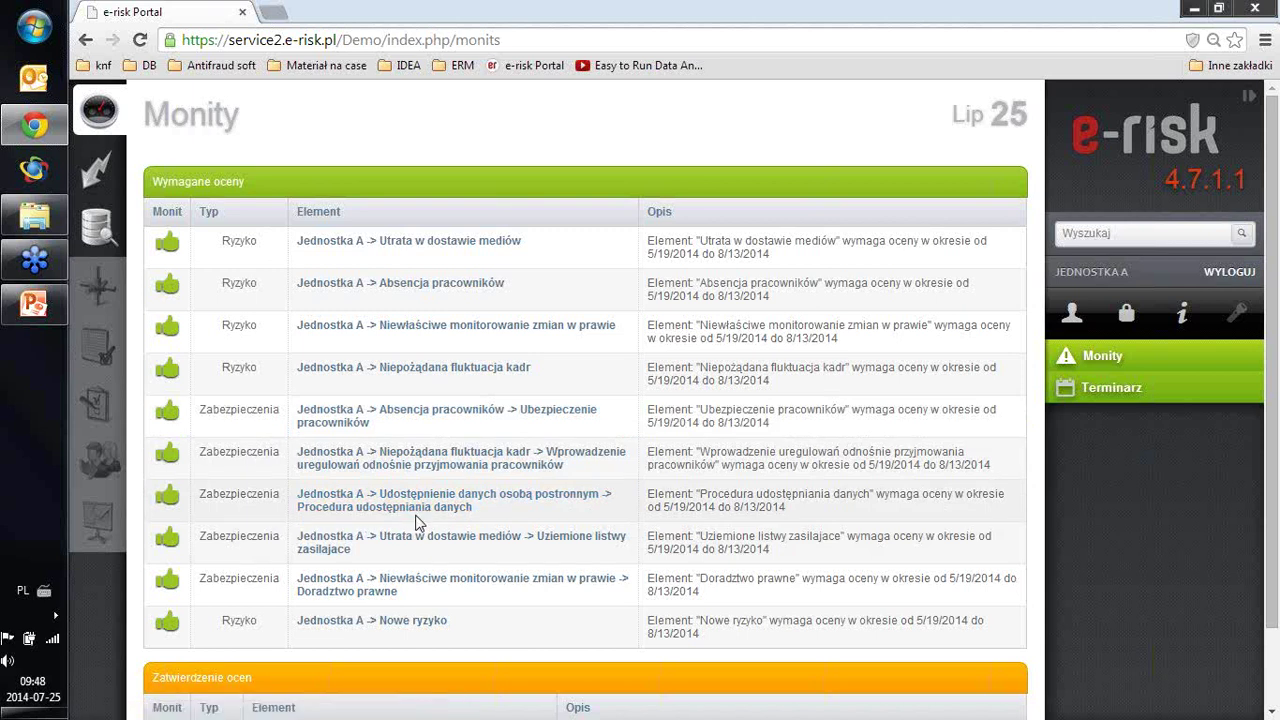
pyautogui.scroll(-2, 238, 435)
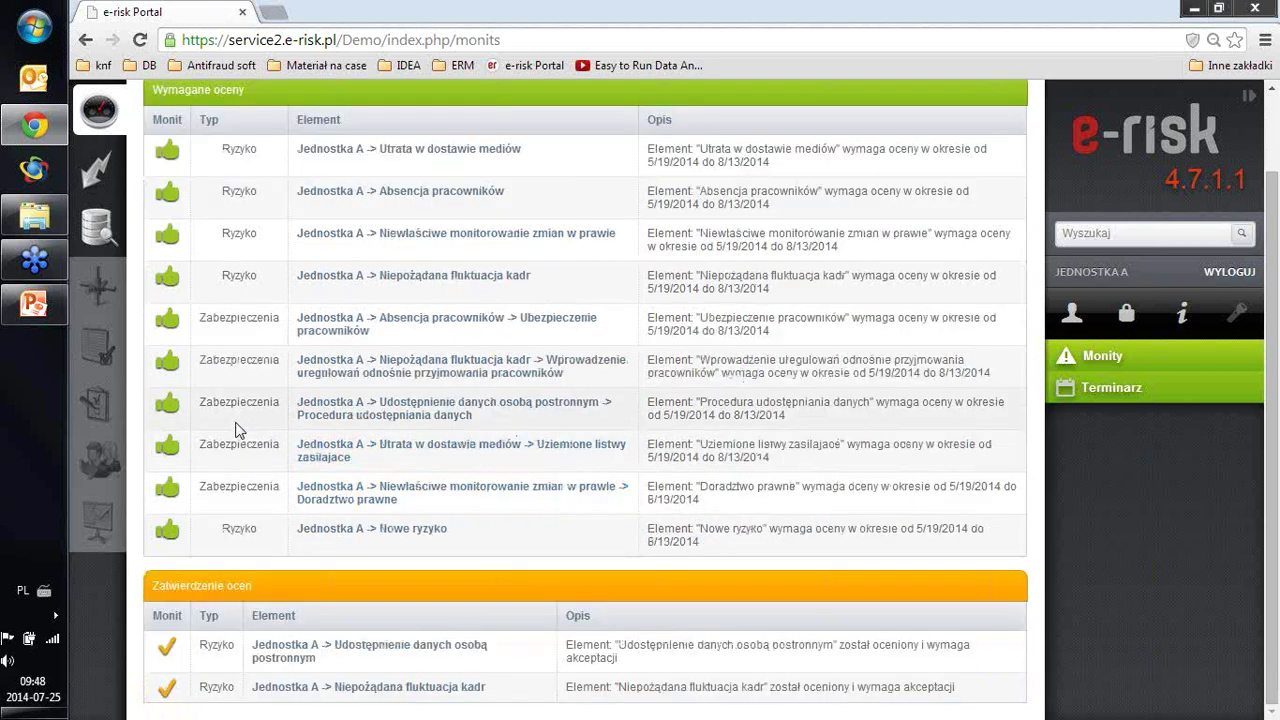
pyautogui.scroll(2, 473, 247)
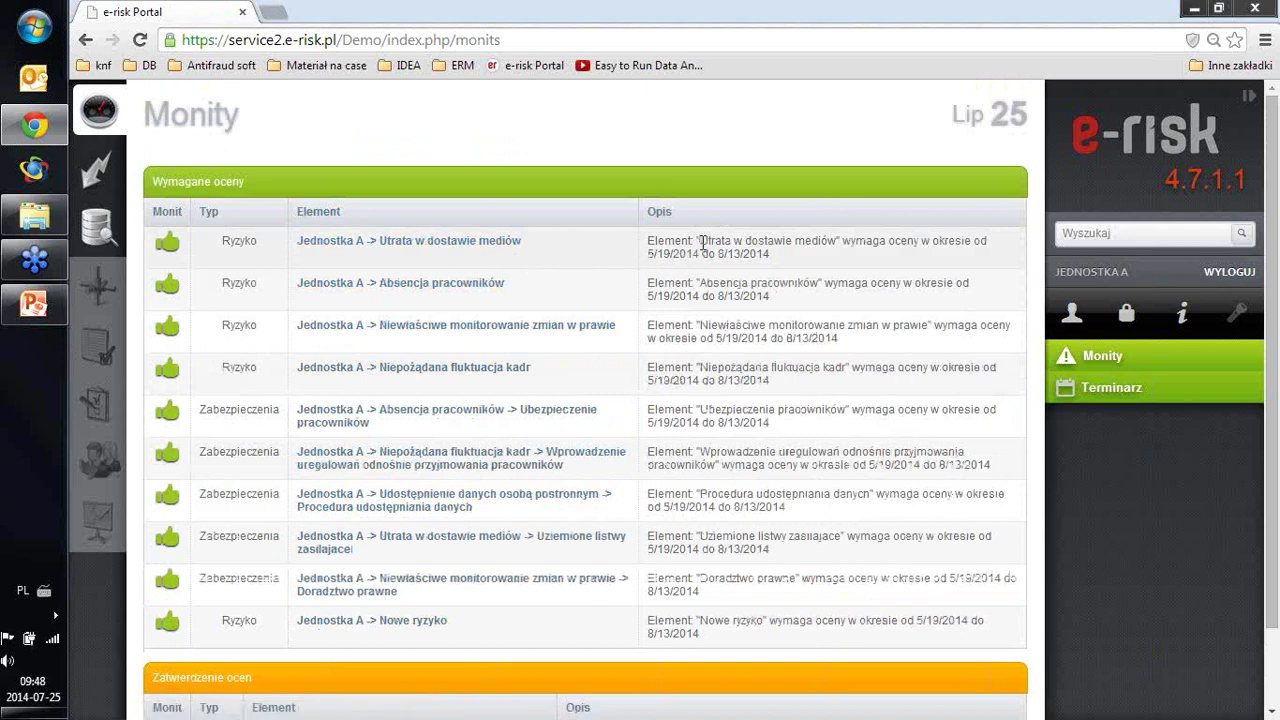
pyautogui.moveTo(703, 242); pyautogui.dragTo(835, 245)
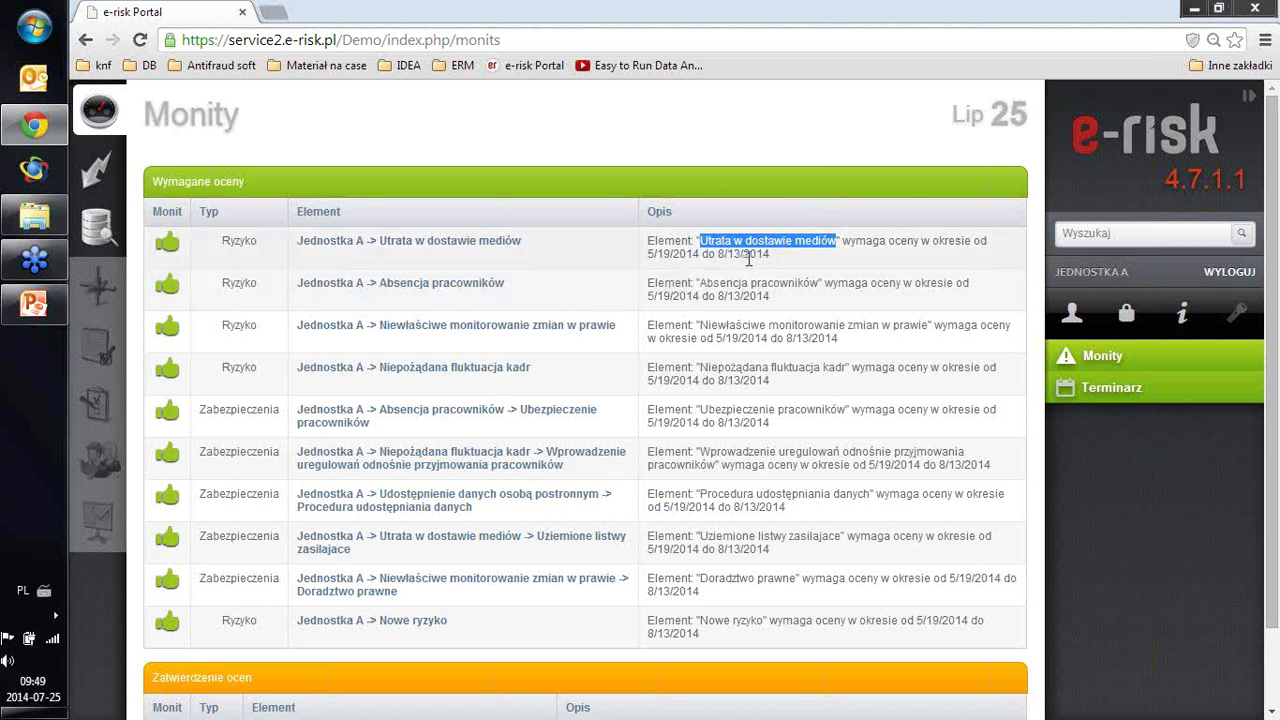
pyautogui.click(784, 264)
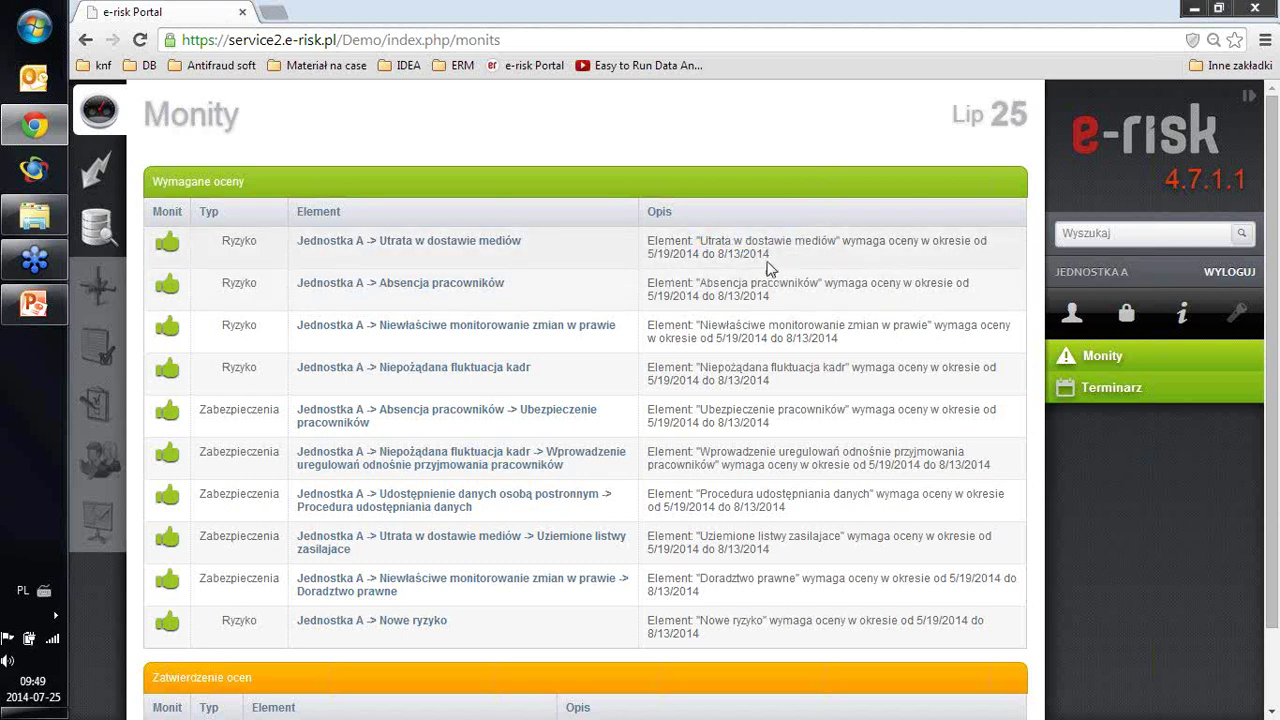
pyautogui.scroll(-1, 683, 253)
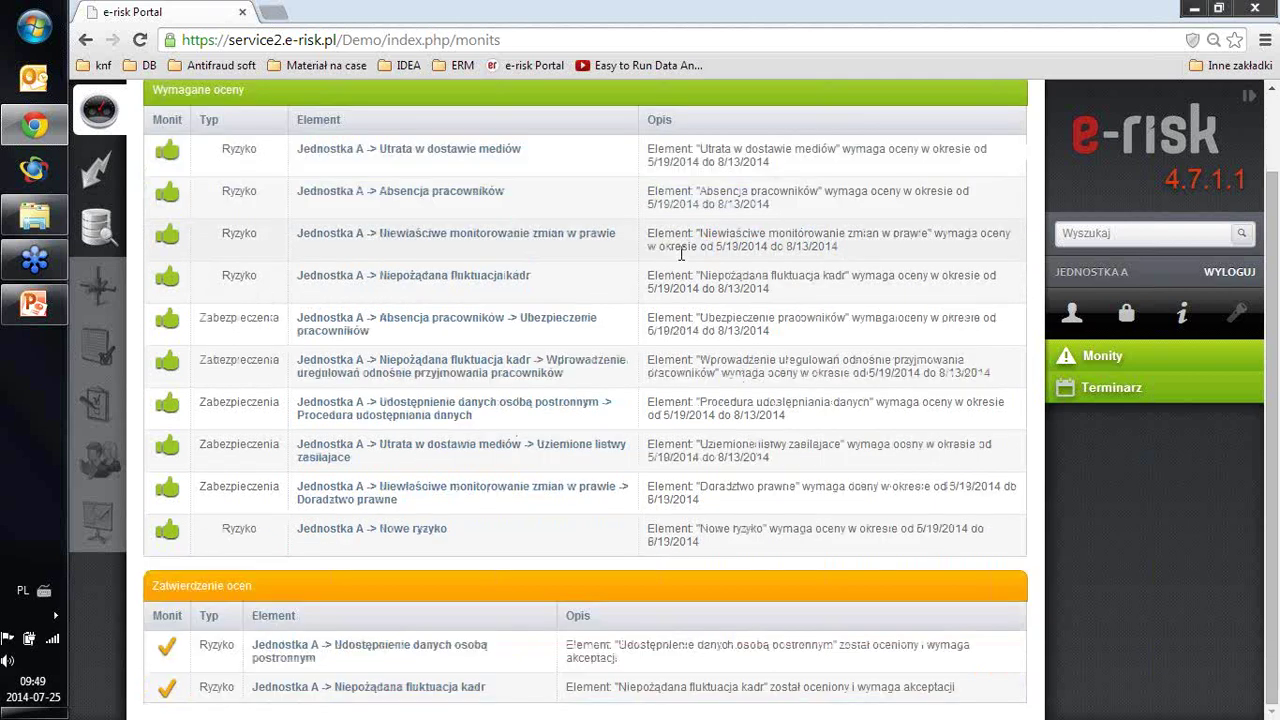
pyautogui.scroll(1, 681, 253)
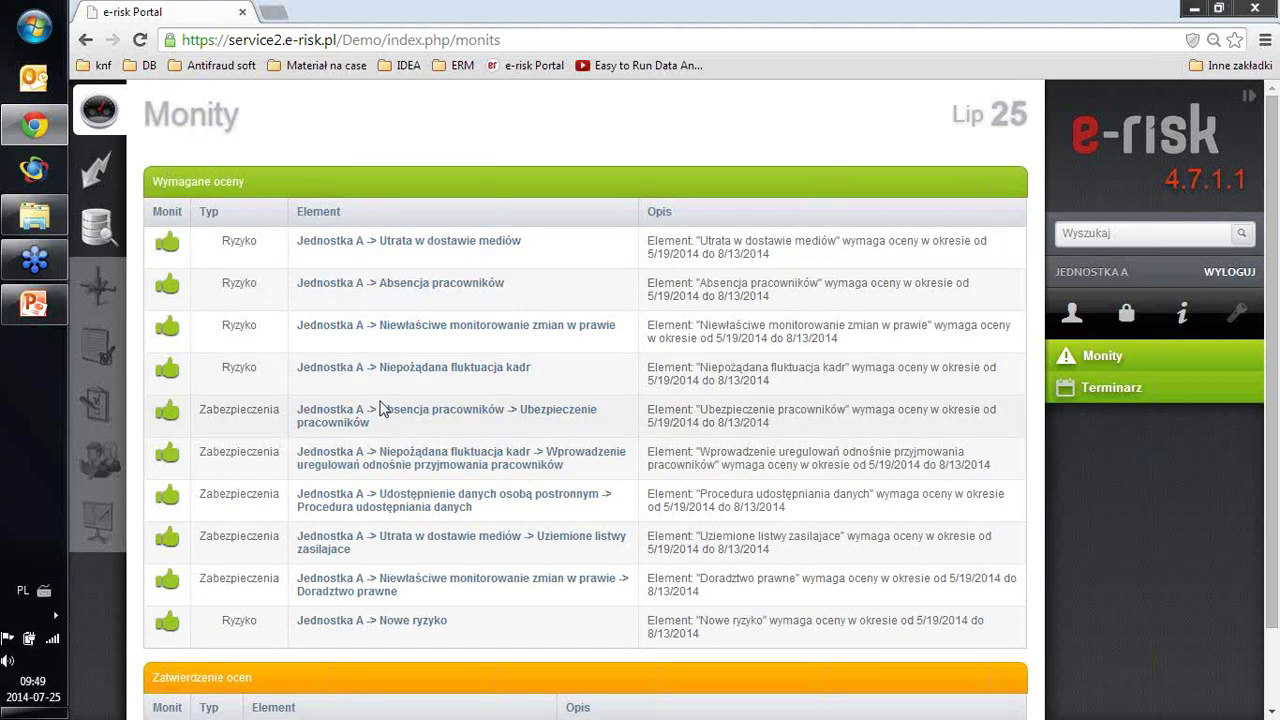
pyautogui.scroll(-1, 380, 408)
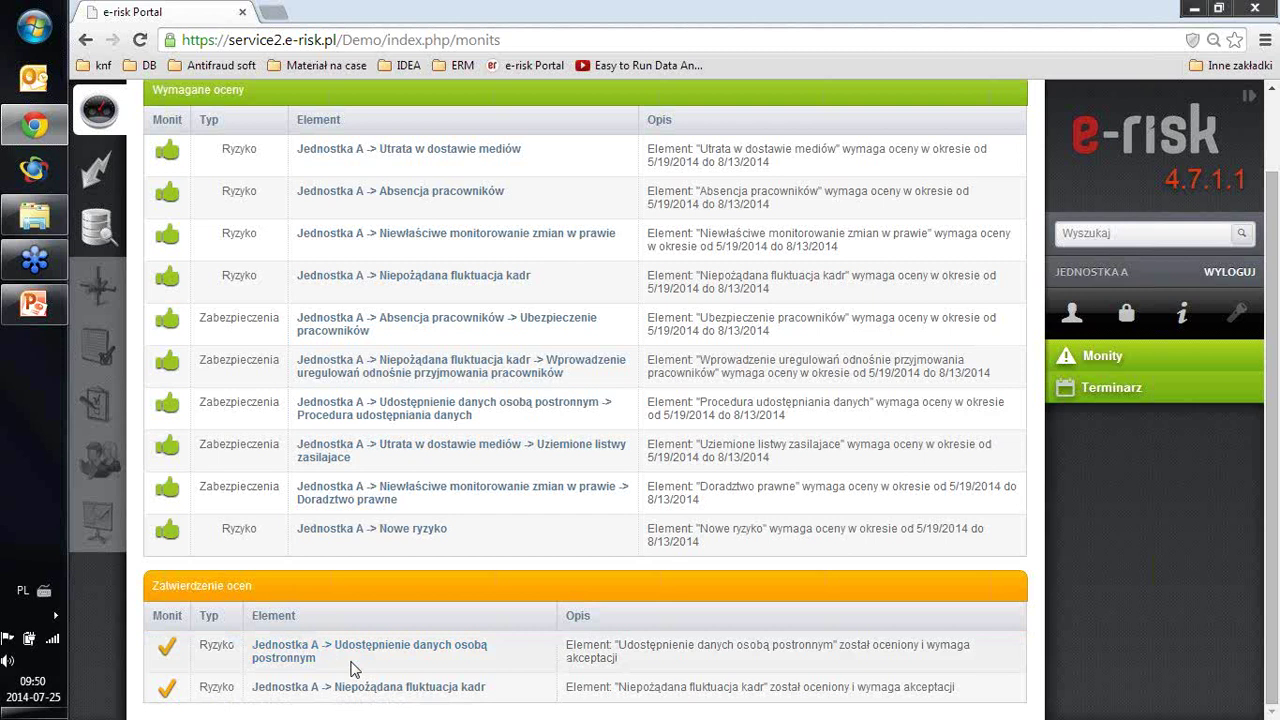
pyautogui.scroll(2, 350, 668)
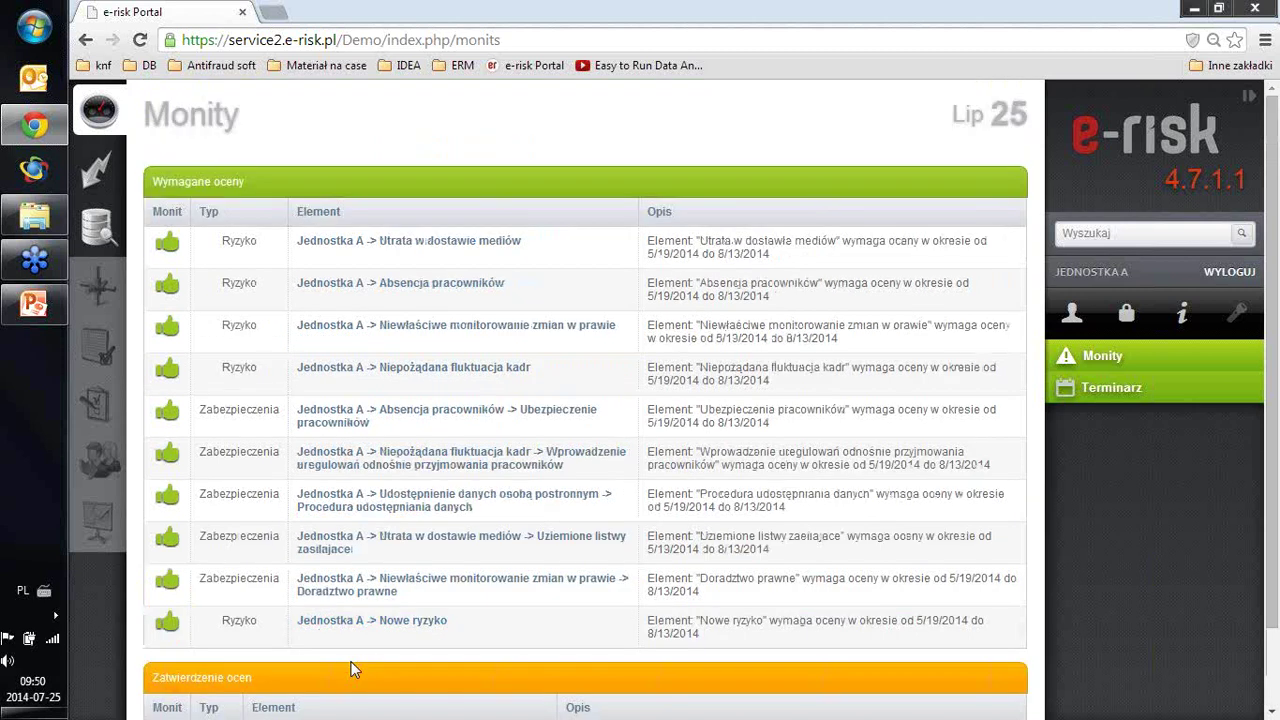
# Assess the risk Utrata w dostawie mediów with probability (P) 4 - umiarkowane and effect (S) 4 - duży.
pyautogui.click(392, 245)
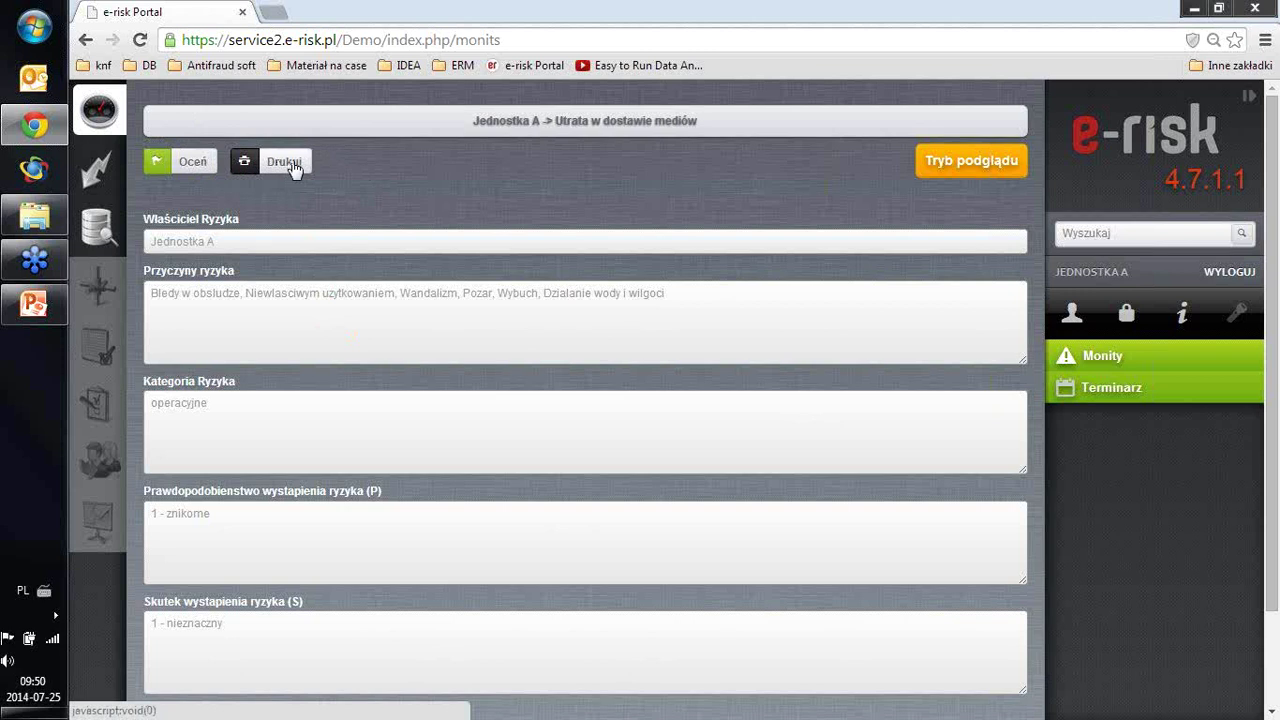
pyautogui.click(201, 160)
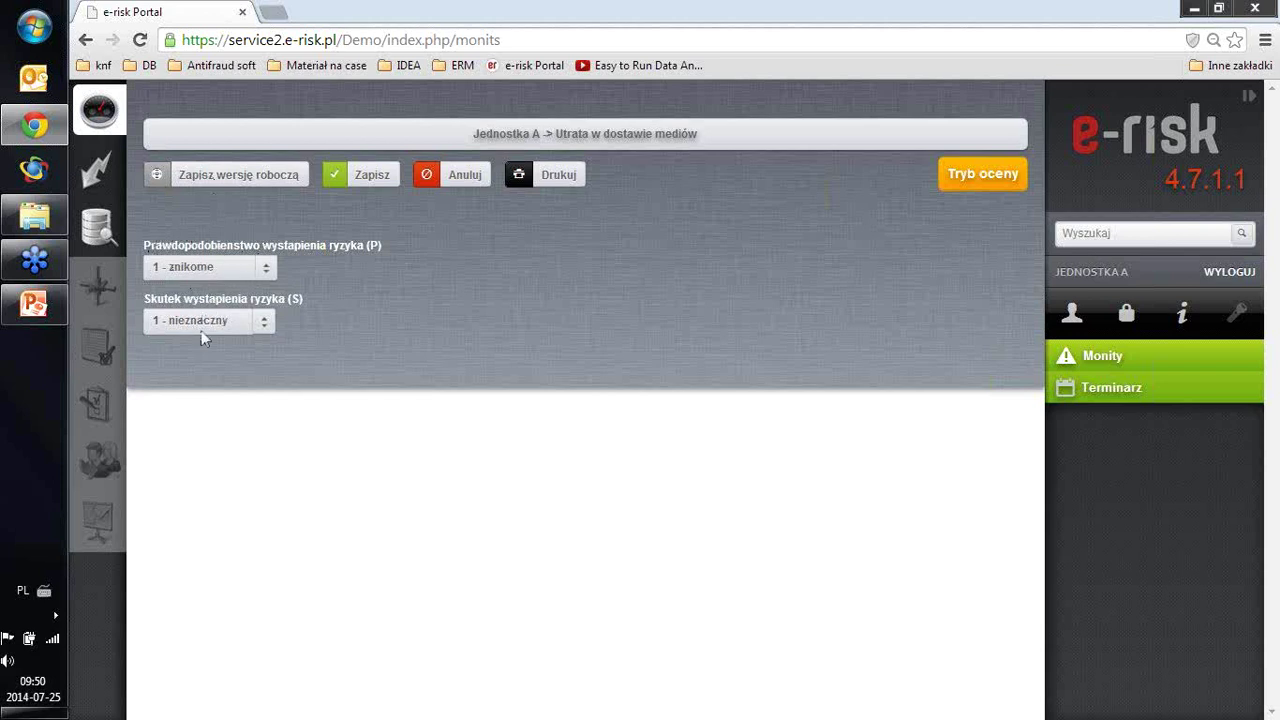
pyautogui.click(267, 273)
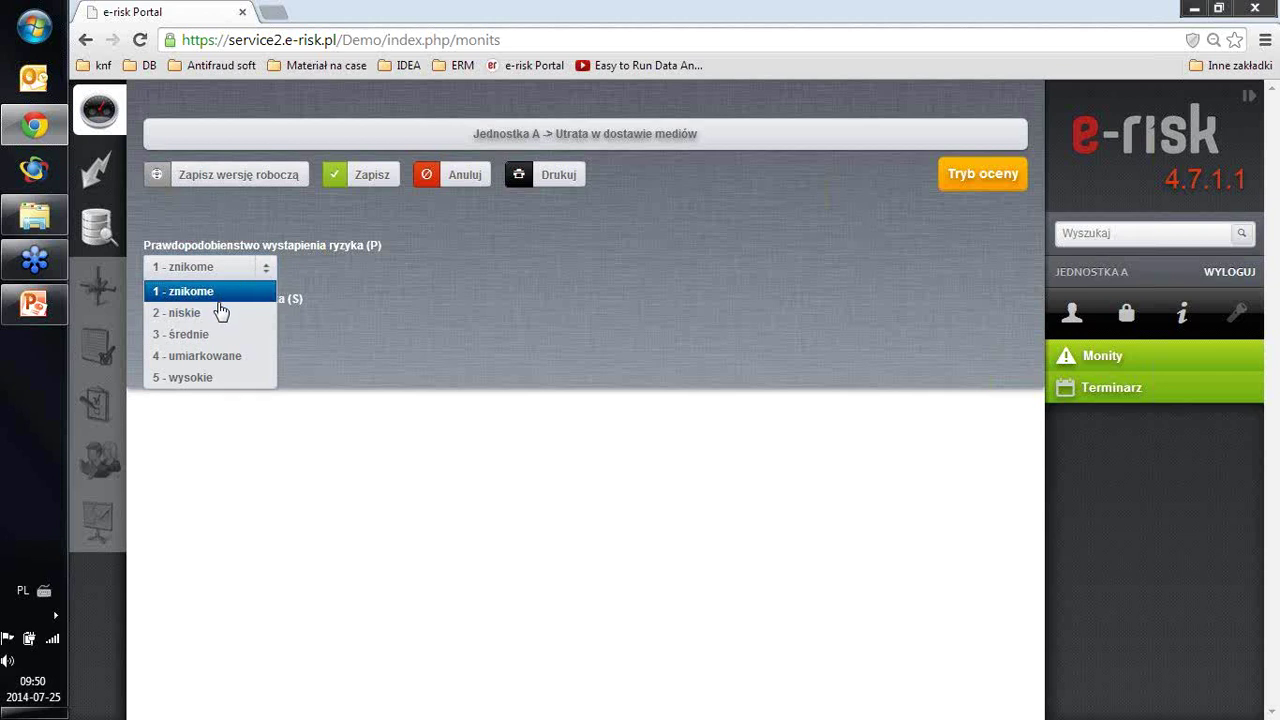
pyautogui.click(213, 357)
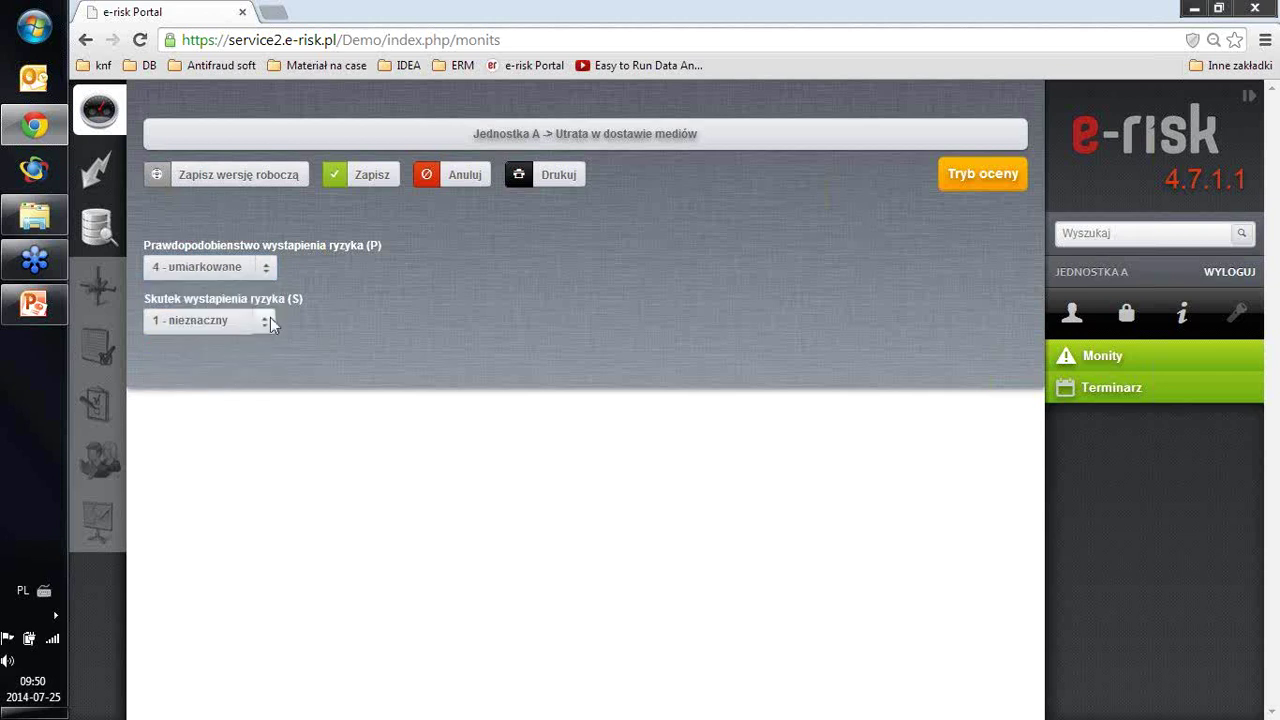
pyautogui.click(270, 320)
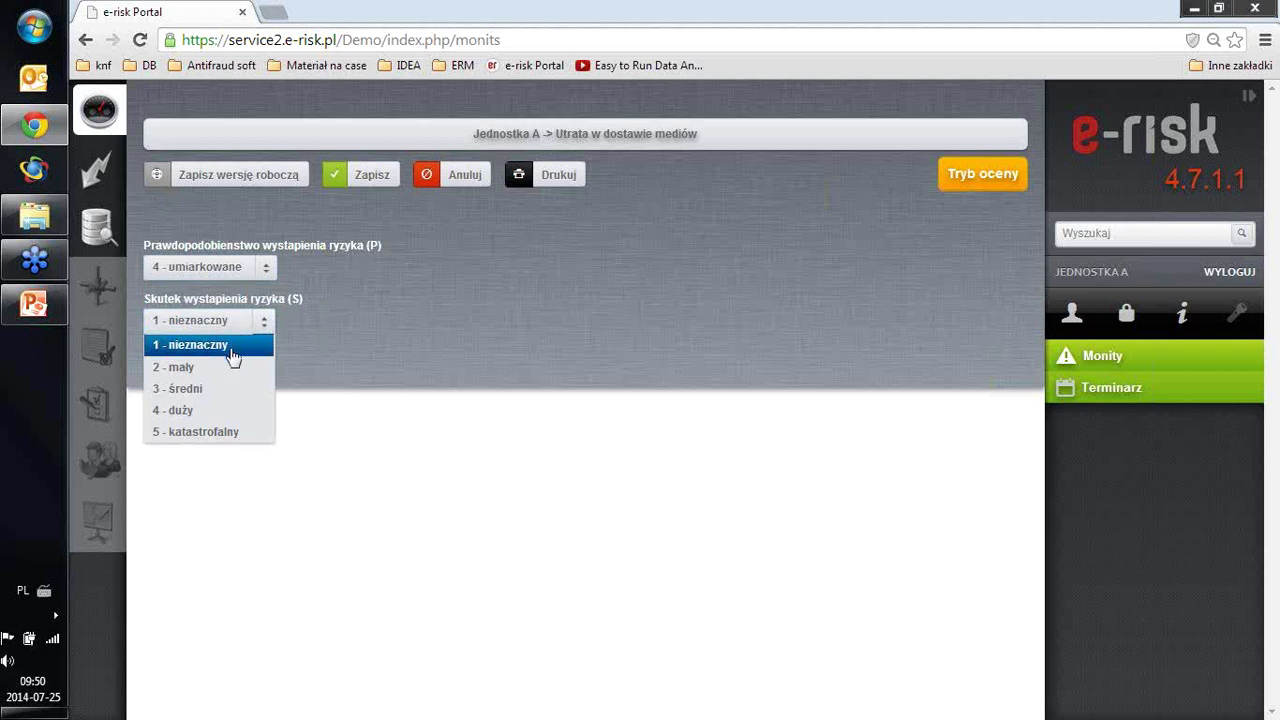
pyautogui.click(225, 411)
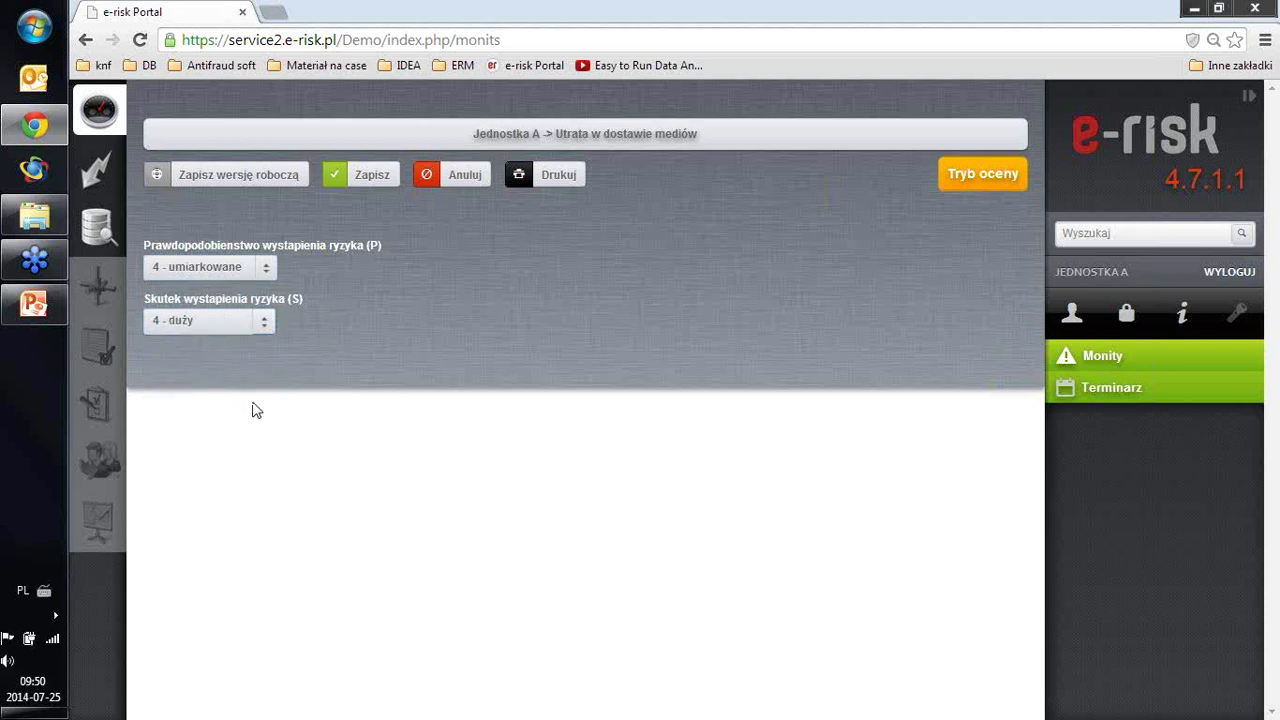
# Check the probability scale options without changing the choice, and save the assessment of Utrata w dostawie mediów.
pyautogui.click(268, 269)
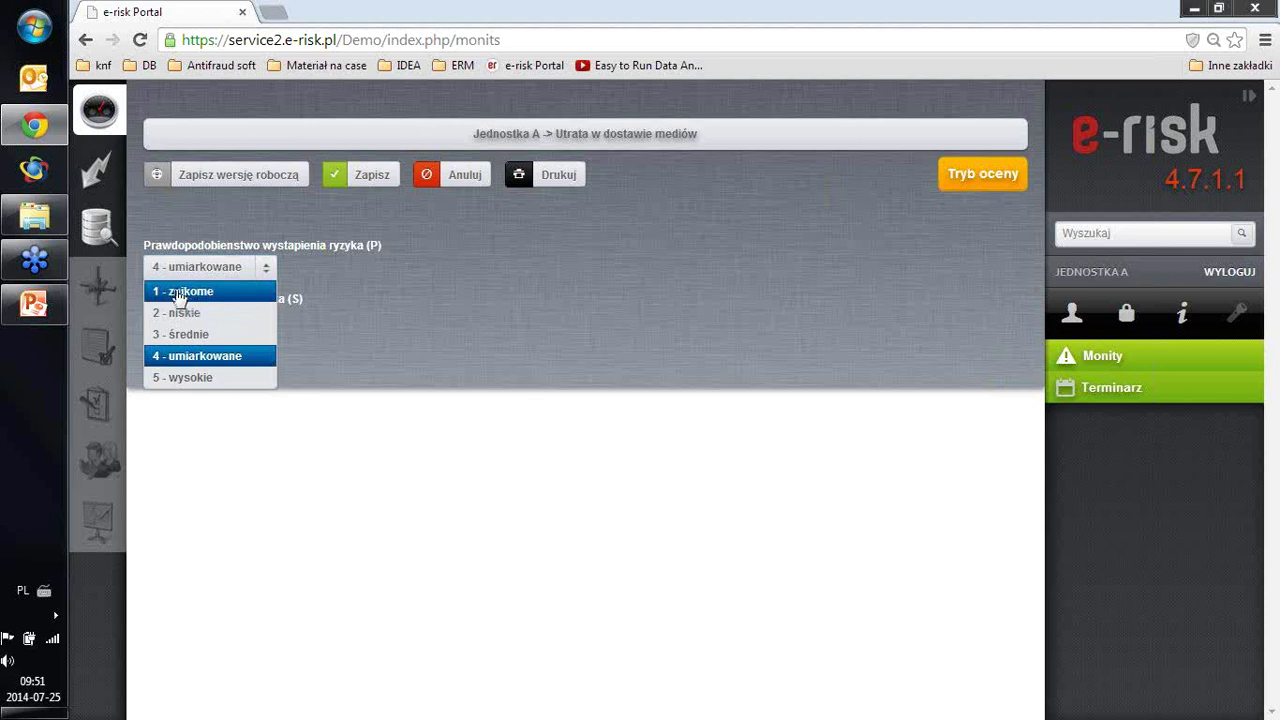
pyautogui.click(351, 350)
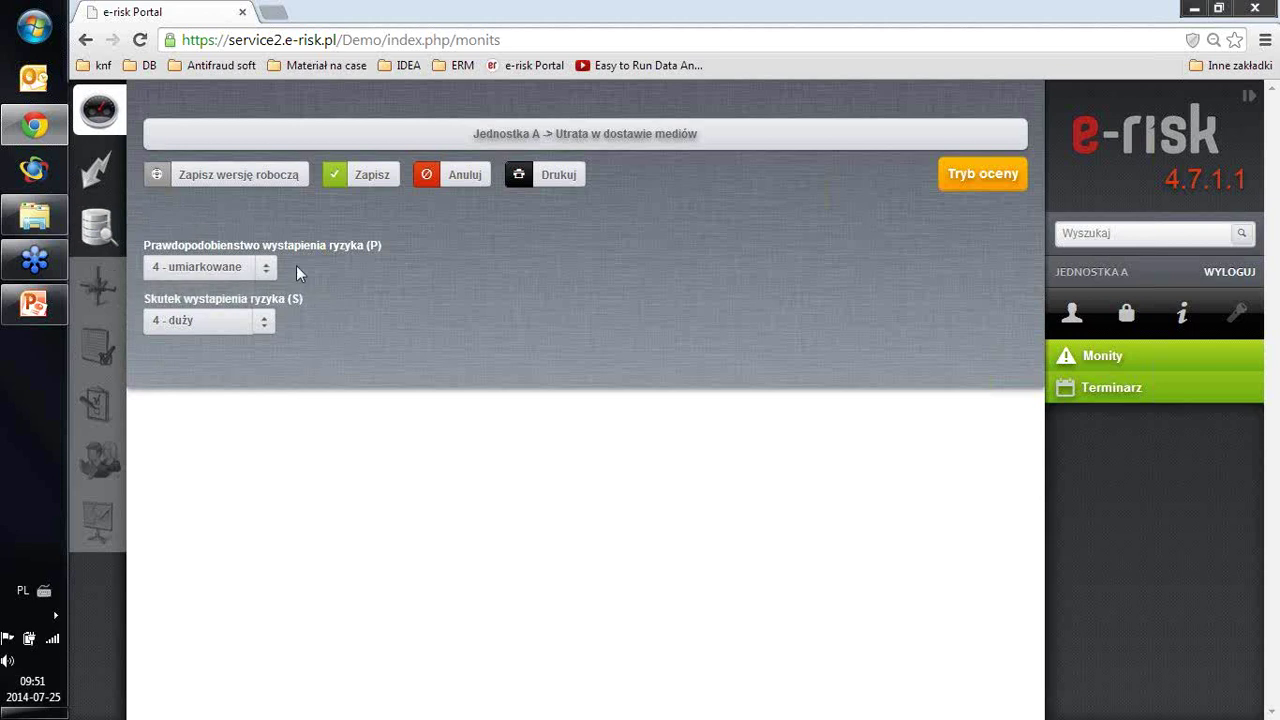
pyautogui.click(381, 183)
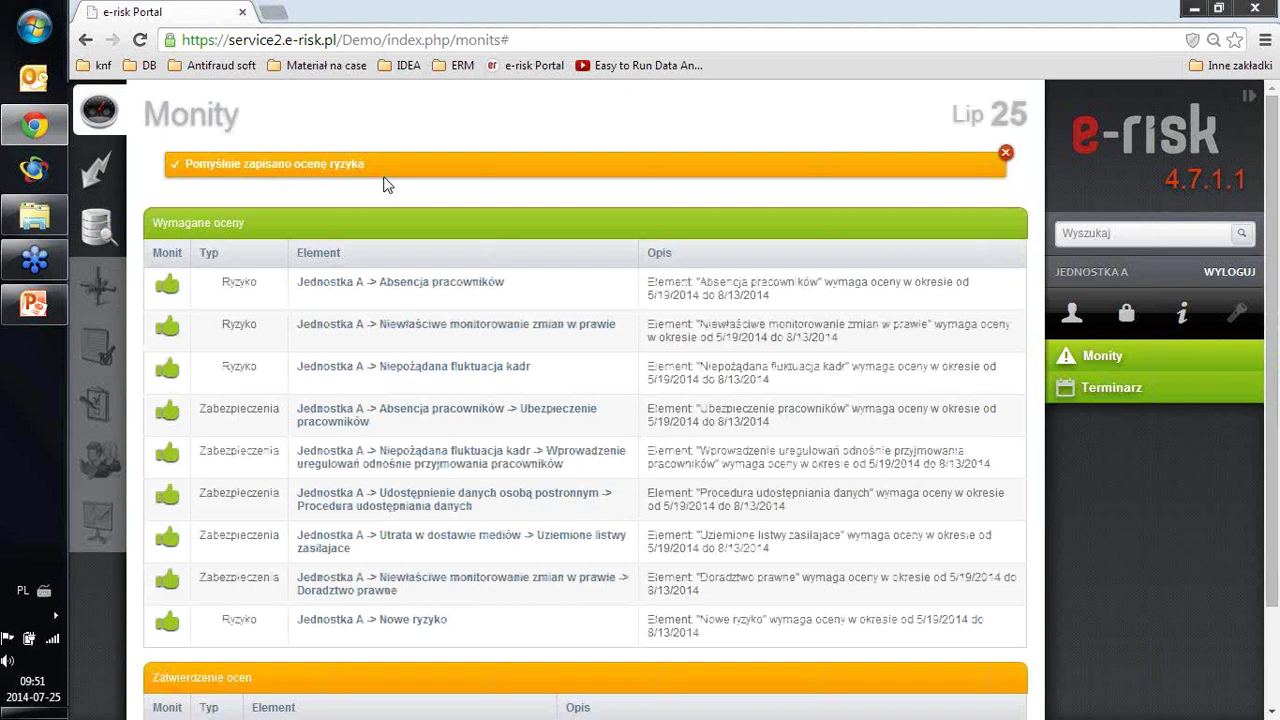
pyautogui.moveTo(183, 163); pyautogui.dragTo(375, 167)
pyautogui.click(377, 194)
# Open Utrata w dostawie mediów for approval, set its probability (P) to 3 - średnie, and approve the assessment.
pyautogui.scroll(-2, 377, 194)
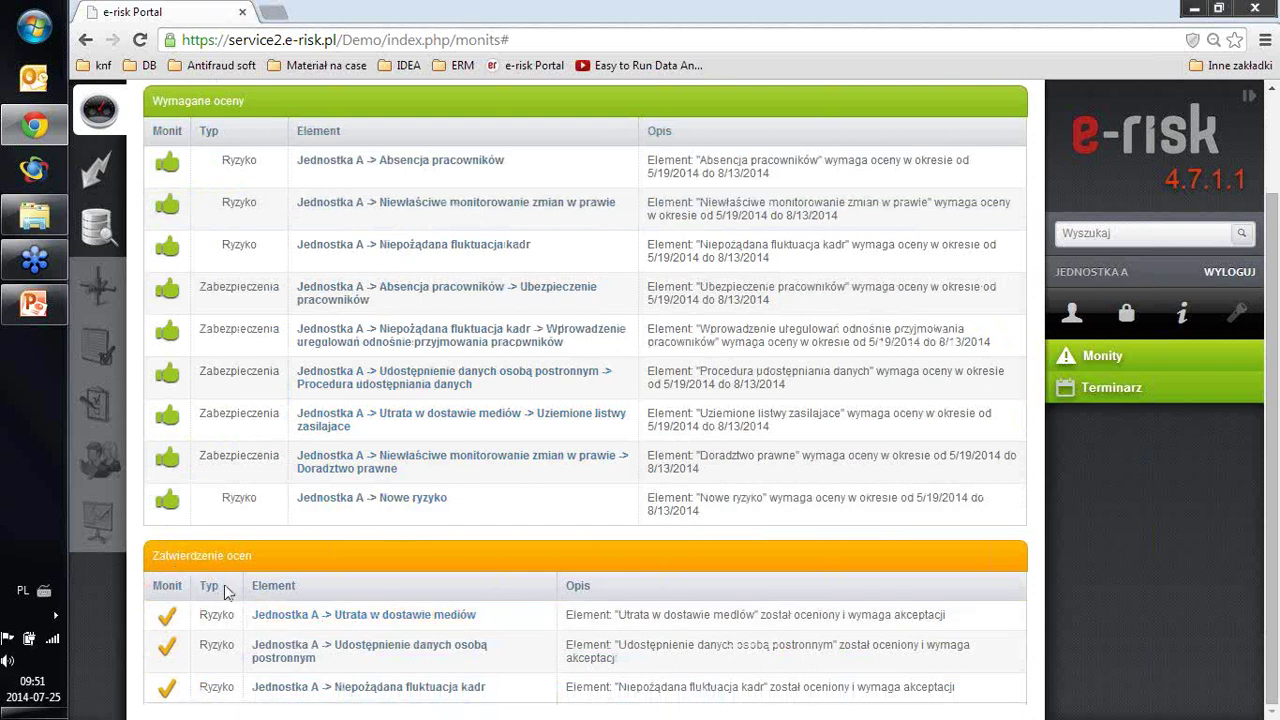
pyautogui.click(295, 615)
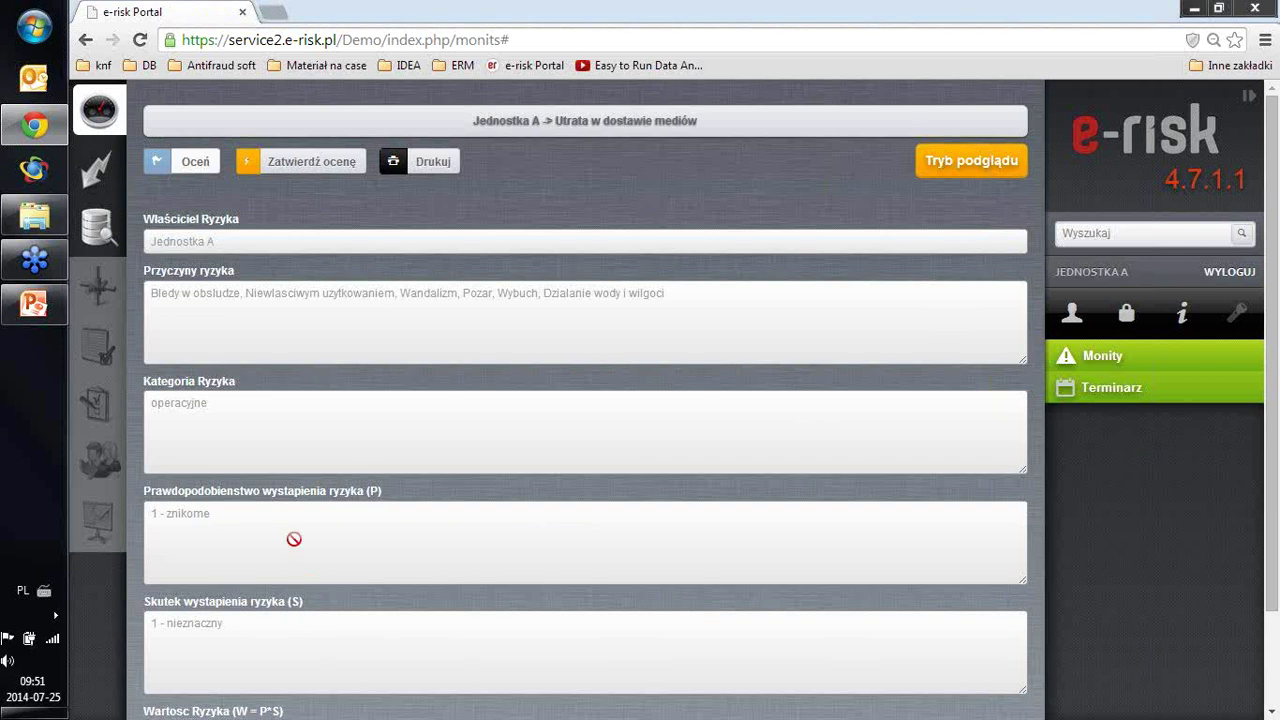
pyautogui.click(303, 168)
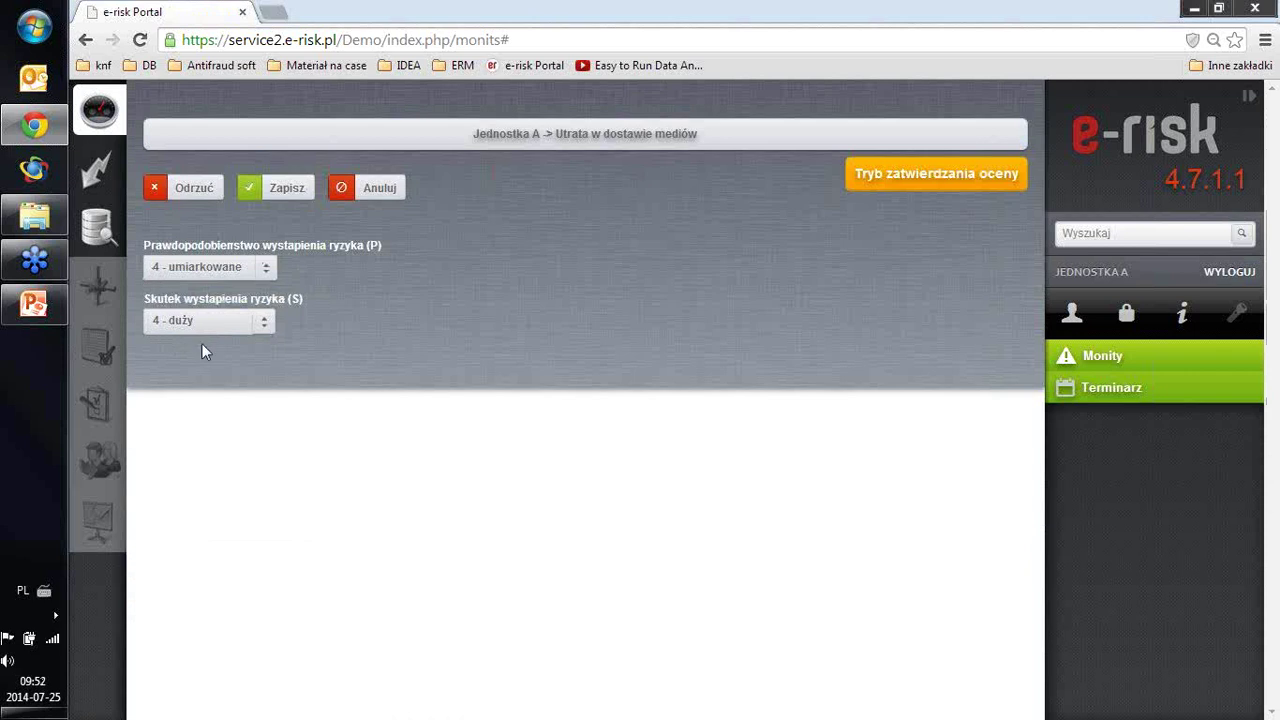
pyautogui.click(267, 268)
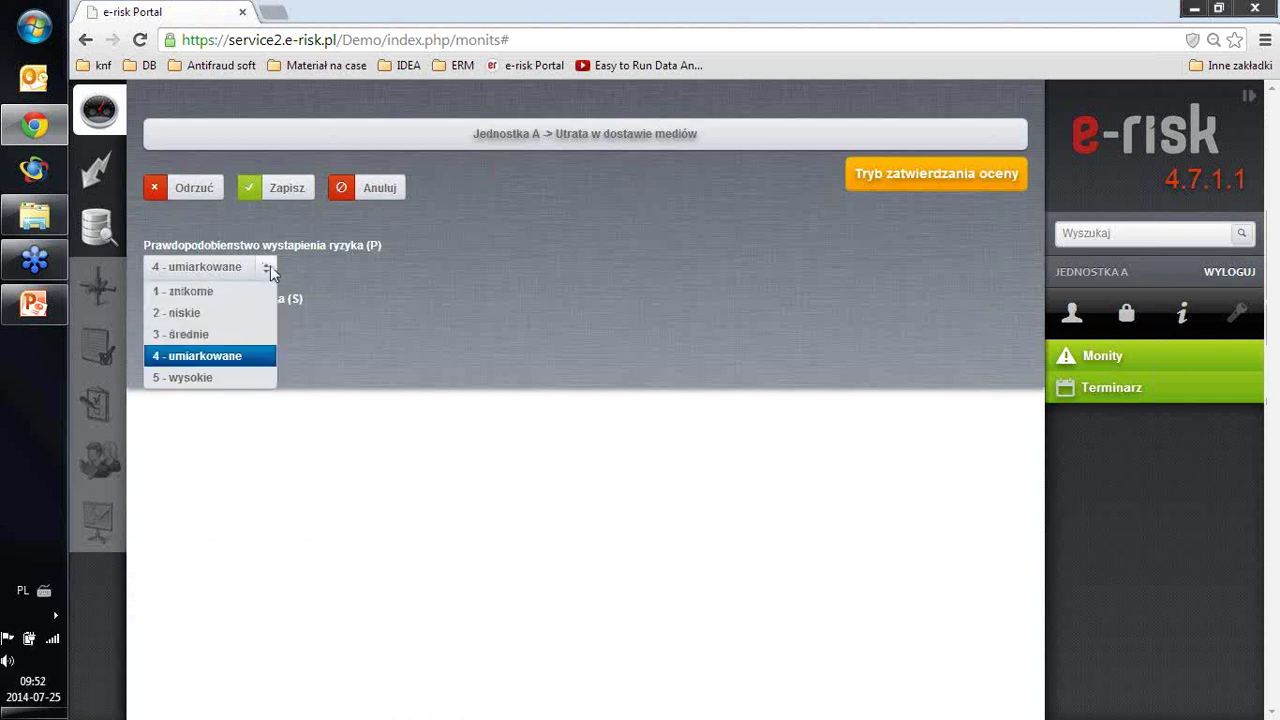
pyautogui.click(242, 333)
pyautogui.click(287, 185)
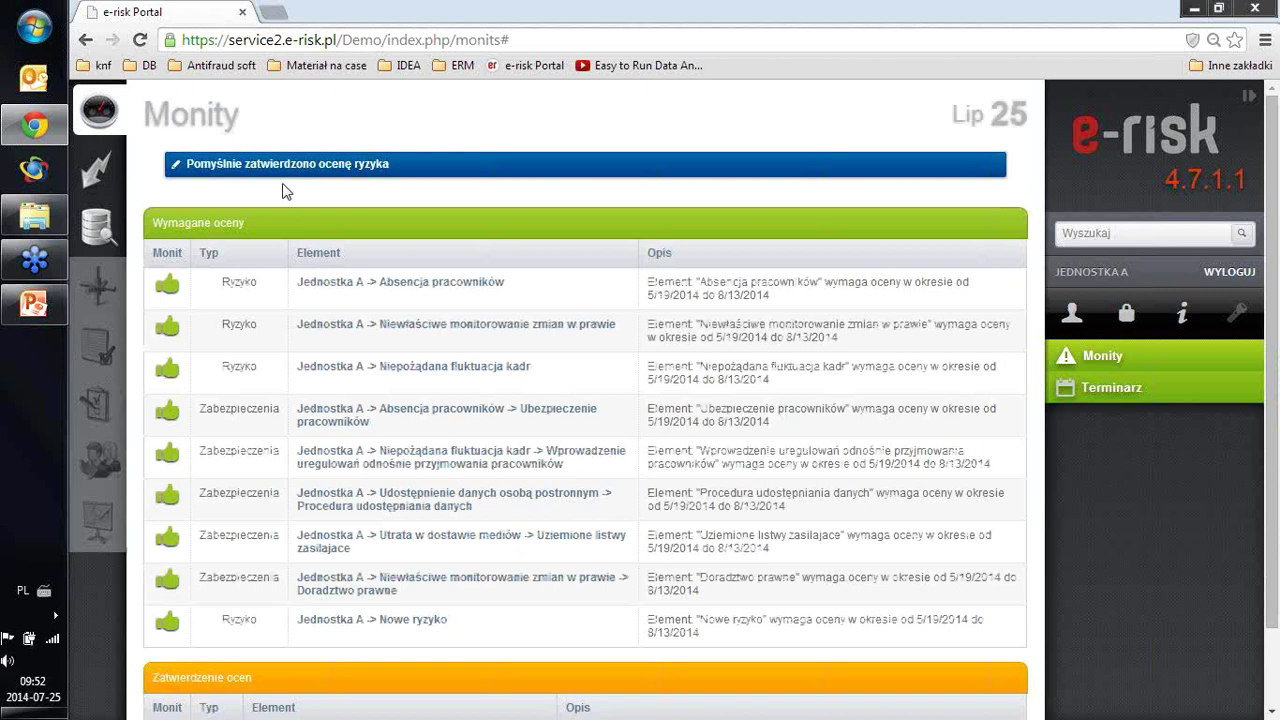
pyautogui.scroll(-2, 283, 191)
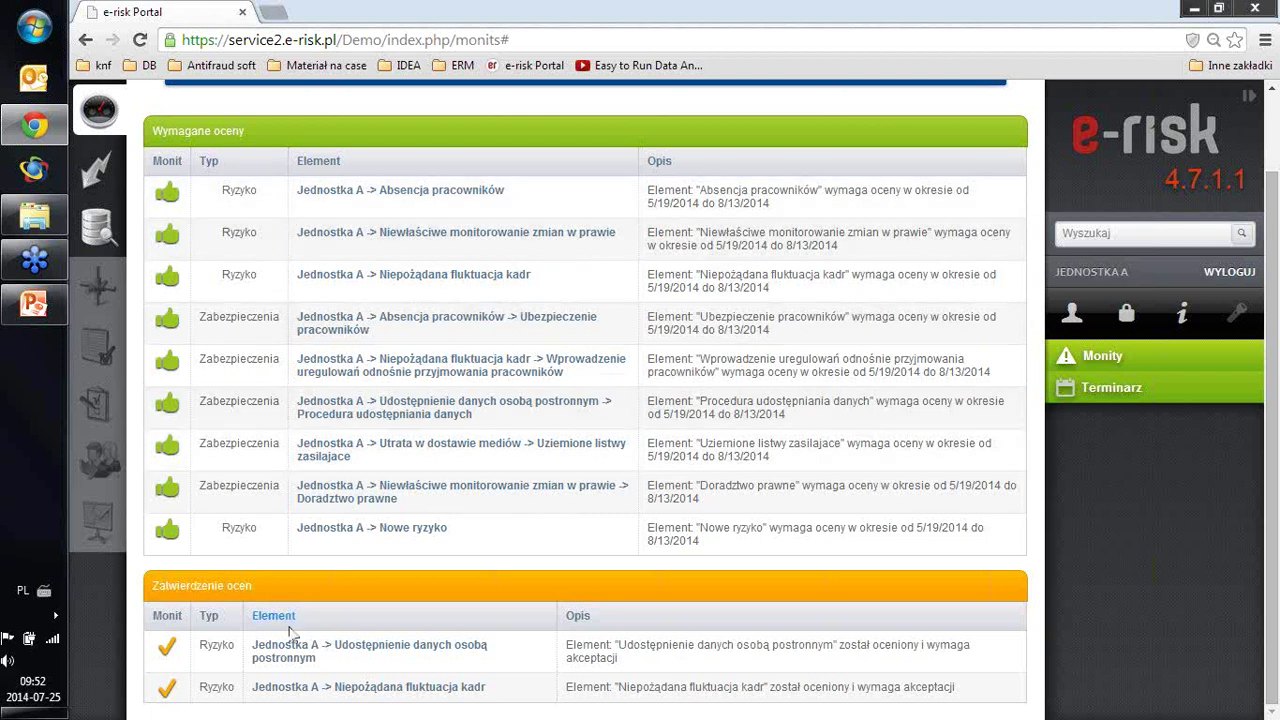
# Assess the effectiveness of the safeguard Ubezpieczenie pracowników under Absencja pracowników as 3 - wysokie and save the assessment.
pyautogui.scroll(2, 337, 688)
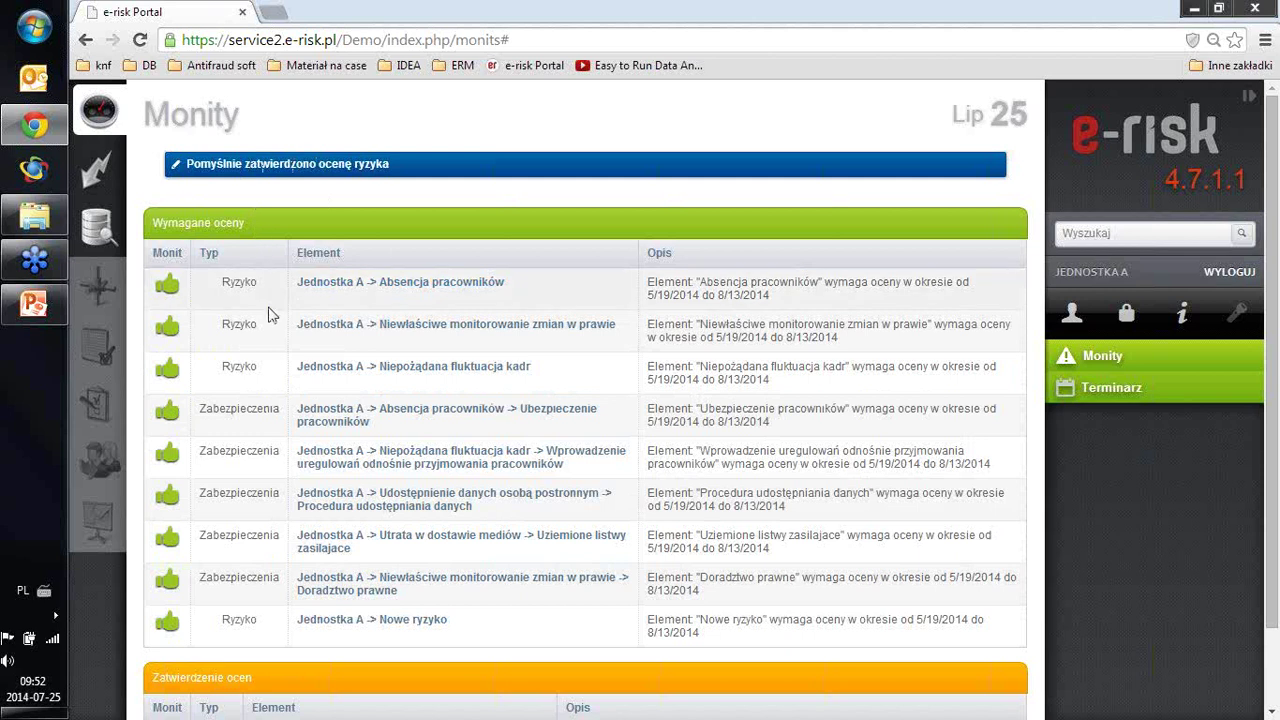
pyautogui.click(323, 412)
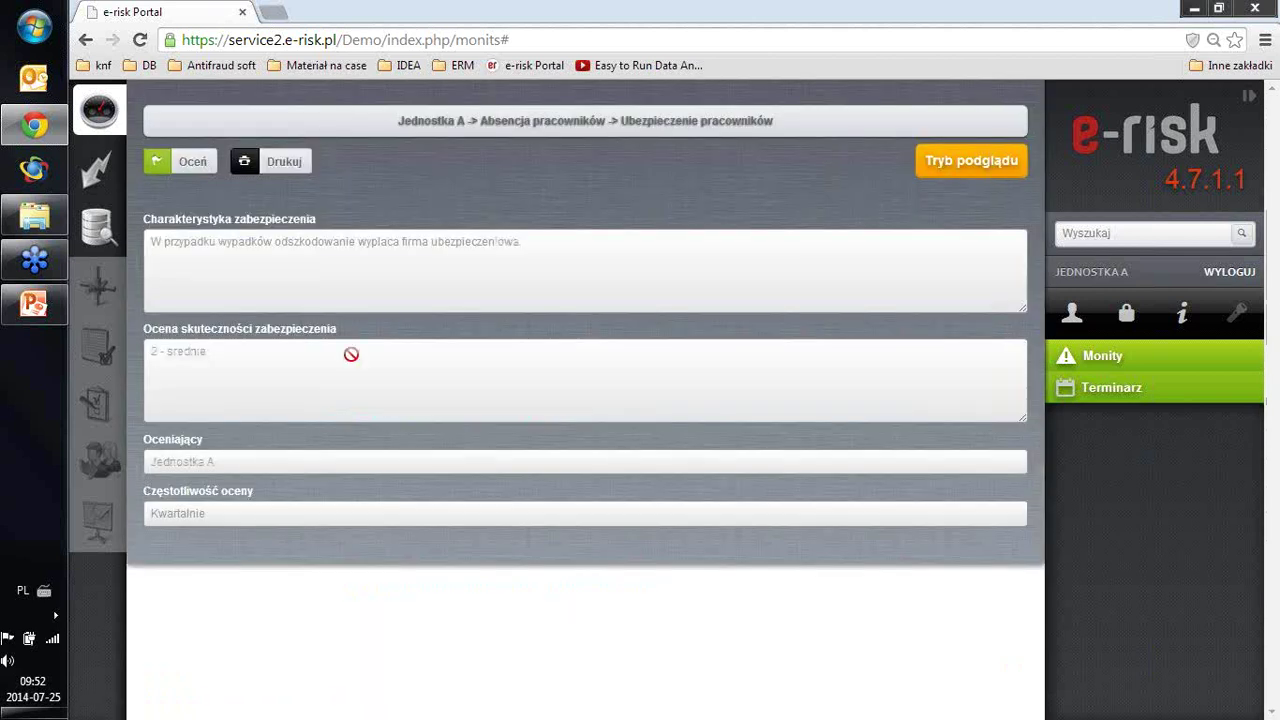
pyautogui.click(201, 166)
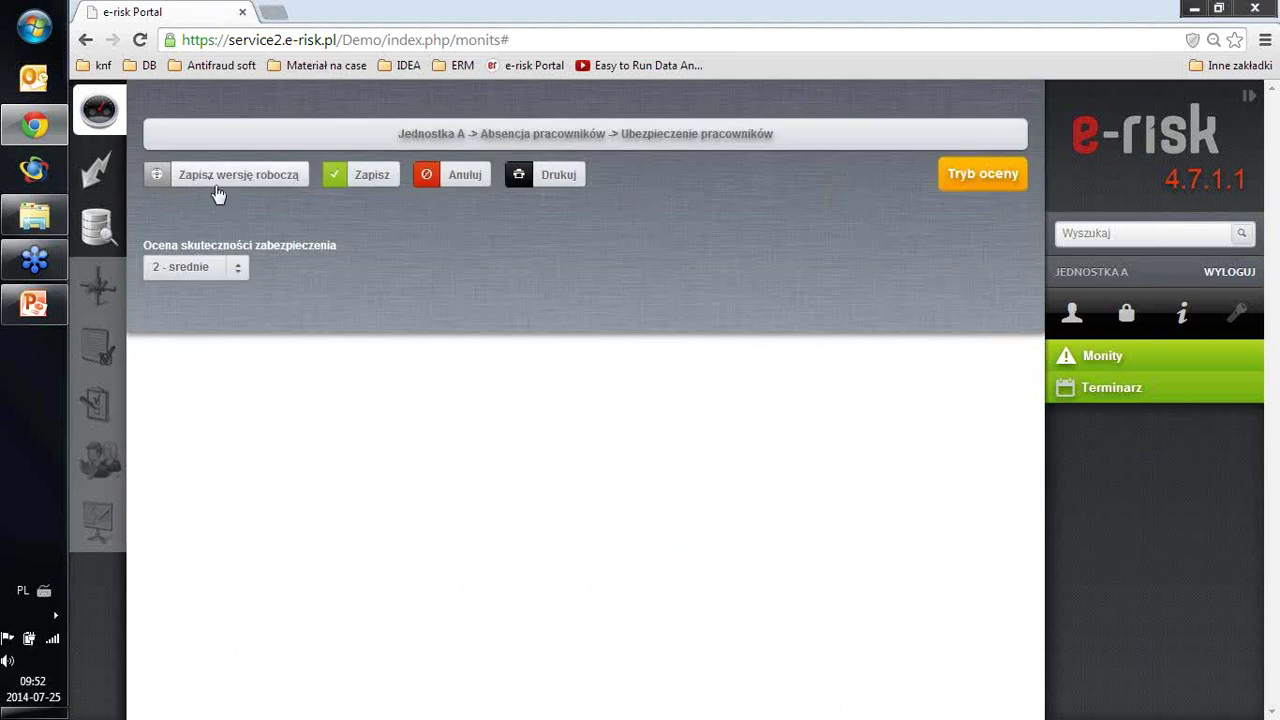
pyautogui.click(245, 267)
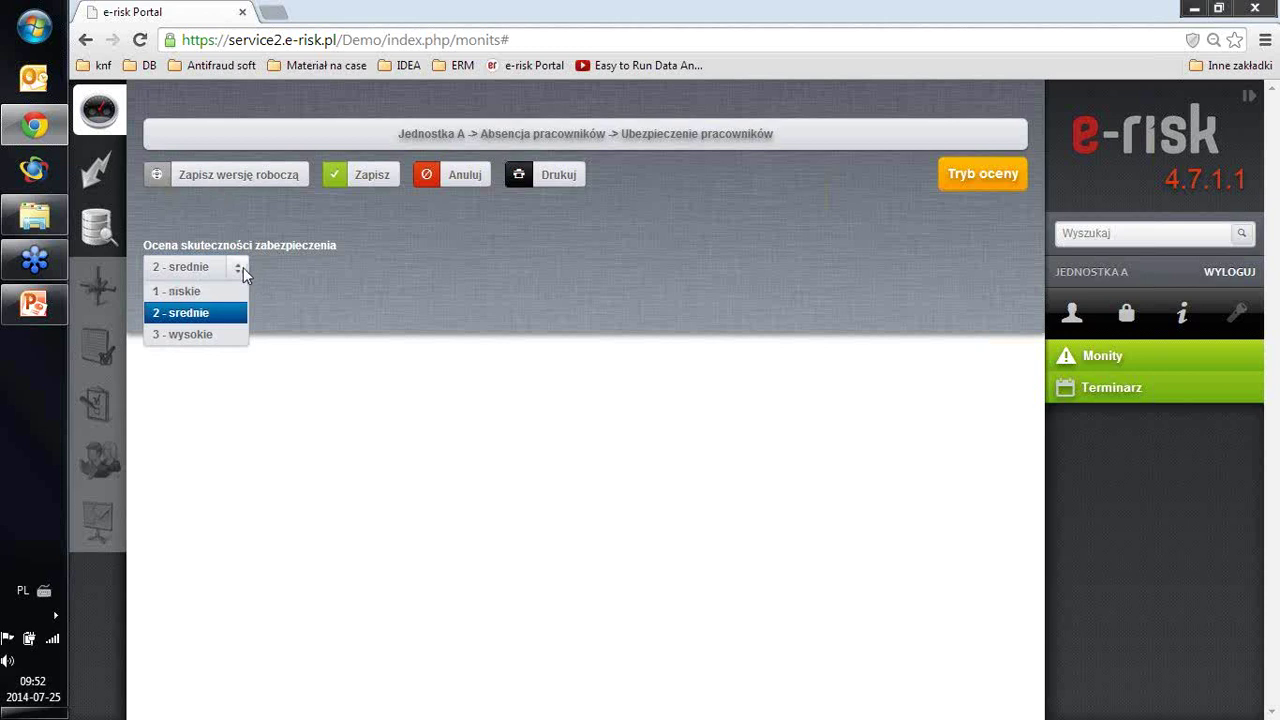
pyautogui.click(199, 334)
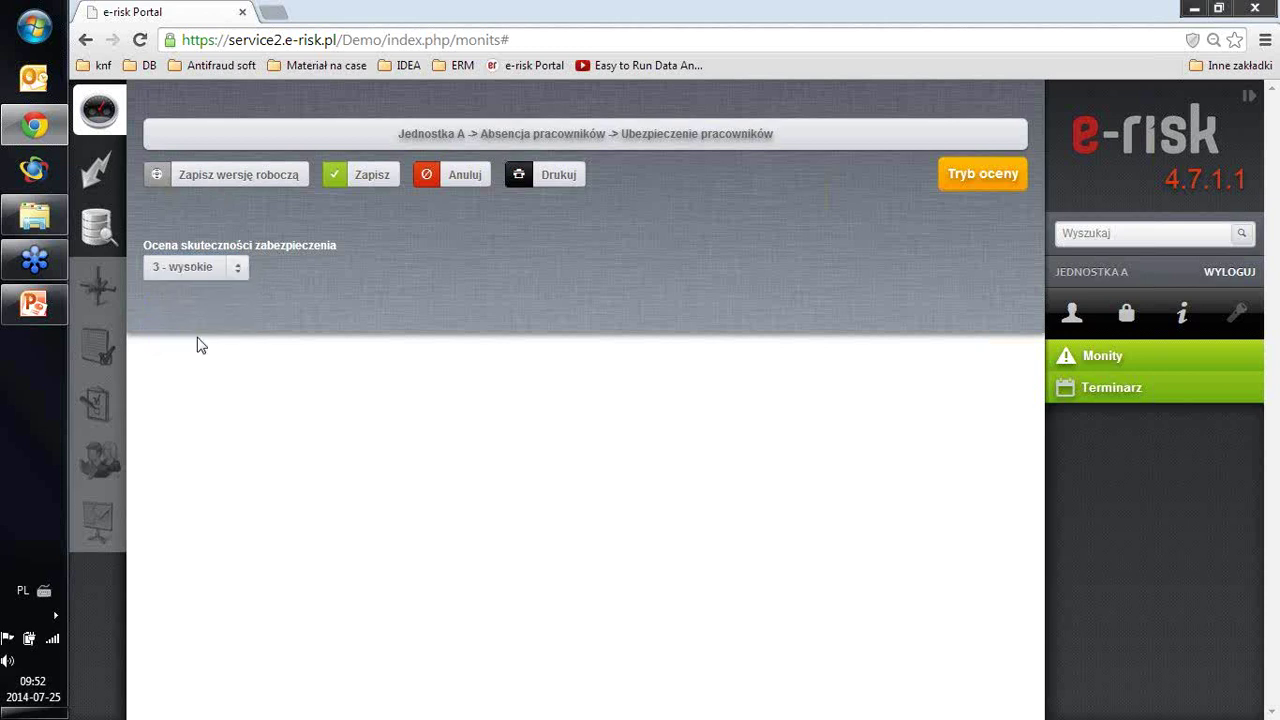
pyautogui.click(387, 182)
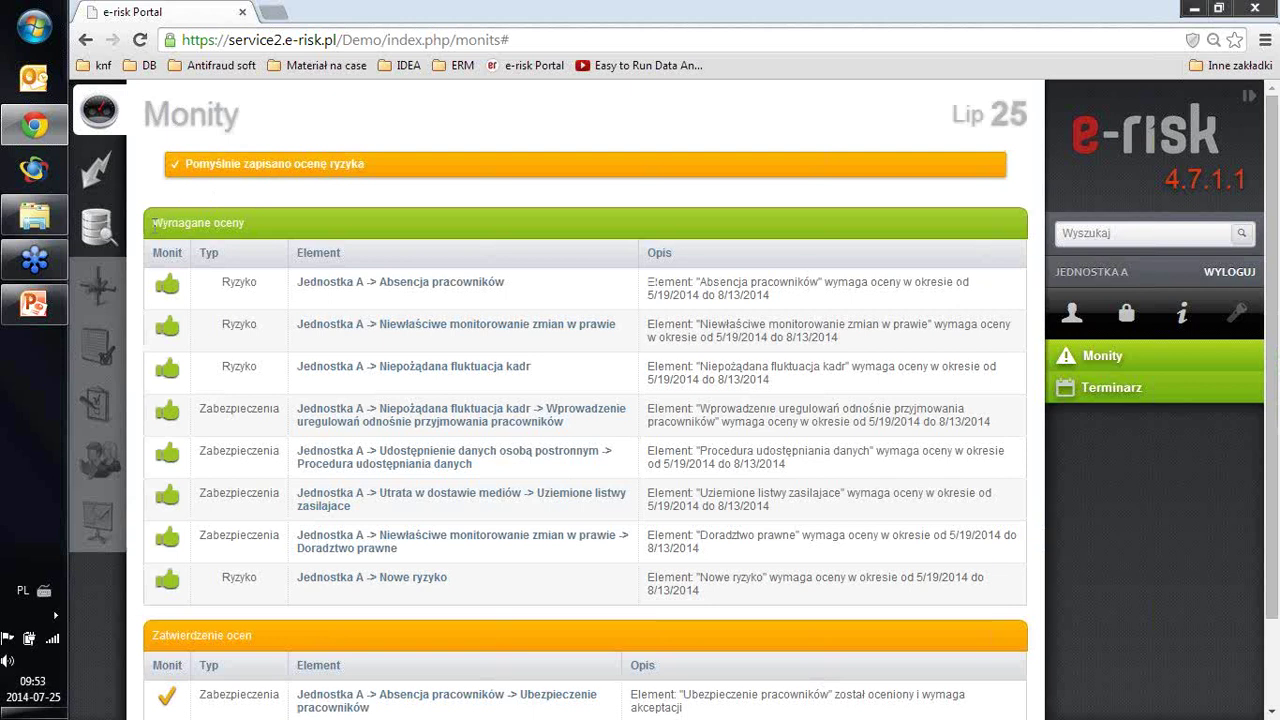
# Open the submitted assessment of Ubezpieczenie pracowników for approval and set its effectiveness to 2 - srednie.
pyautogui.scroll(-2, 203, 223)
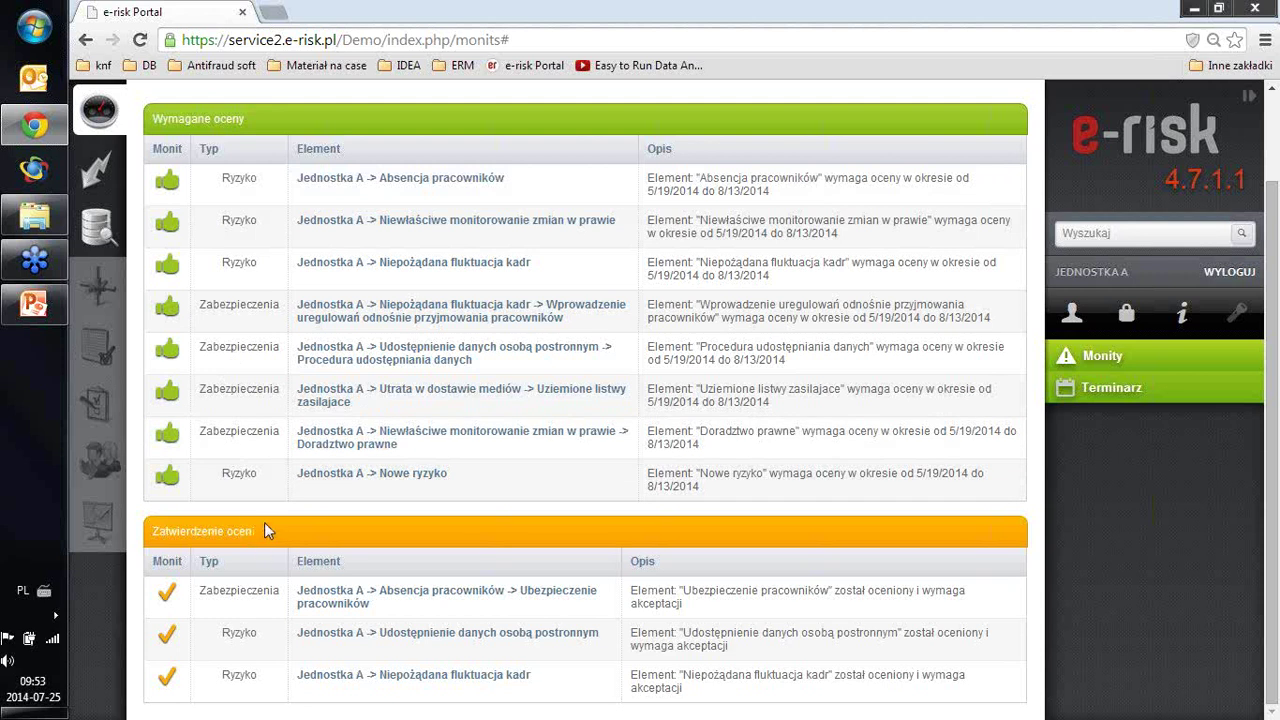
pyautogui.click(338, 603)
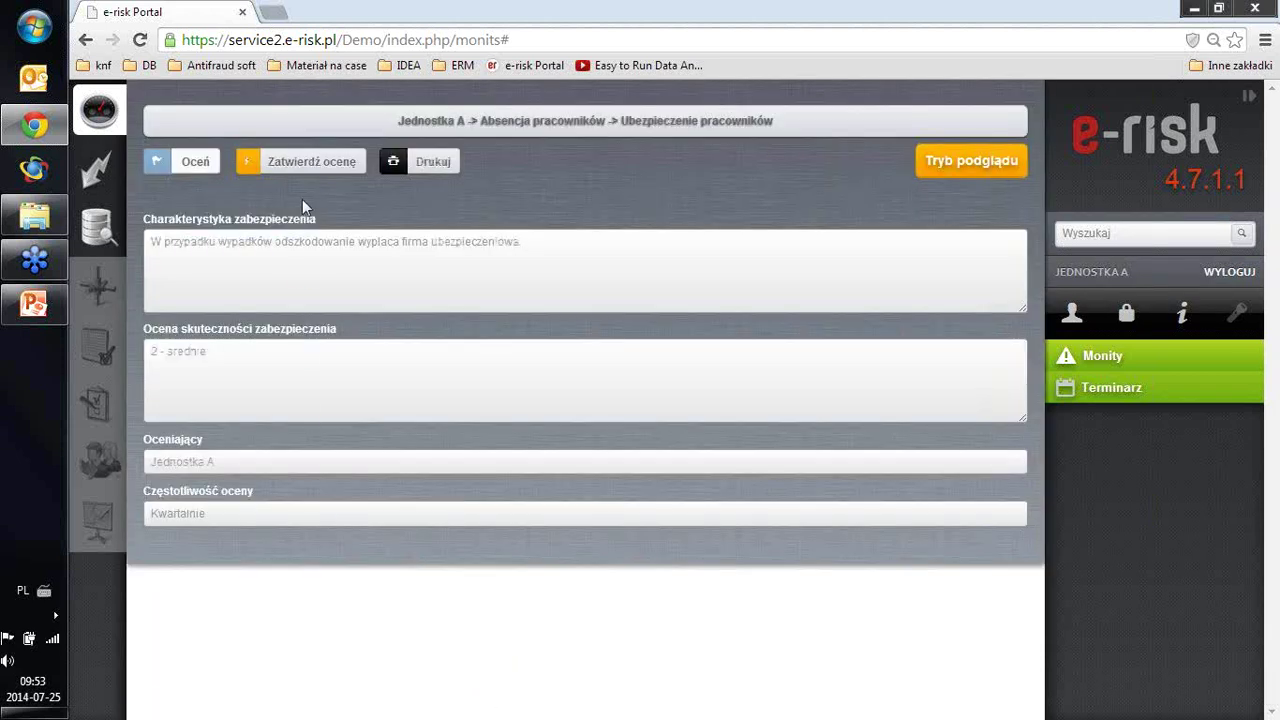
pyautogui.click(304, 165)
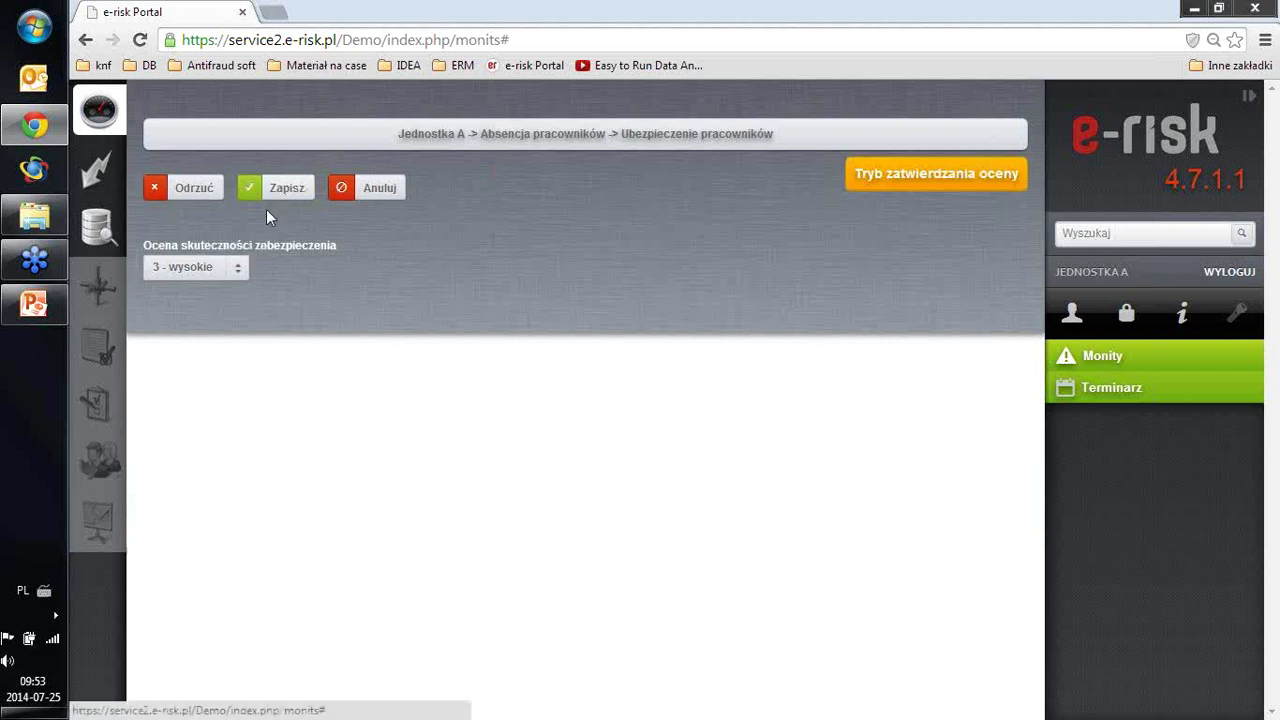
pyautogui.click(241, 263)
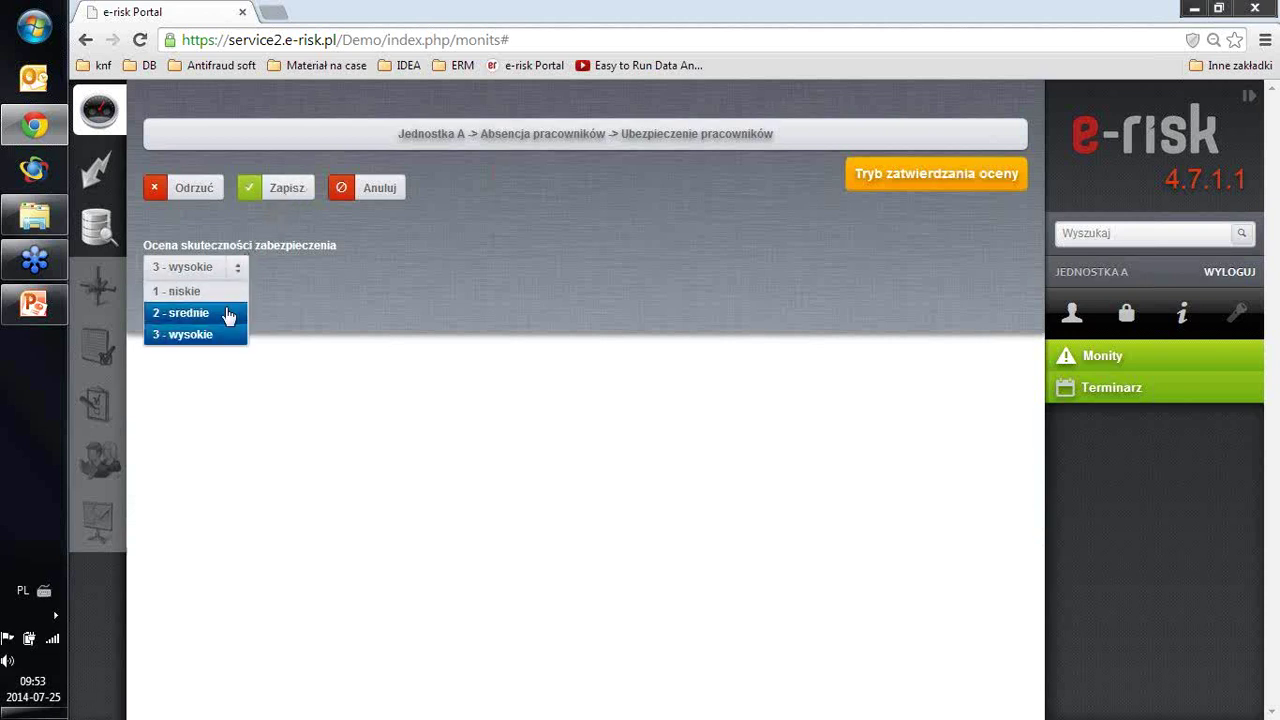
pyautogui.click(225, 308)
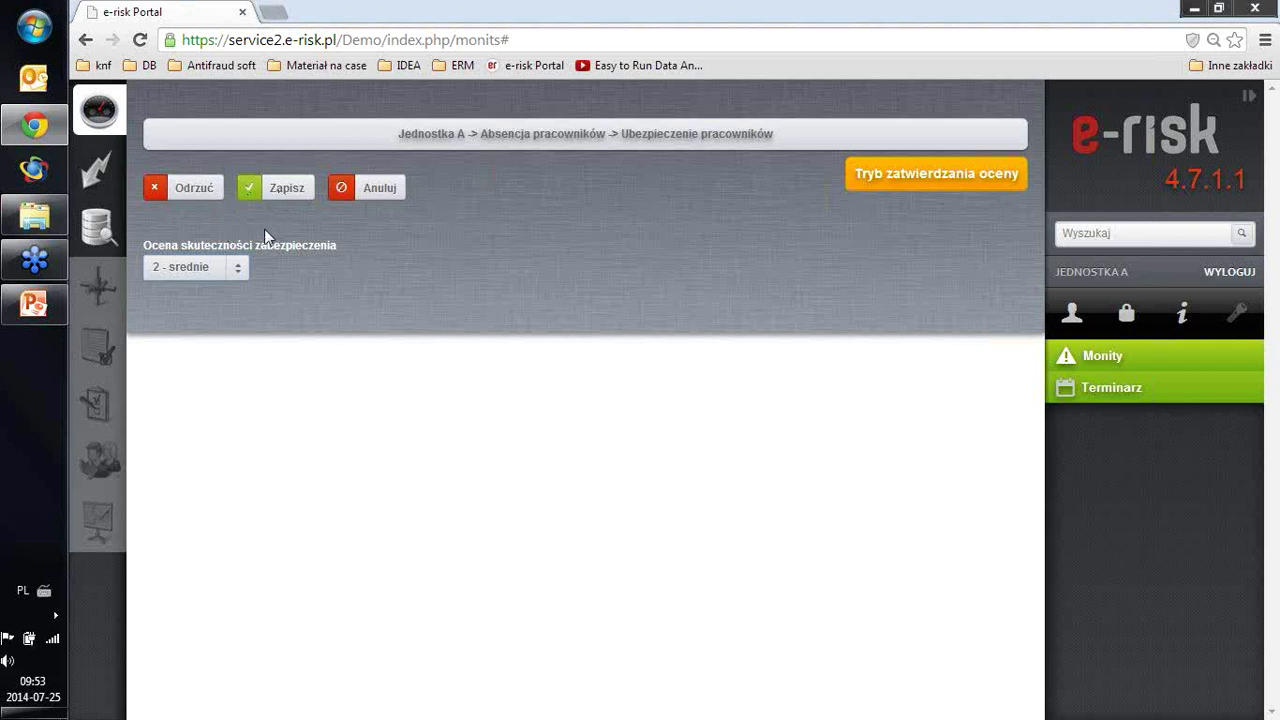
# Reject the assessment of Ubezpieczenie pracowników with the reason "Proszę zapoznać się z raportem dotyczącym".
pyautogui.click(196, 191)
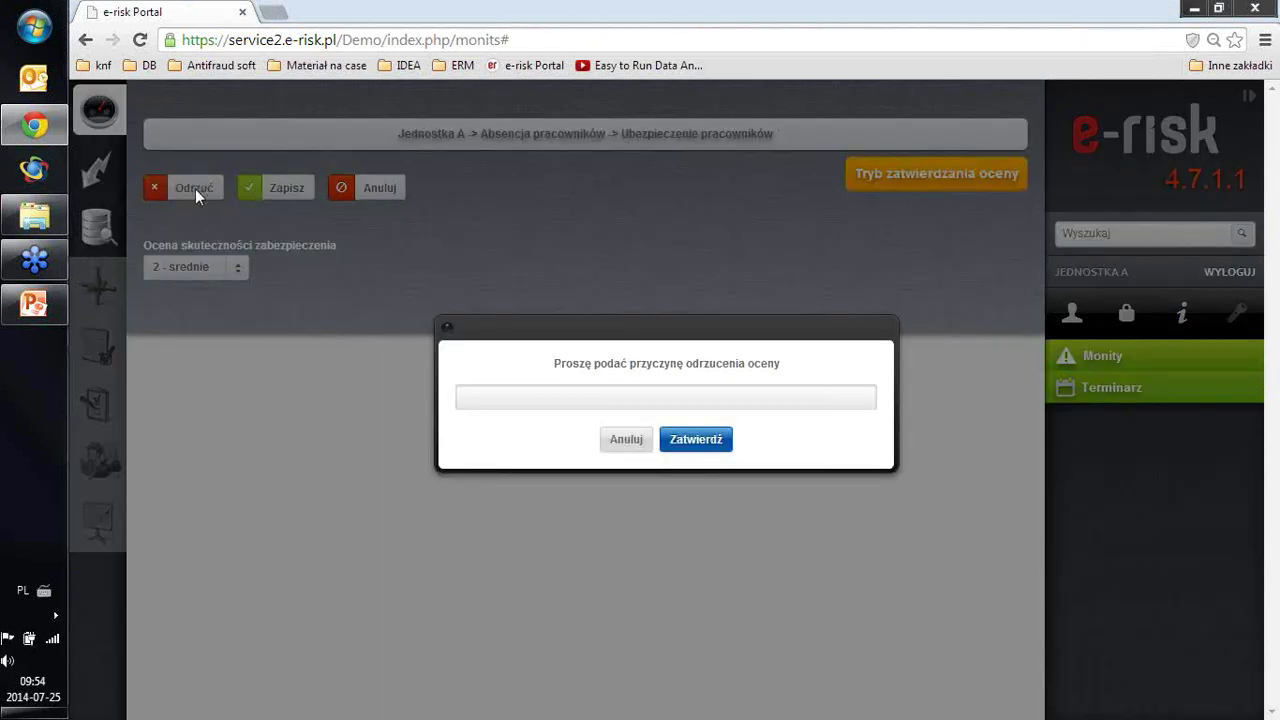
pyautogui.click(522, 390)
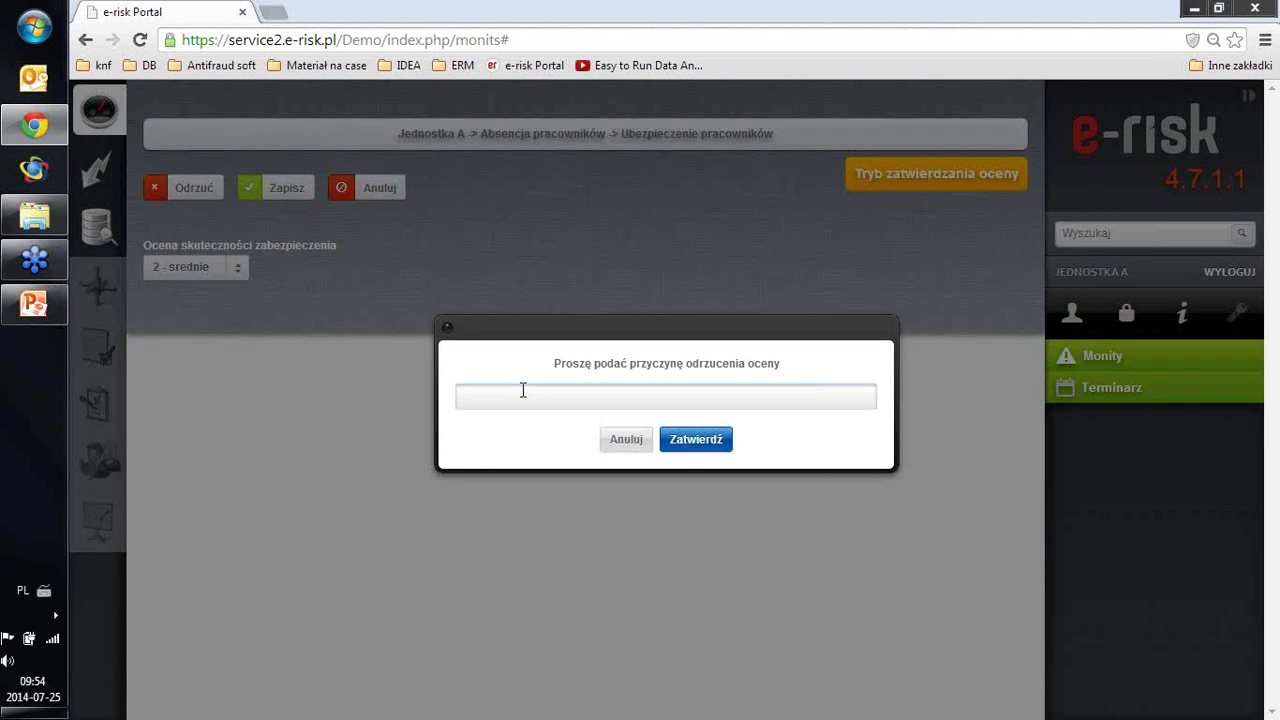
pyautogui.write('Proszę zapoznać się z raportem dotycza')
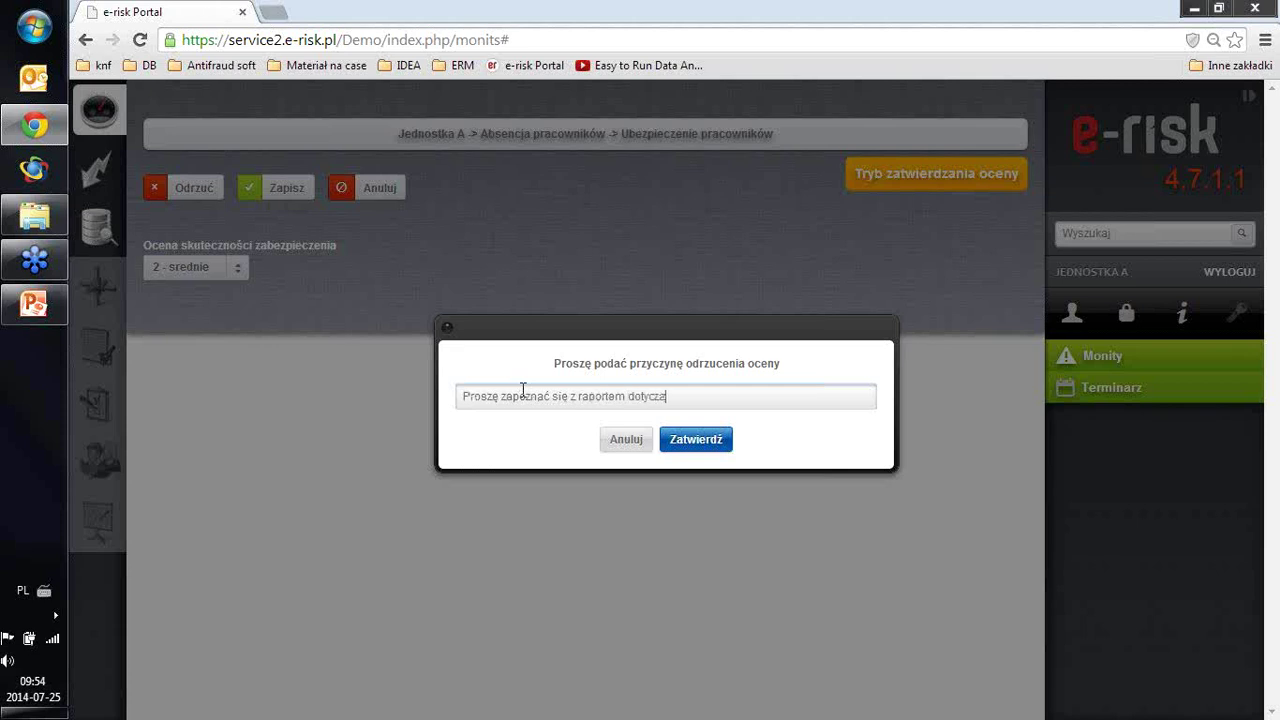
pyautogui.write('cym')
pyautogui.click(690, 451)
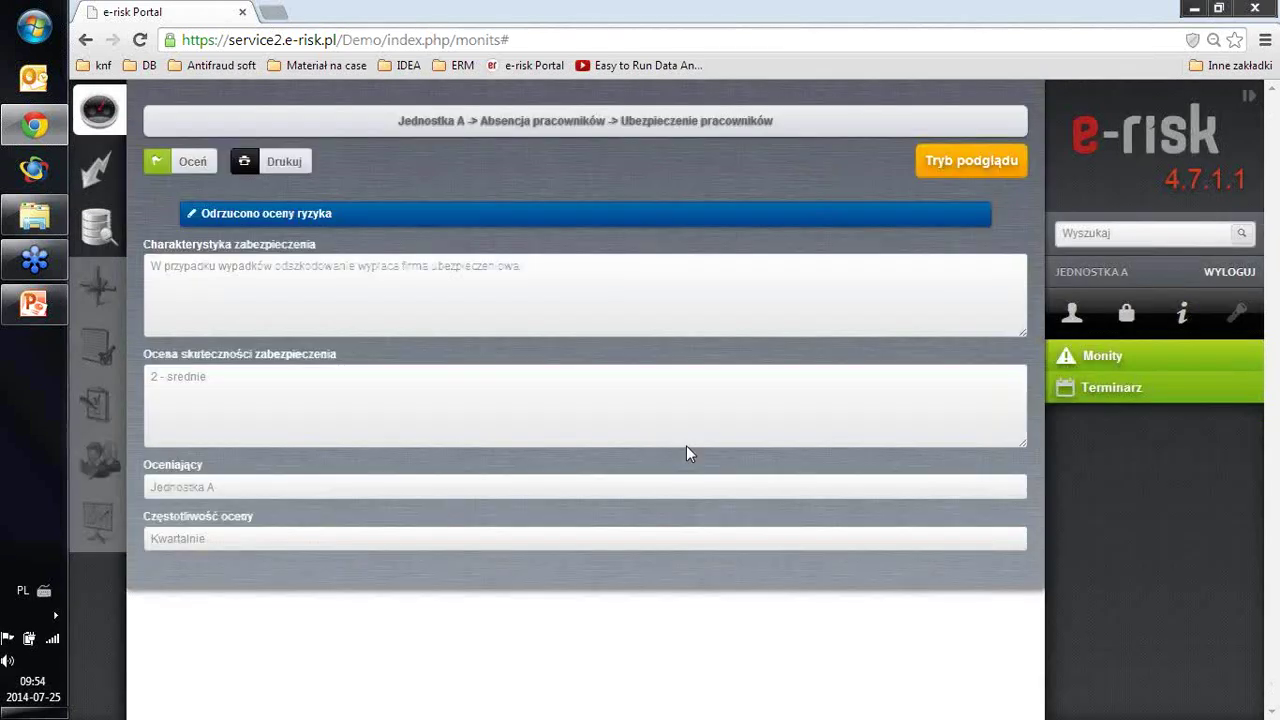
# Reopen Ubezpieczenie pracowników for assessment from Monity and examine the rejection reason and the rejected value.
pyautogui.click(1090, 367)
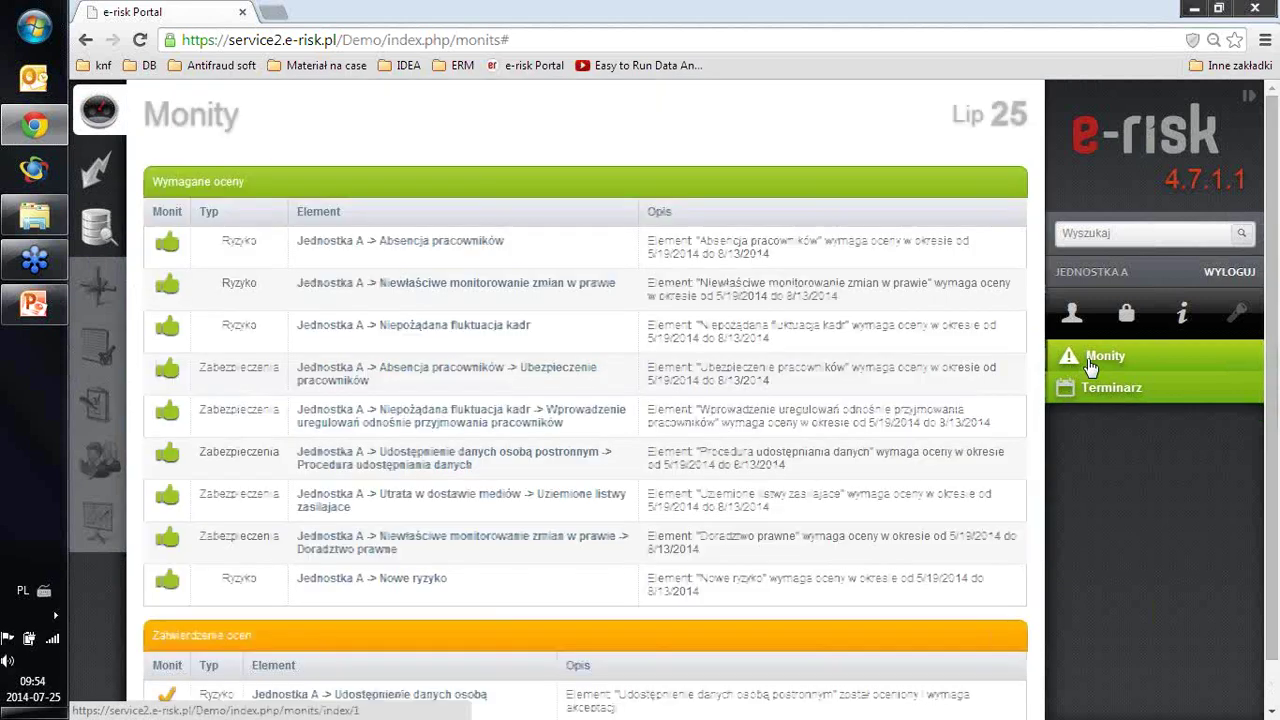
pyautogui.click(355, 383)
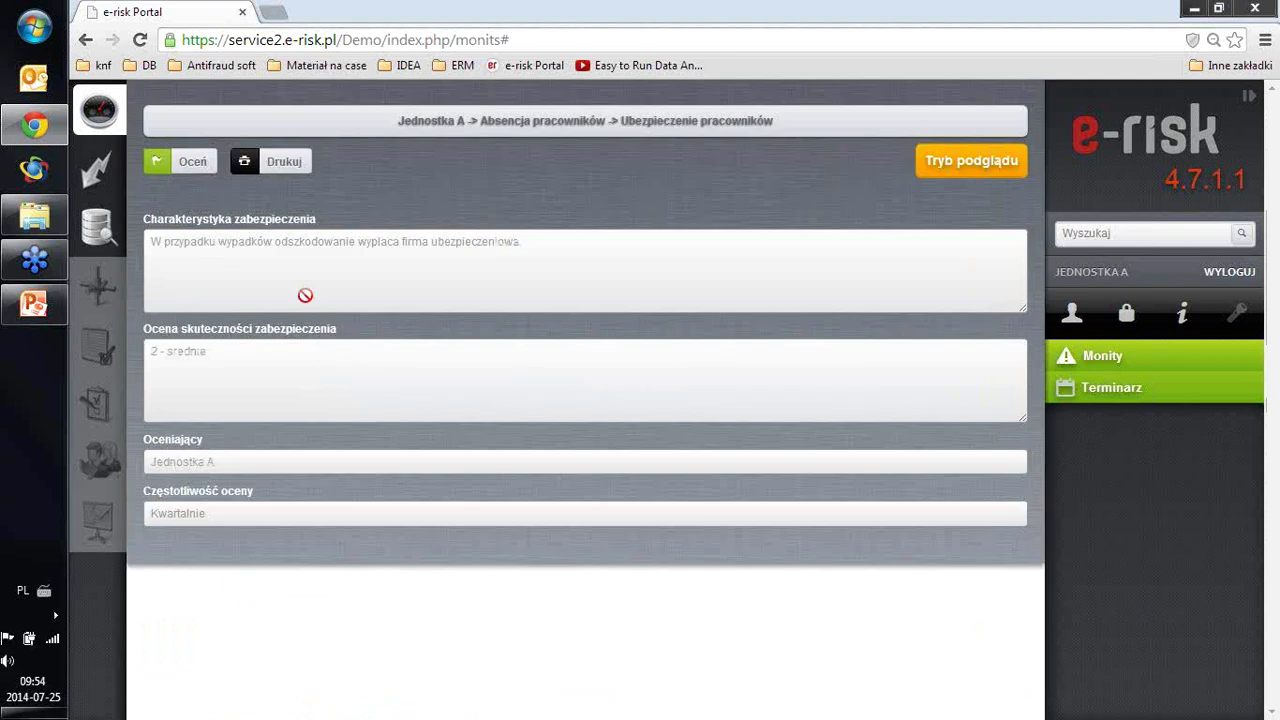
pyautogui.click(189, 159)
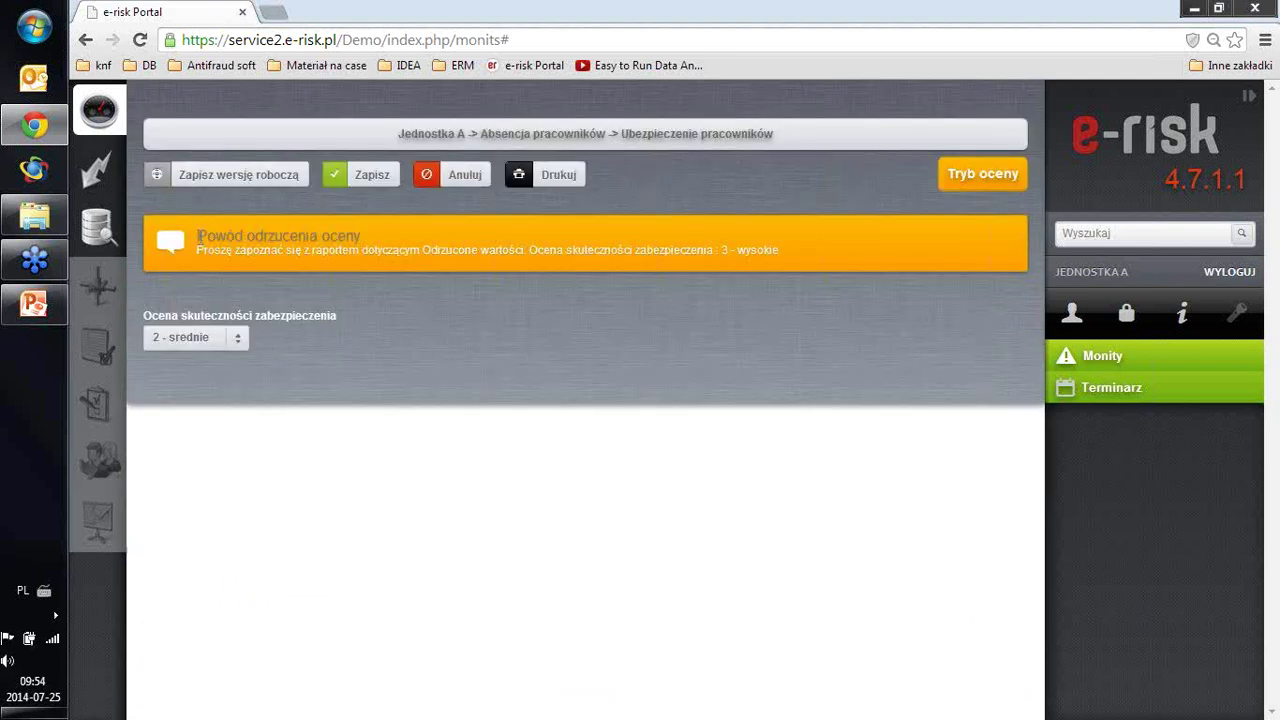
pyautogui.moveTo(198, 236); pyautogui.dragTo(362, 238)
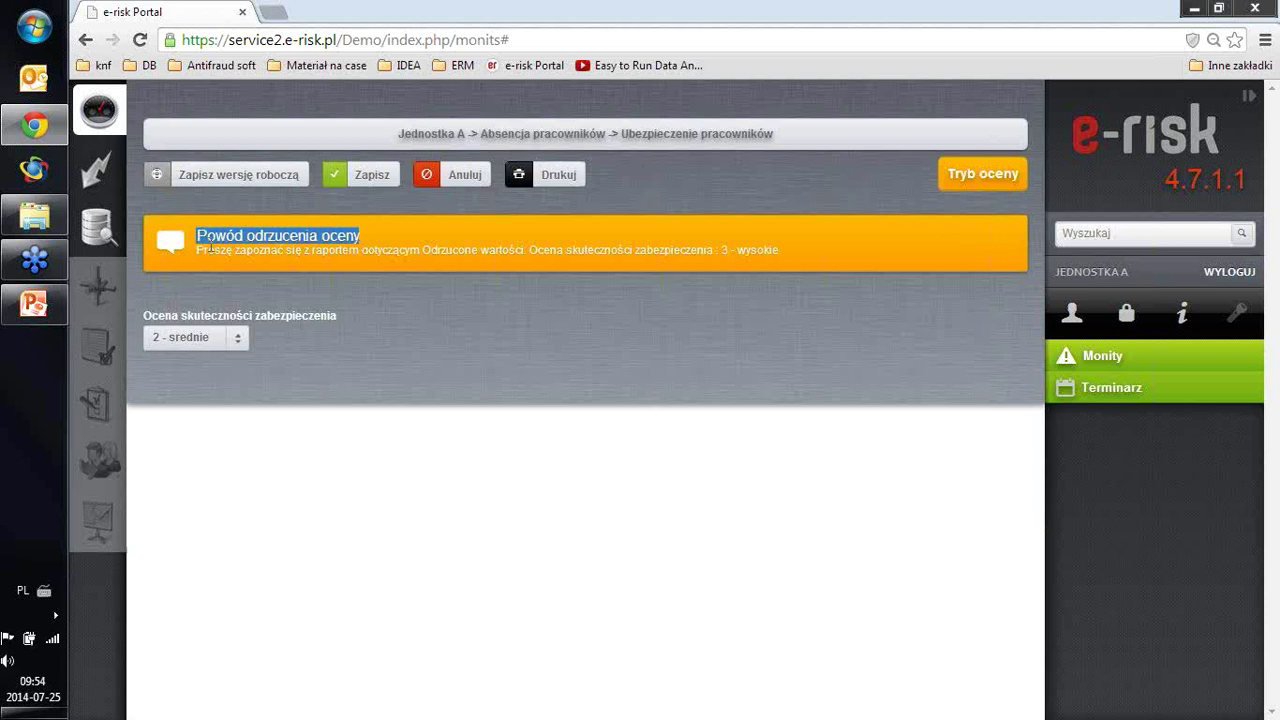
pyautogui.moveTo(197, 250); pyautogui.dragTo(424, 250)
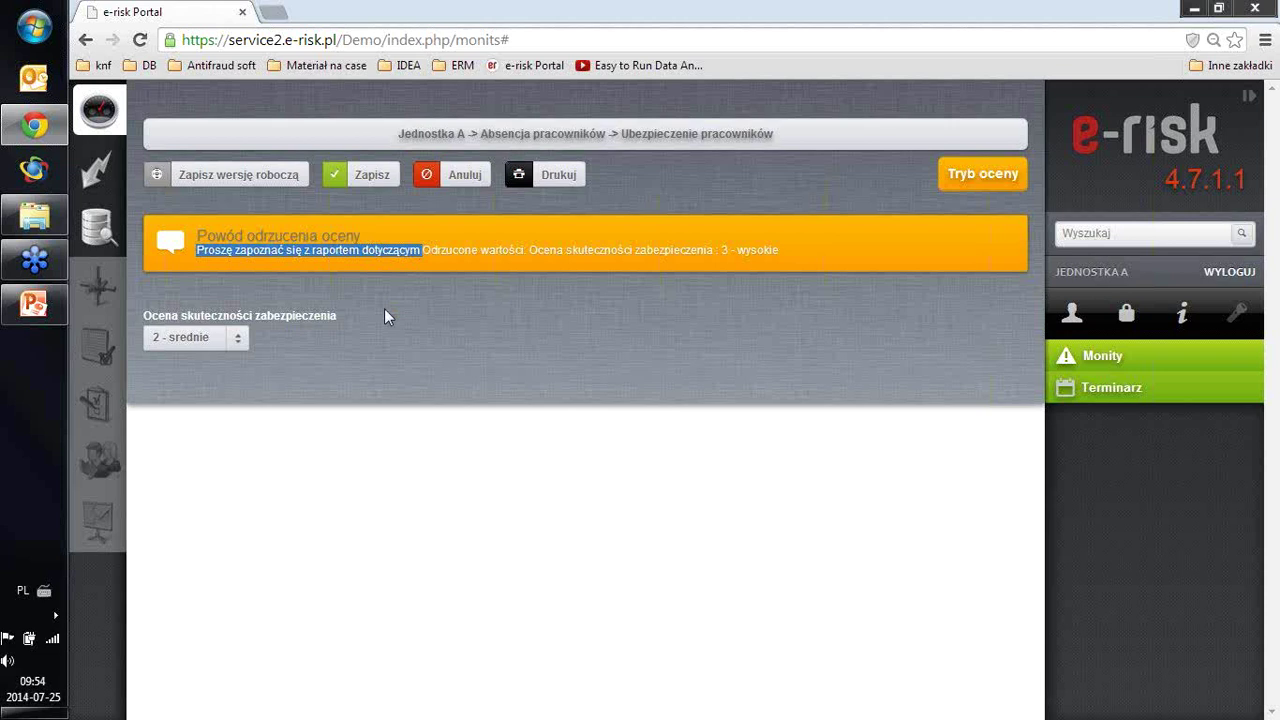
pyautogui.moveTo(529, 250); pyautogui.dragTo(781, 252)
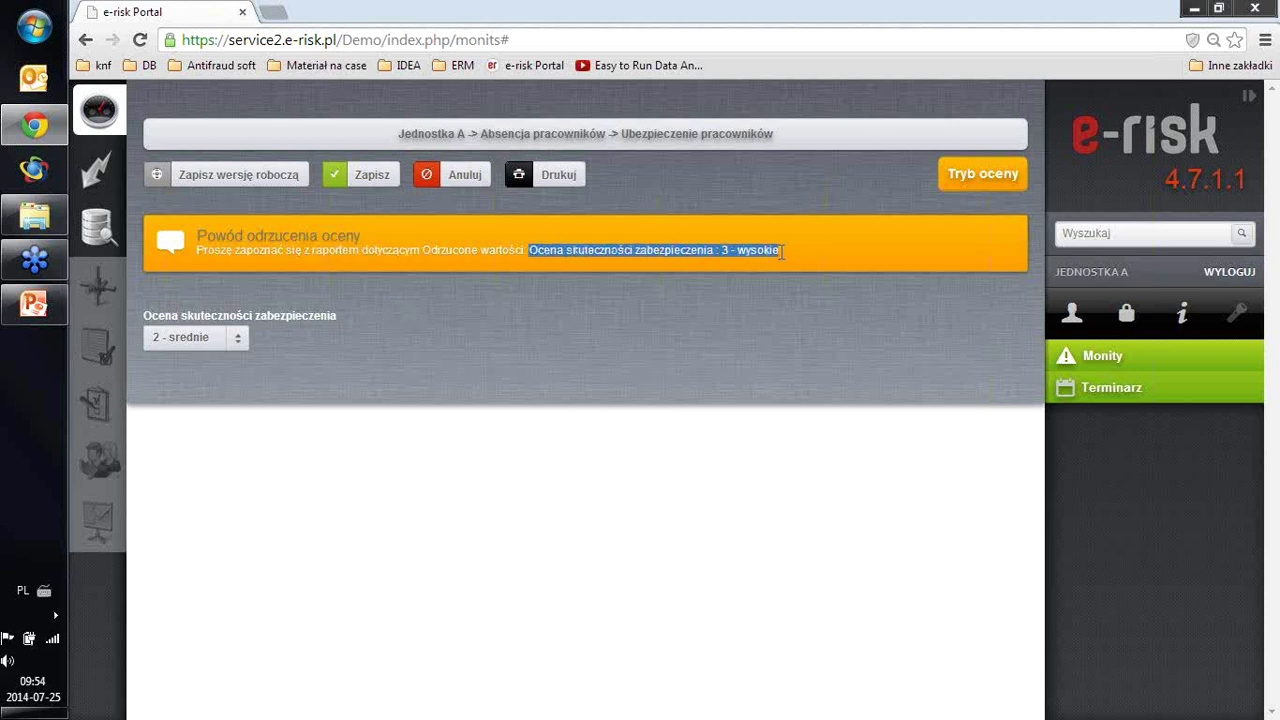
pyautogui.click(515, 282)
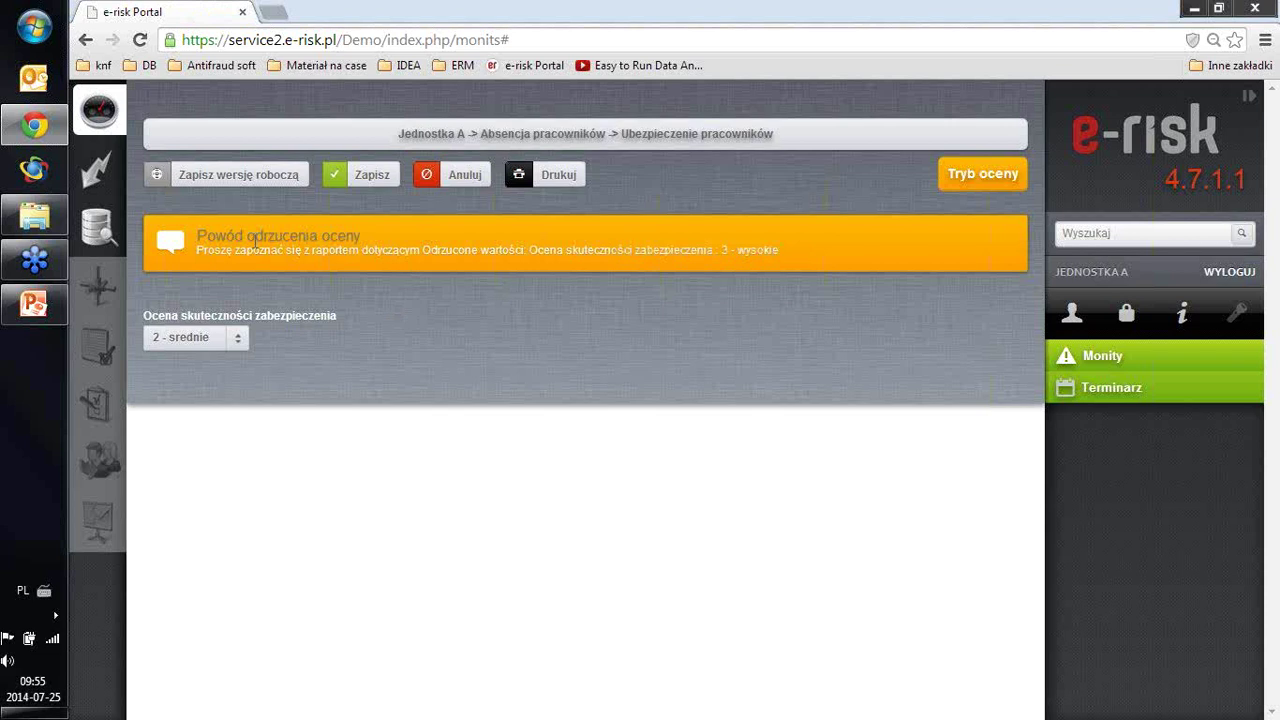
# Set the effectiveness of Ubezpieczenie pracowników to 3 - wysokie and save the new assessment.
pyautogui.click(240, 341)
pyautogui.click(222, 390)
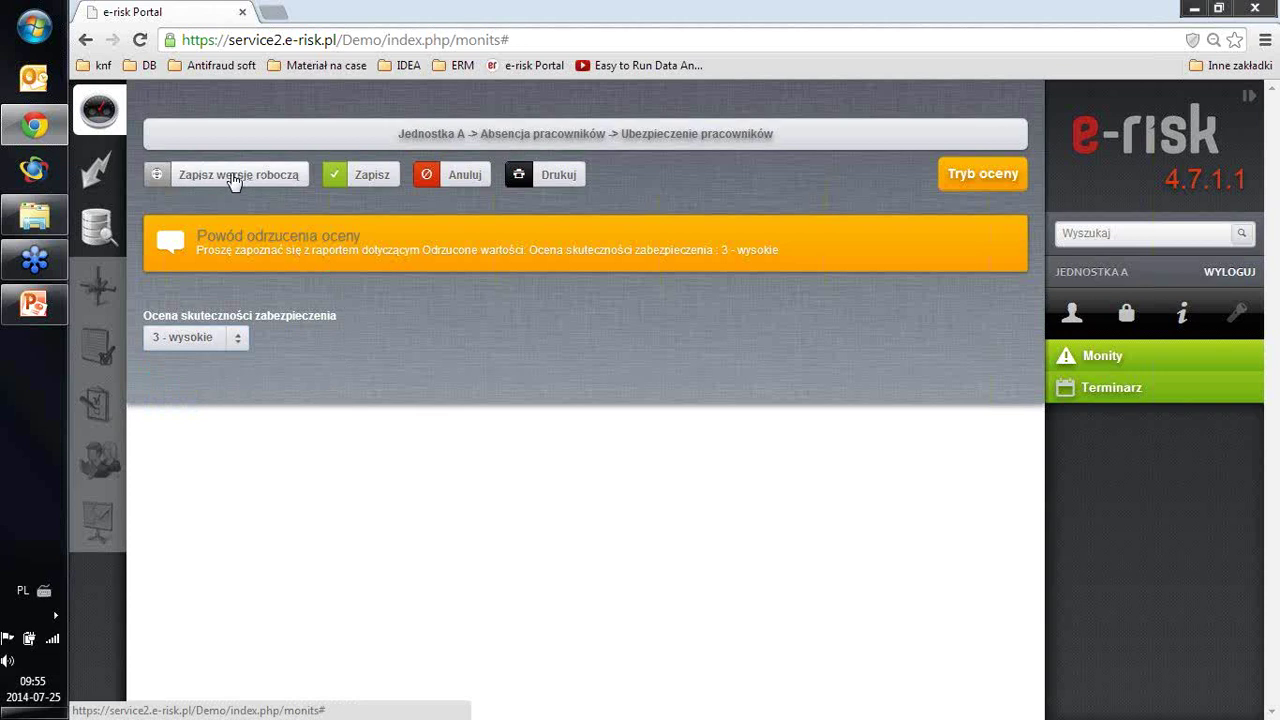
pyautogui.click(372, 176)
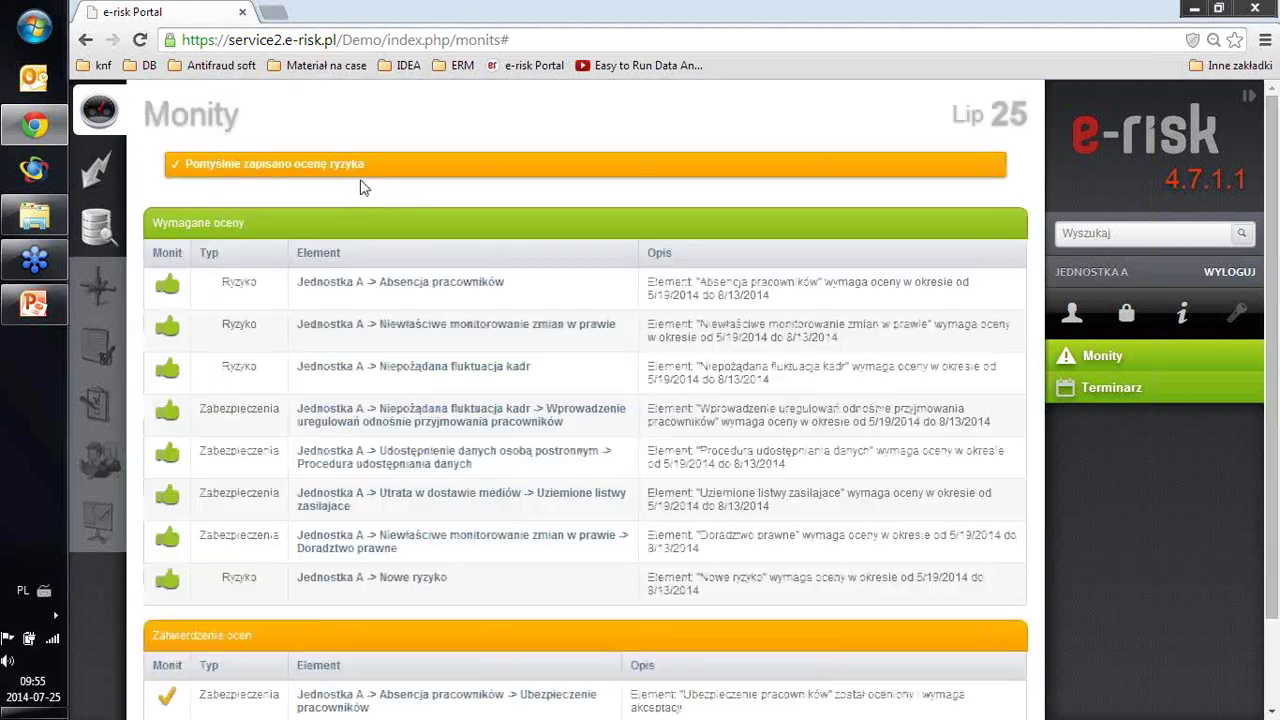
# Approve the resubmitted assessment of Ubezpieczenie pracowników without changes and check the remaining items on Monity.
pyautogui.scroll(-2, 370, 187)
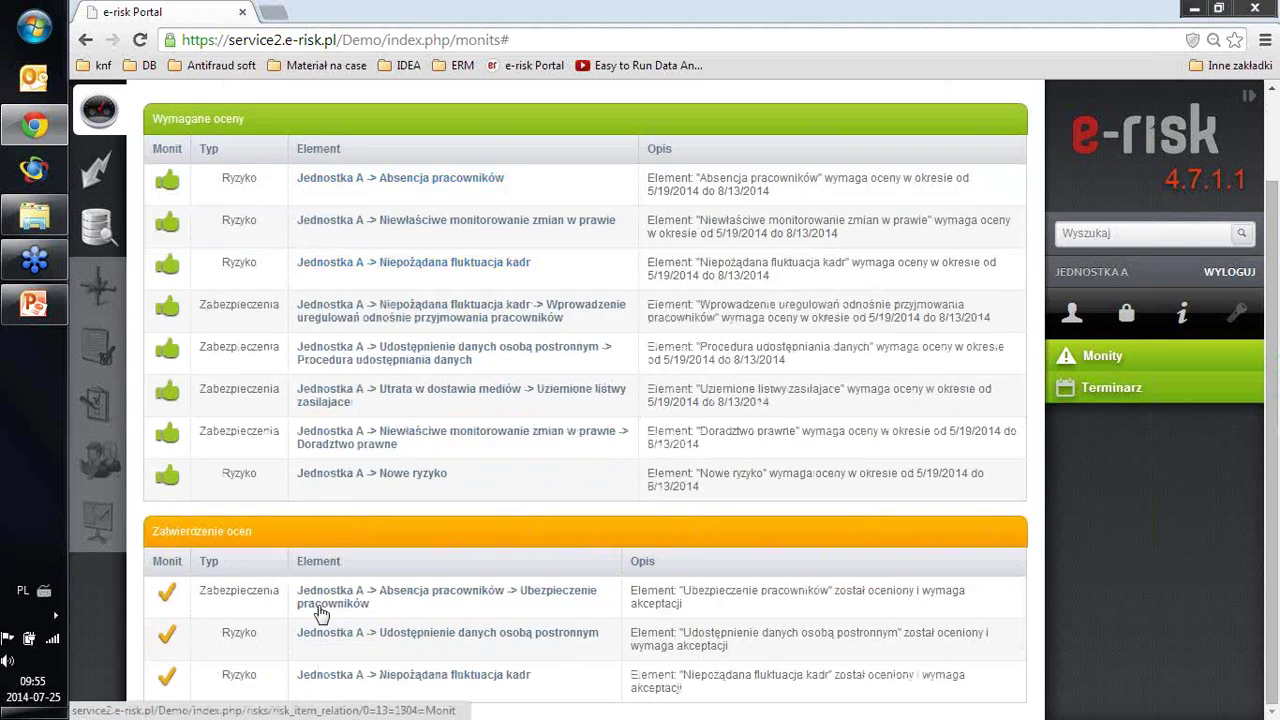
pyautogui.click(343, 604)
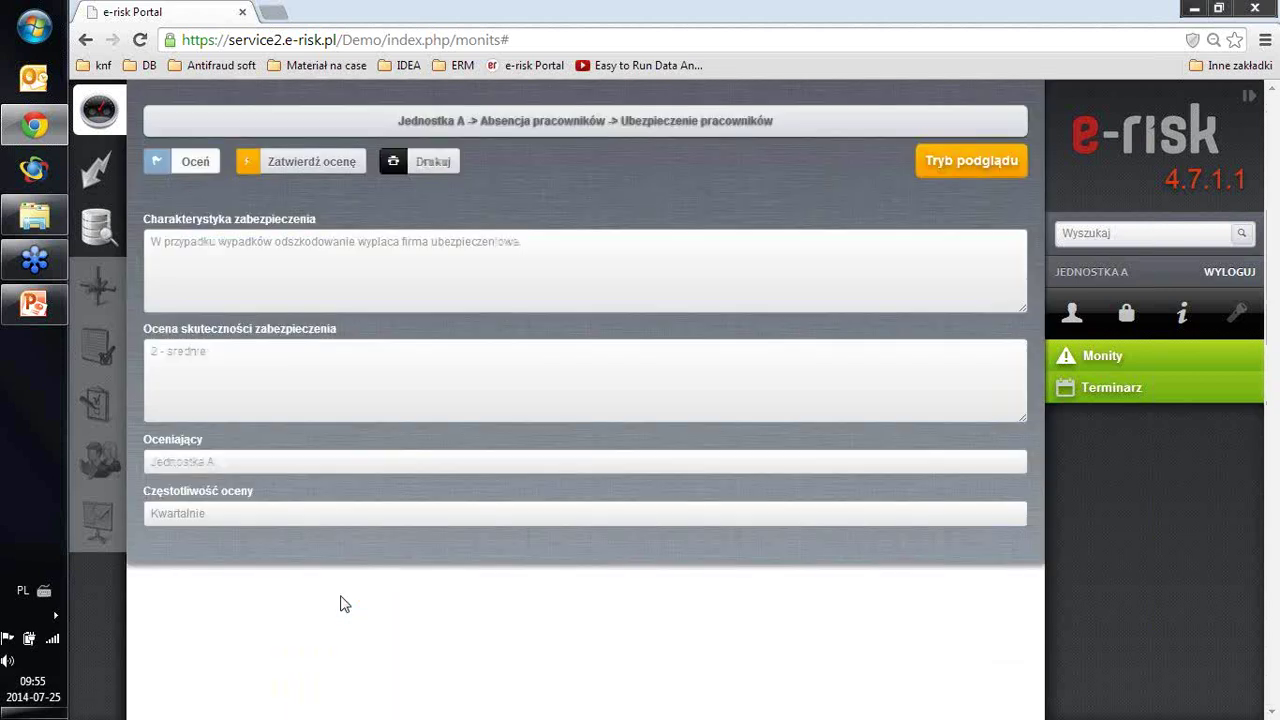
pyautogui.click(292, 163)
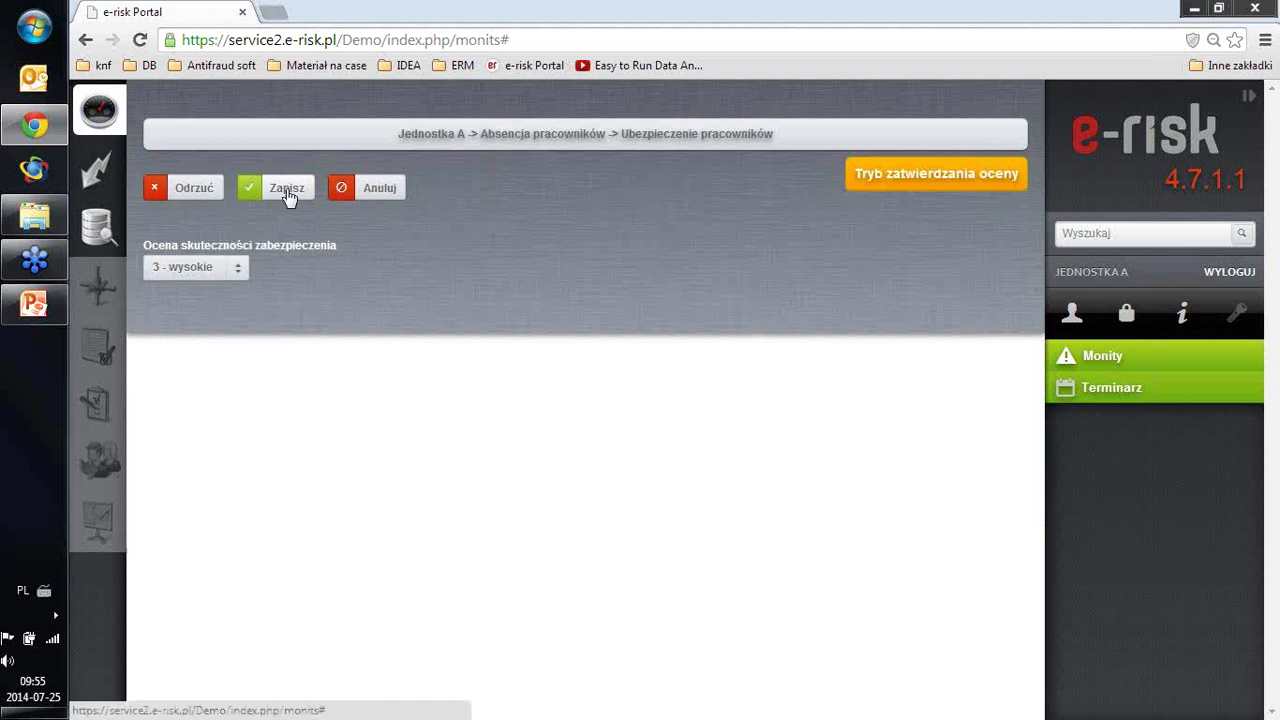
pyautogui.click(286, 190)
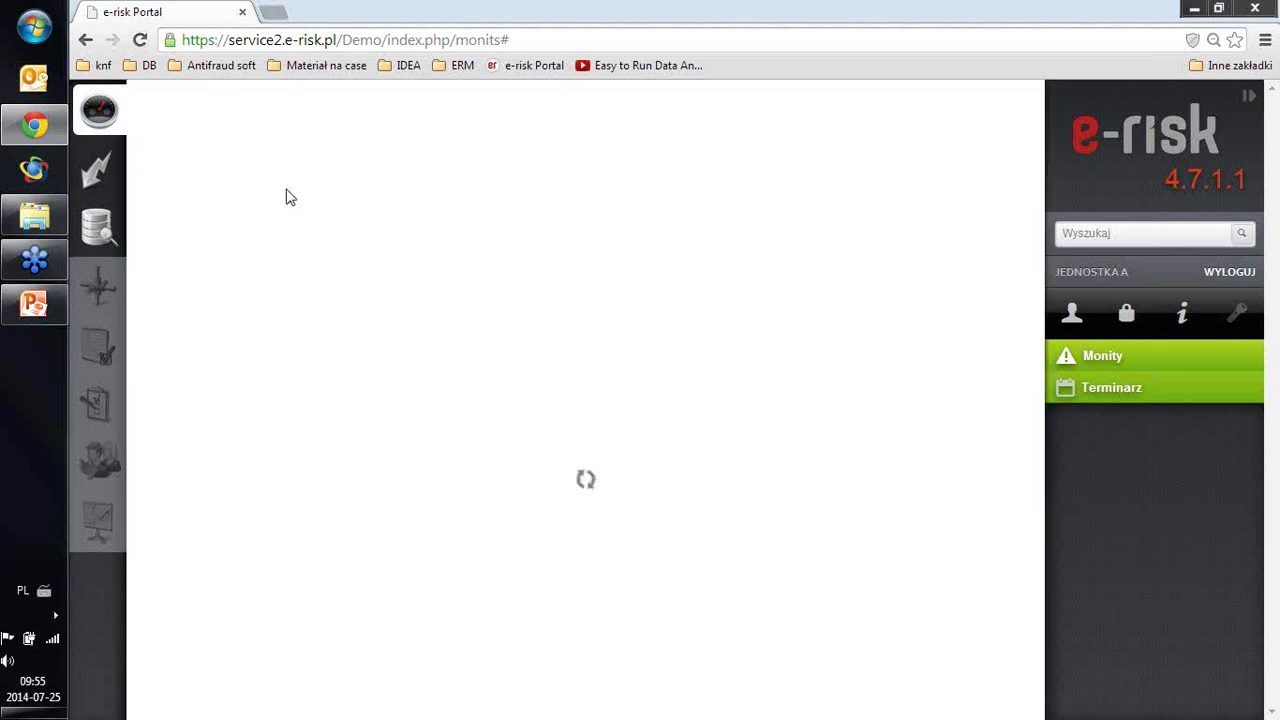
pyautogui.scroll(-1, 366, 262)
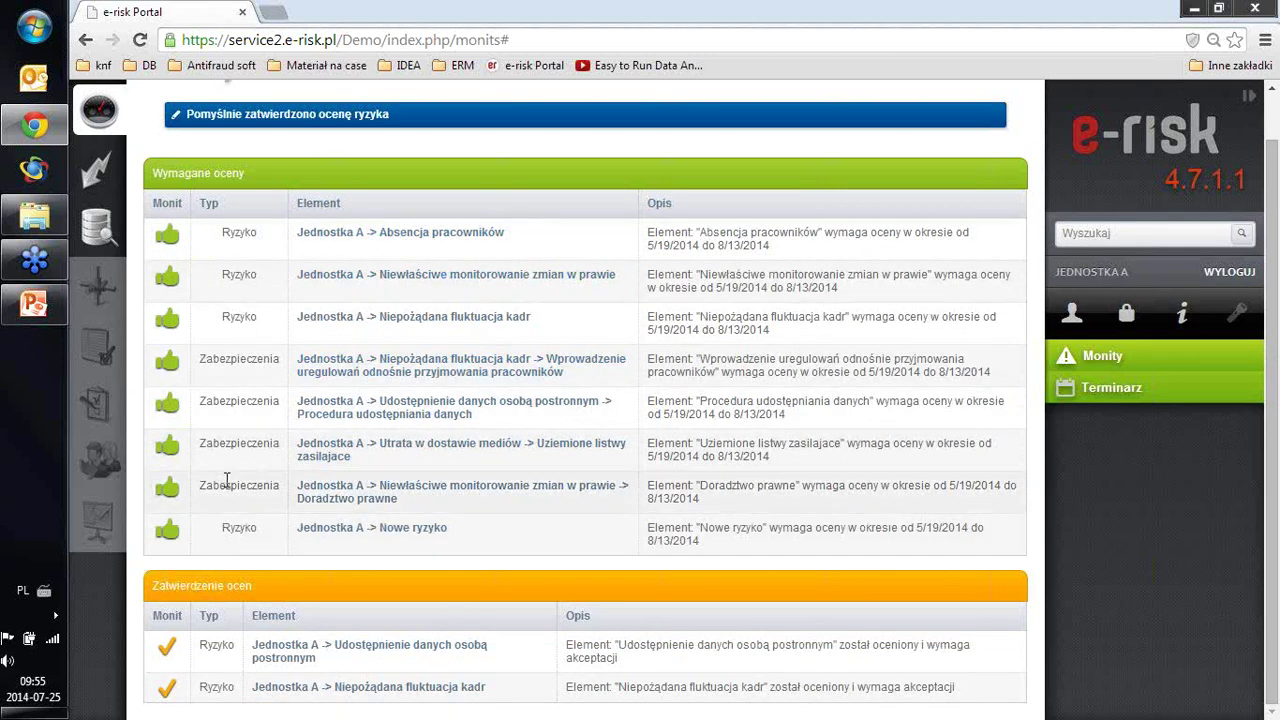
# Log out of the Jednostka A account and log in as admin2 with the account password.
pyautogui.scroll(1, 228, 481)
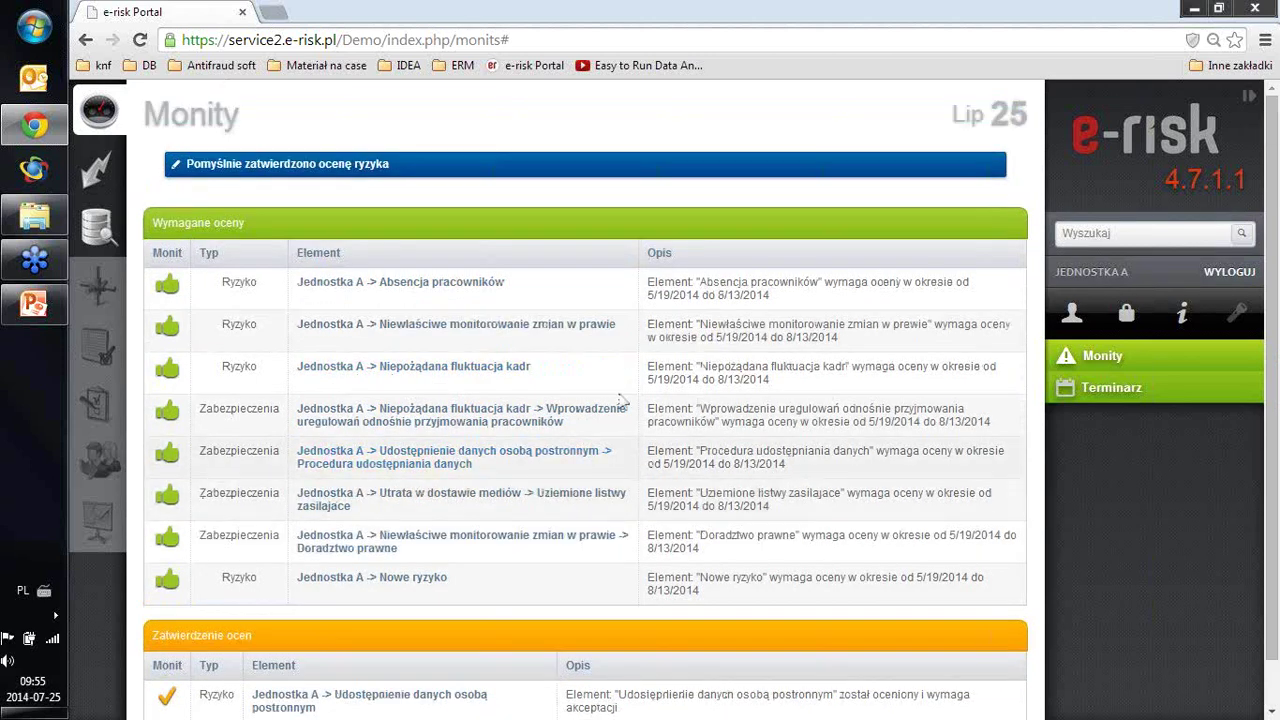
pyautogui.click(1232, 273)
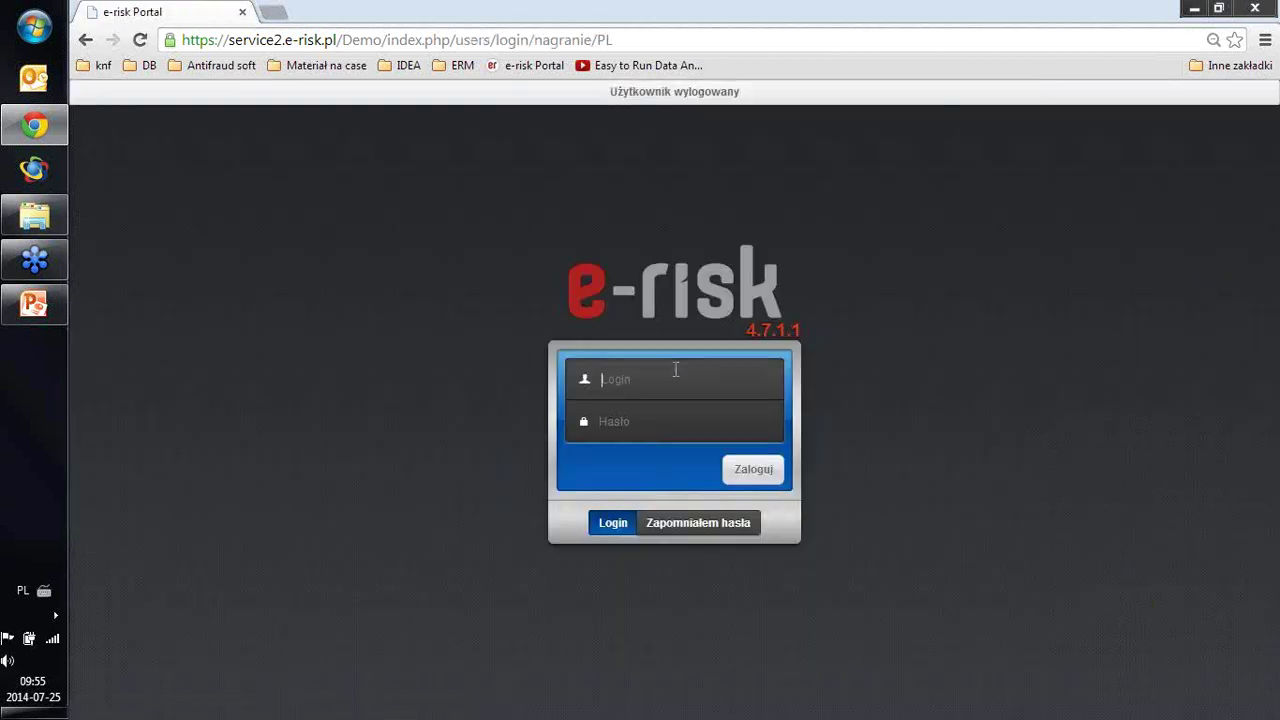
pyautogui.write('admin2')
pyautogui.click(740, 478)
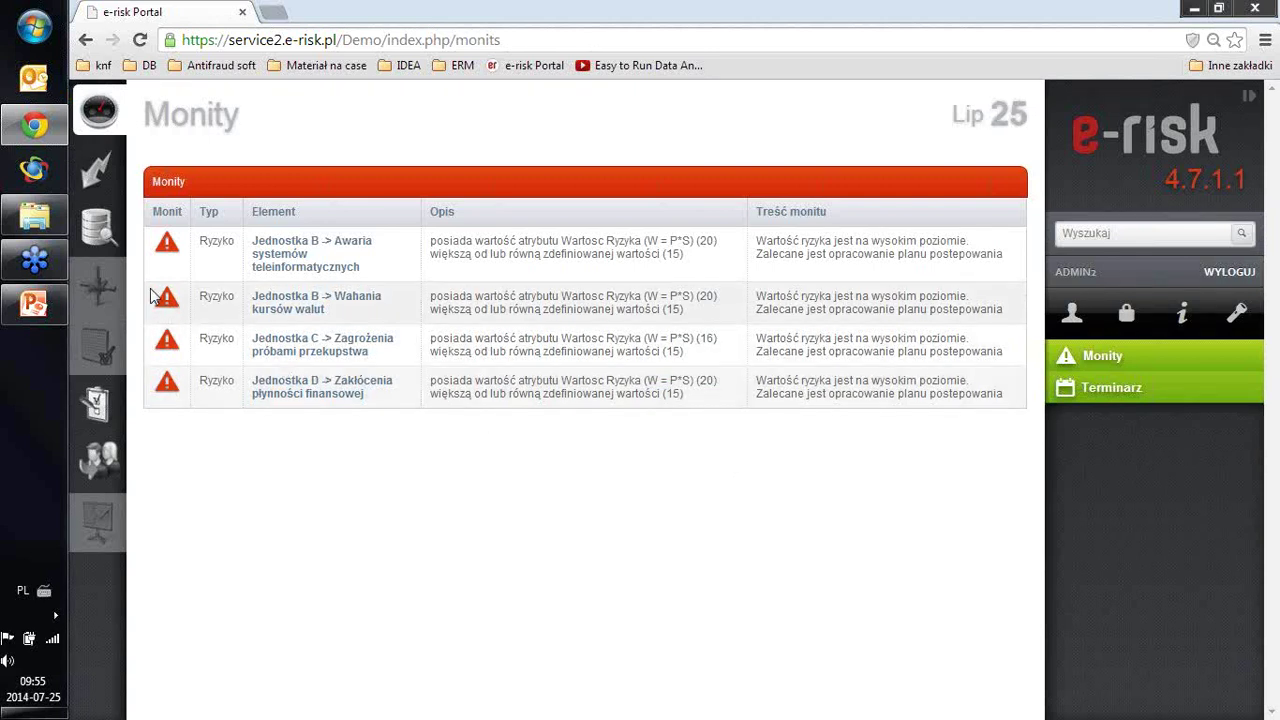
# Start an analysis of Jednostka organizacyjna in Analiza and include all organizational units, Jednostka A to D.
pyautogui.click(97, 232)
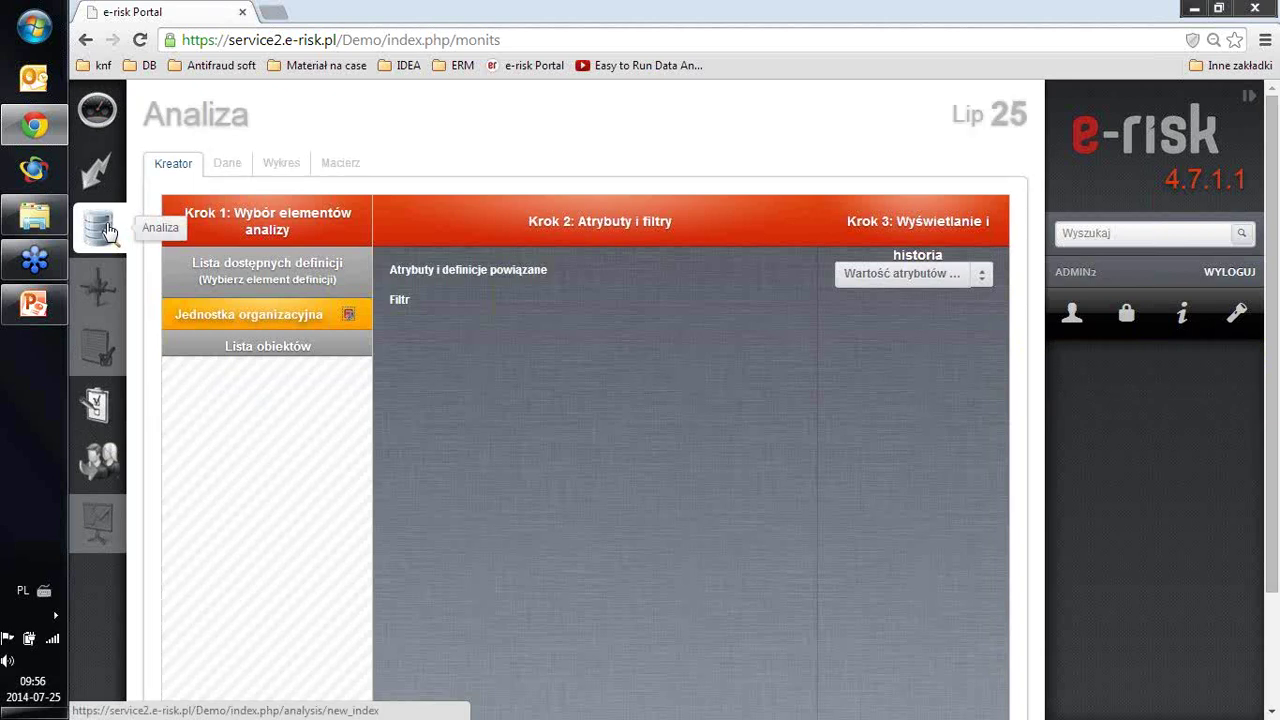
pyautogui.click(249, 316)
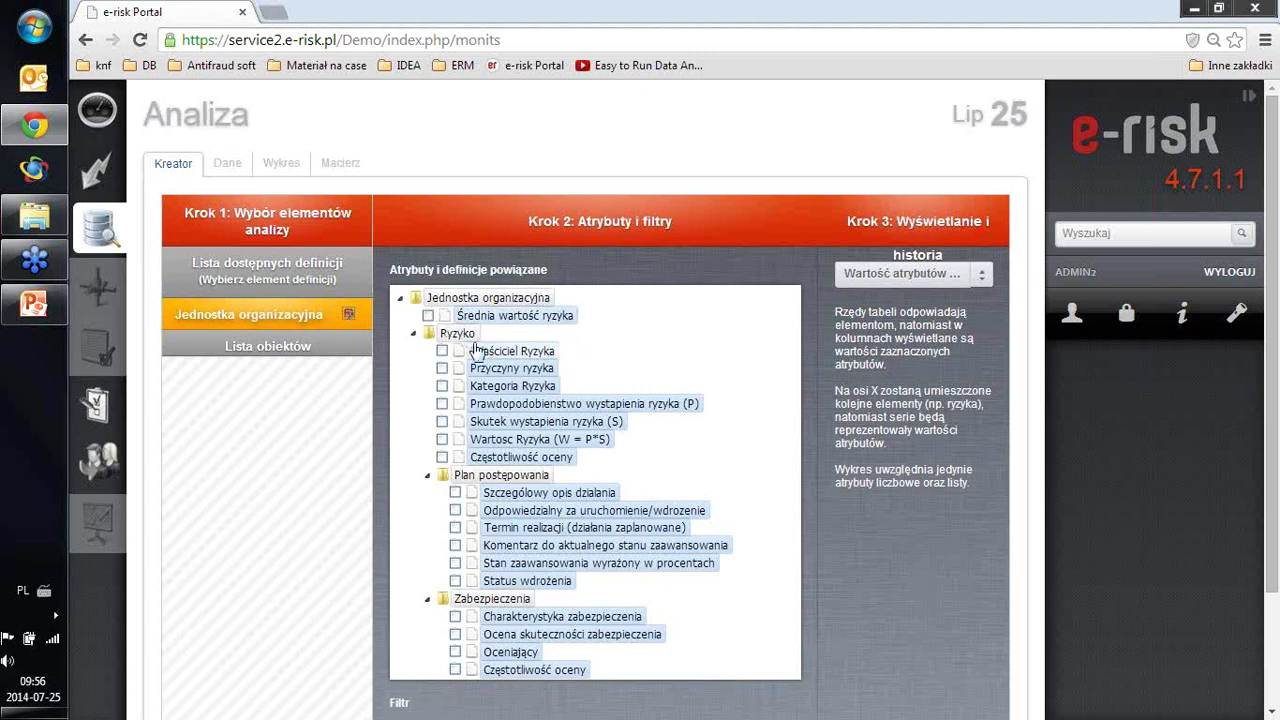
pyautogui.click(468, 300)
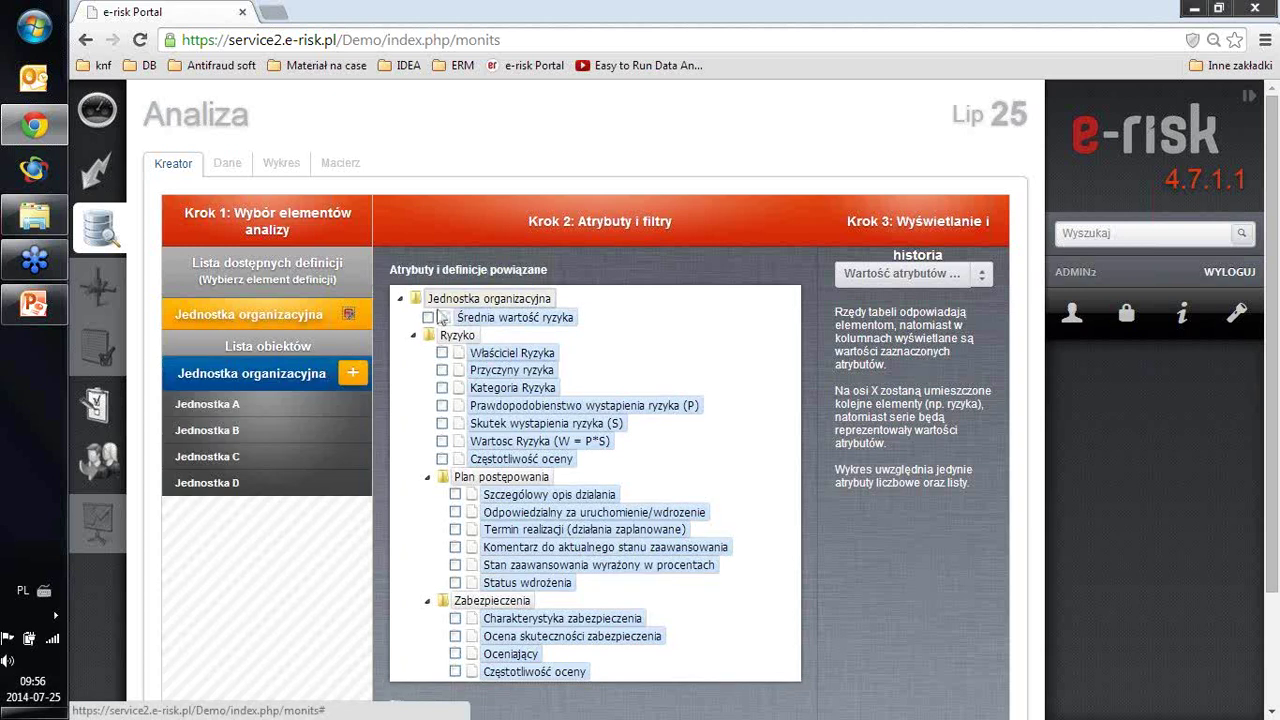
pyautogui.click(214, 407)
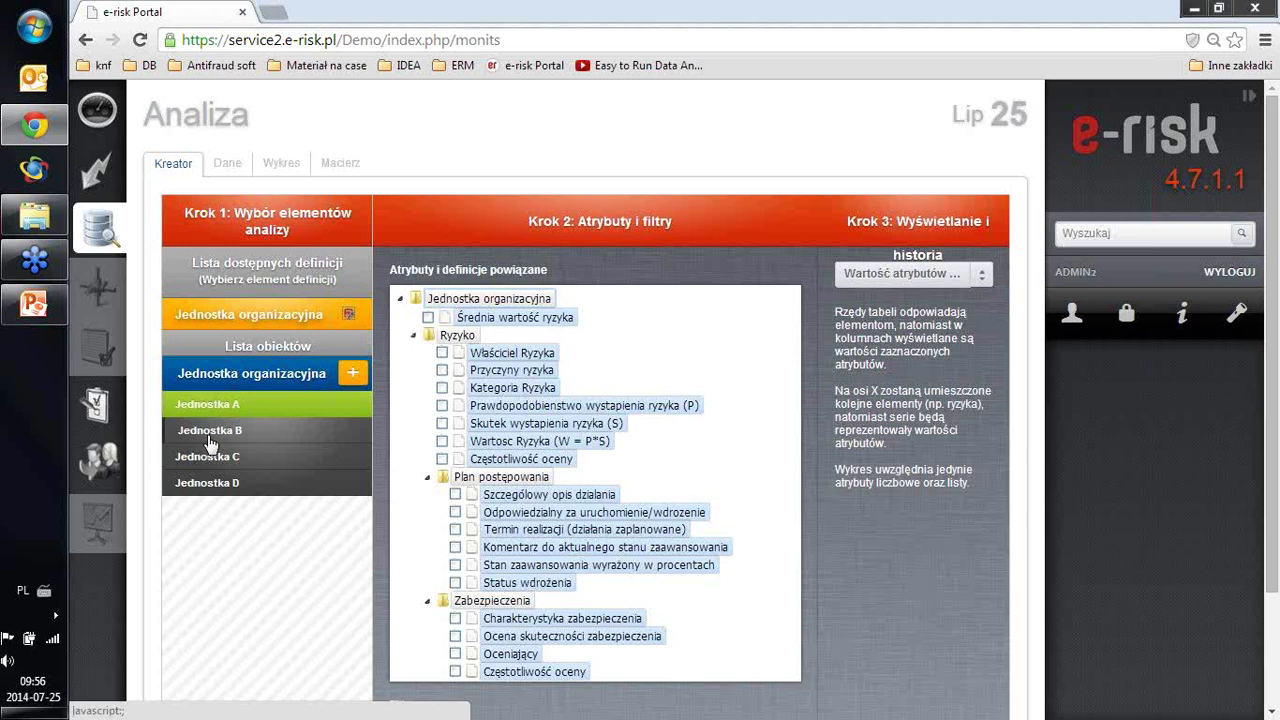
pyautogui.click(226, 456)
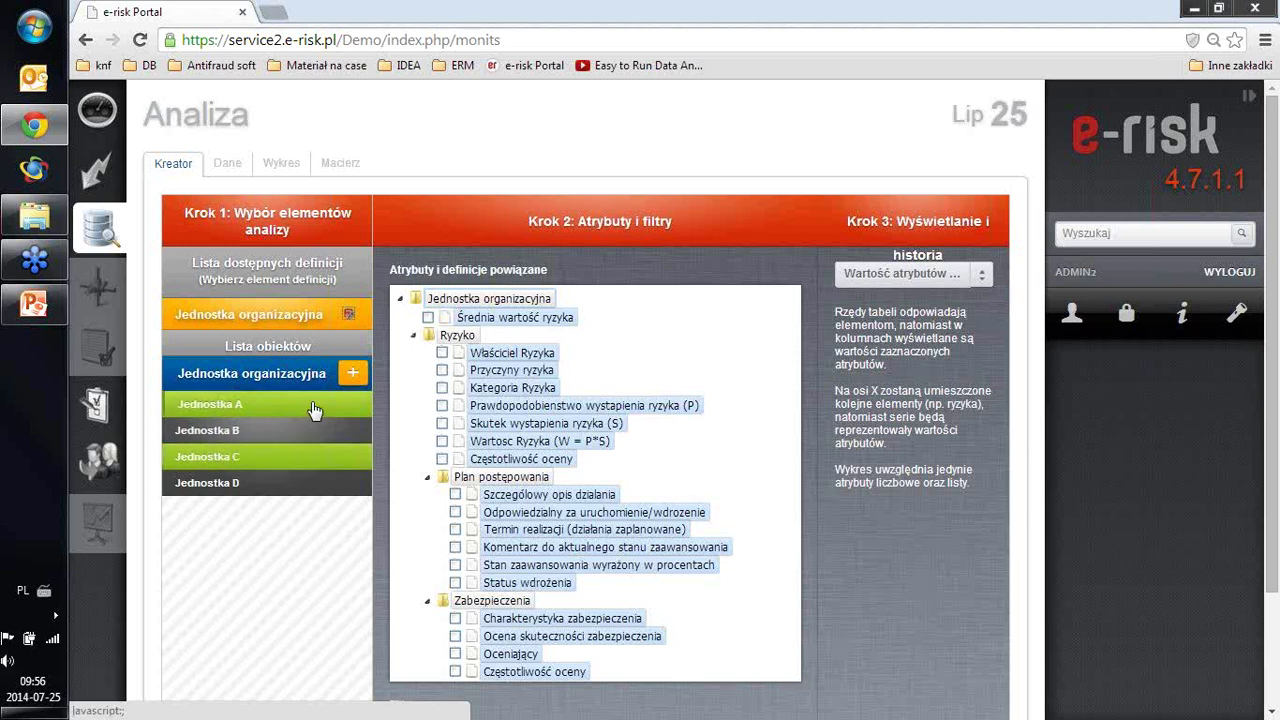
pyautogui.click(353, 376)
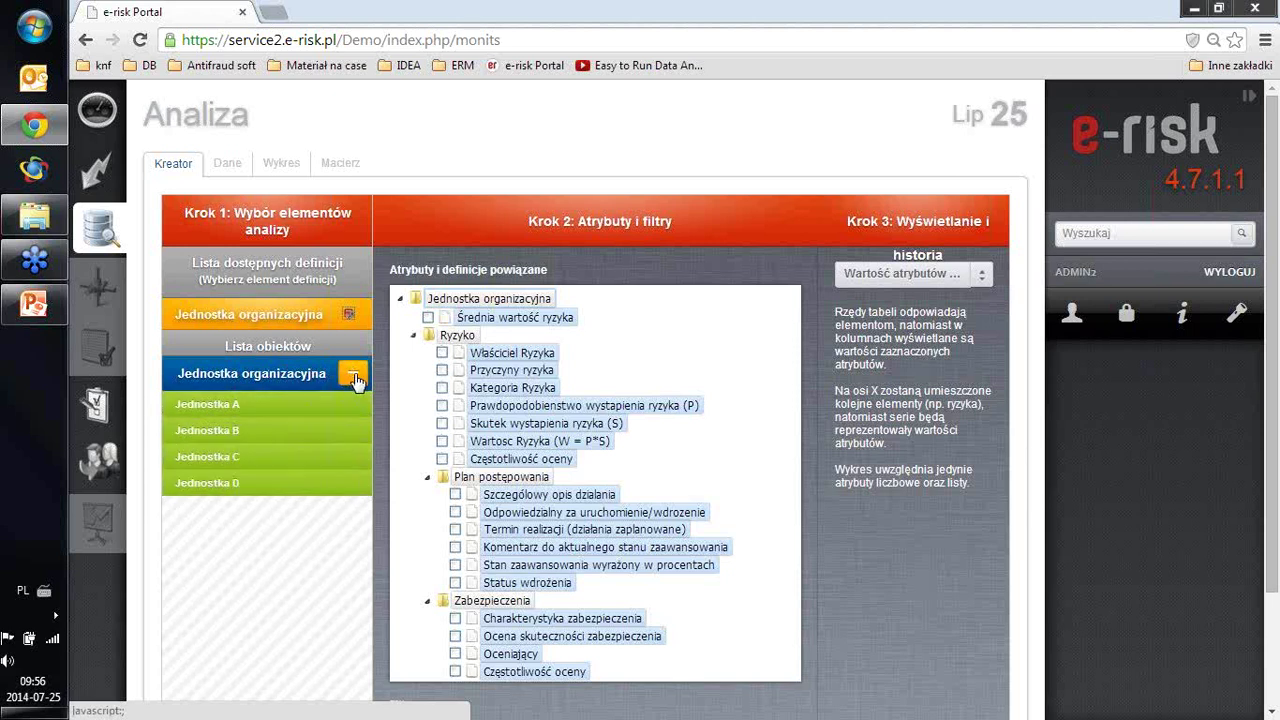
# Include all risks from the Ryzyko definition in the analysis.
pyautogui.click(459, 336)
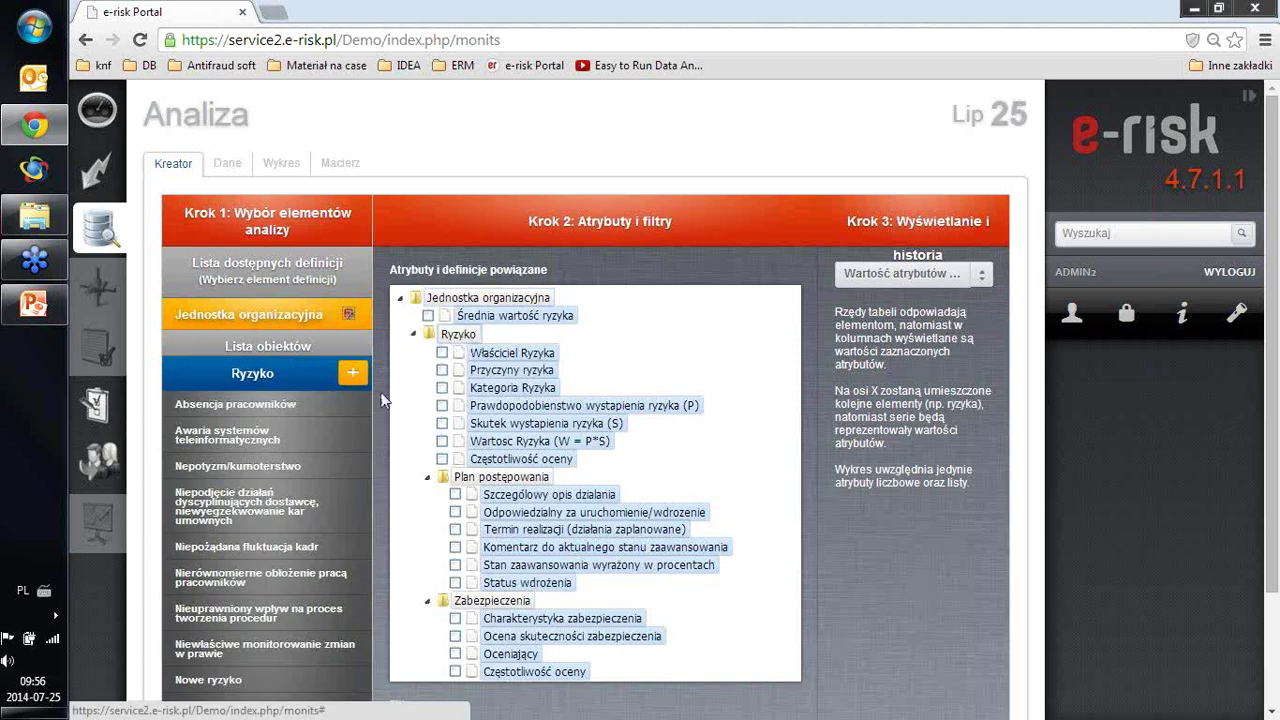
pyautogui.click(265, 440)
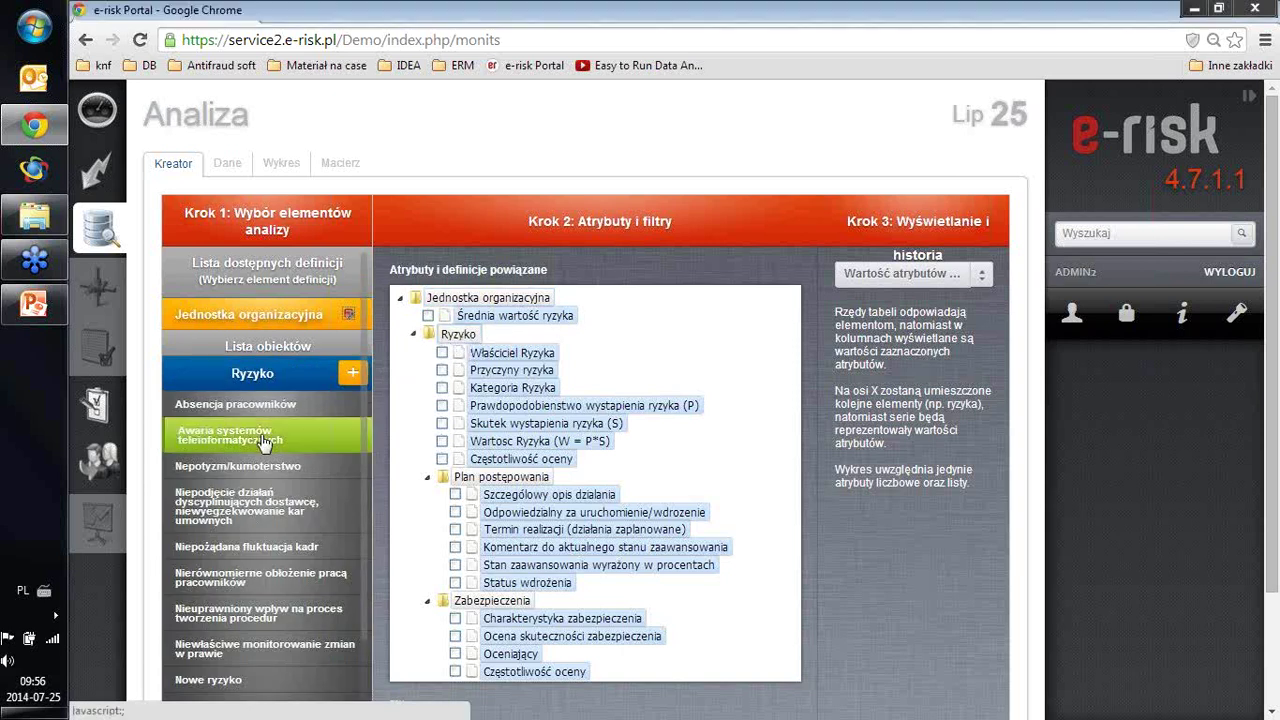
pyautogui.click(230, 613)
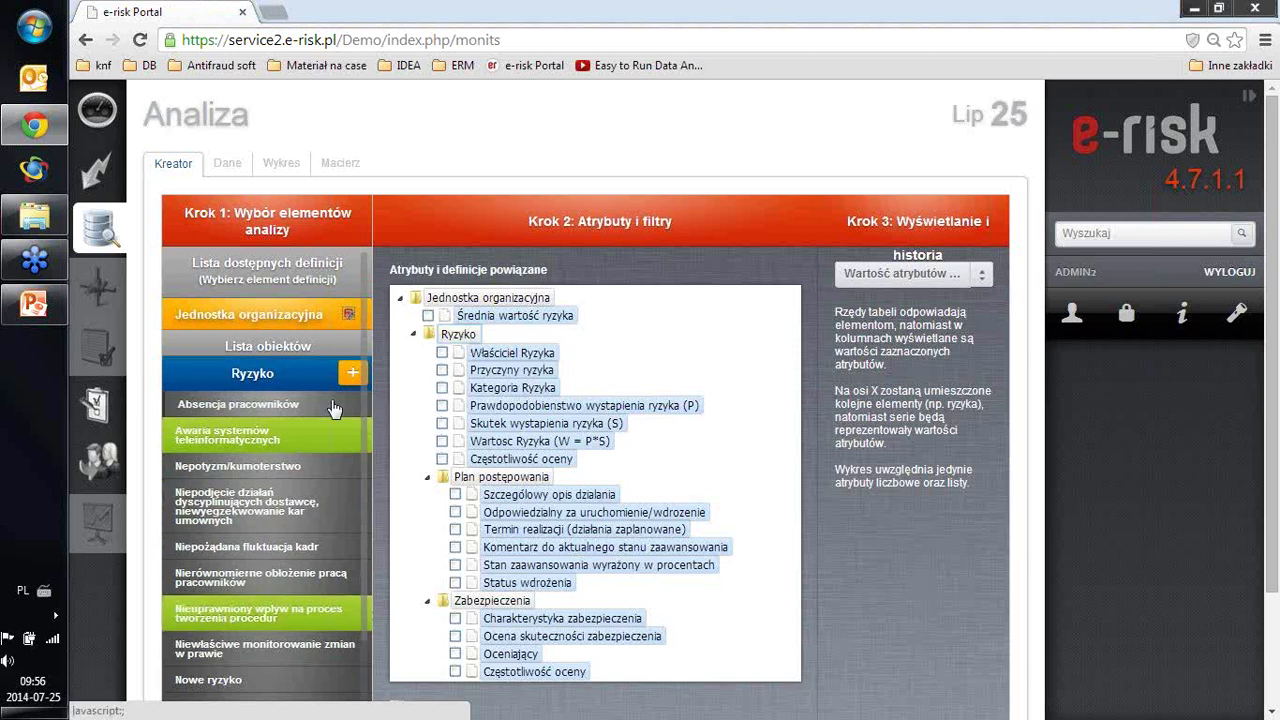
pyautogui.click(349, 375)
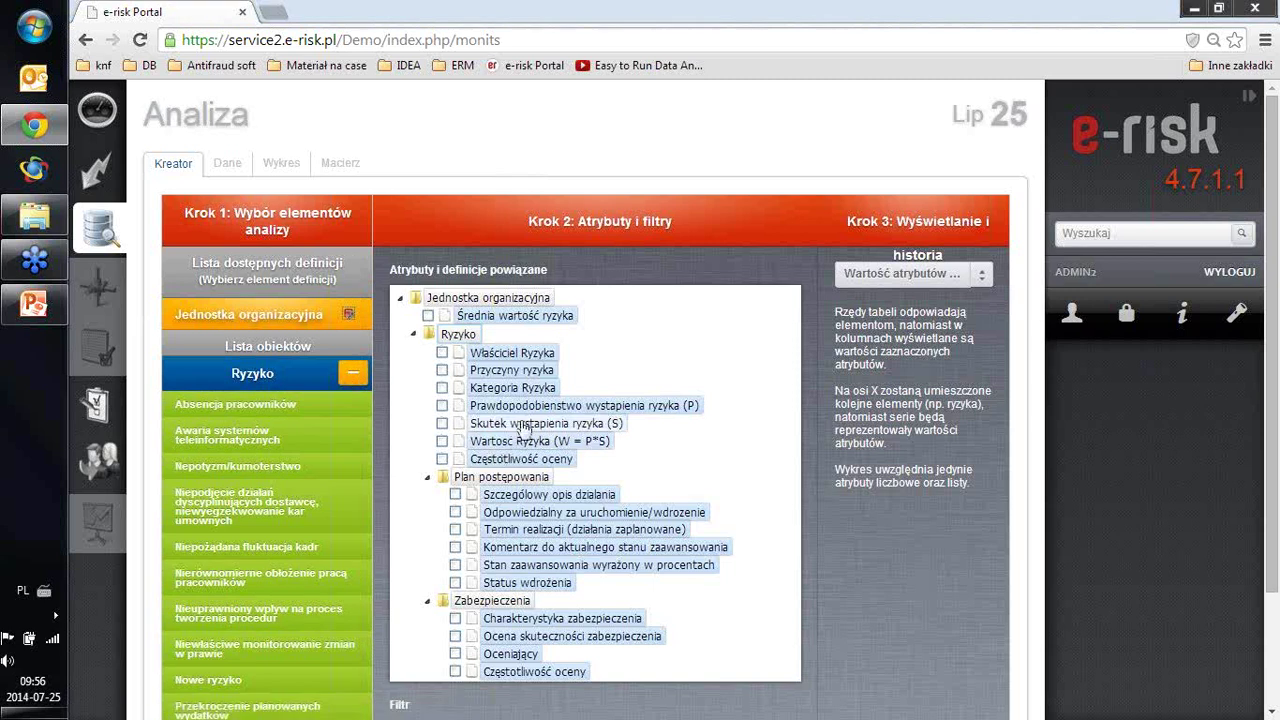
# Generate the analysis with the attributes Prawdopodobienstwo wystapienia ryzyka (P), Skutek wystapienia ryzyka (S) and Wartosc Ryzyka (W = P*S).
pyautogui.click(441, 406)
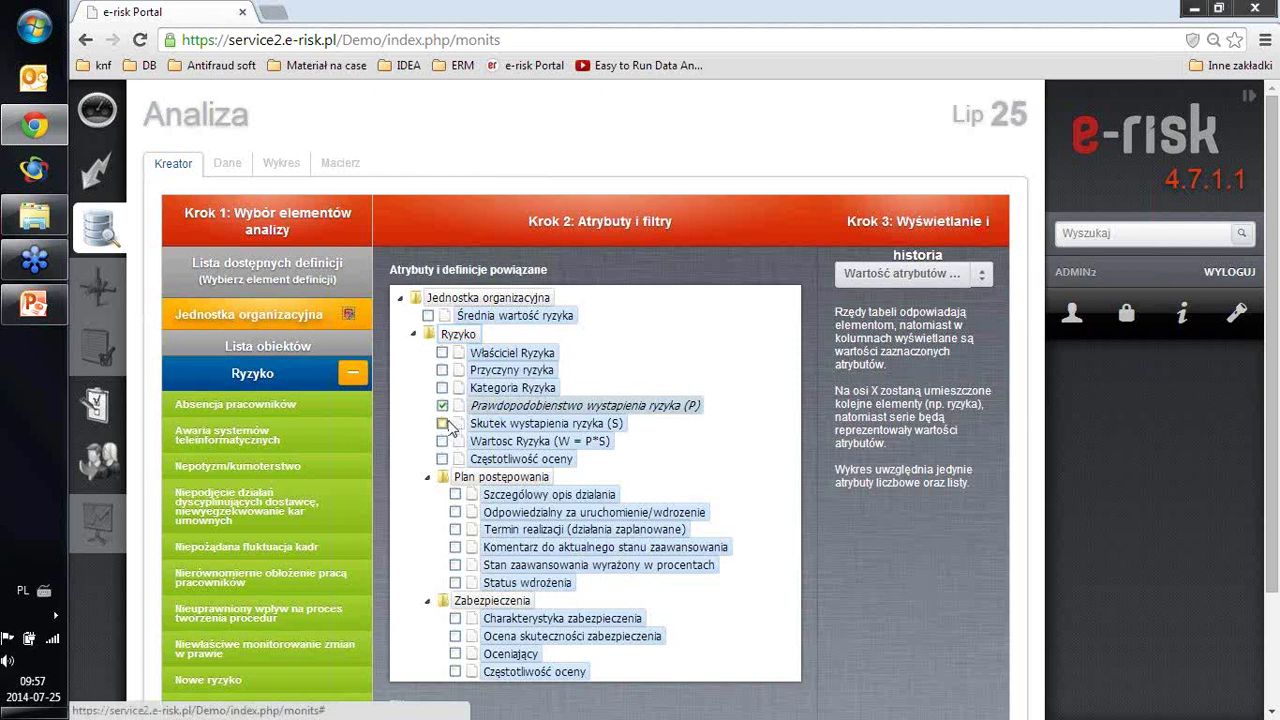
pyautogui.click(443, 424)
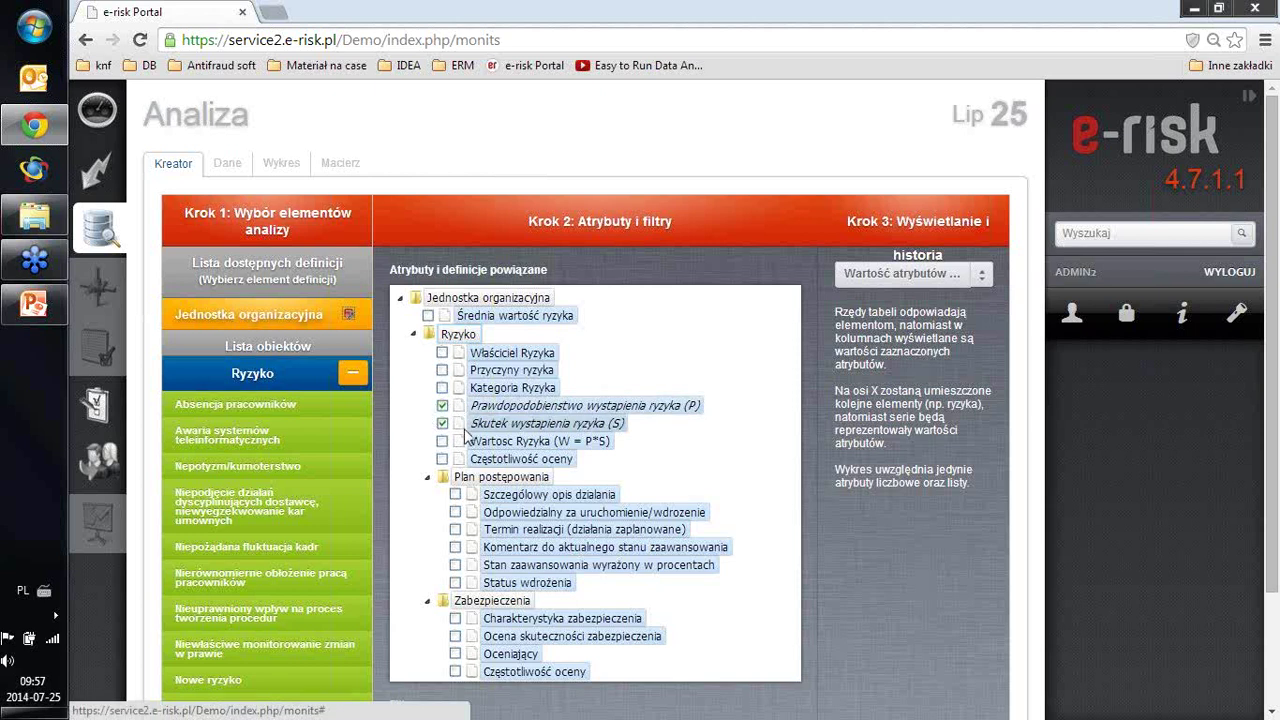
pyautogui.click(445, 442)
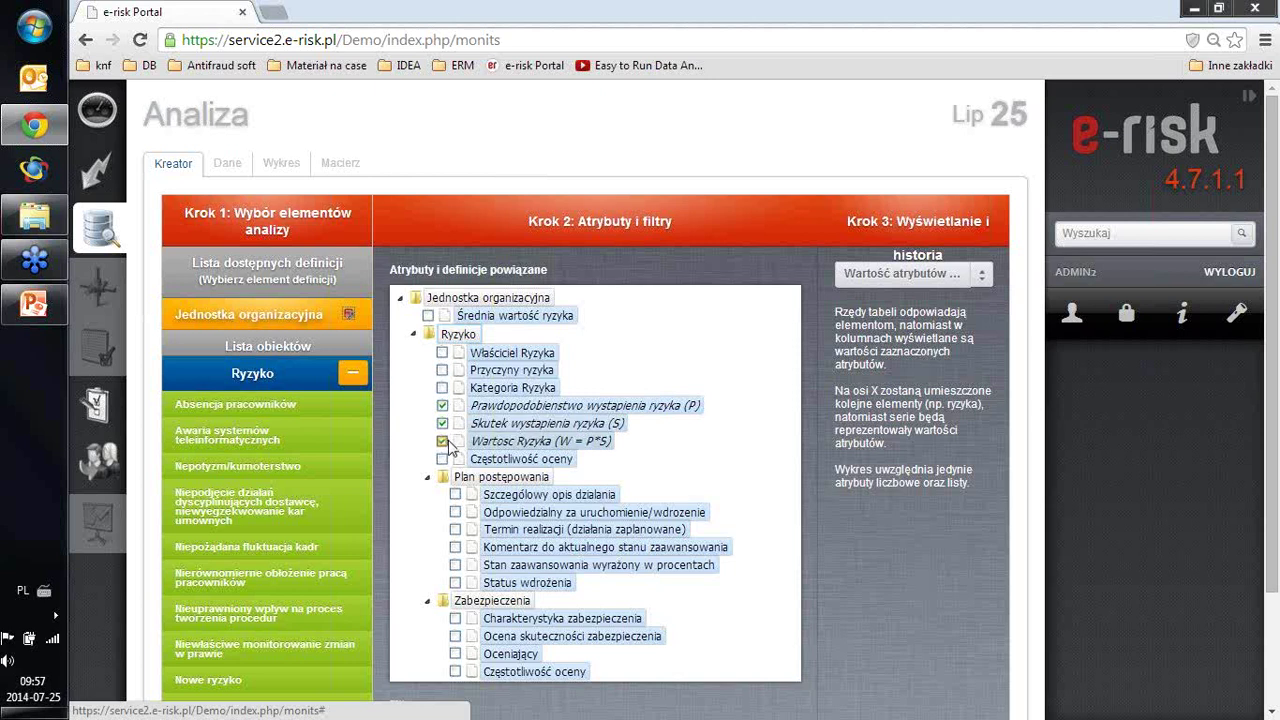
pyautogui.scroll(-3, 480, 520)
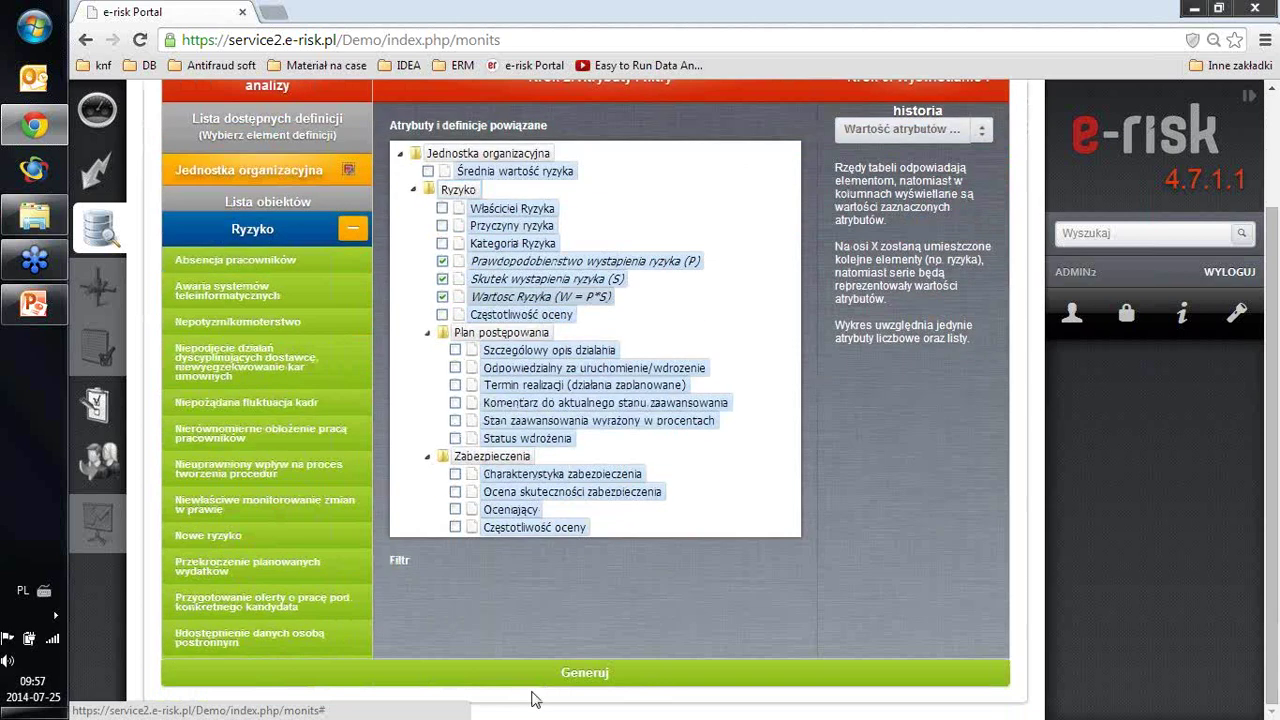
pyautogui.click(547, 676)
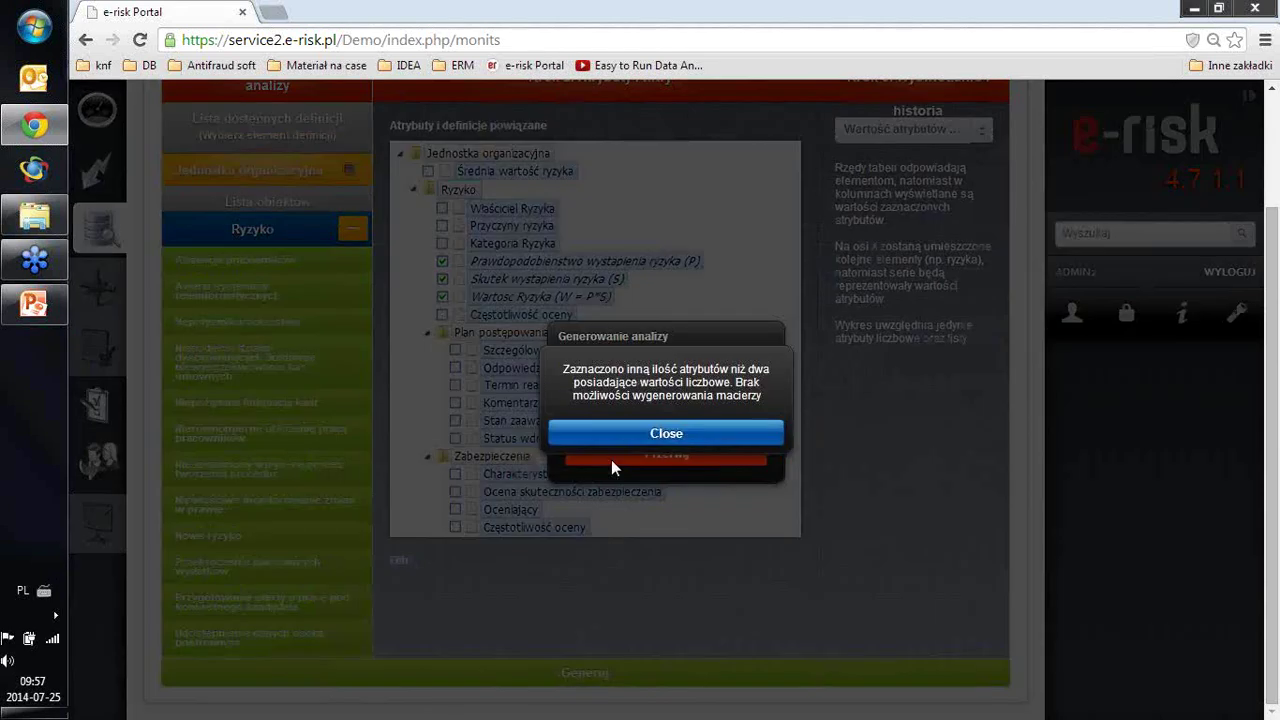
pyautogui.click(630, 433)
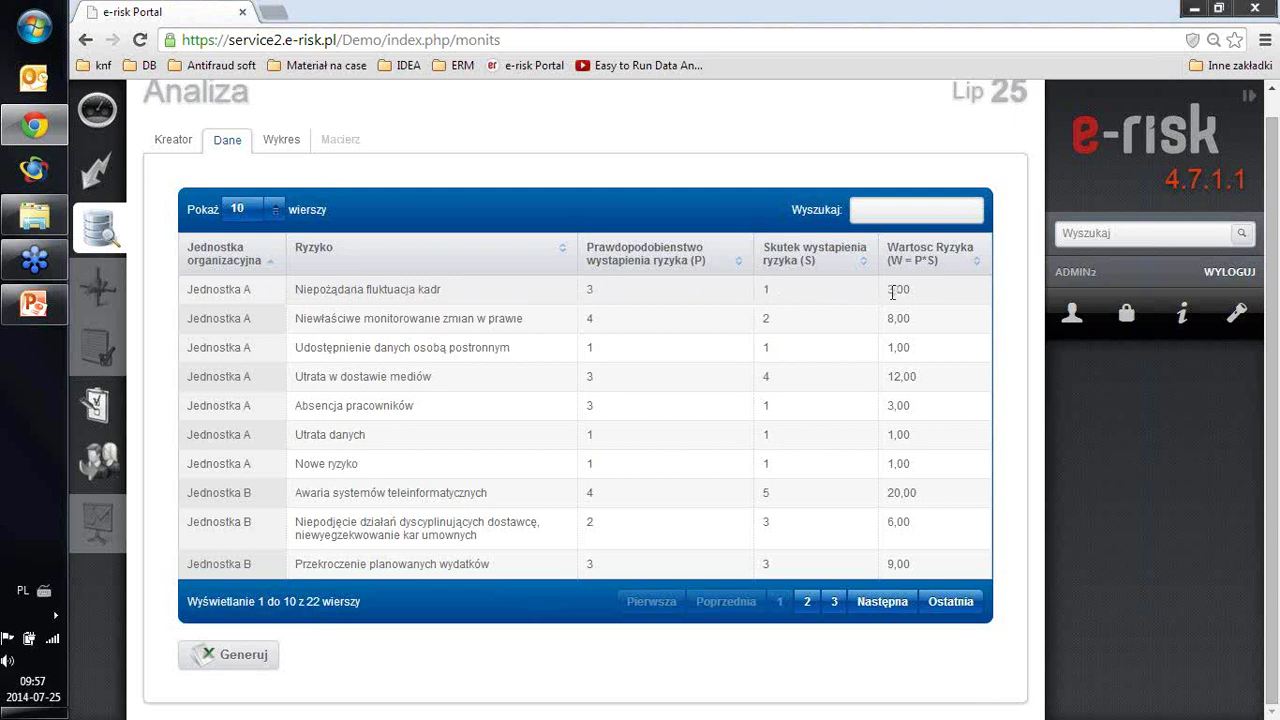
# Sort the results table by Wartosc Ryzyka (W = P*S) in descending order.
pyautogui.click(930, 258)
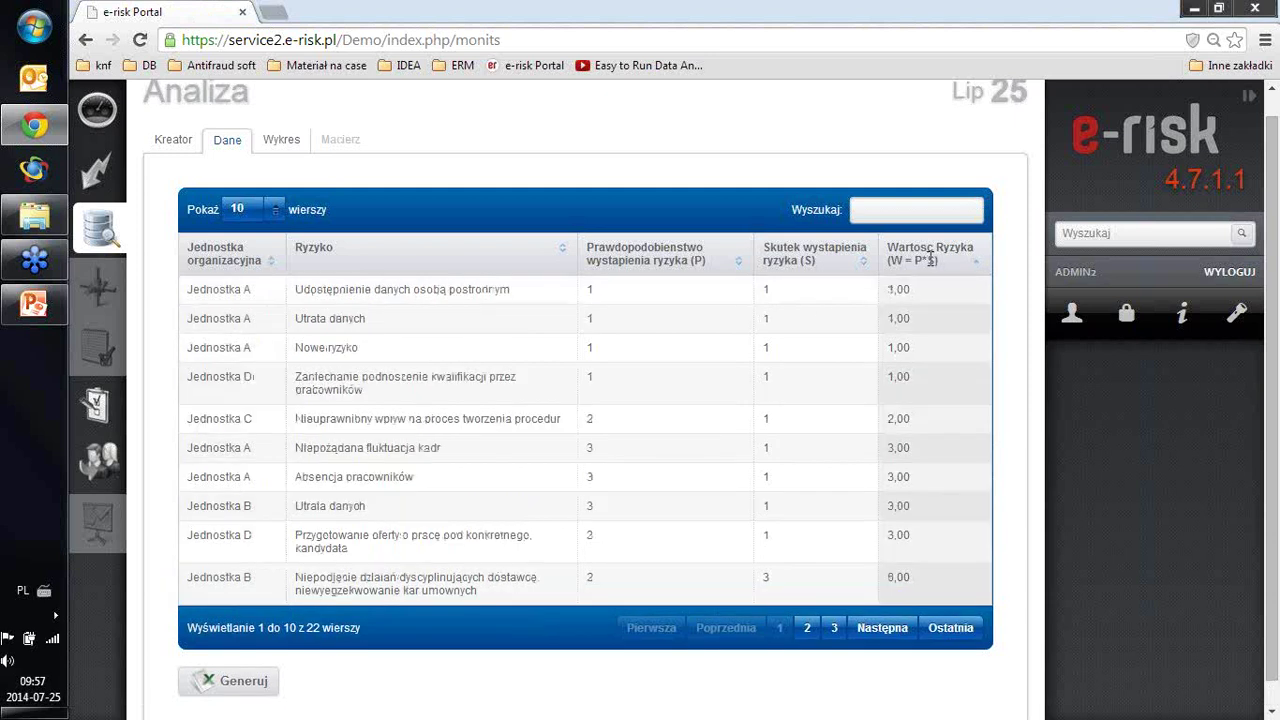
pyautogui.click(930, 258)
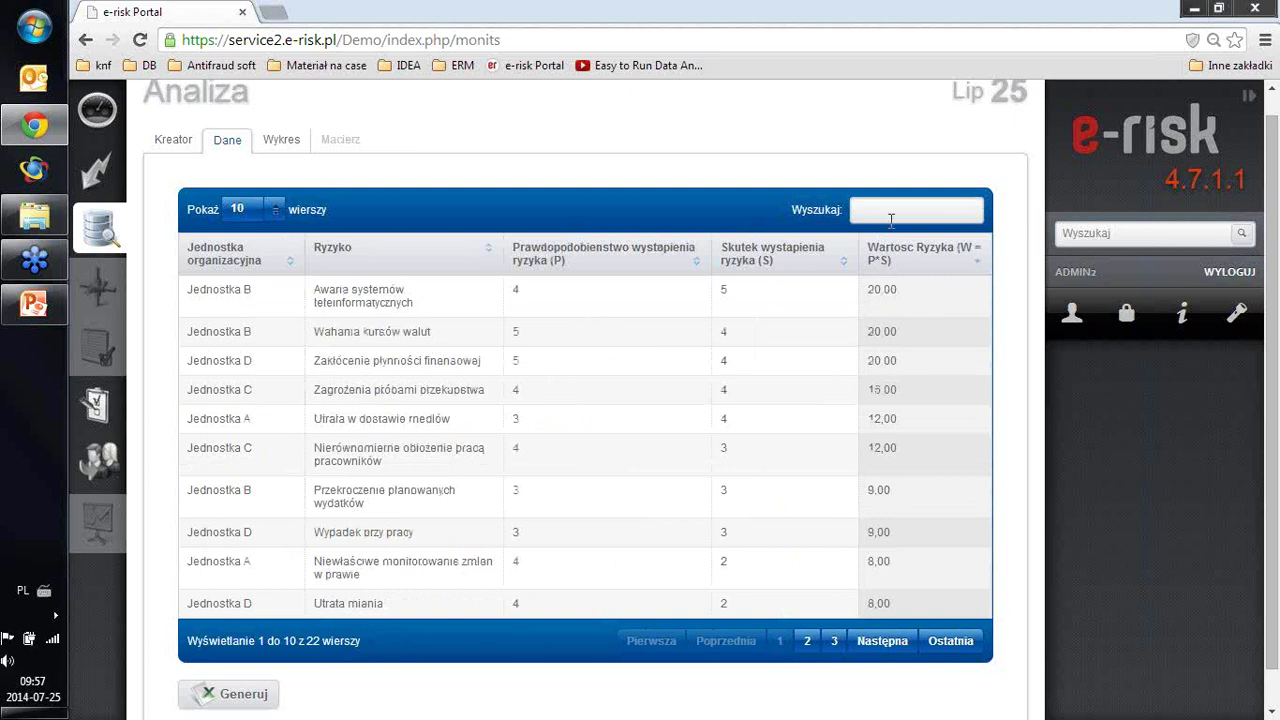
# Search the results table for "utrata" and clear the search to restore the full list.
pyautogui.write('utra')
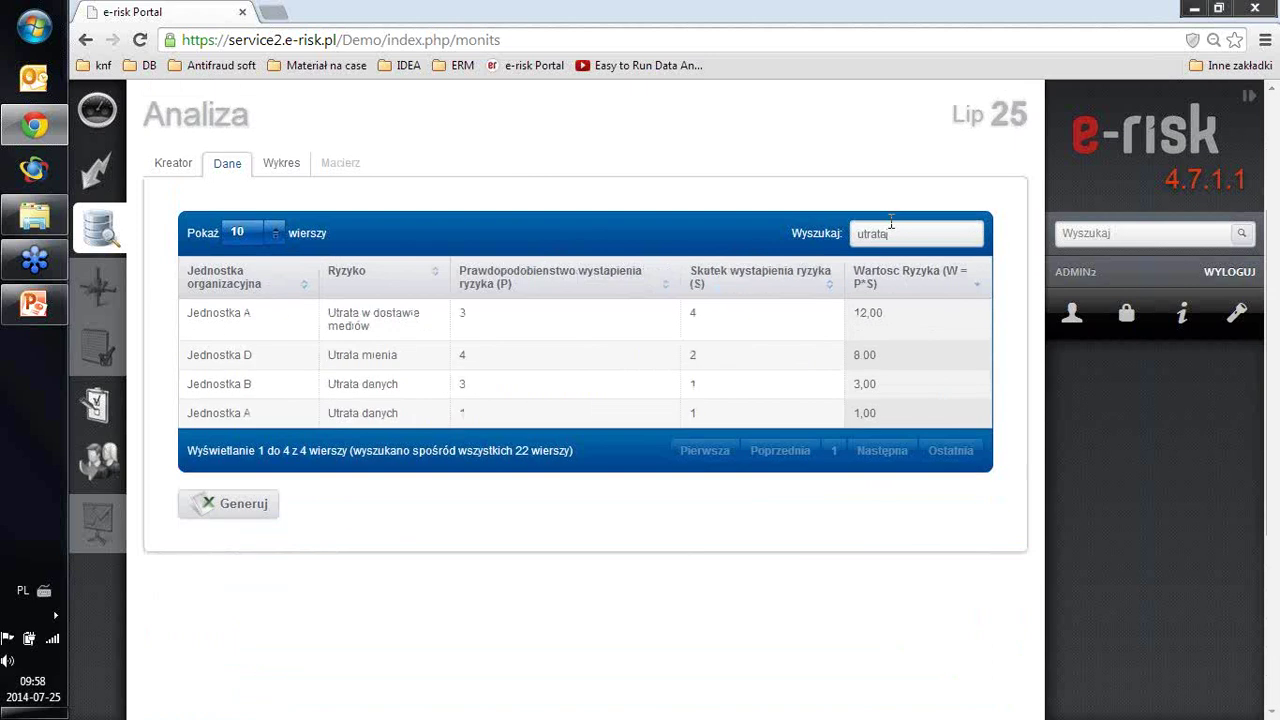
pyautogui.write('ta')
pyautogui.press('BackSpace')
pyautogui.press('BackSpace')
pyautogui.press('BackSpace')
pyautogui.press('BackSpace')
pyautogui.press('BackSpace')
pyautogui.press('BackSpace')
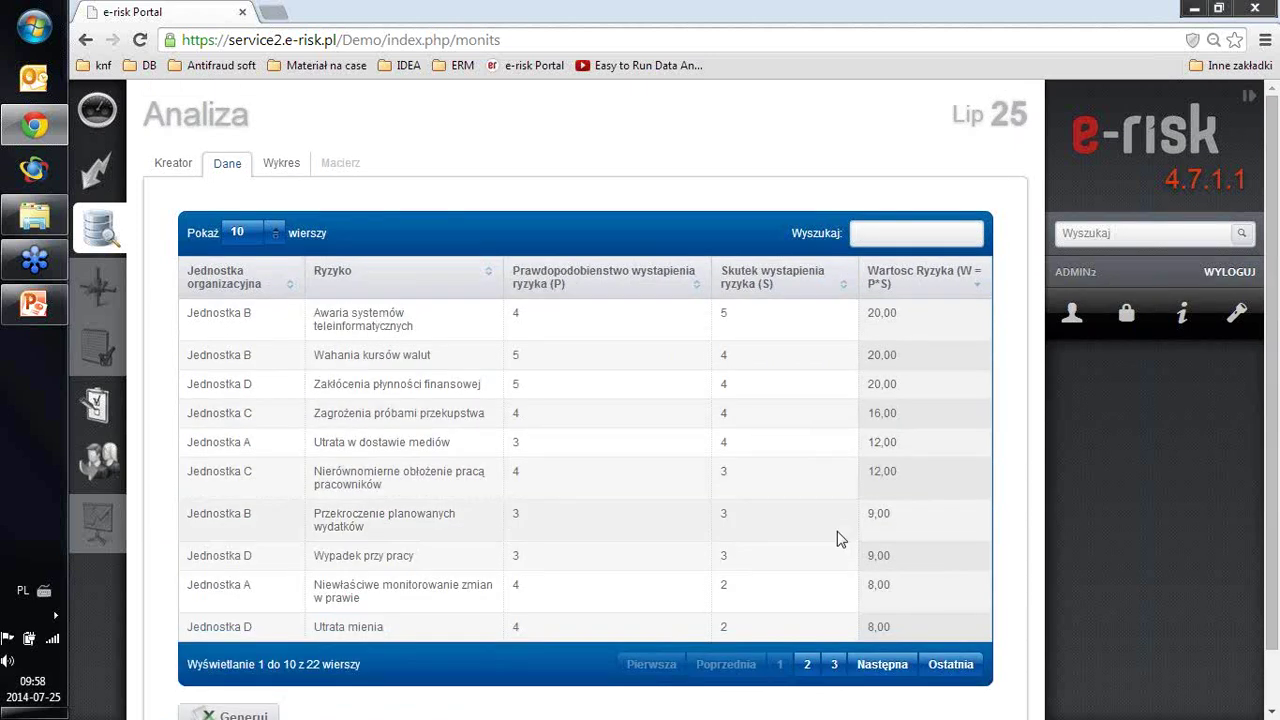
# Page through the second and third pages of the results and return to the first page.
pyautogui.scroll(-1, 838, 538)
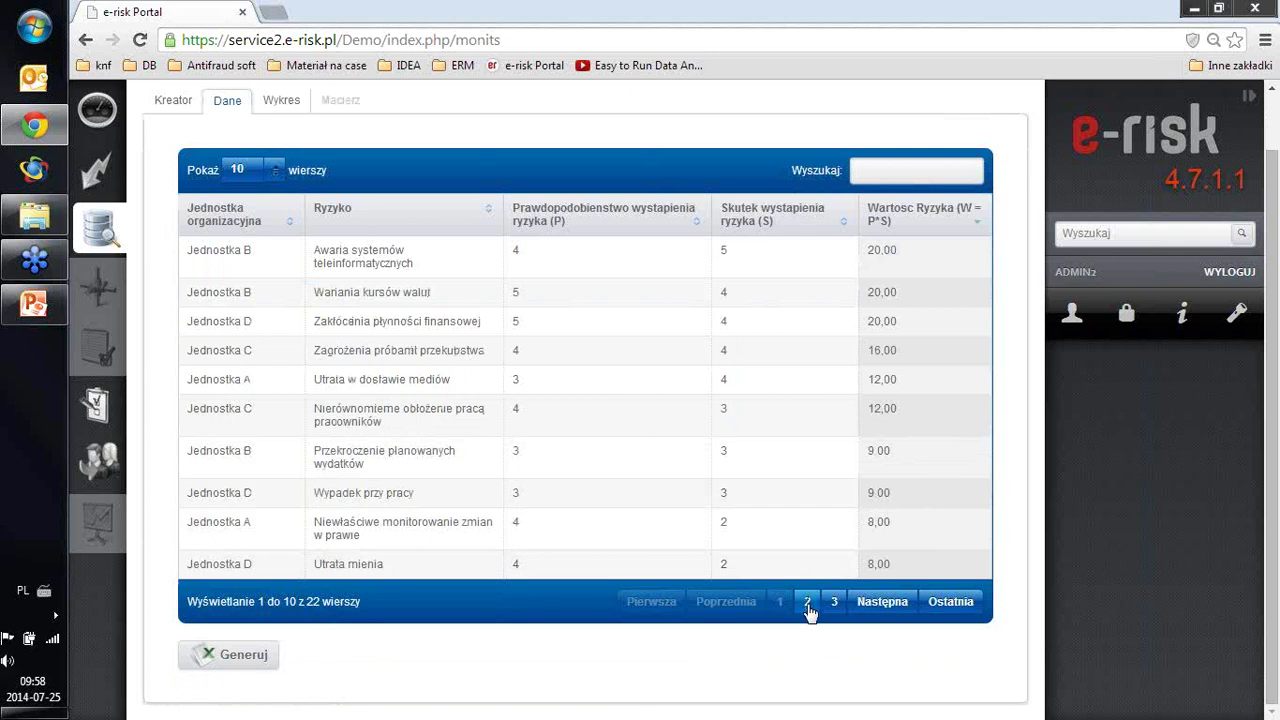
pyautogui.click(808, 603)
pyautogui.click(835, 603)
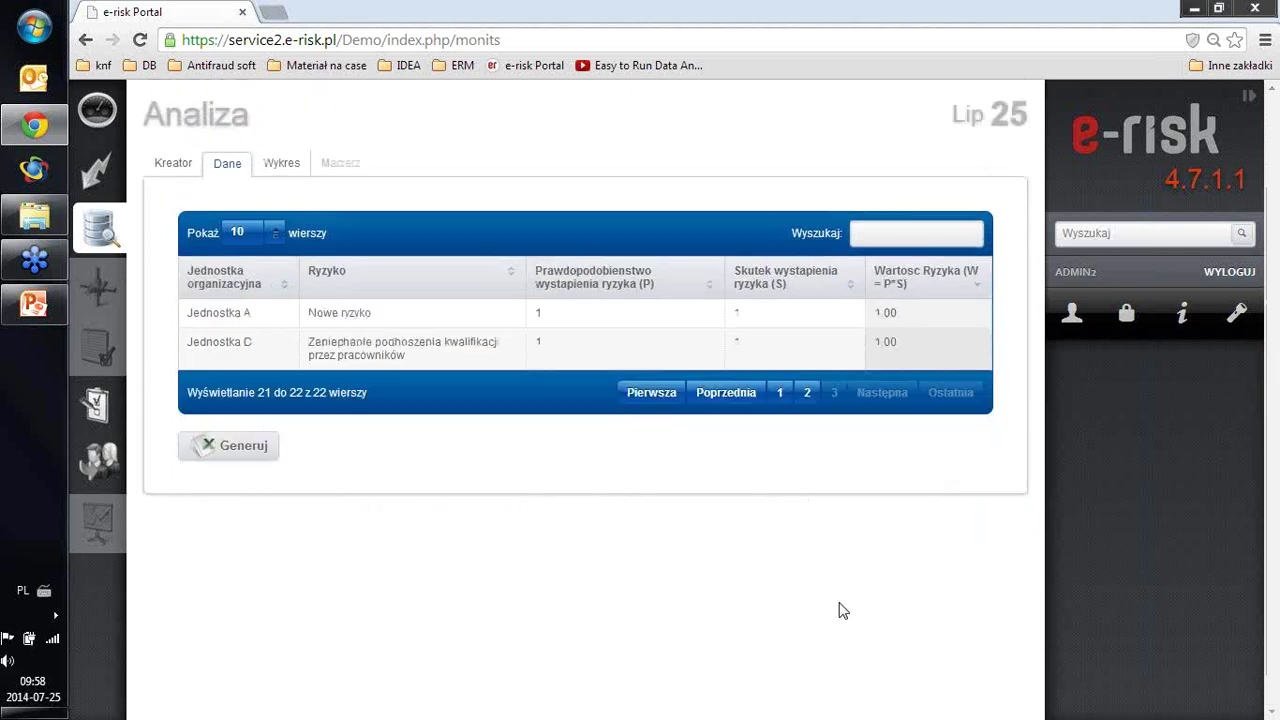
pyautogui.click(781, 394)
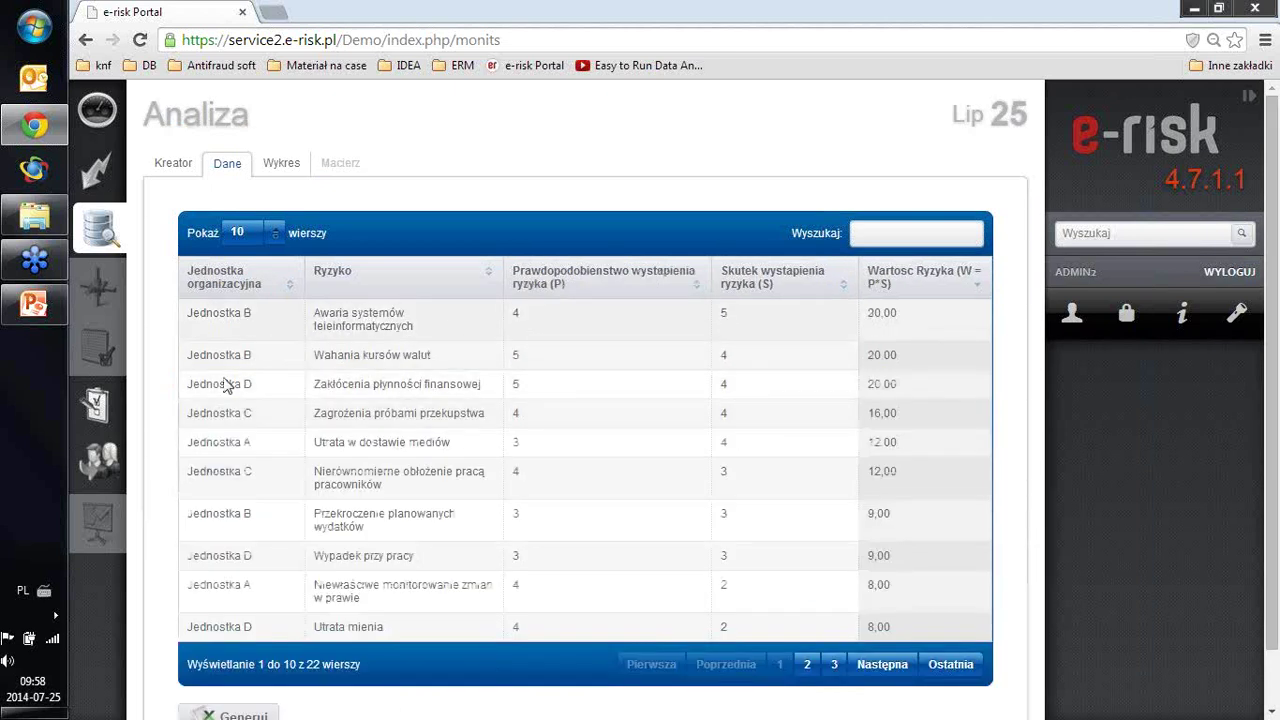
# Export the results table to an Excel report and review the downloaded file in Microsoft Excel before closing it.
pyautogui.scroll(-1, 233, 540)
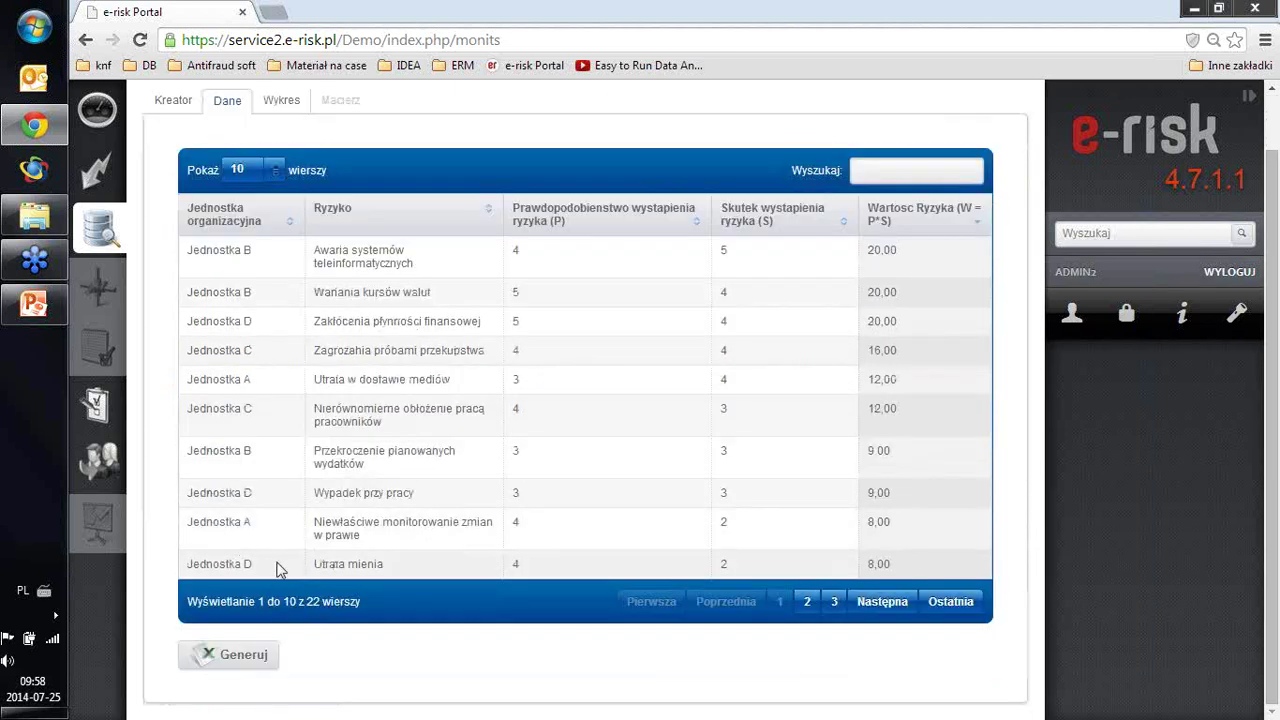
pyautogui.click(234, 660)
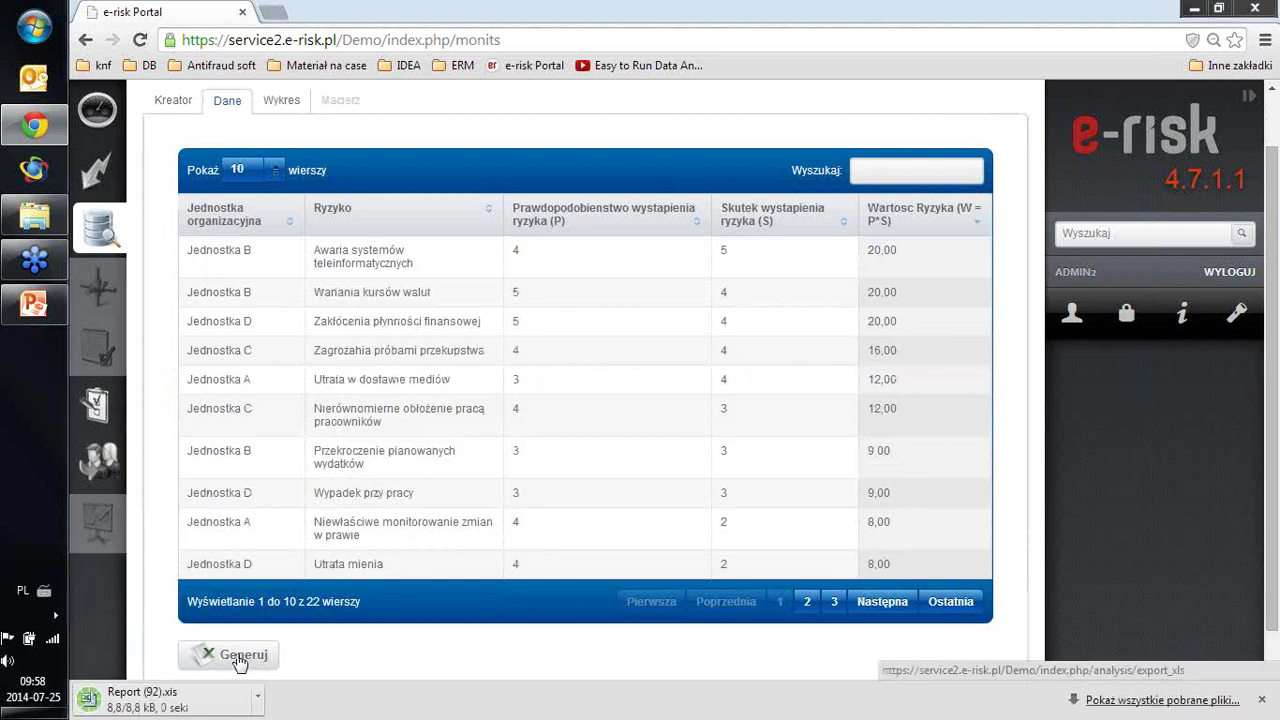
pyautogui.click(140, 699)
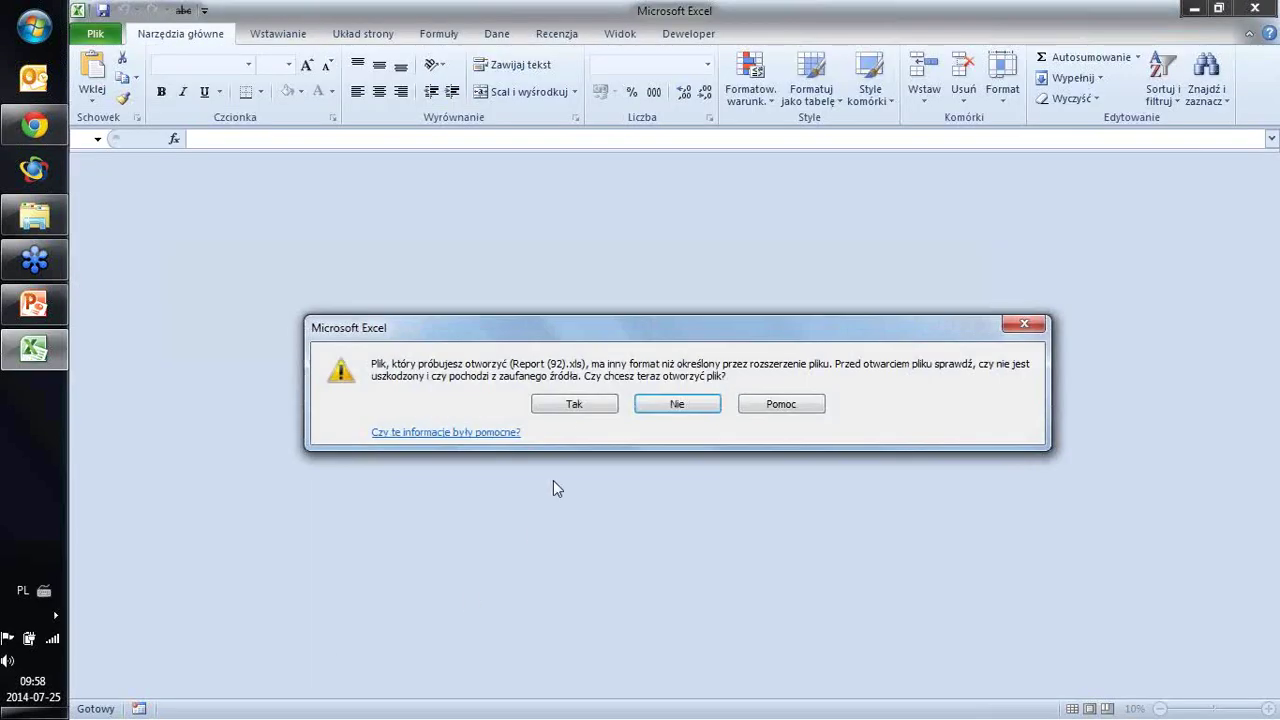
pyautogui.click(564, 402)
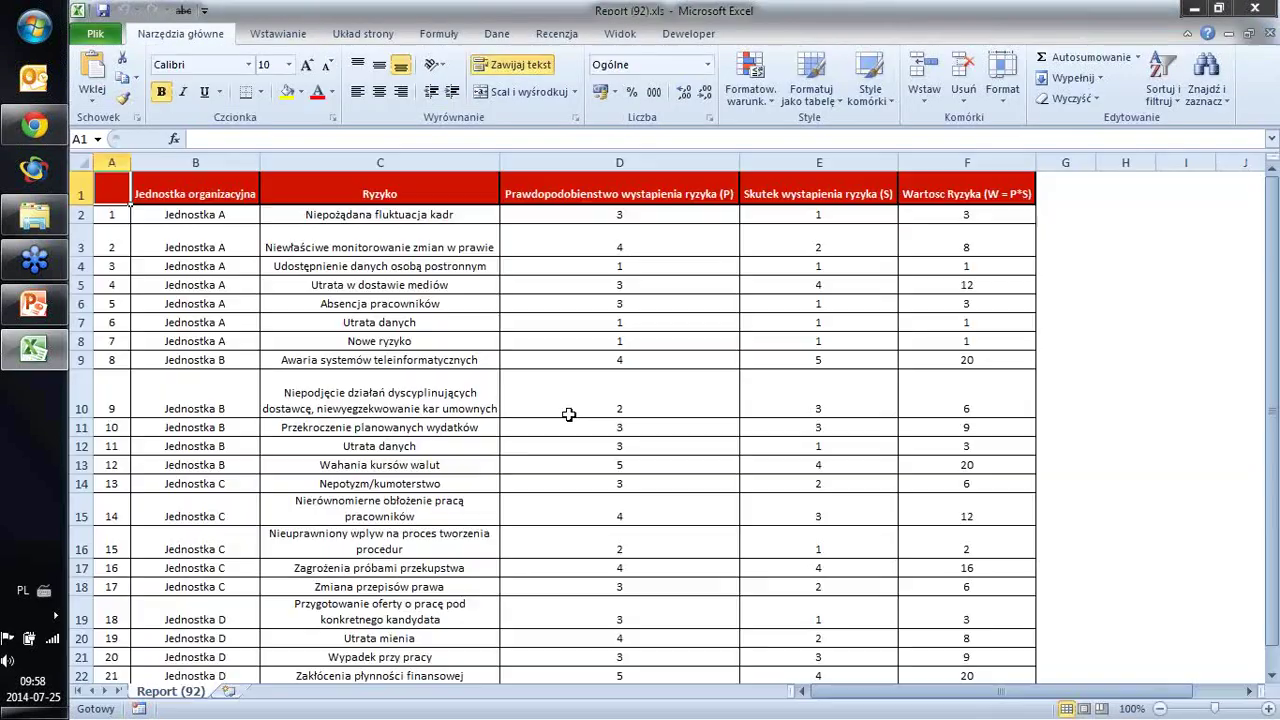
pyautogui.click(237, 285)
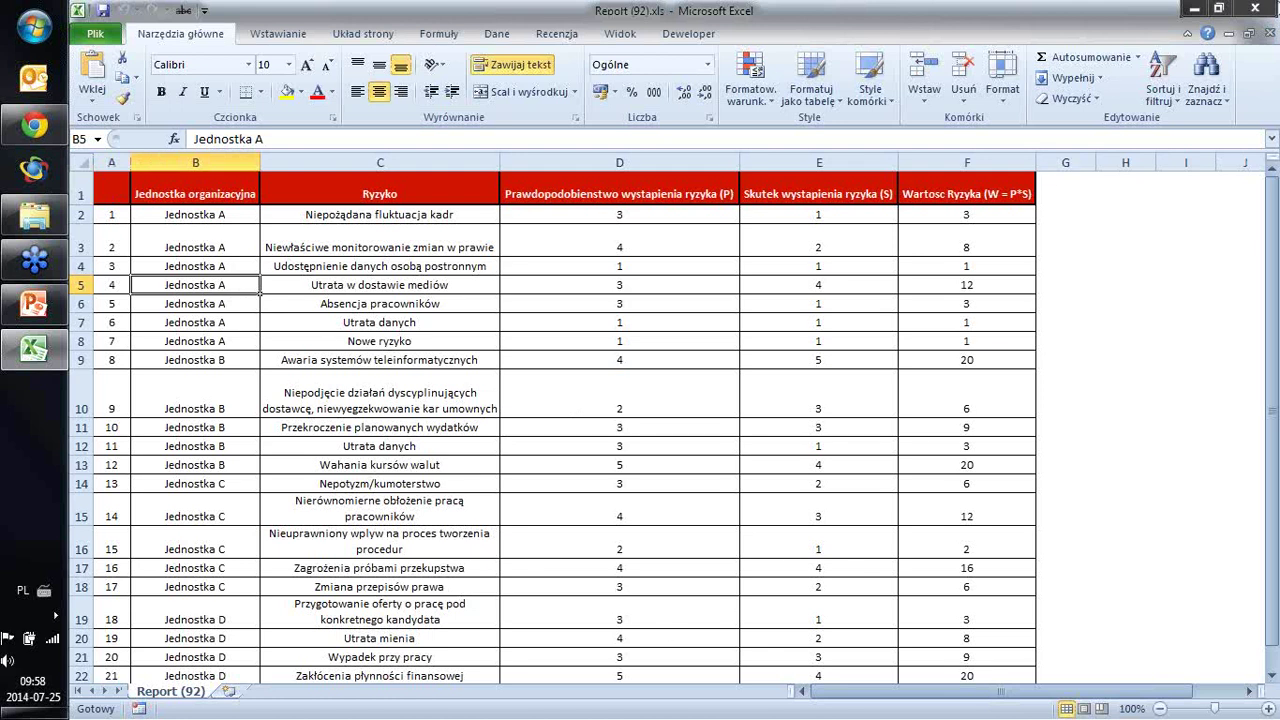
pyautogui.click(1258, 8)
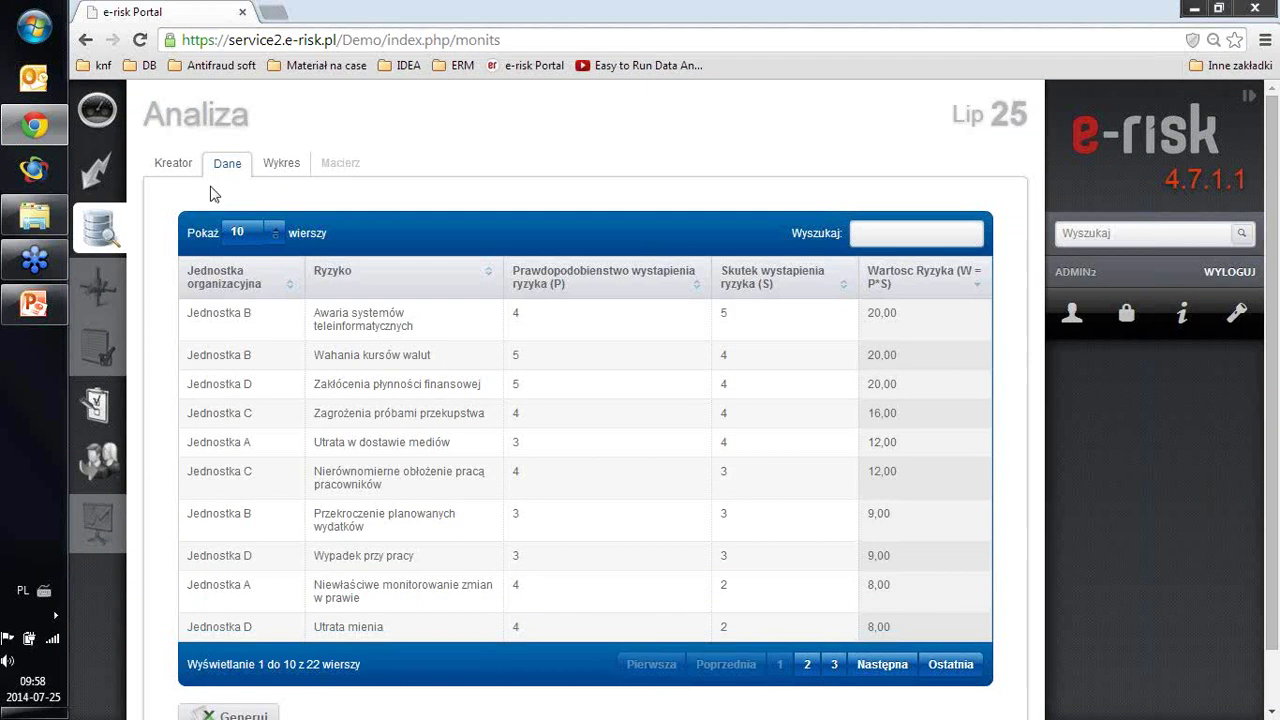
# Remove Wartosc Ryzyka (W = P*S) from the analysis attributes and regenerate the analysis.
pyautogui.click(183, 174)
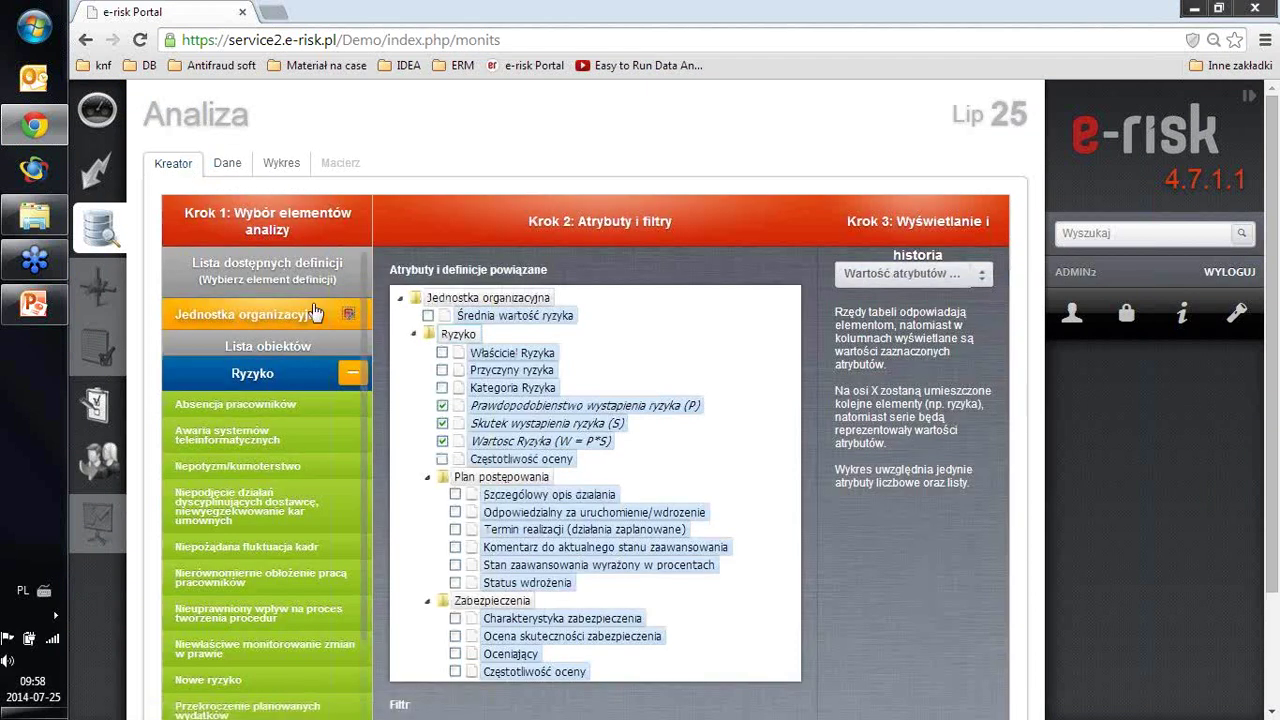
pyautogui.click(443, 443)
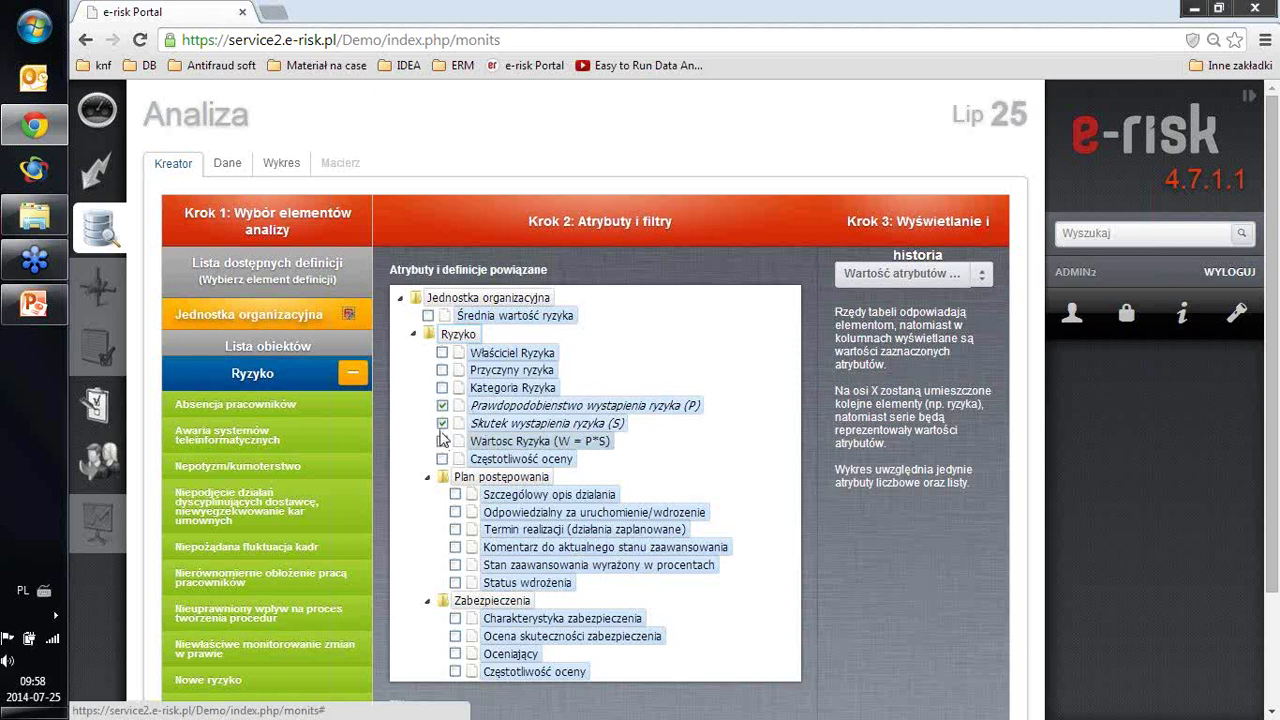
pyautogui.scroll(-3, 480, 600)
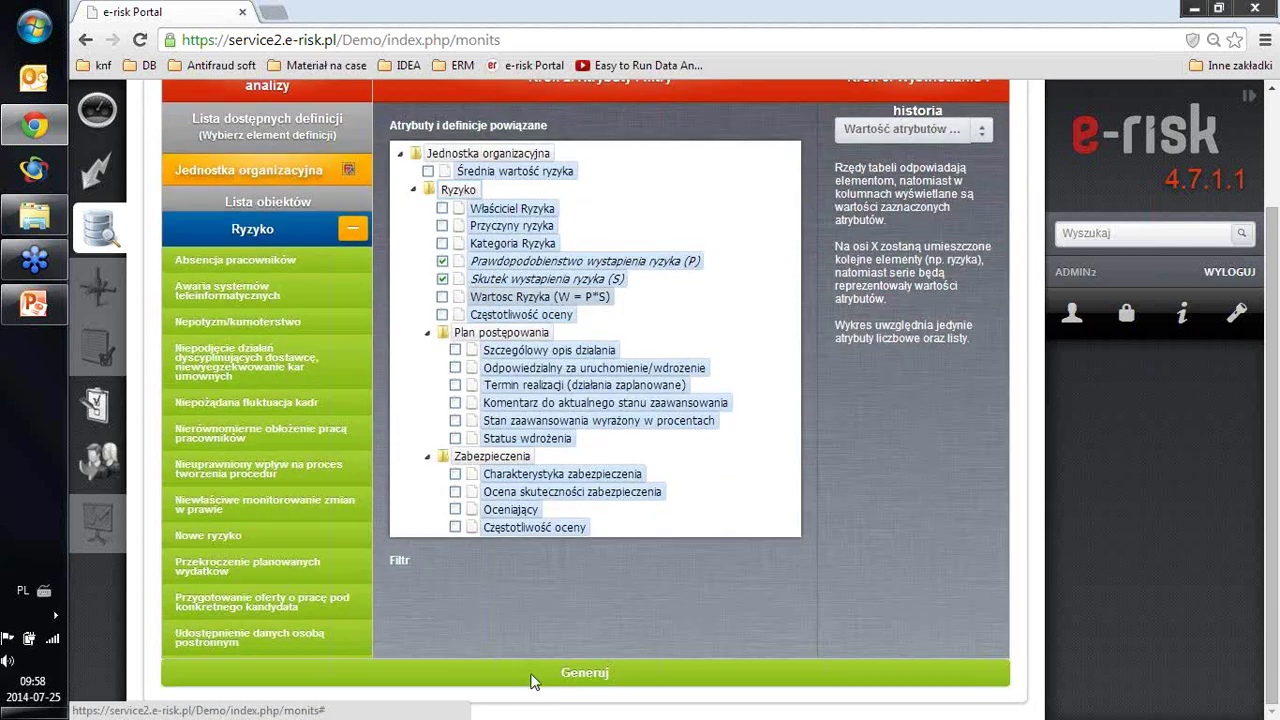
pyautogui.click(530, 678)
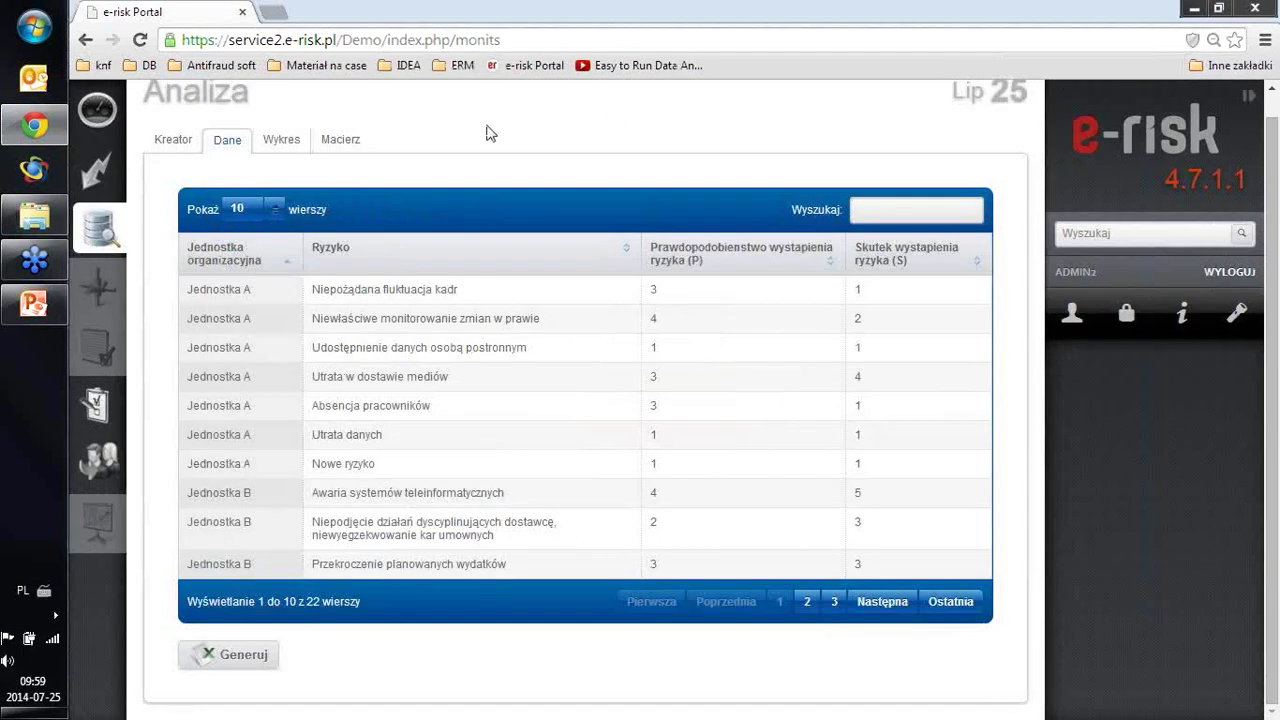
# Set up the risk matrix with Dokładność 5 and Prawdopodobienstwo wystapienia ryzyka (P) on the X axis, ranging from 1 to 5.
pyautogui.click(345, 145)
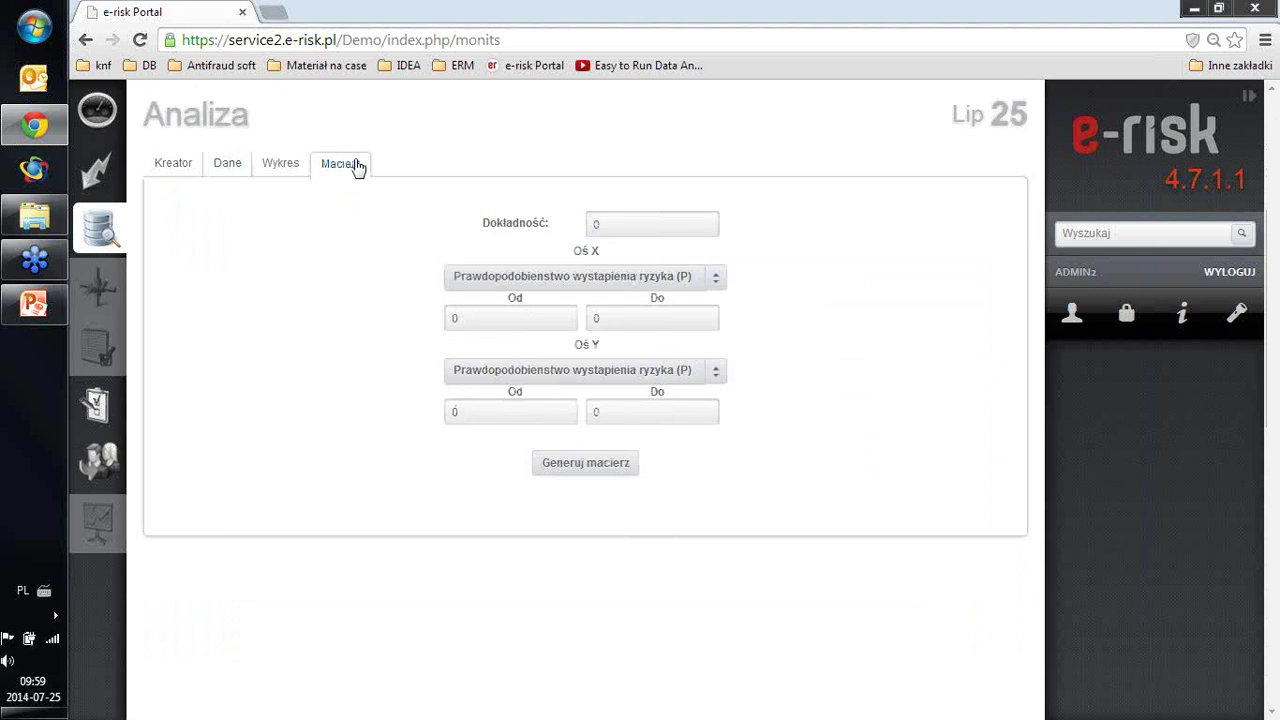
pyautogui.doubleClick(588, 226)
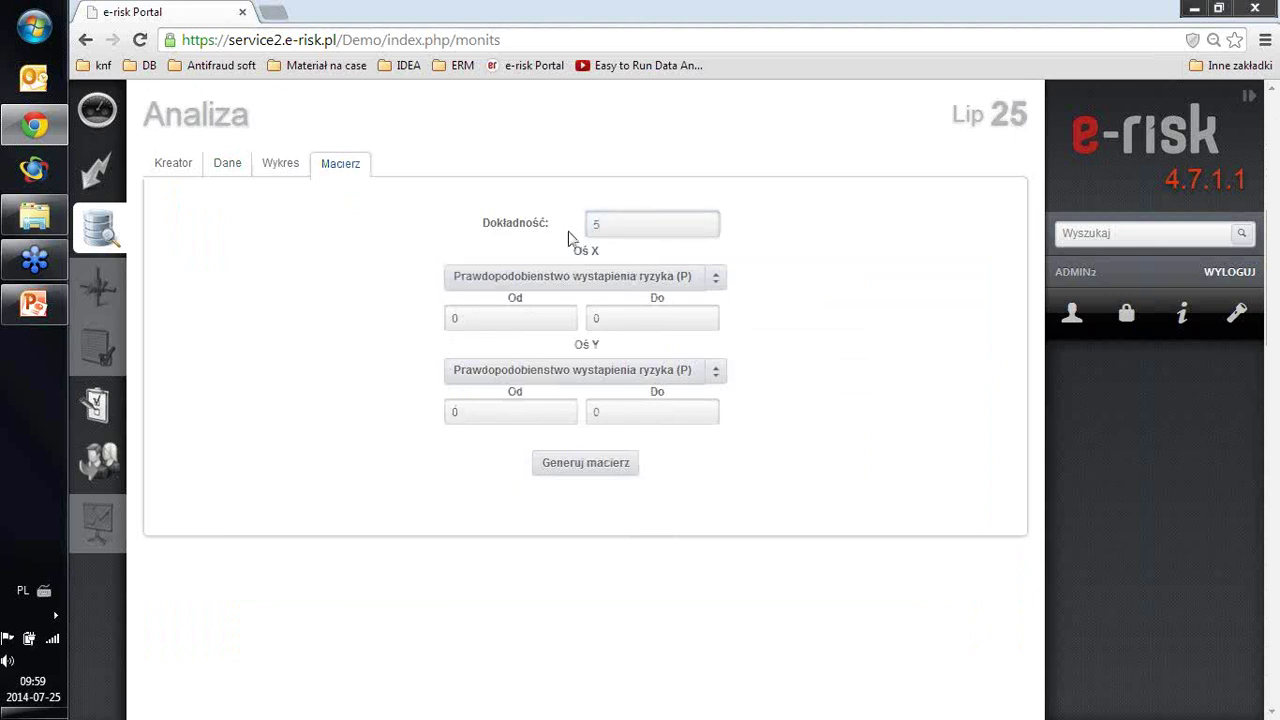
pyautogui.click(544, 274)
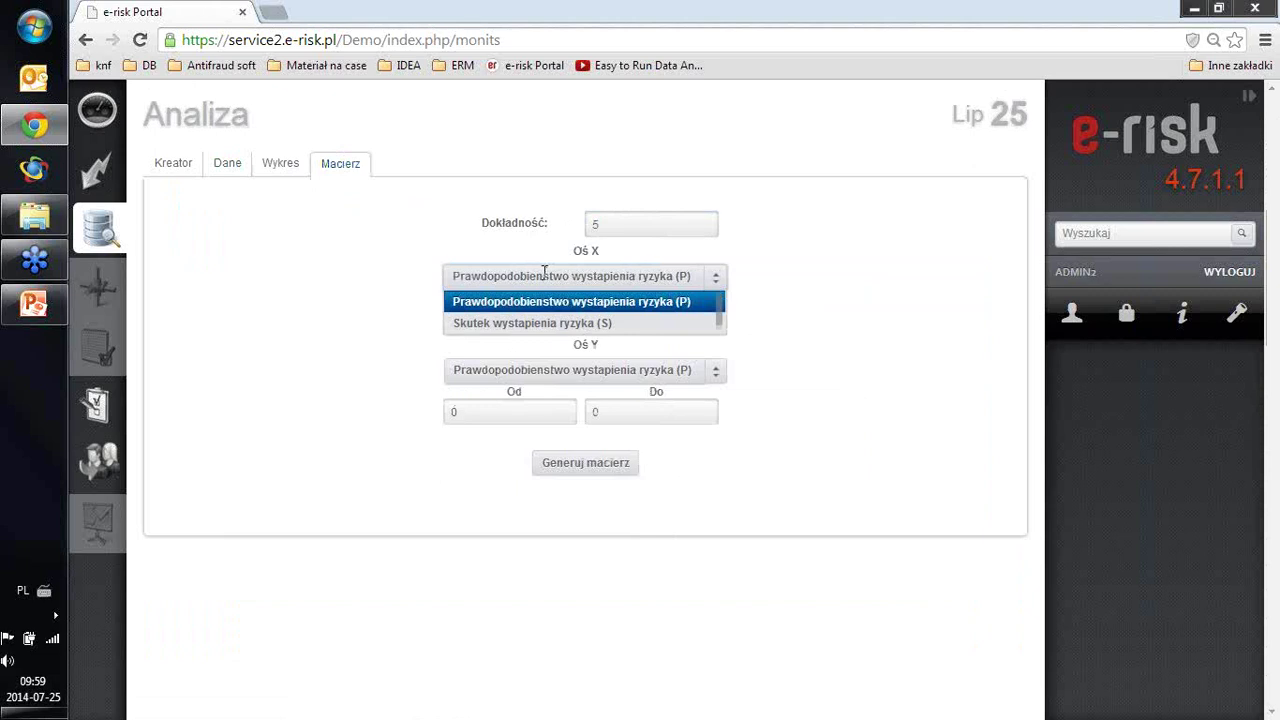
pyautogui.click(544, 273)
pyautogui.moveTo(492, 318); pyautogui.dragTo(442, 320)
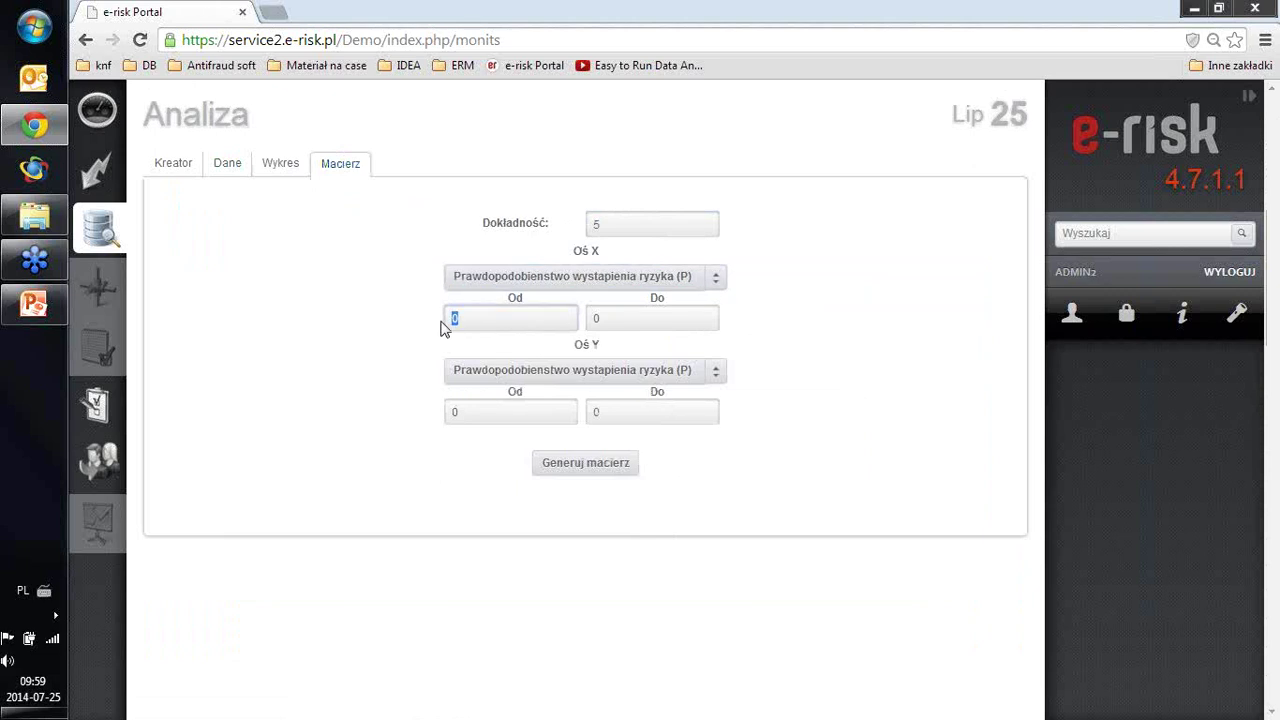
pyautogui.write('1')
pyautogui.moveTo(609, 319); pyautogui.dragTo(588, 320)
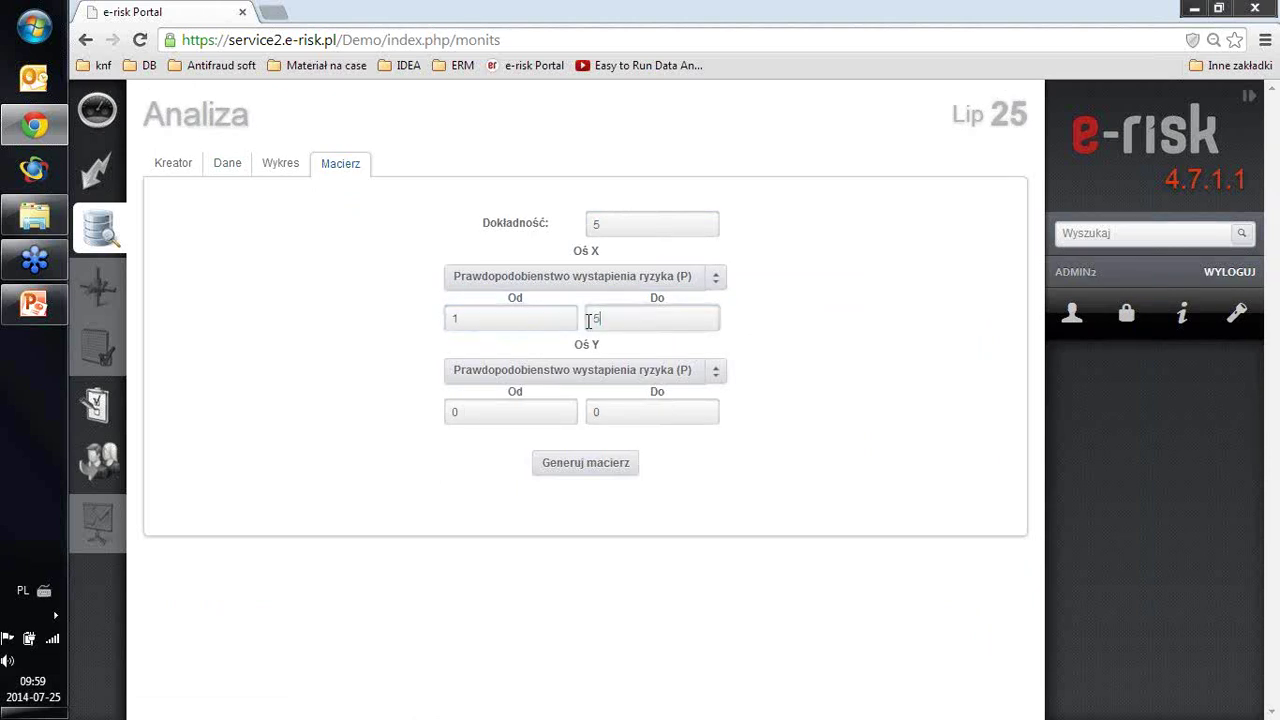
# Assign Skutek wystapienia ryzyka (S) to the matrix's Y axis with a range of 1 to 5 and generate the matrix.
pyautogui.click(536, 372)
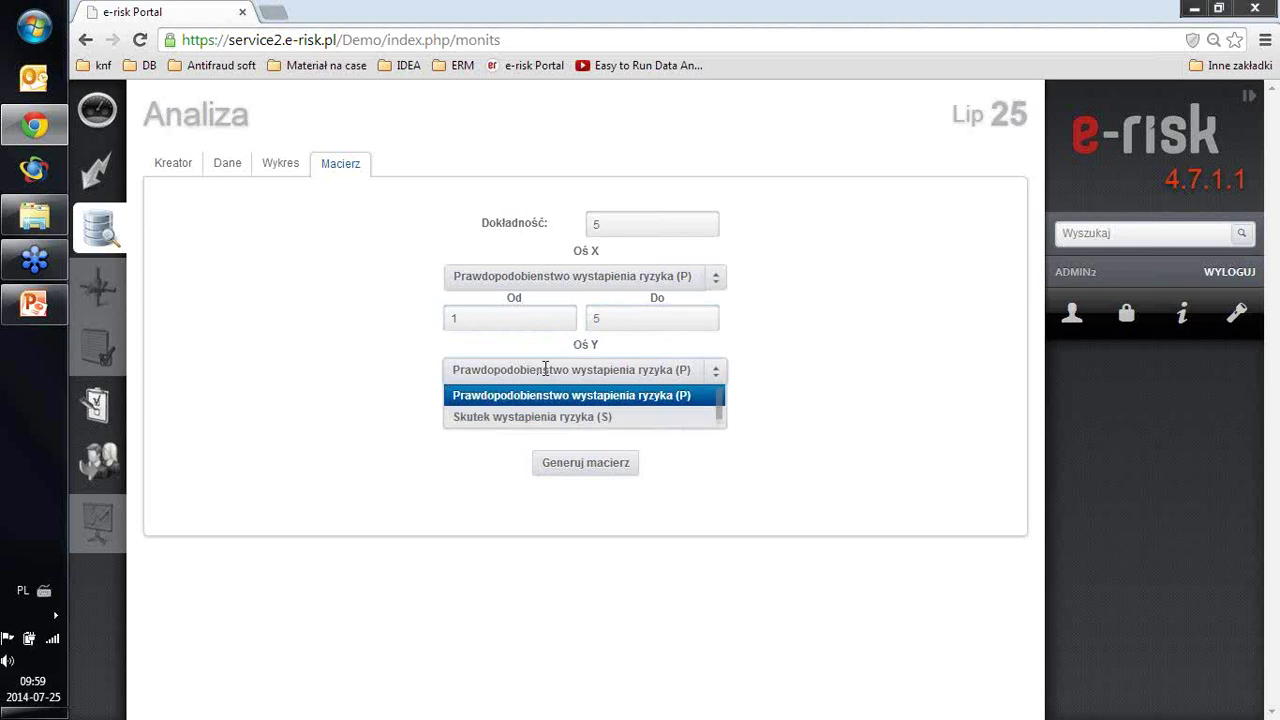
pyautogui.click(531, 418)
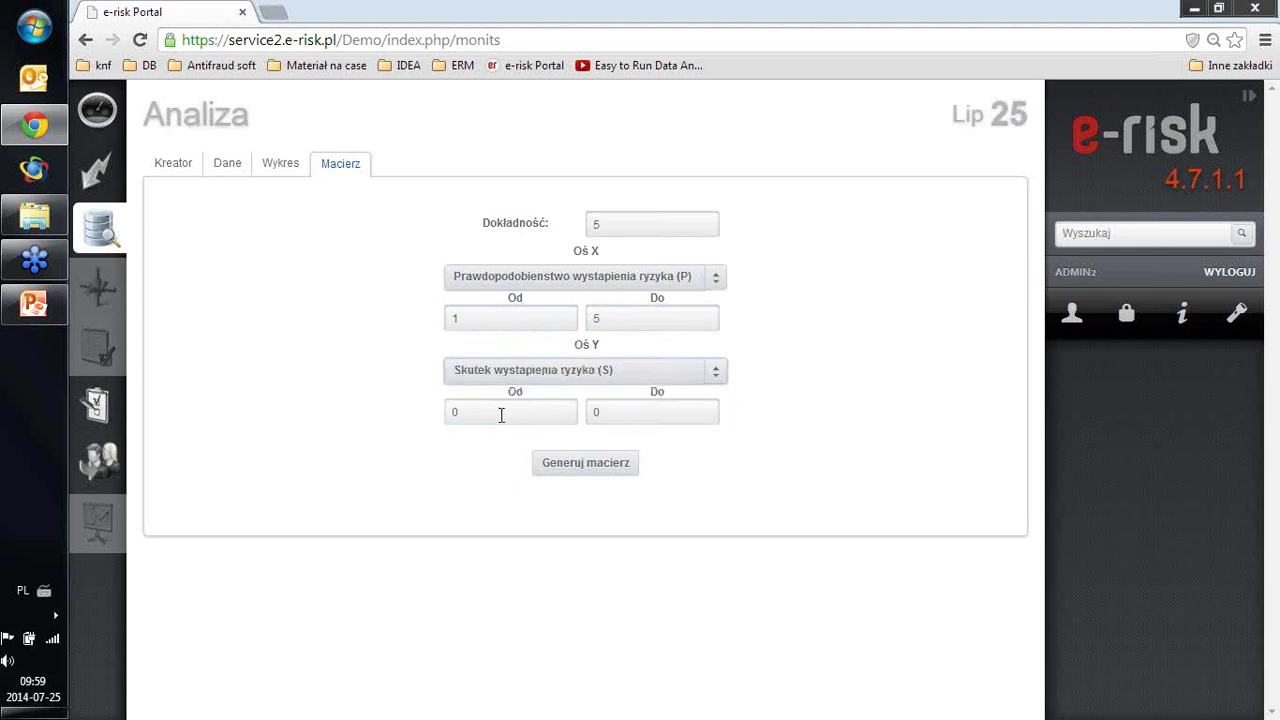
pyautogui.click(453, 415)
pyautogui.doubleClick(588, 418)
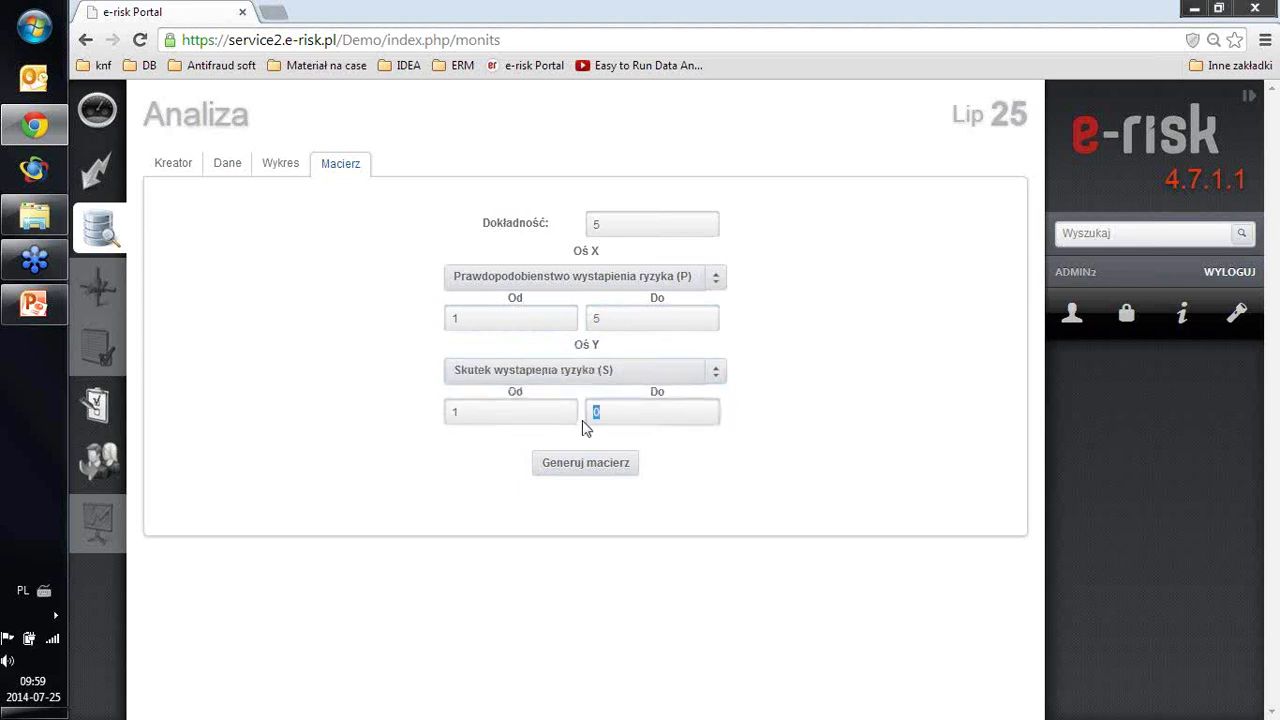
pyautogui.write('5')
pyautogui.click(569, 464)
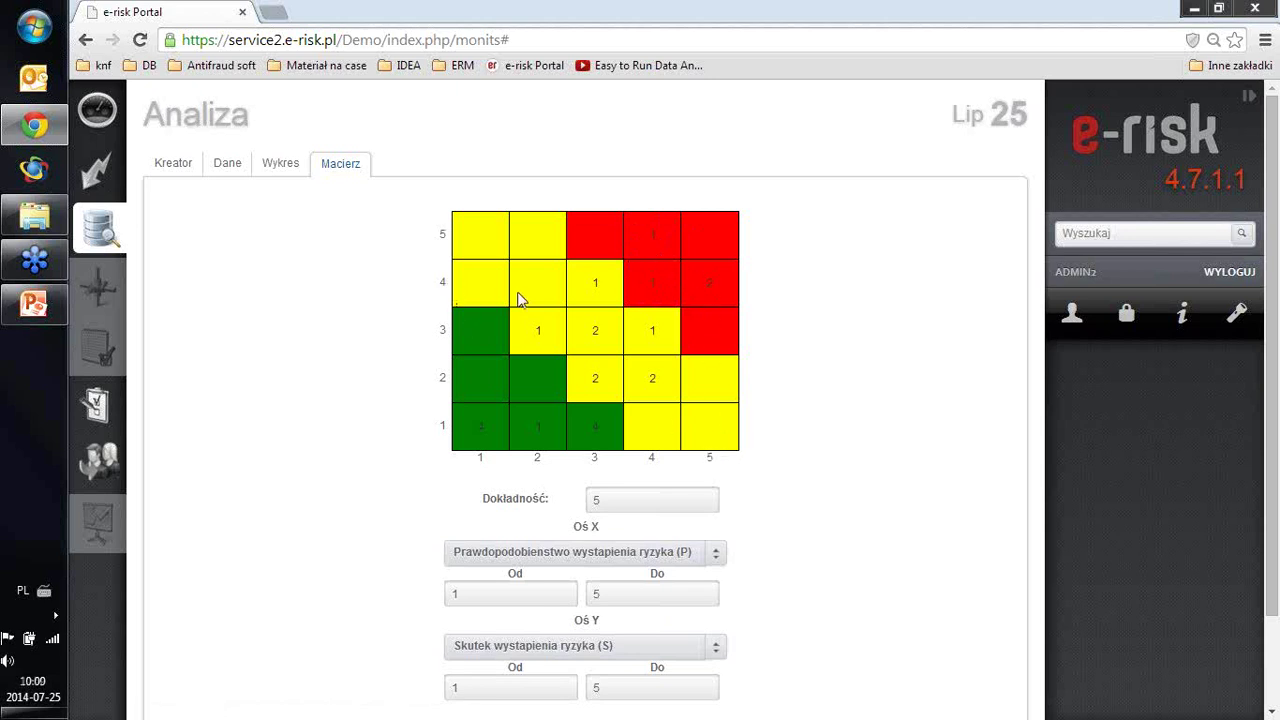
# List the risks in the matrix cell with probability 5 and impact 4 and read their names.
pyautogui.click(713, 288)
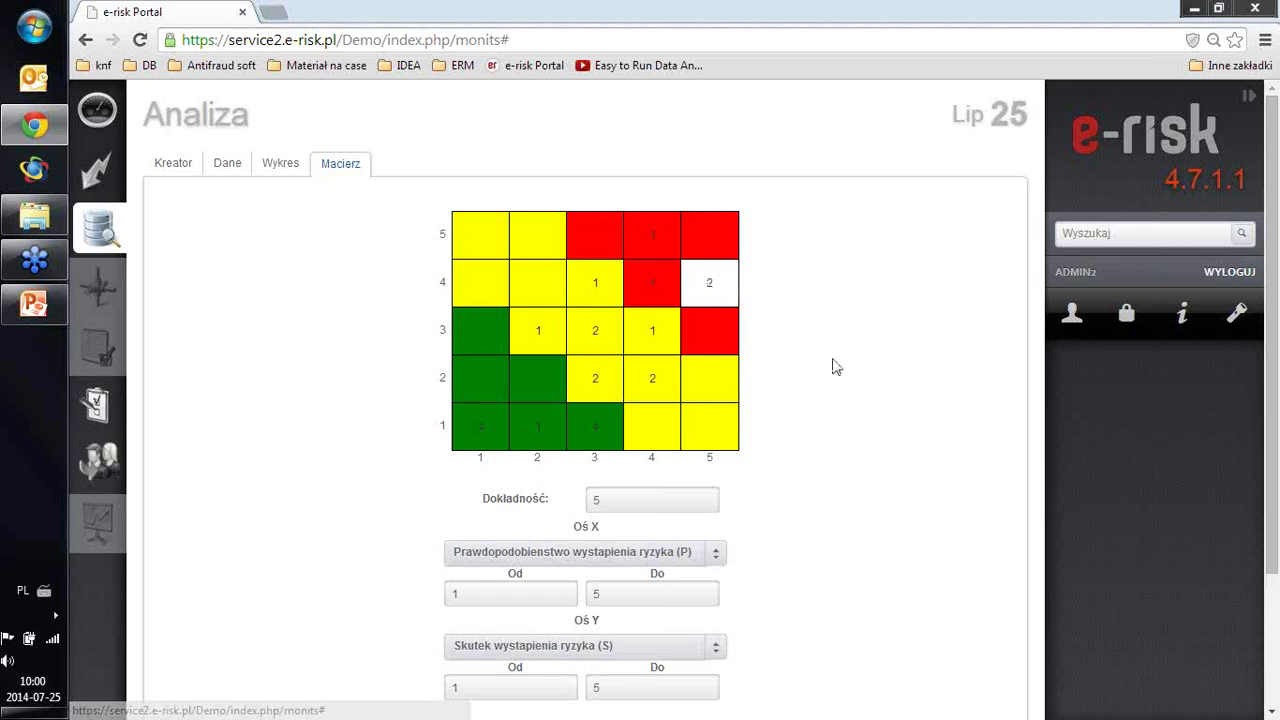
pyautogui.scroll(-2, 836, 367)
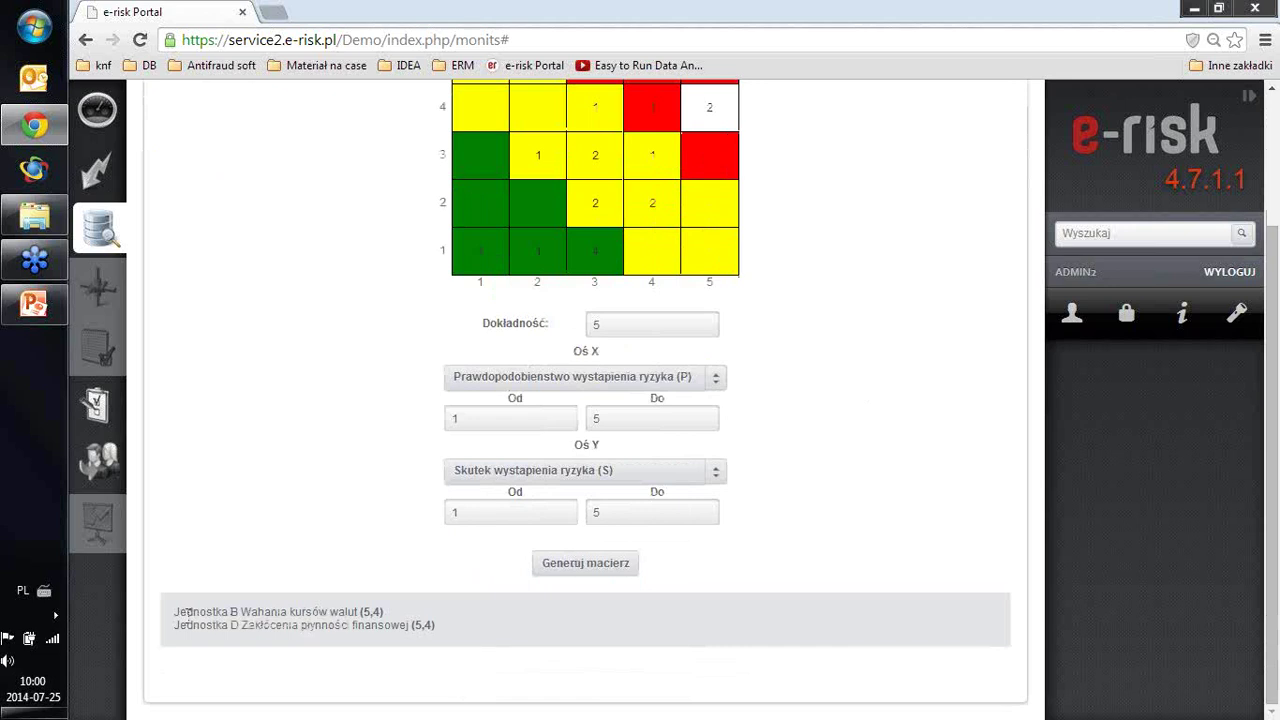
pyautogui.moveTo(174, 612); pyautogui.dragTo(445, 627)
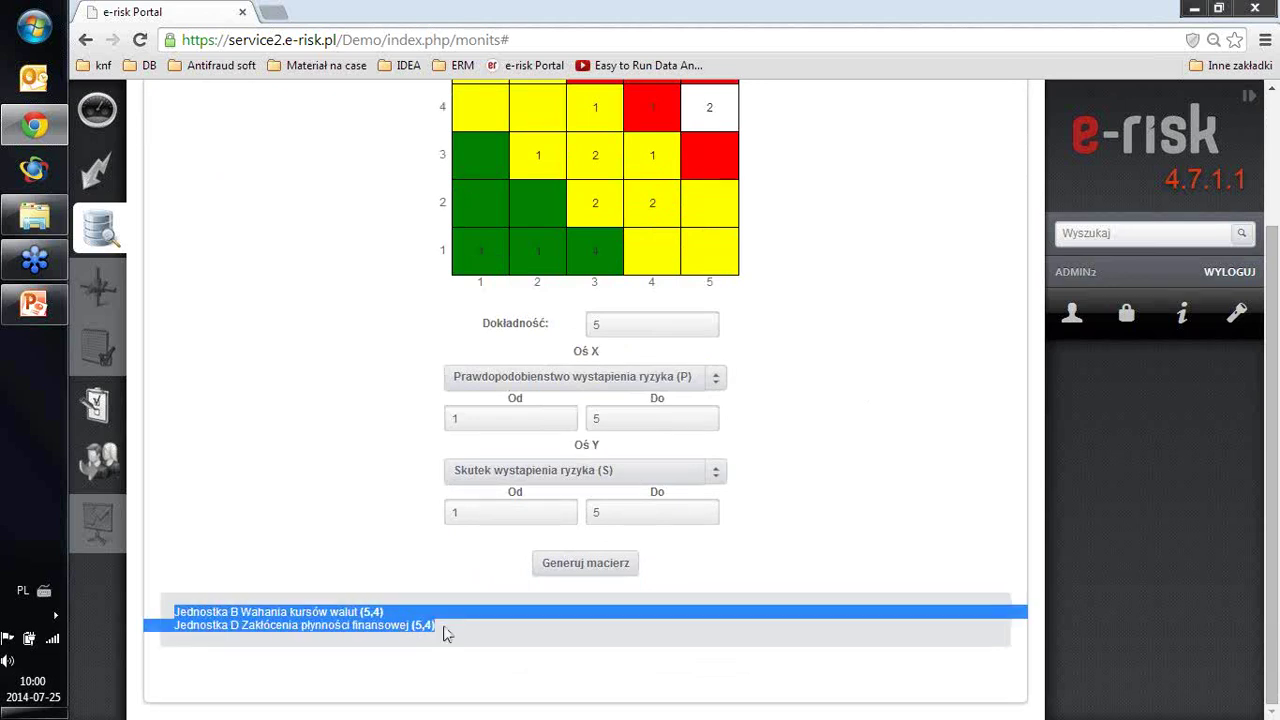
pyautogui.click(445, 627)
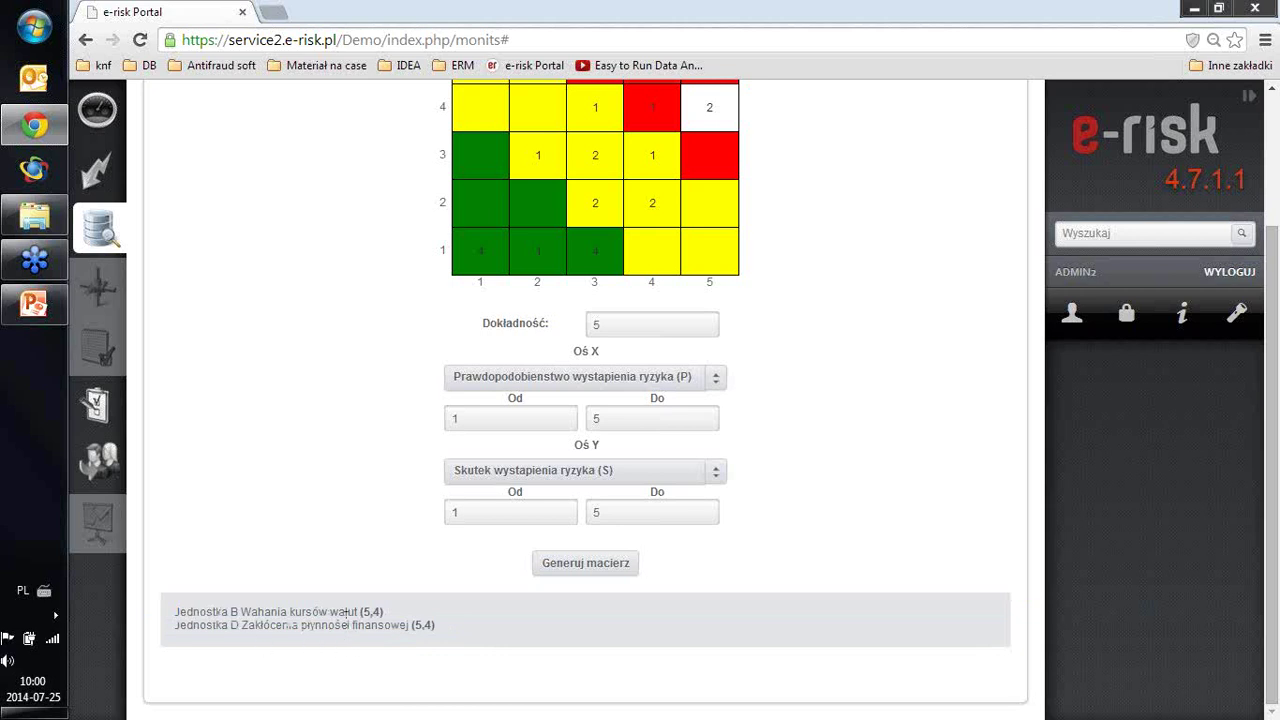
pyautogui.scroll(3, 743, 506)
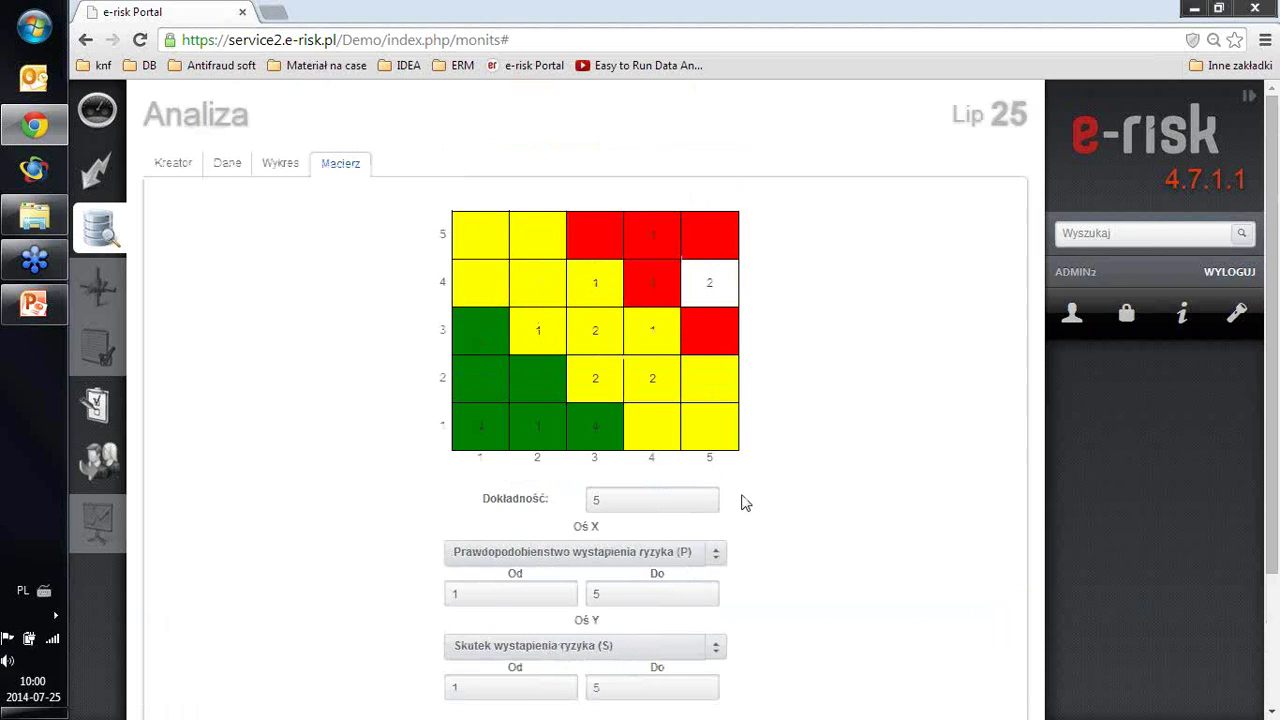
# List the risks in the matrix cell with probability 3 and impact 3 and read their names.
pyautogui.click(597, 335)
pyautogui.scroll(-3, 590, 445)
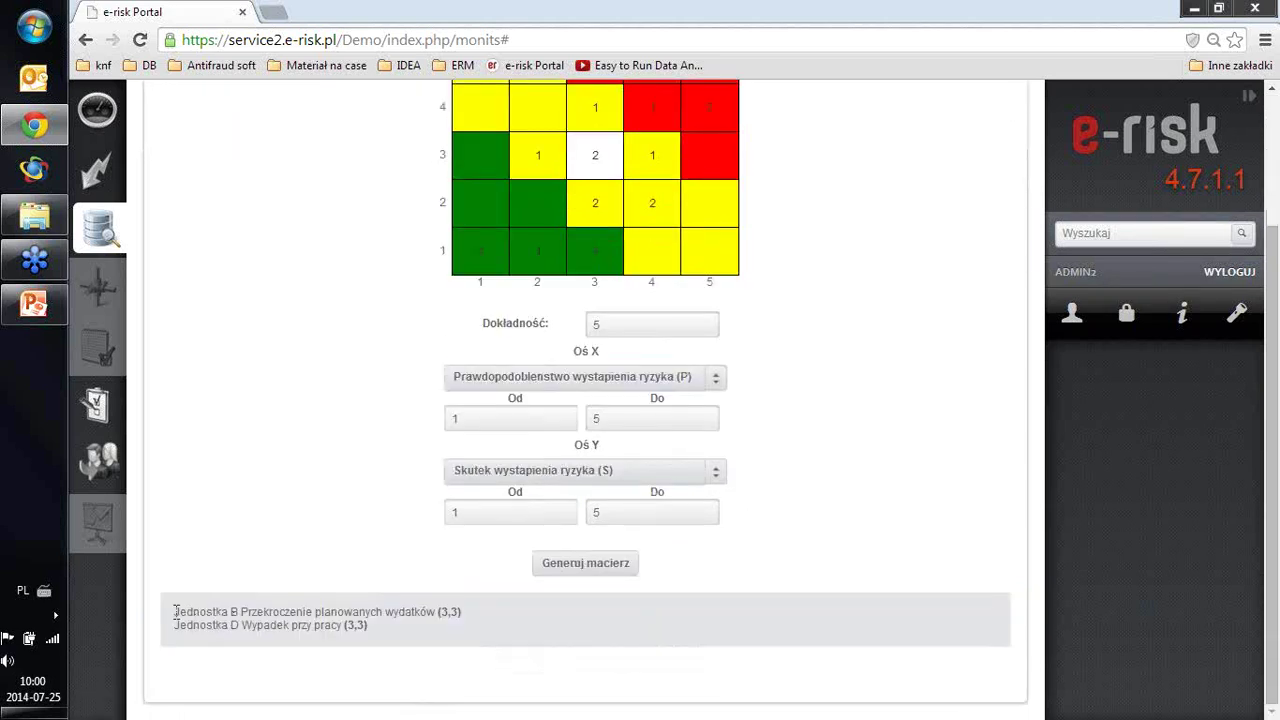
pyautogui.moveTo(174, 608); pyautogui.dragTo(386, 637)
pyautogui.click(388, 641)
pyautogui.scroll(3, 378, 631)
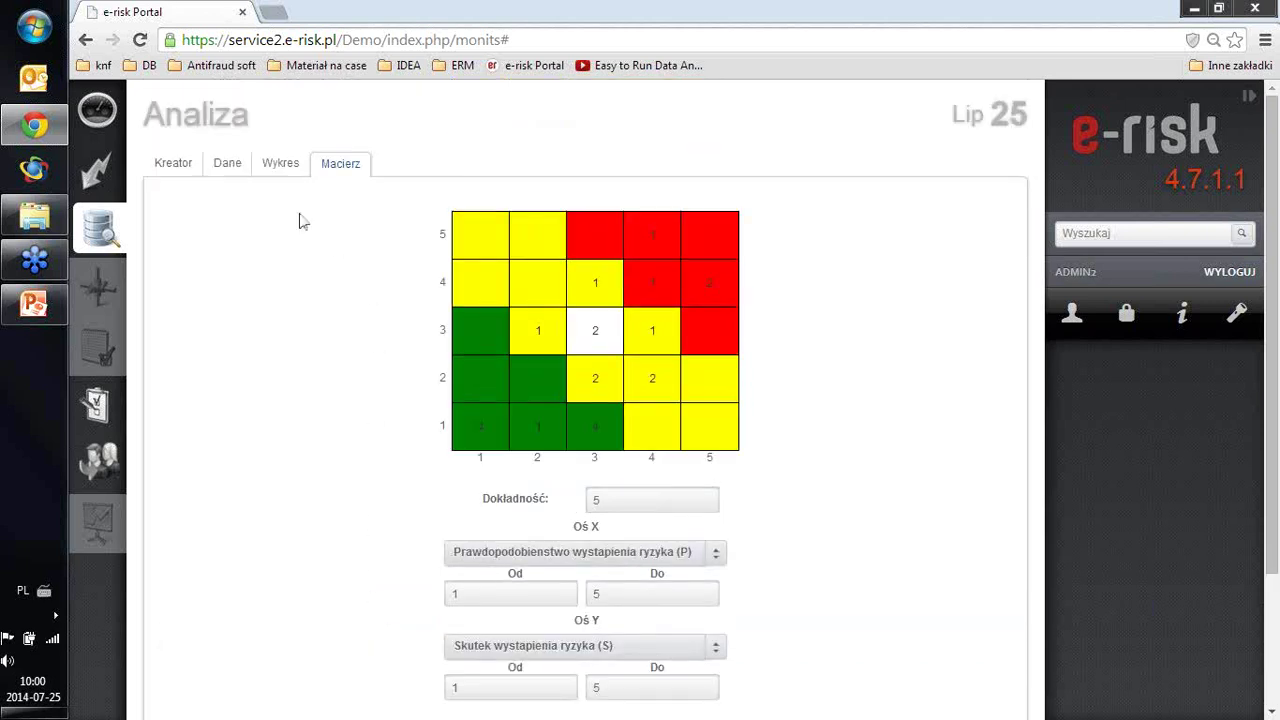
# Add all Zabezpieczenia objects with Ocena skuteczności zabezpieczenia to the analysis, generate and review the data table, and return to the analysis creator.
pyautogui.click(167, 163)
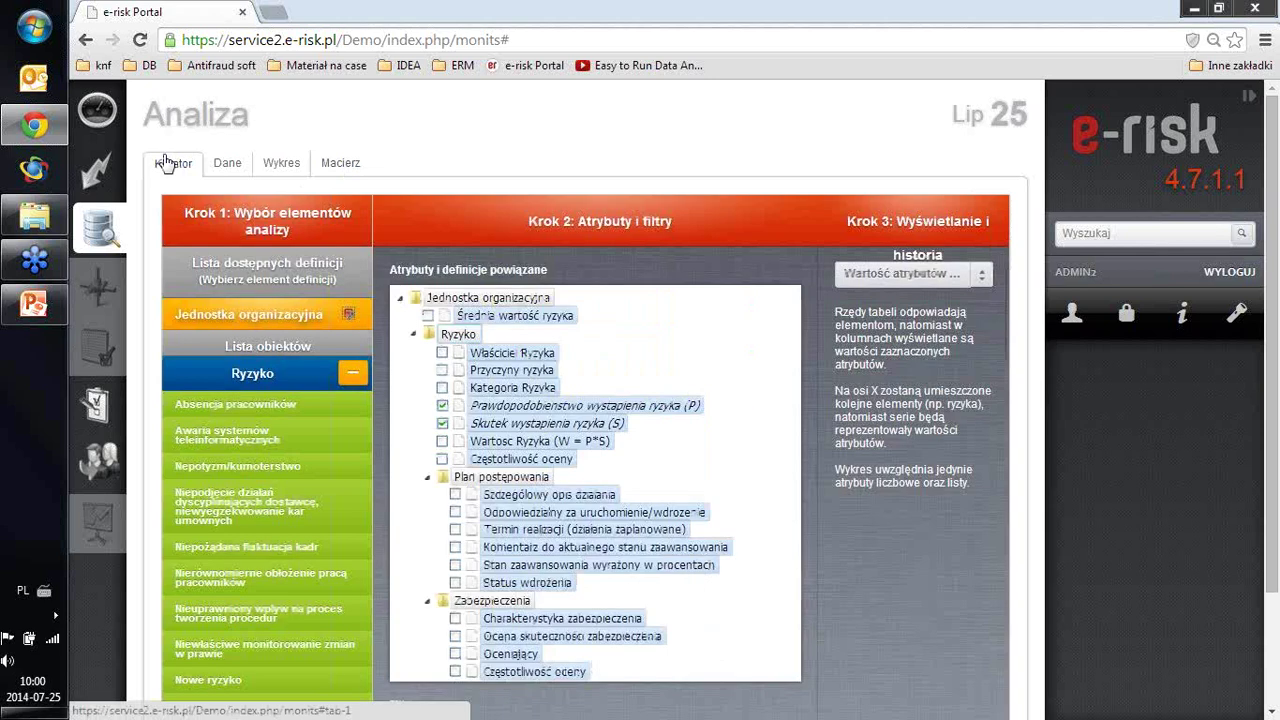
pyautogui.scroll(-2, 418, 360)
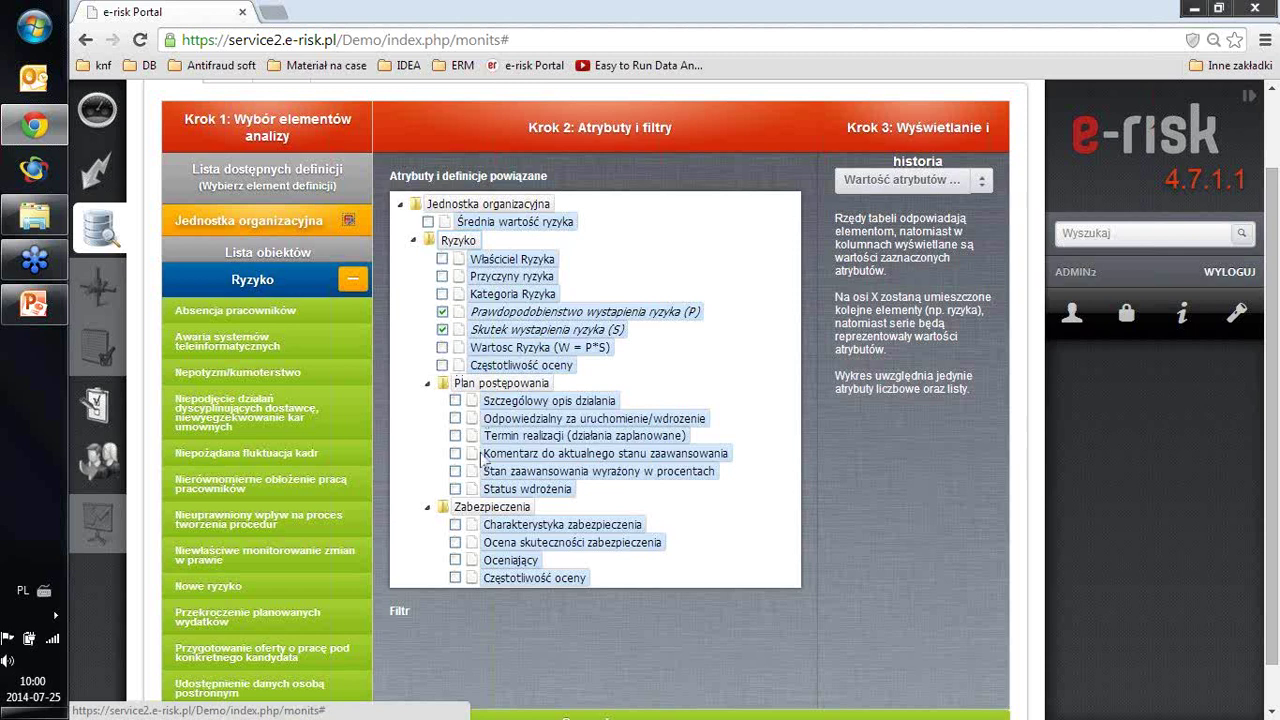
pyautogui.click(478, 512)
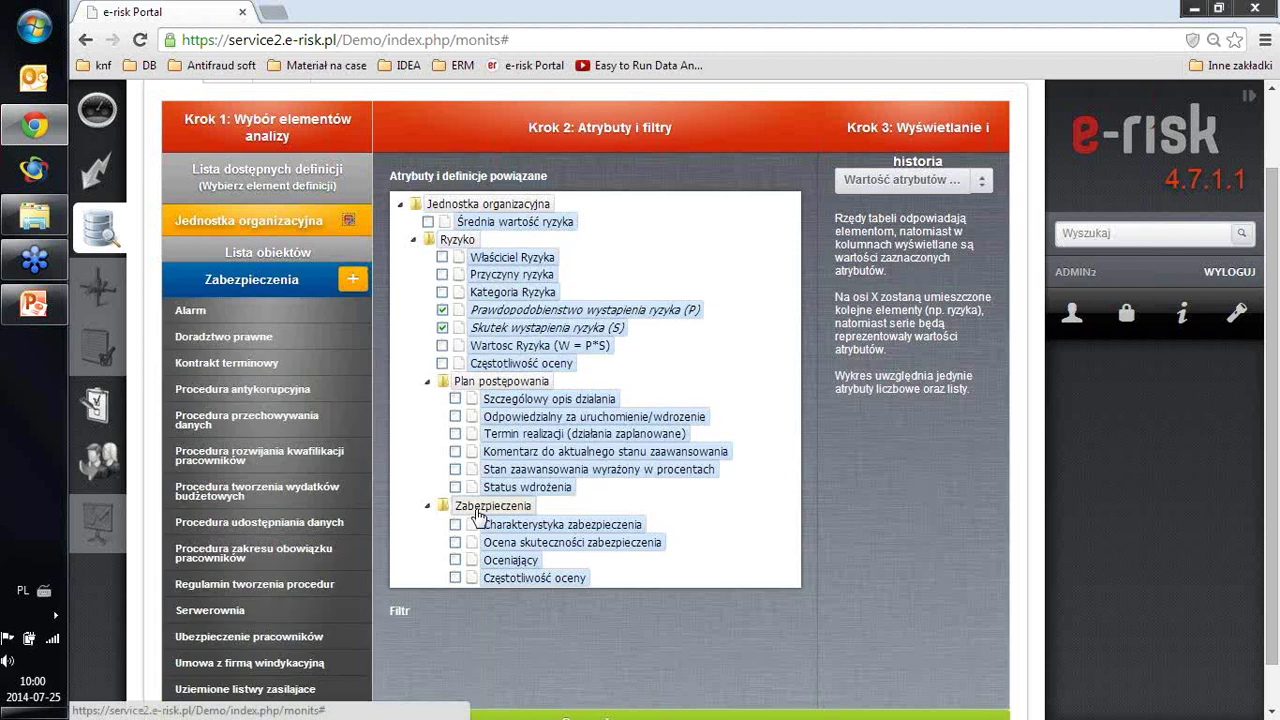
pyautogui.click(352, 283)
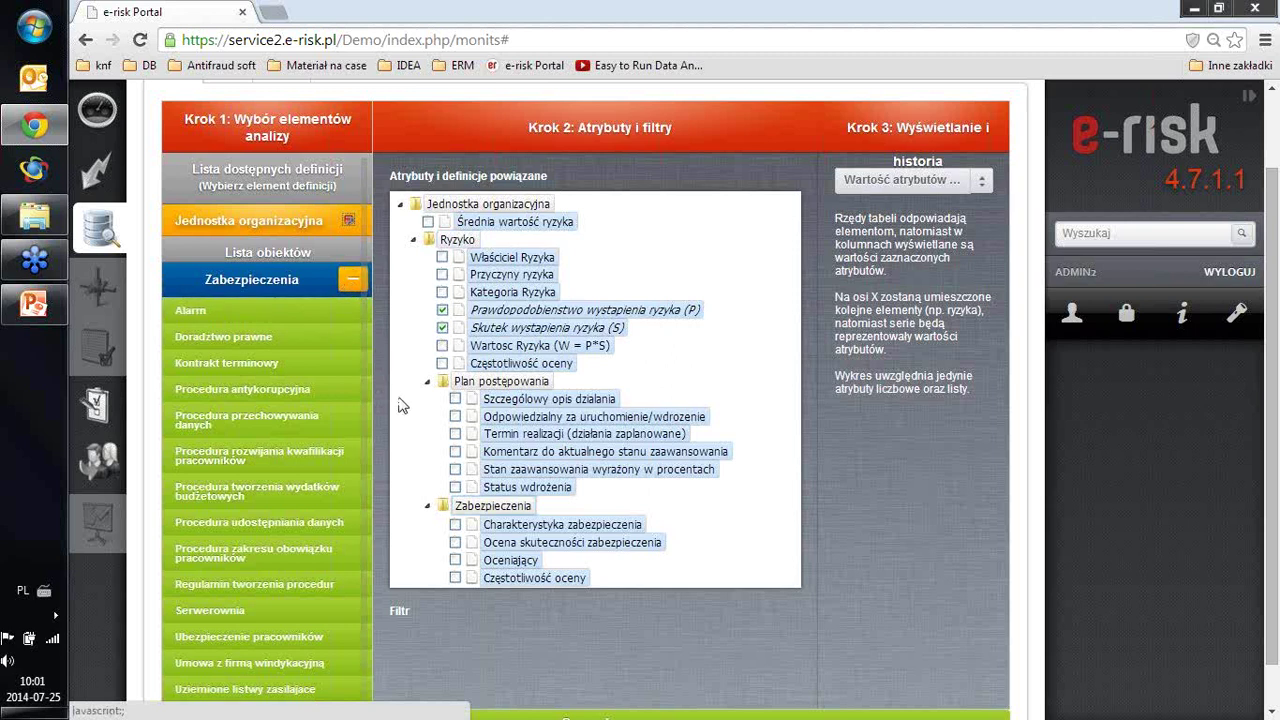
pyautogui.click(455, 542)
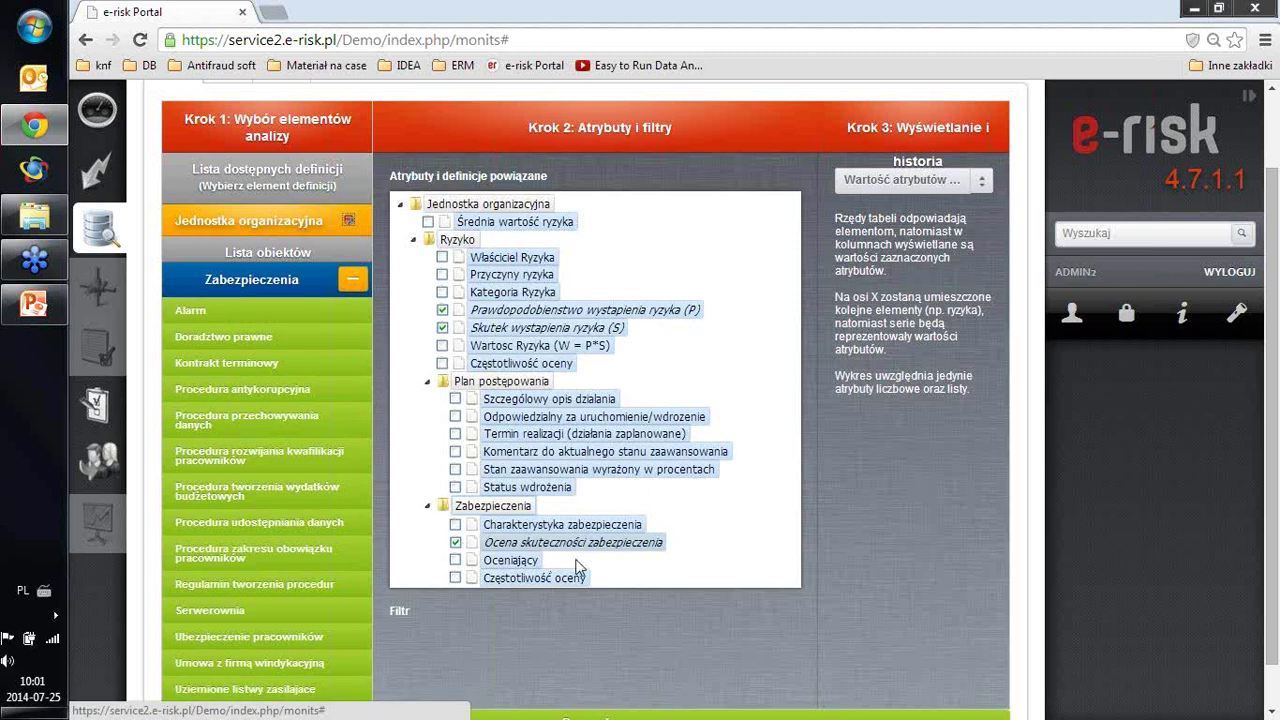
pyautogui.scroll(-1, 571, 571)
pyautogui.click(566, 673)
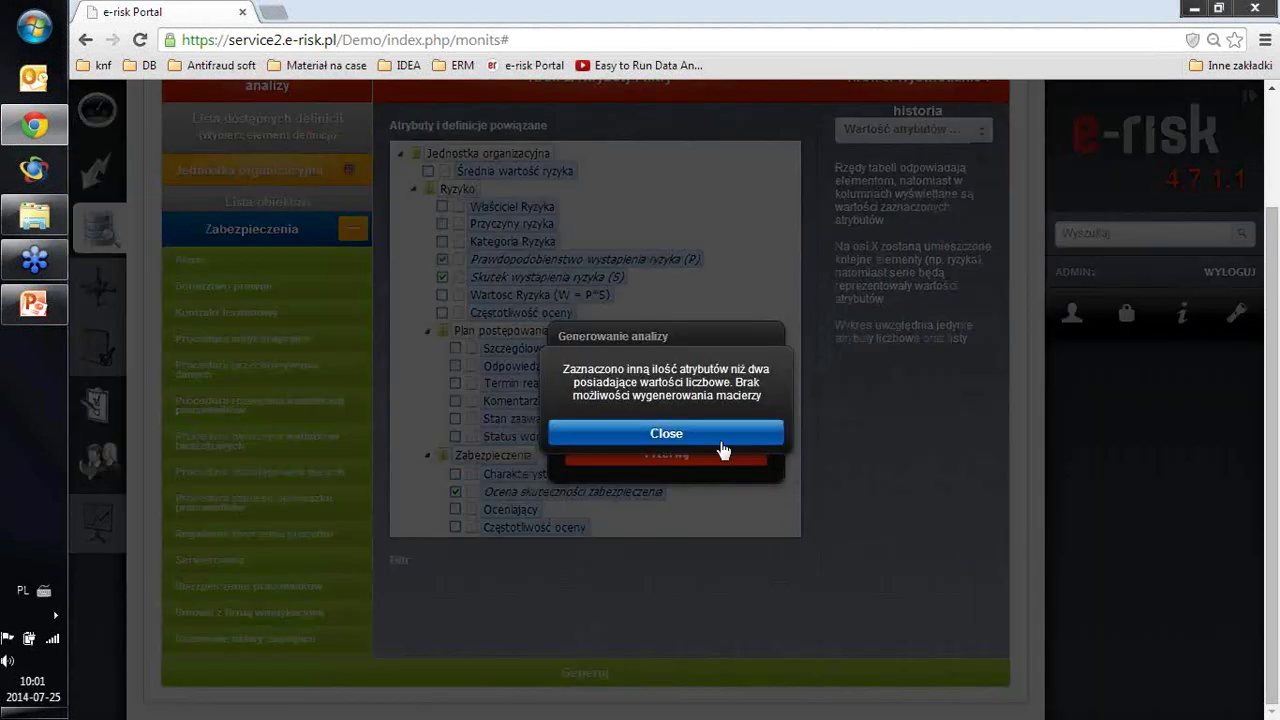
pyautogui.click(706, 437)
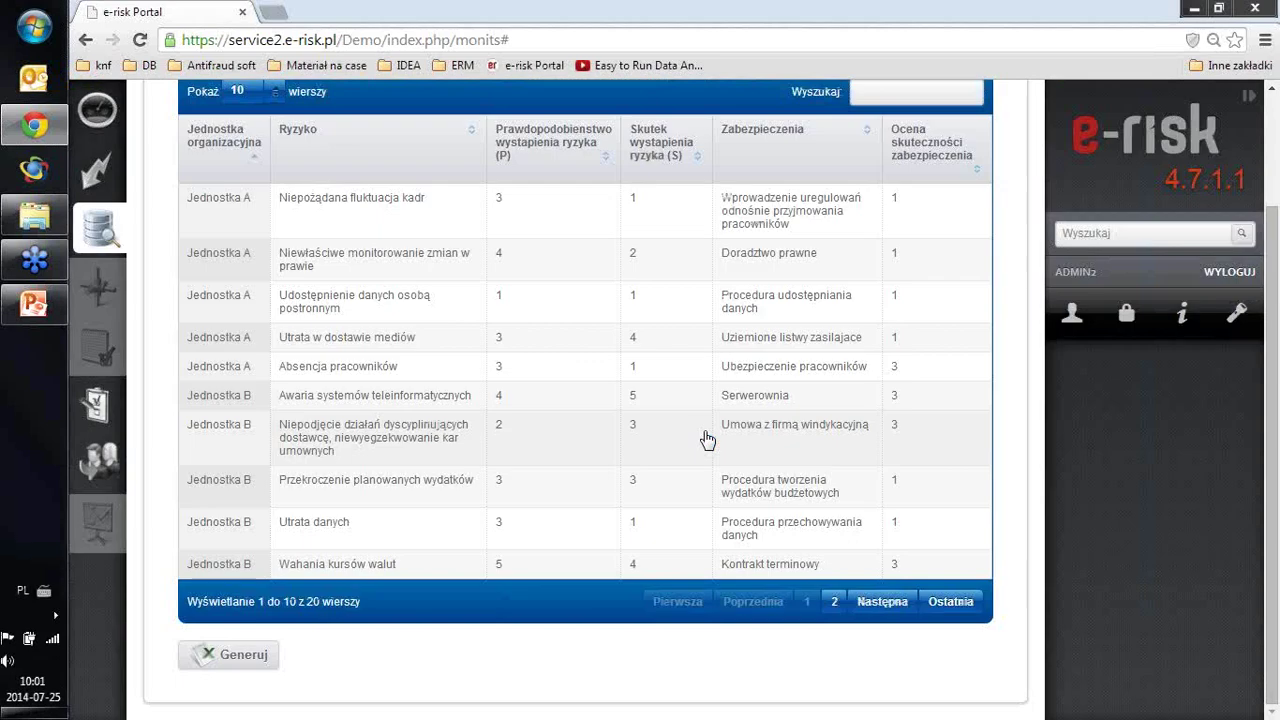
pyautogui.scroll(1, 706, 437)
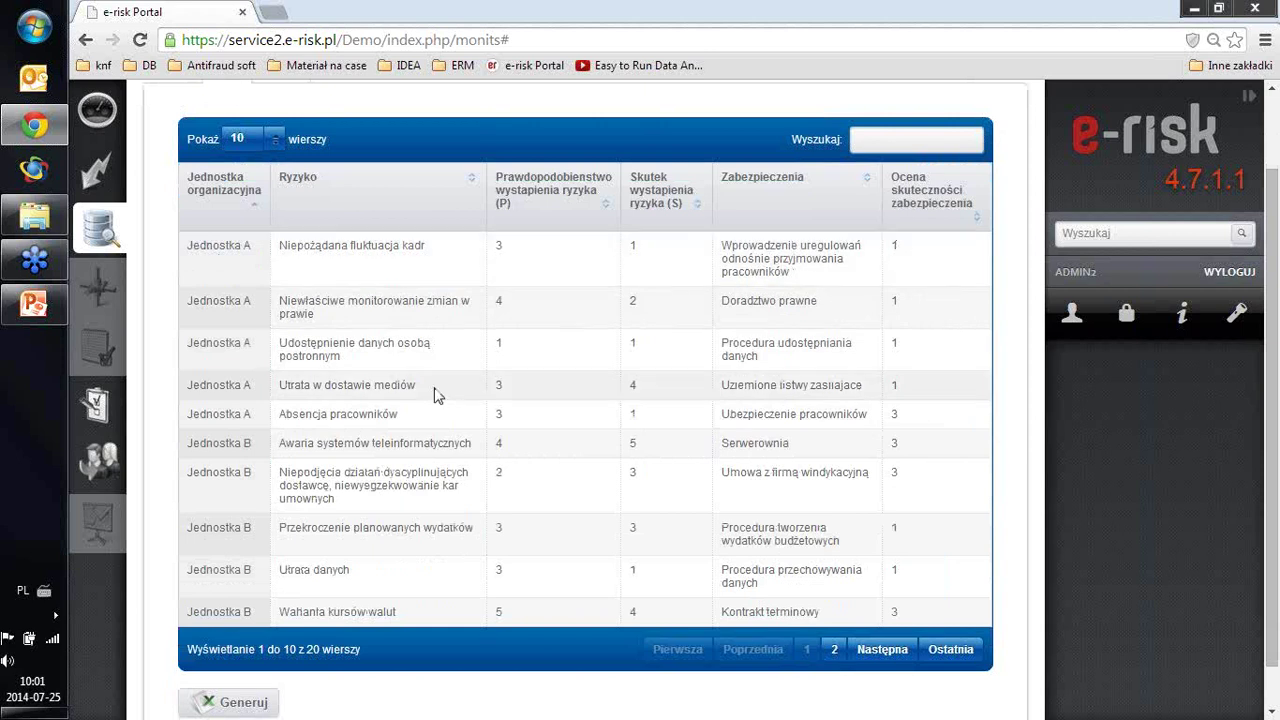
pyautogui.scroll(1, 405, 398)
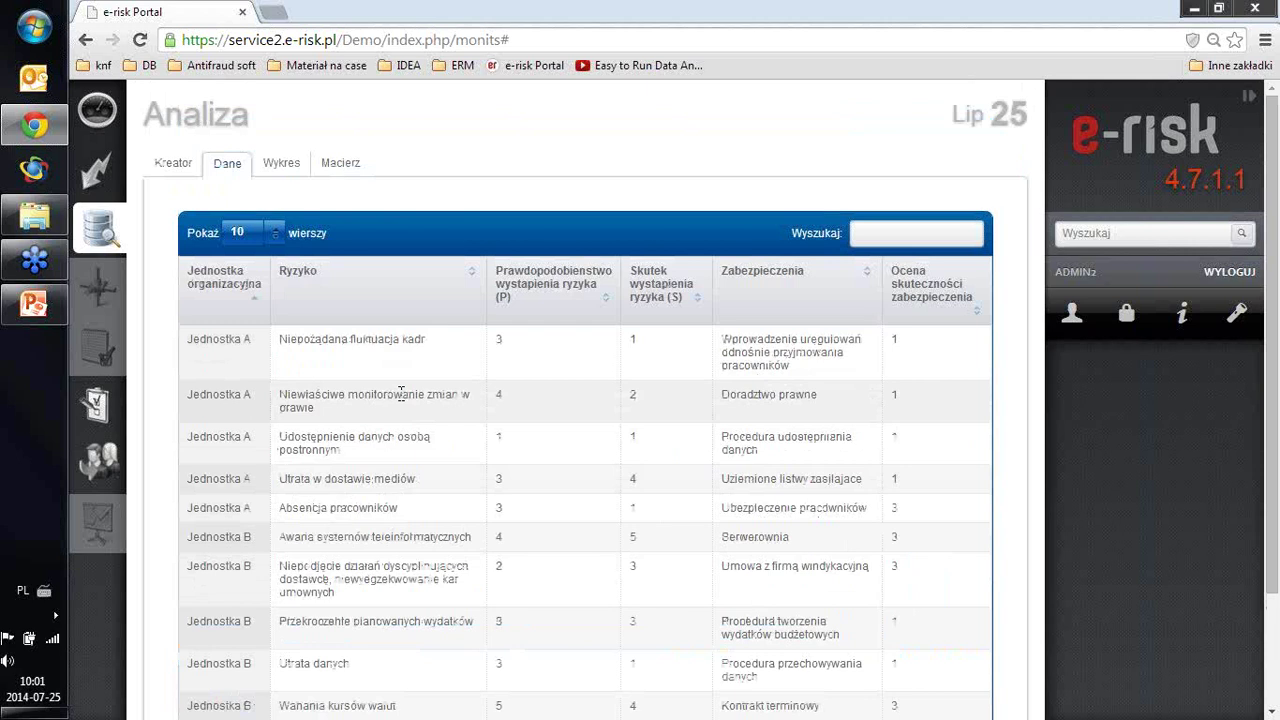
pyautogui.click(176, 165)
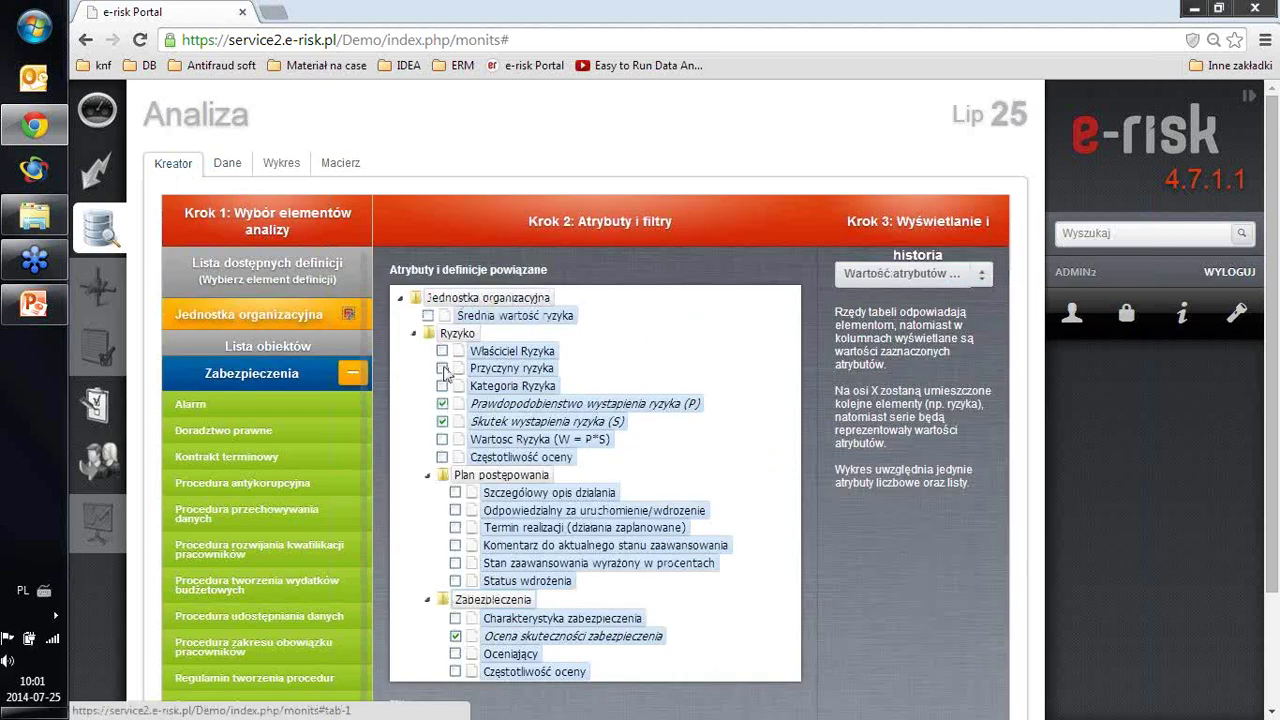
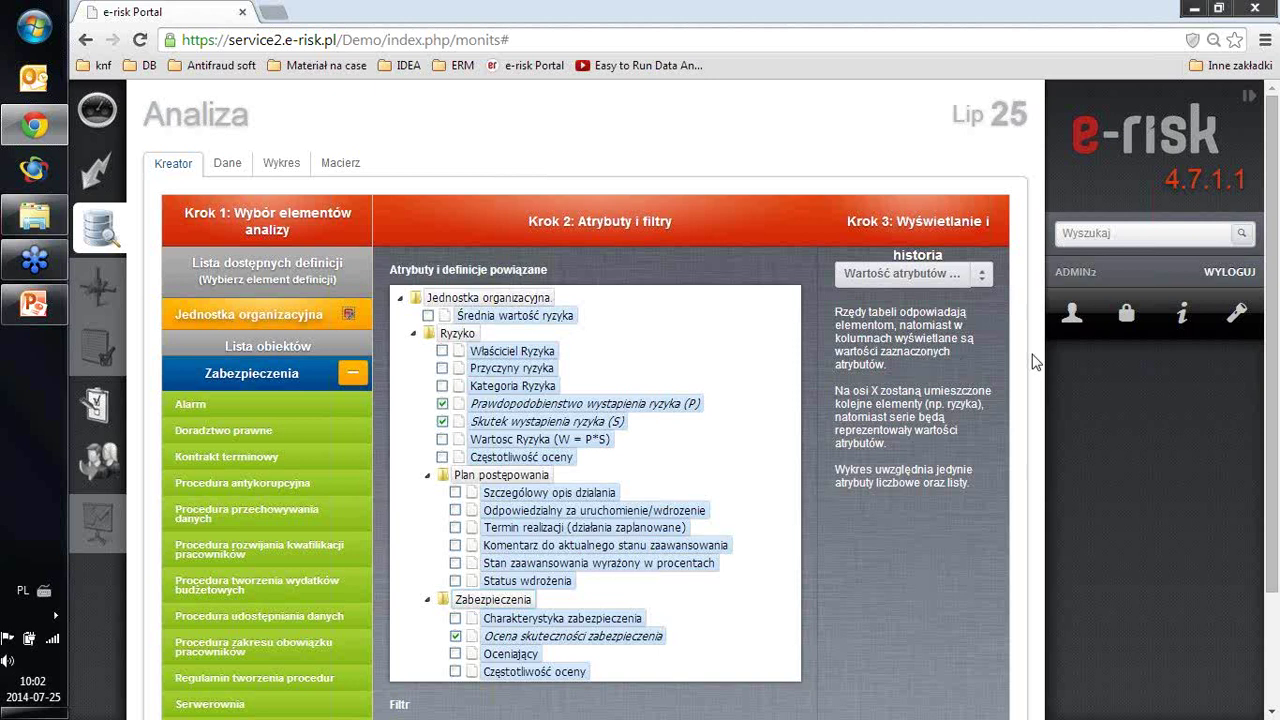
# Log out of the portal and log back in with the administrator's login and account password.
pyautogui.click(1227, 273)
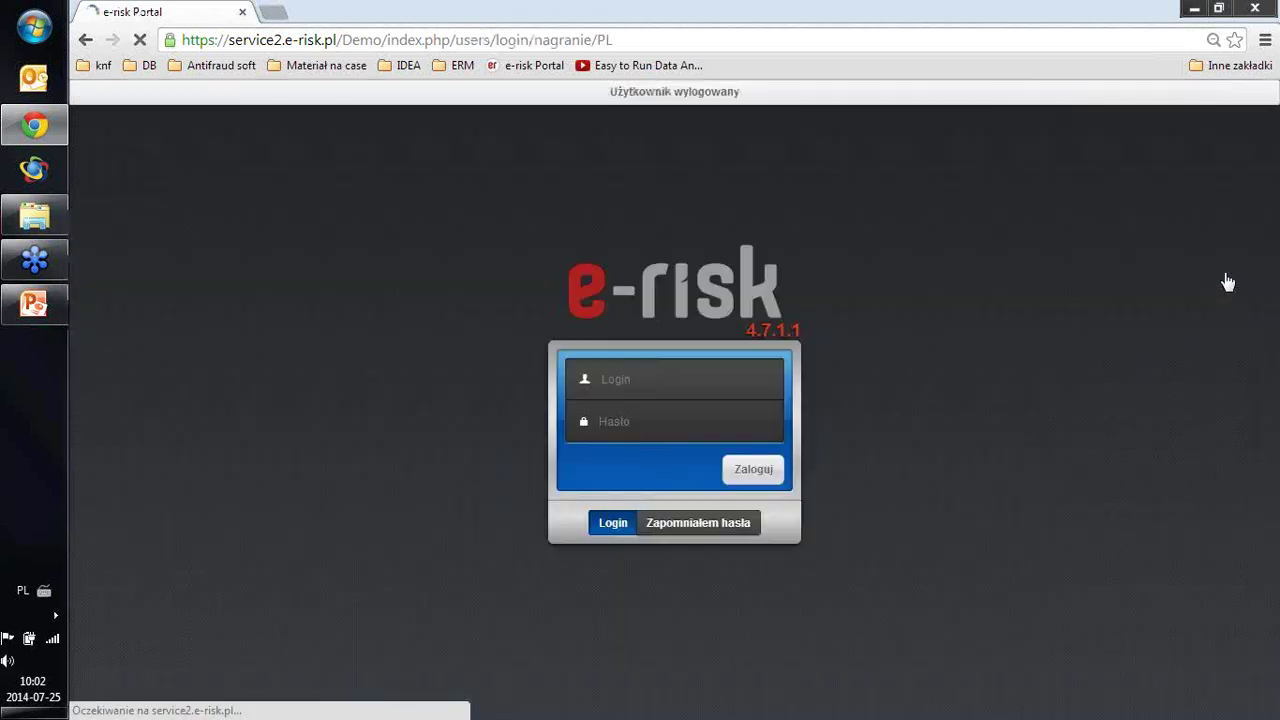
pyautogui.click(616, 382)
pyautogui.write('admin2')
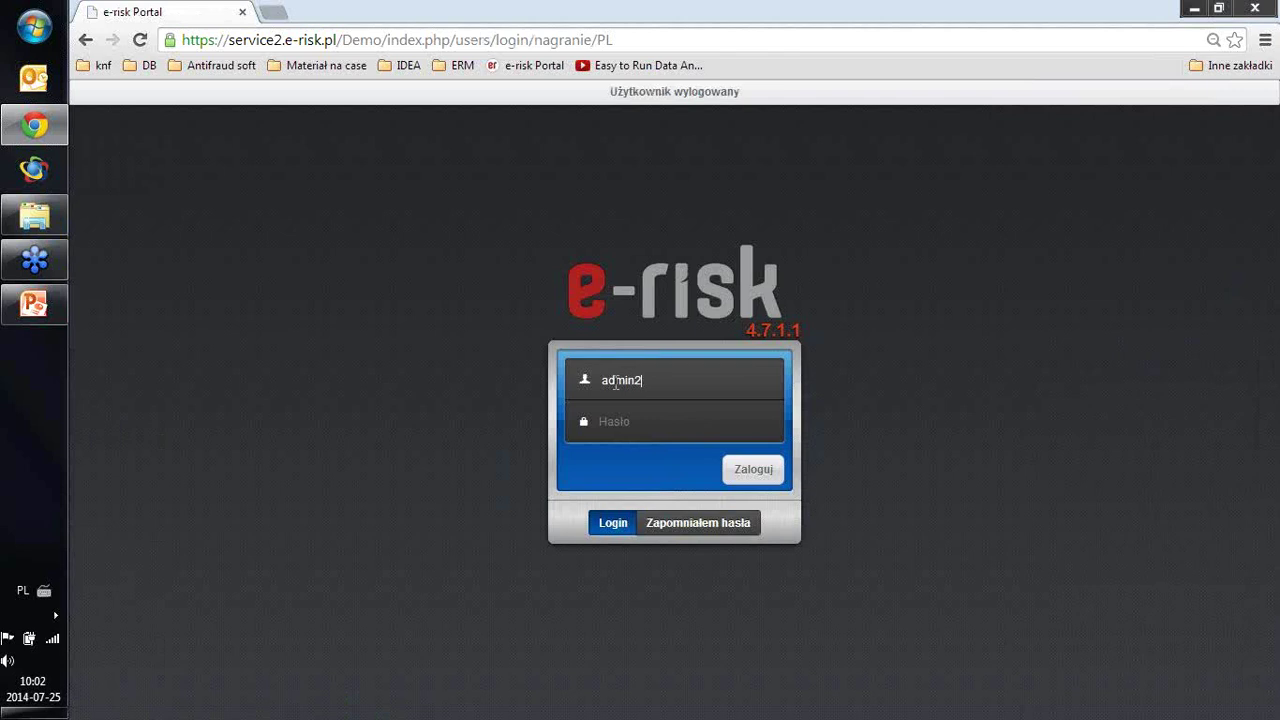
pyautogui.press('Return')
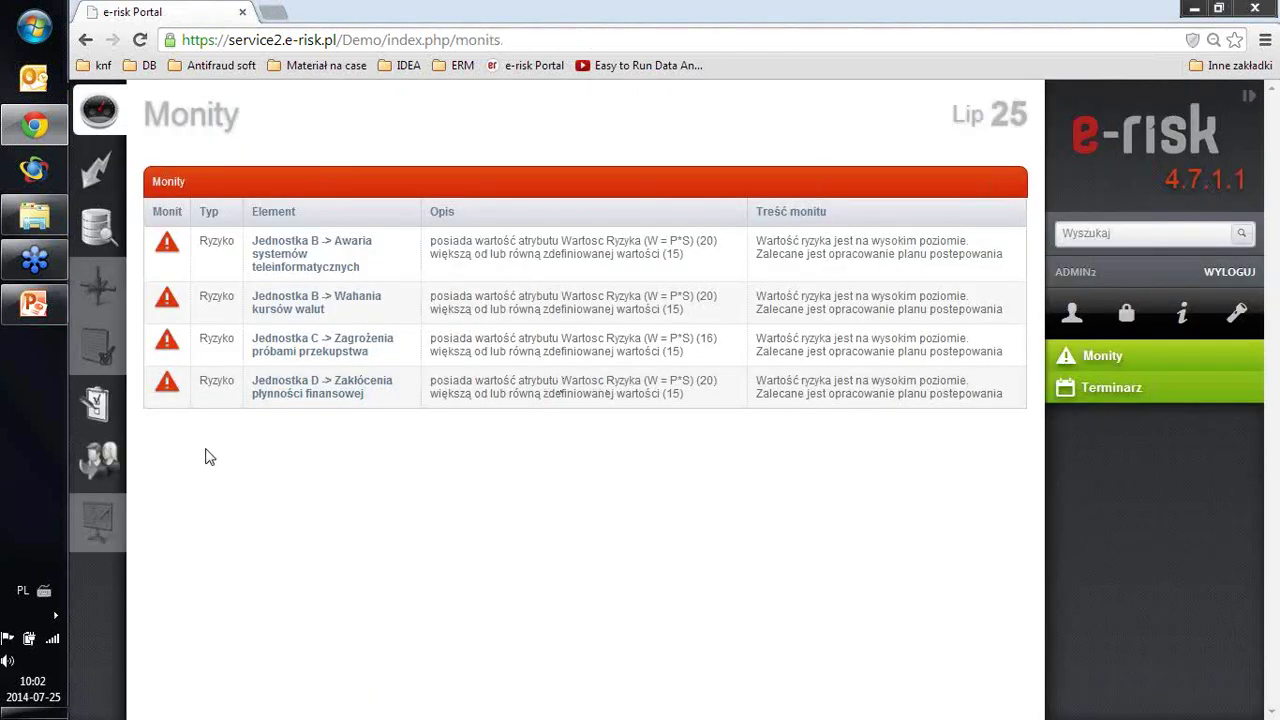
# Open the form creator (Kreator formularzy) in the portal's configuration area.
pyautogui.click(101, 414)
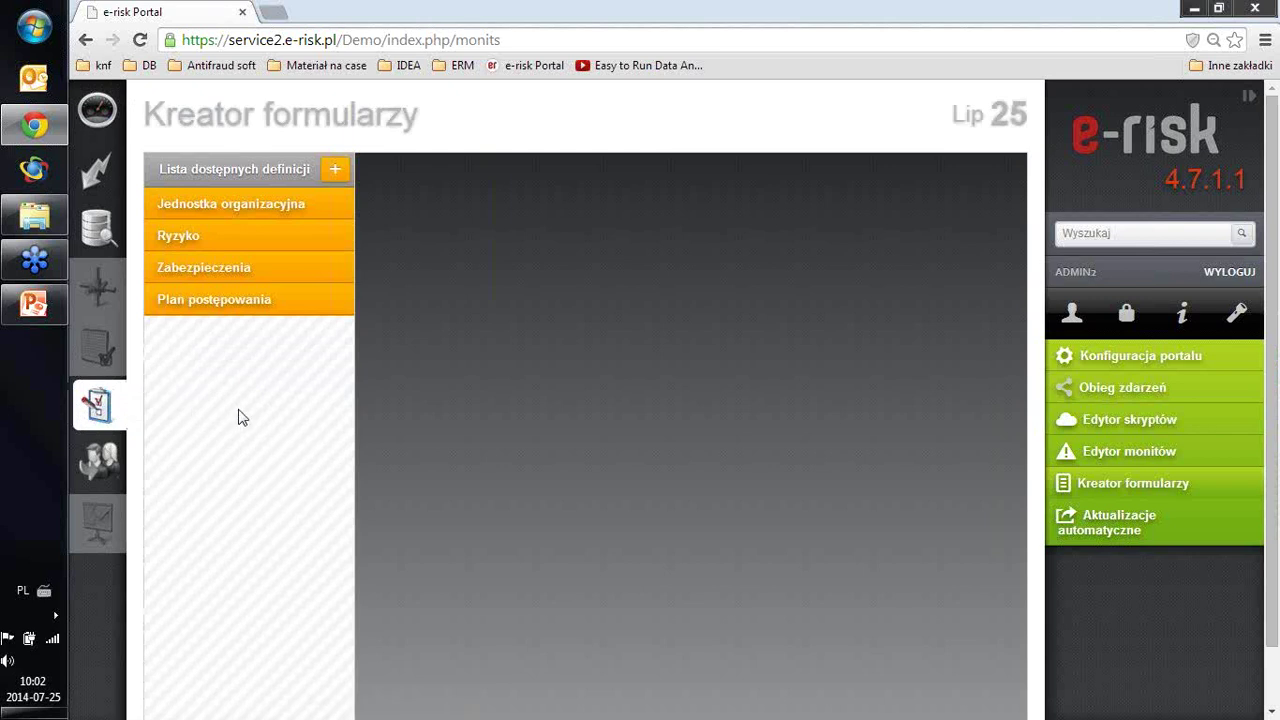
# Open the Ryzyko form definition and examine its fields and the elements of its drop-down lists.
pyautogui.click(179, 240)
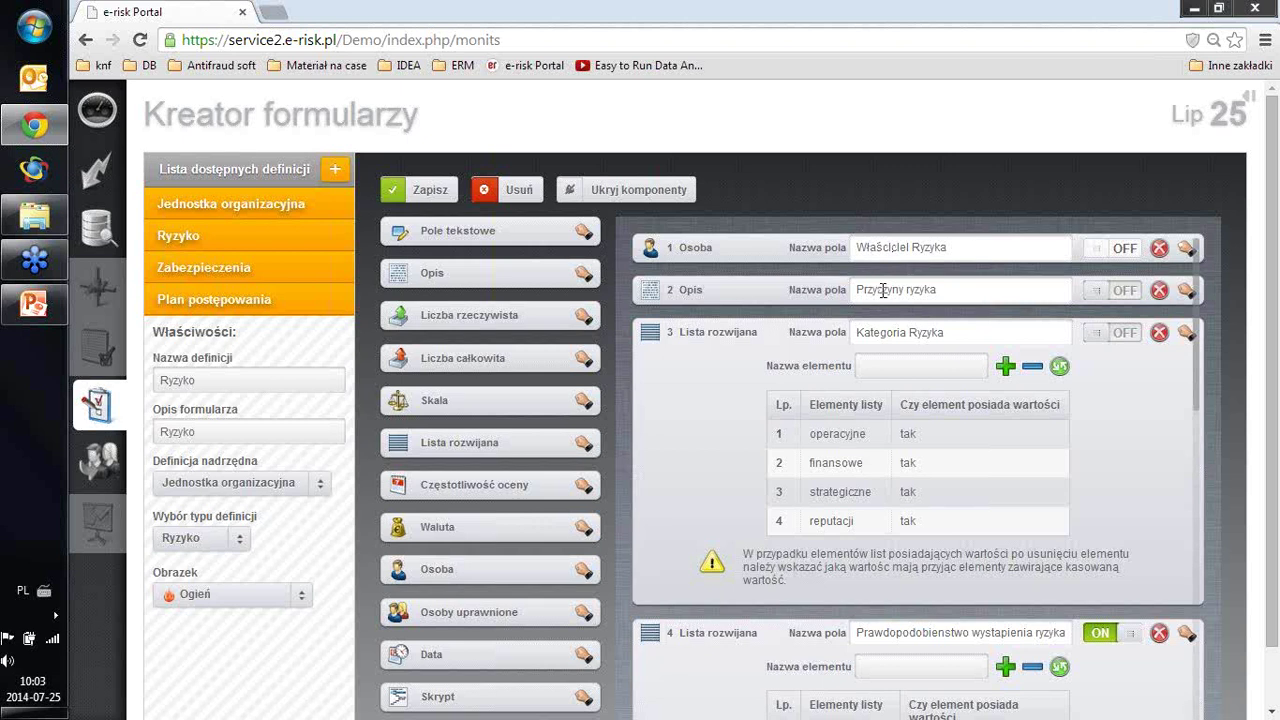
pyautogui.scroll(-5, 862, 338)
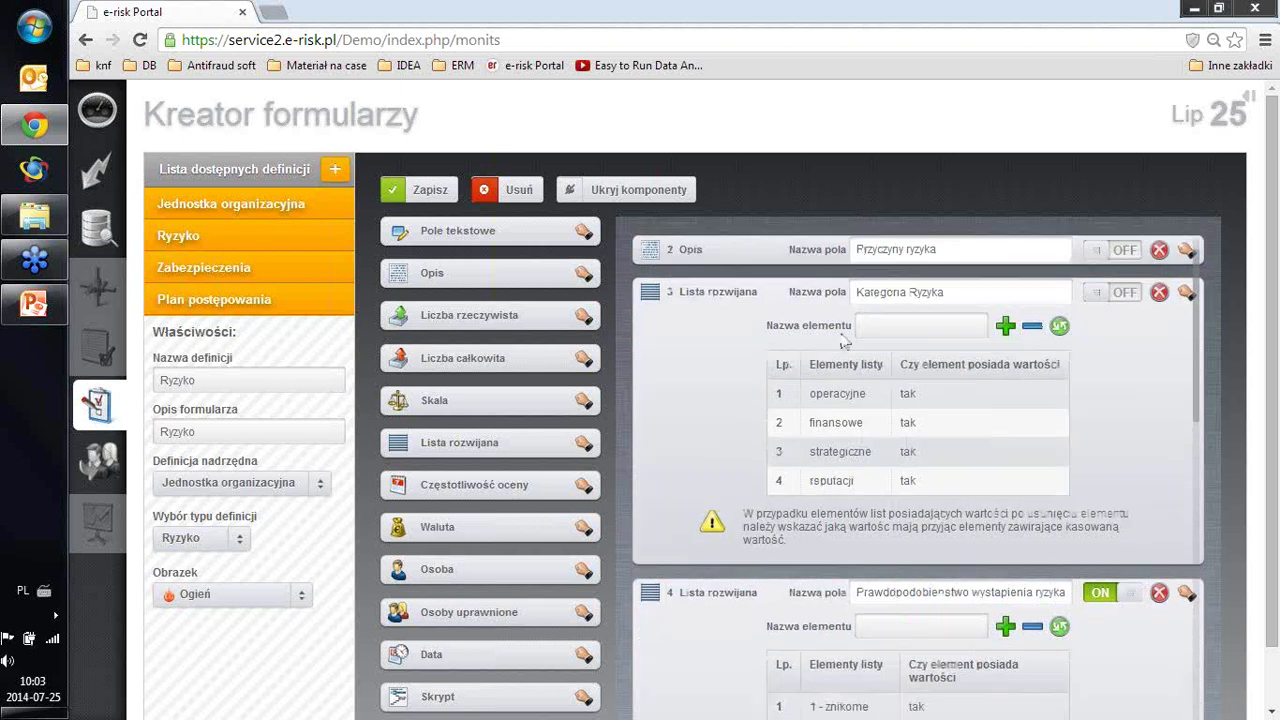
pyautogui.scroll(-1, 856, 348)
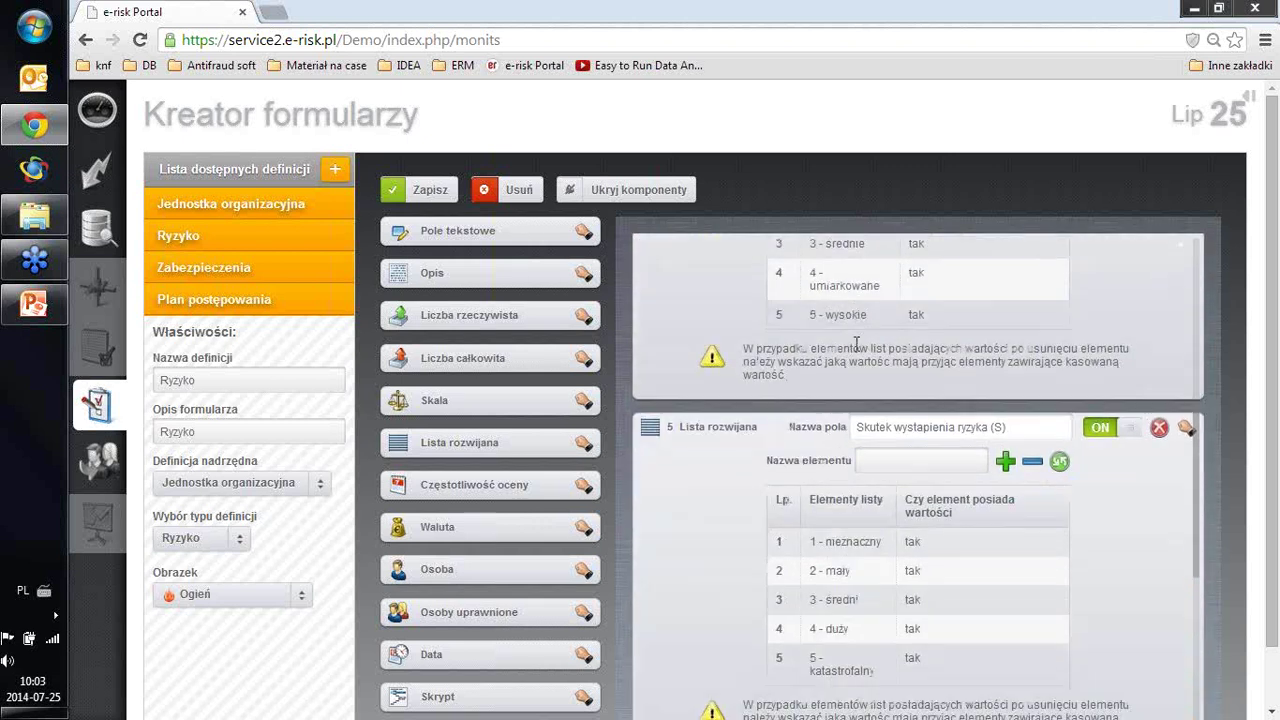
pyautogui.scroll(5, 857, 343)
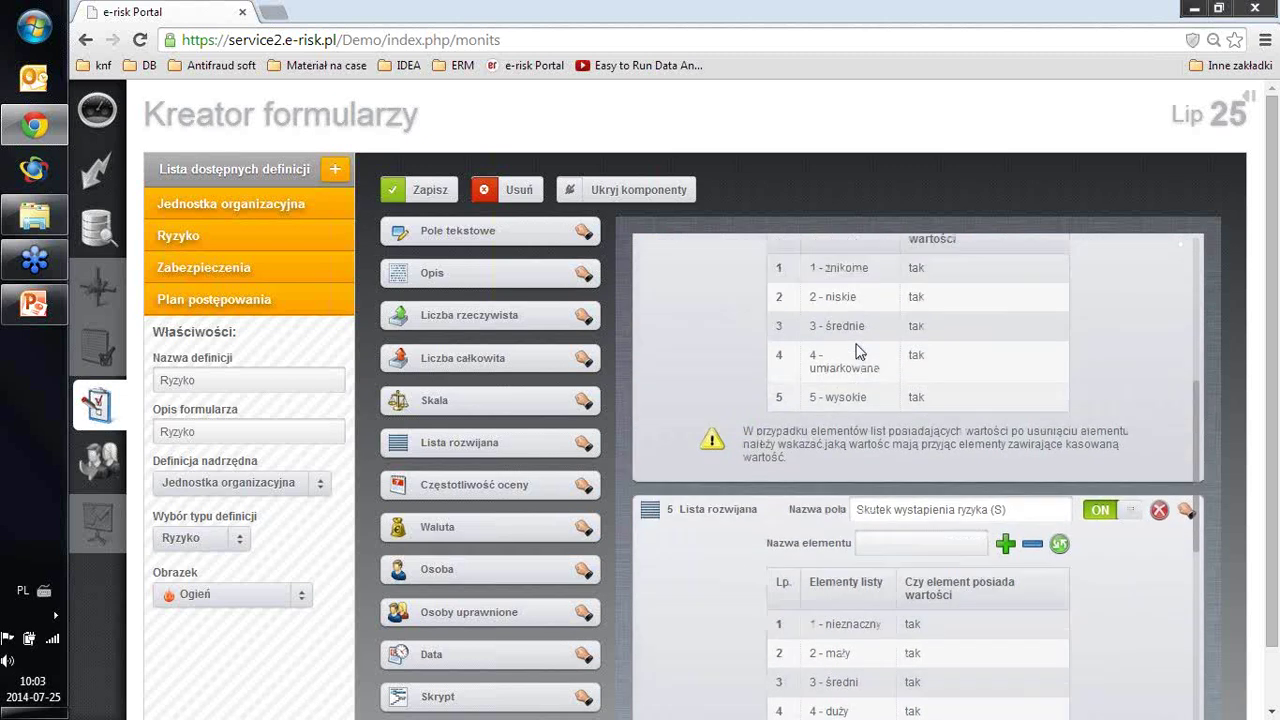
pyautogui.scroll(1, 857, 348)
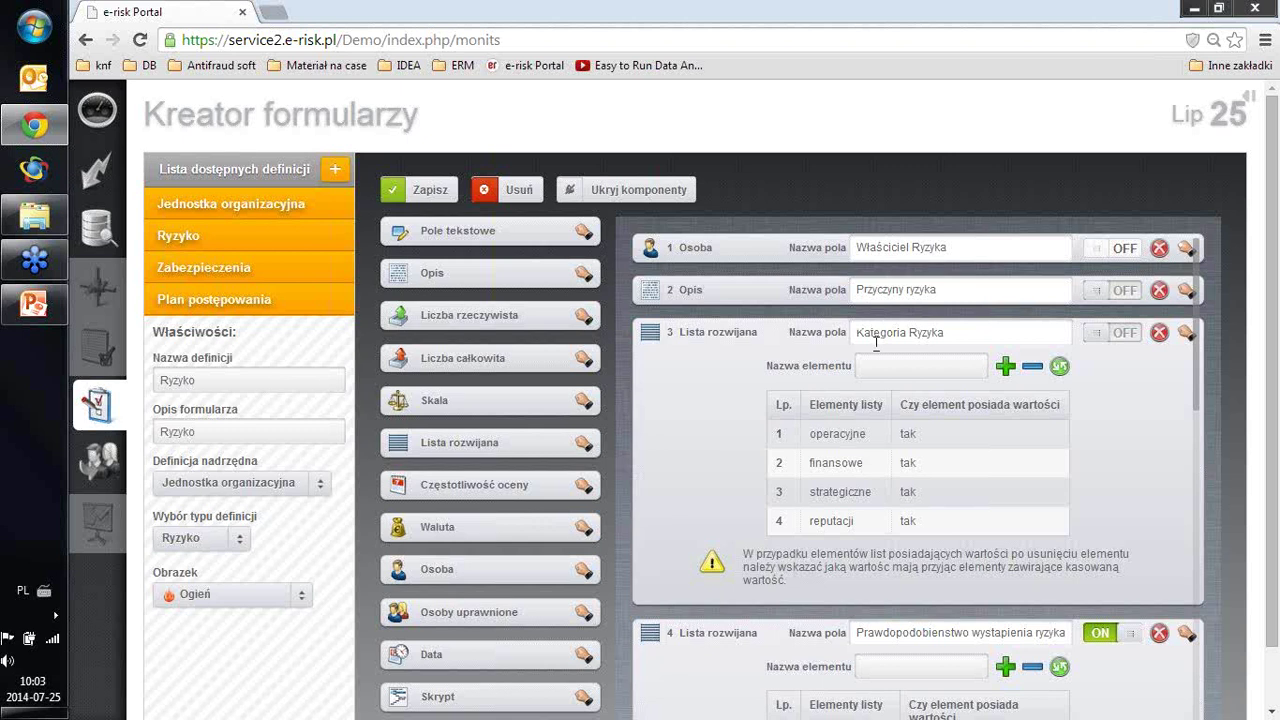
pyautogui.scroll(-3, 881, 343)
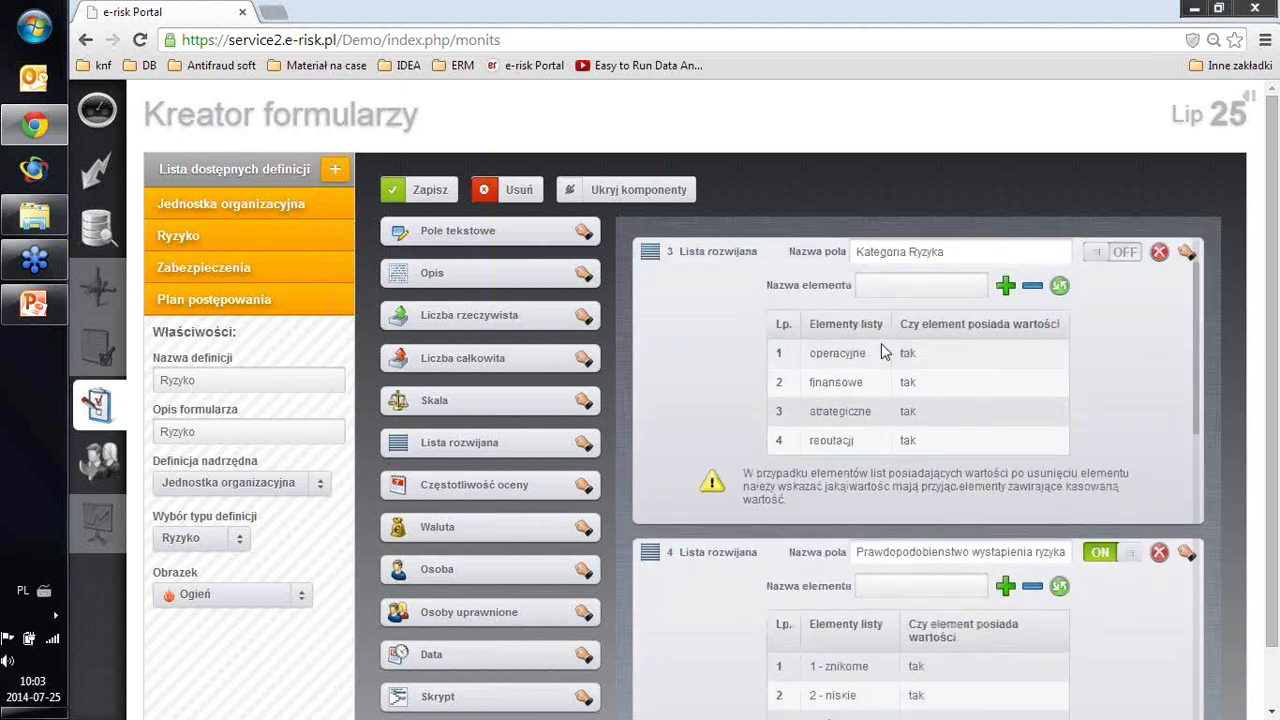
pyautogui.scroll(-5, 890, 348)
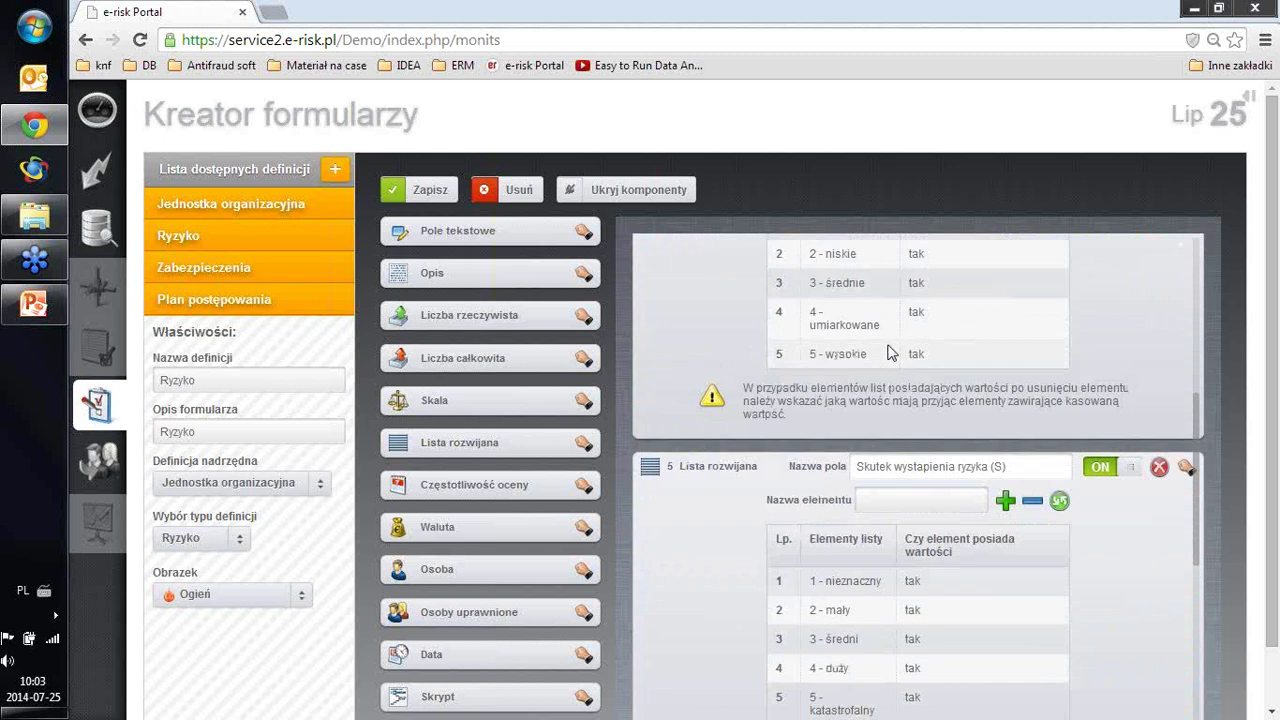
pyautogui.scroll(-2, 890, 348)
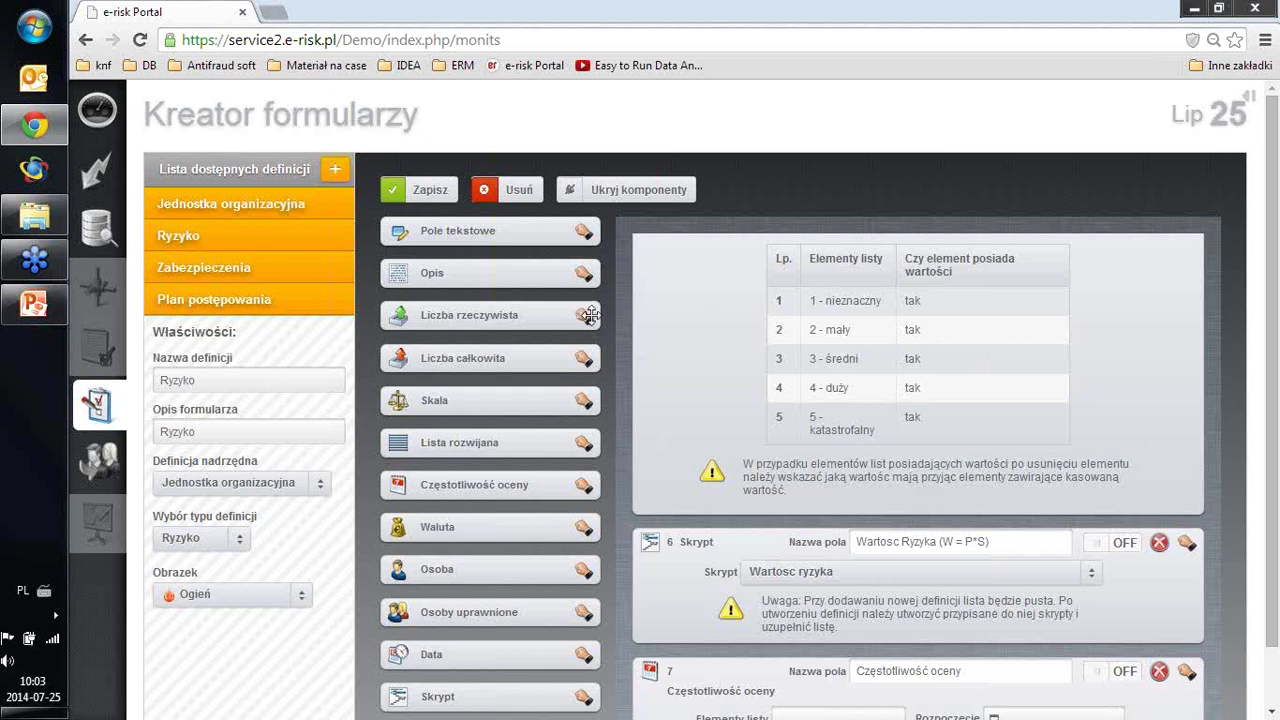
# Add a Liczba rzeczywista field named "Skutek finansowy" above the Wartosc Ryzyka script field and switch it ON.
pyautogui.moveTo(585, 314); pyautogui.dragTo(846, 540)
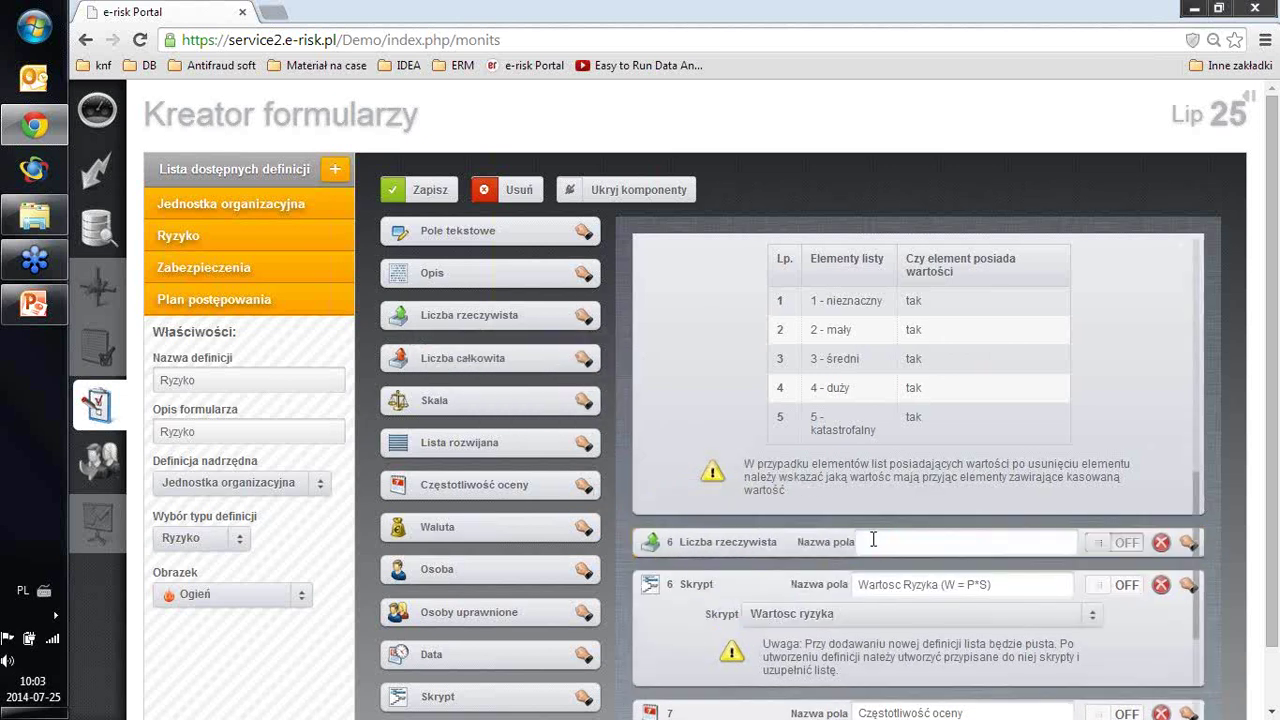
pyautogui.write('Skutek finansowy')
pyautogui.click(1113, 547)
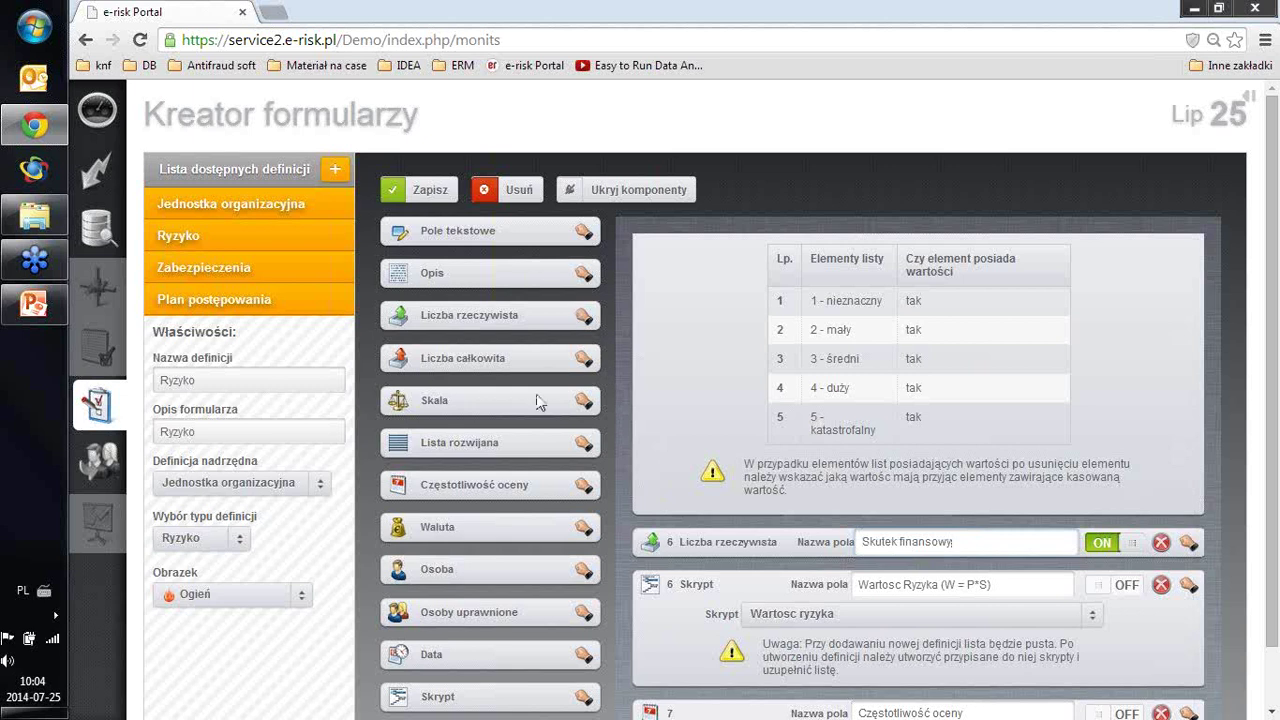
# Add a Plik field named "Plik - załącznik do ryzyka" directly below the Skutek finansowy field.
pyautogui.scroll(-1, 540, 430)
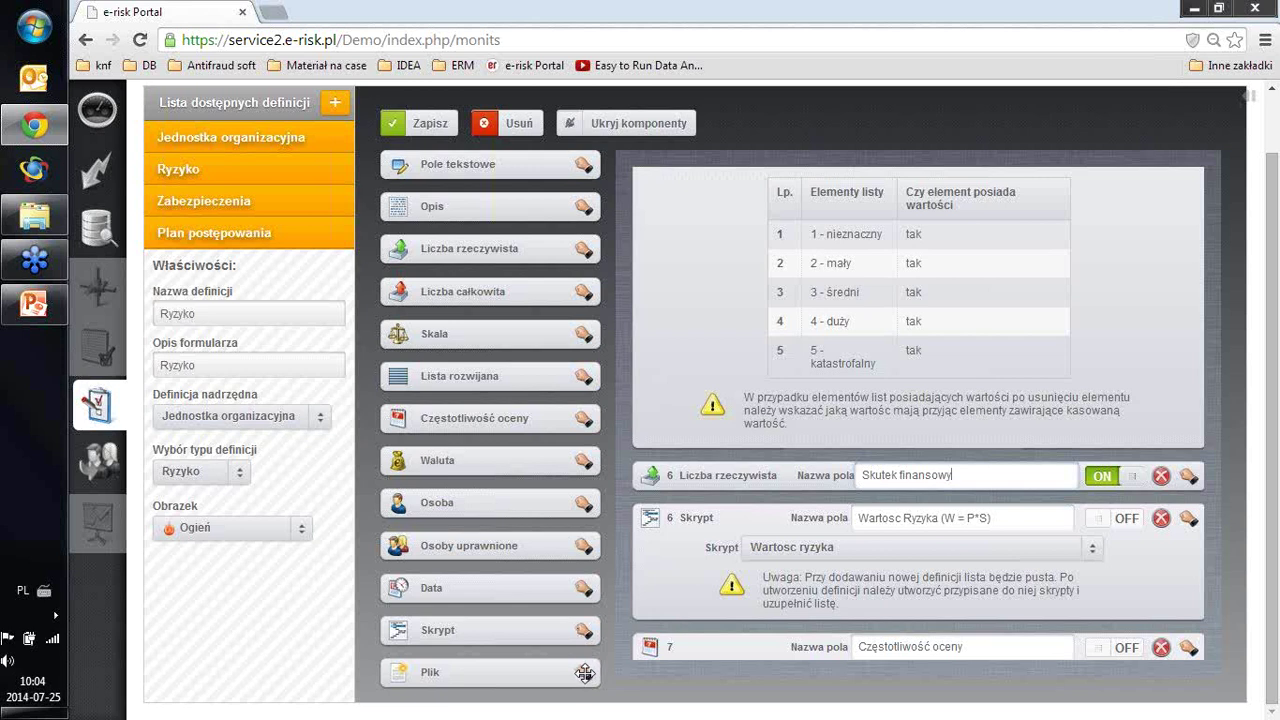
pyautogui.moveTo(585, 673); pyautogui.dragTo(868, 516)
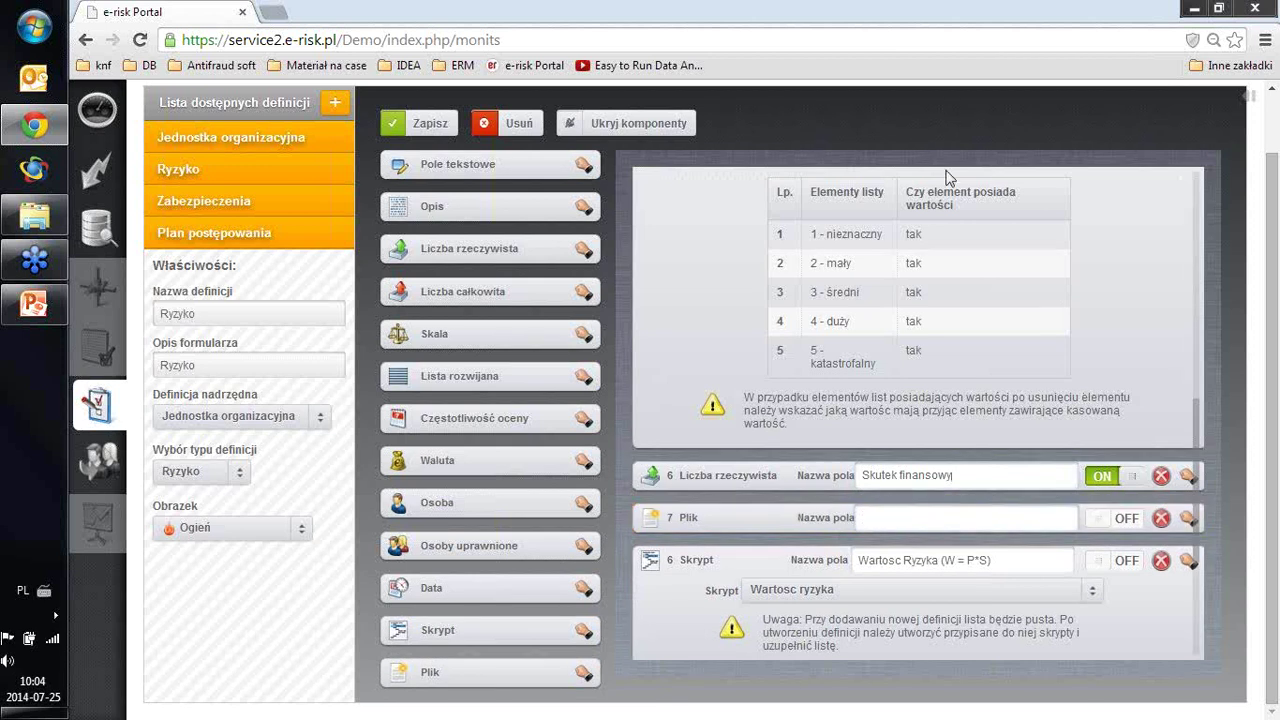
pyautogui.click(880, 513)
pyautogui.write('Plik - załącznik do ryzyka')
# Add the element "bezpieczeństwo informacji" to the Kategoria Ryzyka drop-down list.
pyautogui.scroll(8, 892, 523)
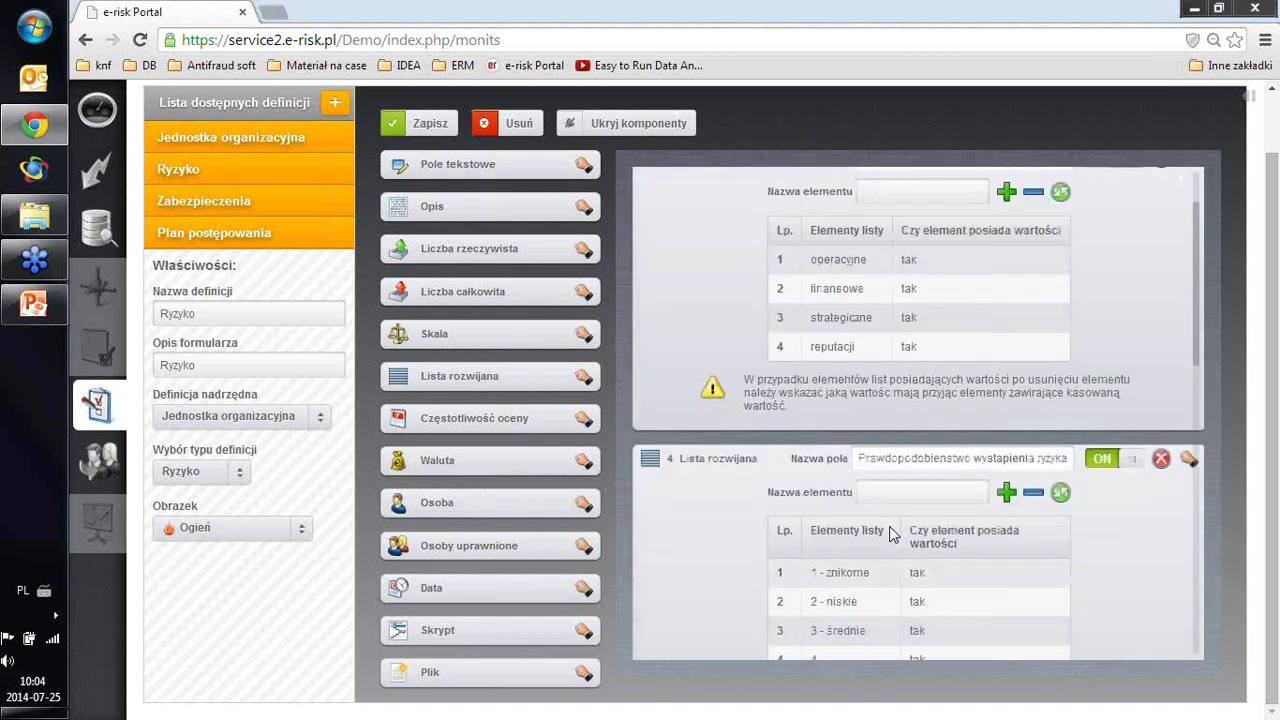
pyautogui.scroll(5, 889, 532)
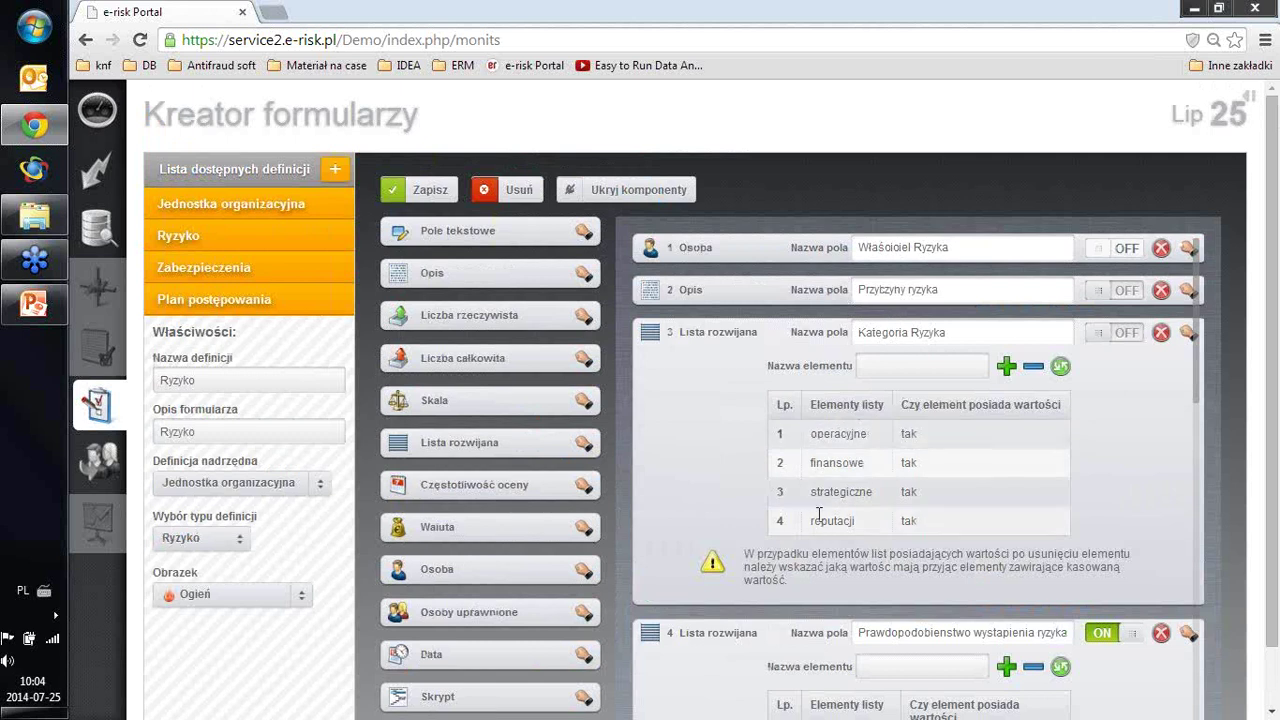
pyautogui.click(879, 373)
pyautogui.write('bezpieczeństwo infromacji')
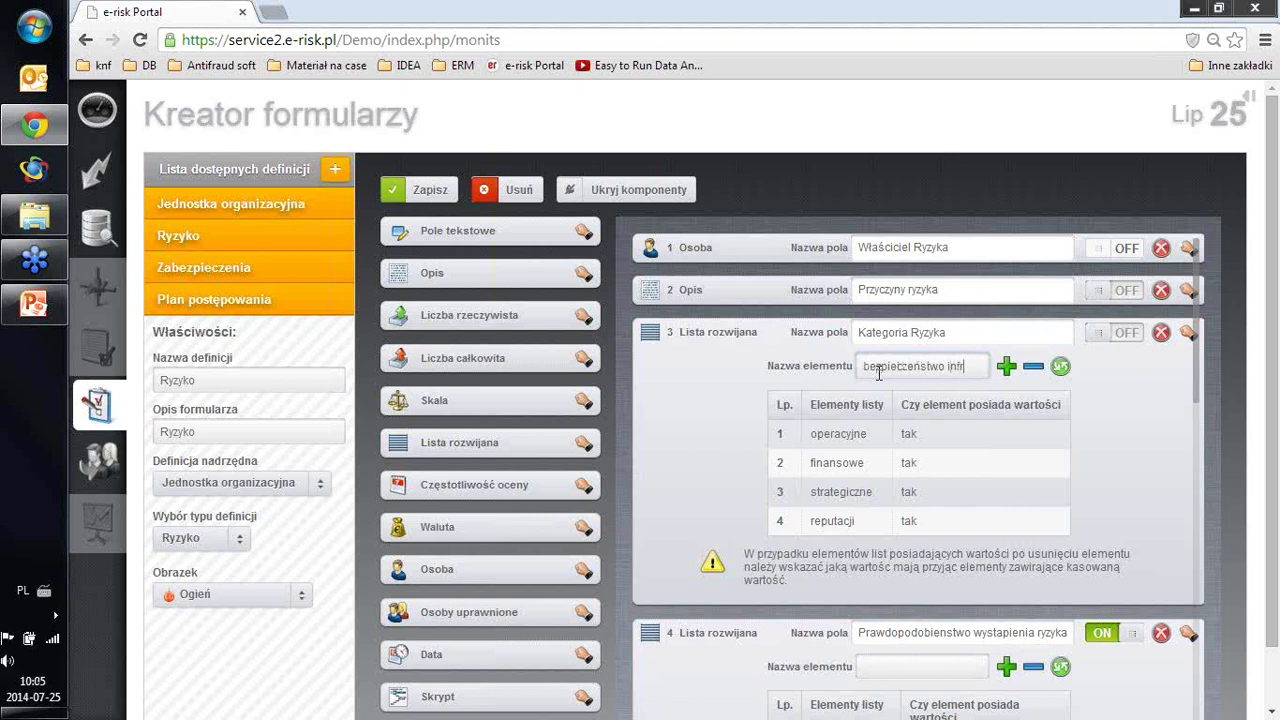
pyautogui.click(952, 368)
pyautogui.press('BackSpace')
pyautogui.press('BackSpace')
pyautogui.write('or')
pyautogui.click(1006, 366)
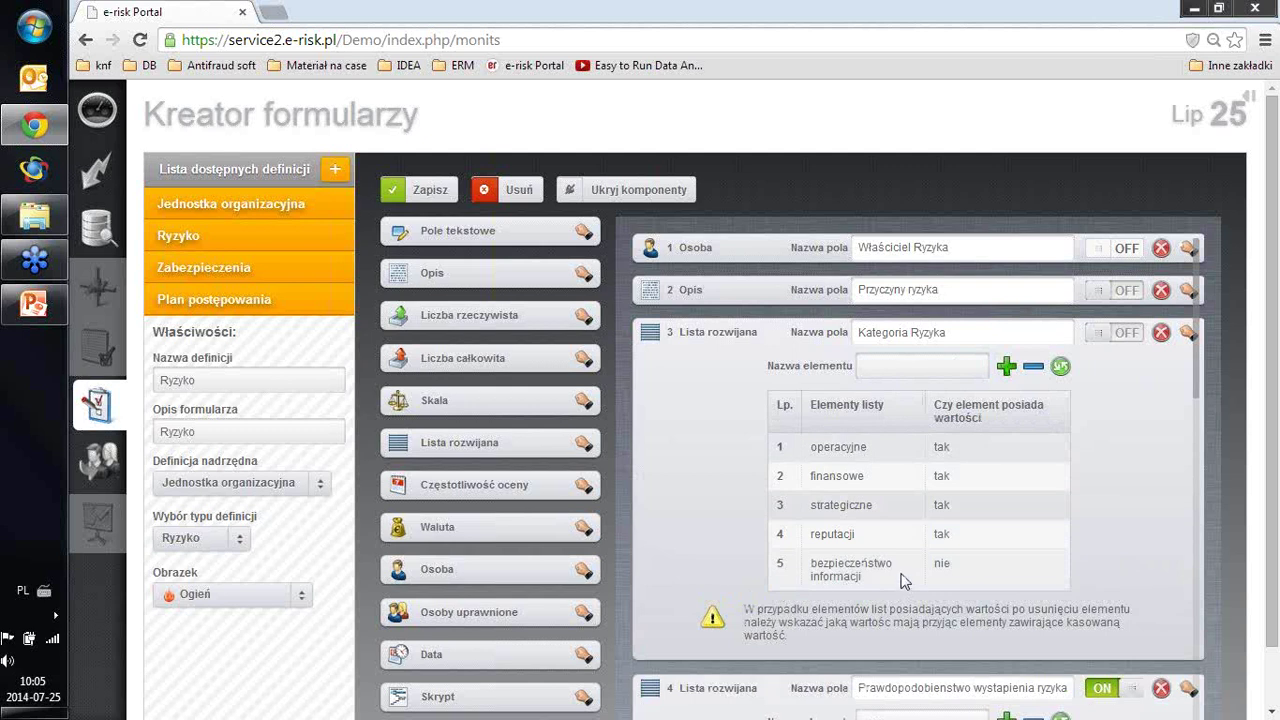
# Remove the element "reputacji" from the Kategoria Ryzyka list, with "operacyjne" as its replacement value.
pyautogui.click(871, 541)
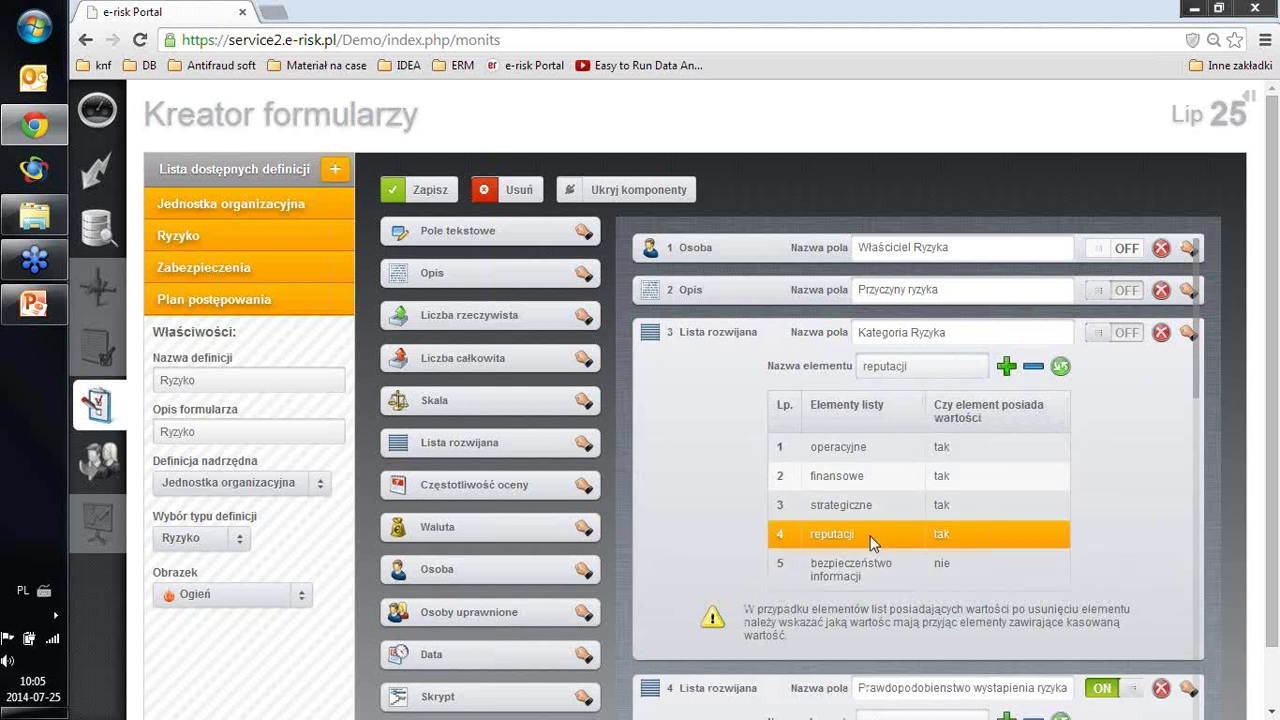
pyautogui.click(1034, 368)
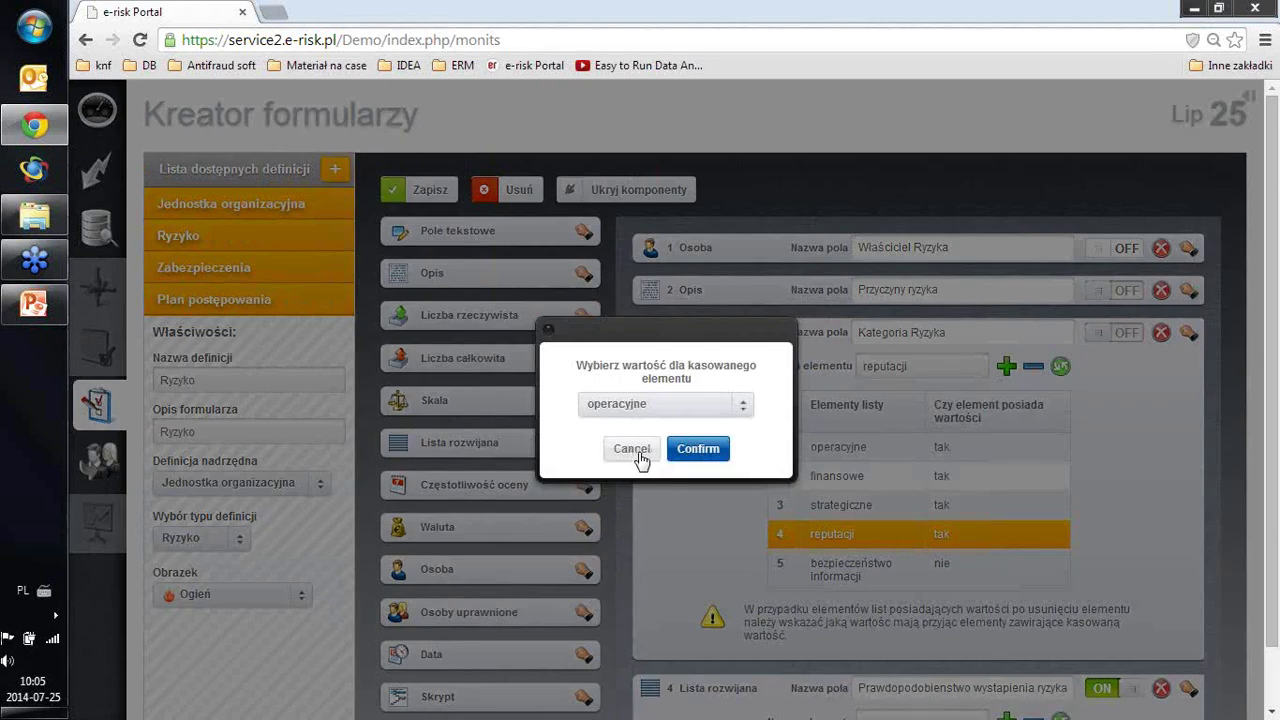
pyautogui.click(681, 458)
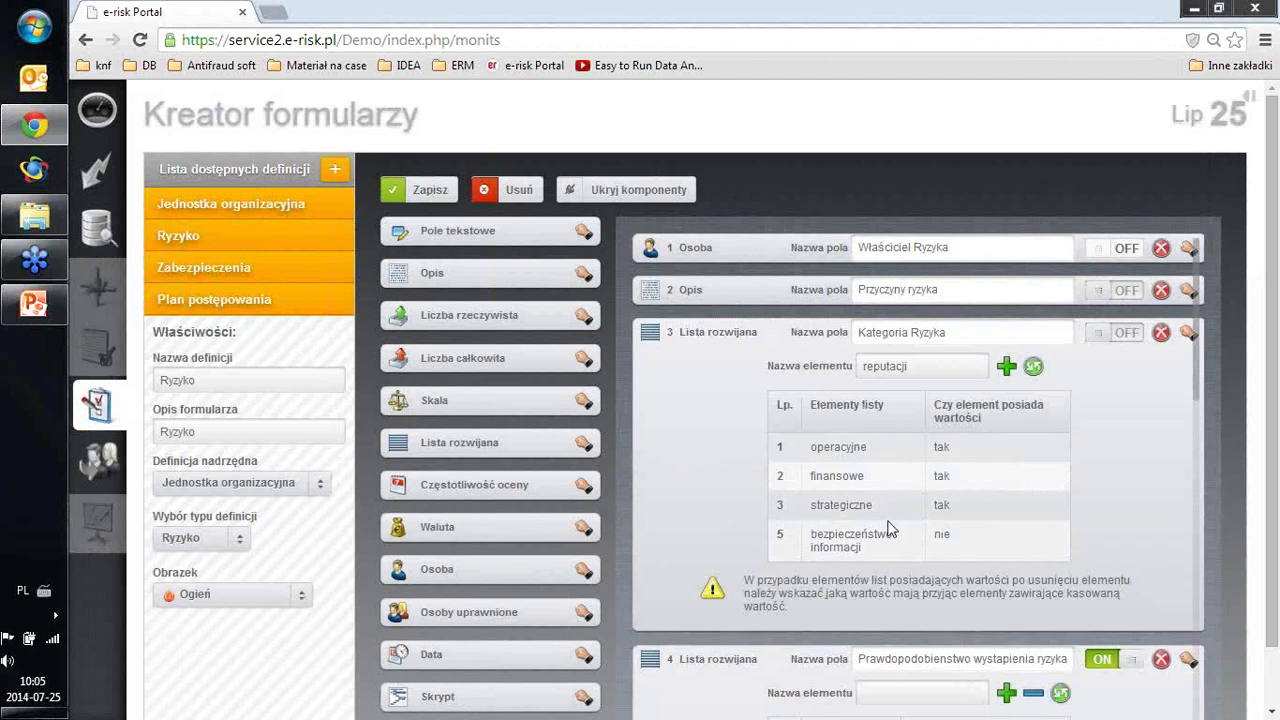
# Remove the element "5 - wysokie" from the Prawdopodobienstwo wystapienia ryzyka list, choosing a replacement value for the deleted element.
pyautogui.scroll(-3, 864, 465)
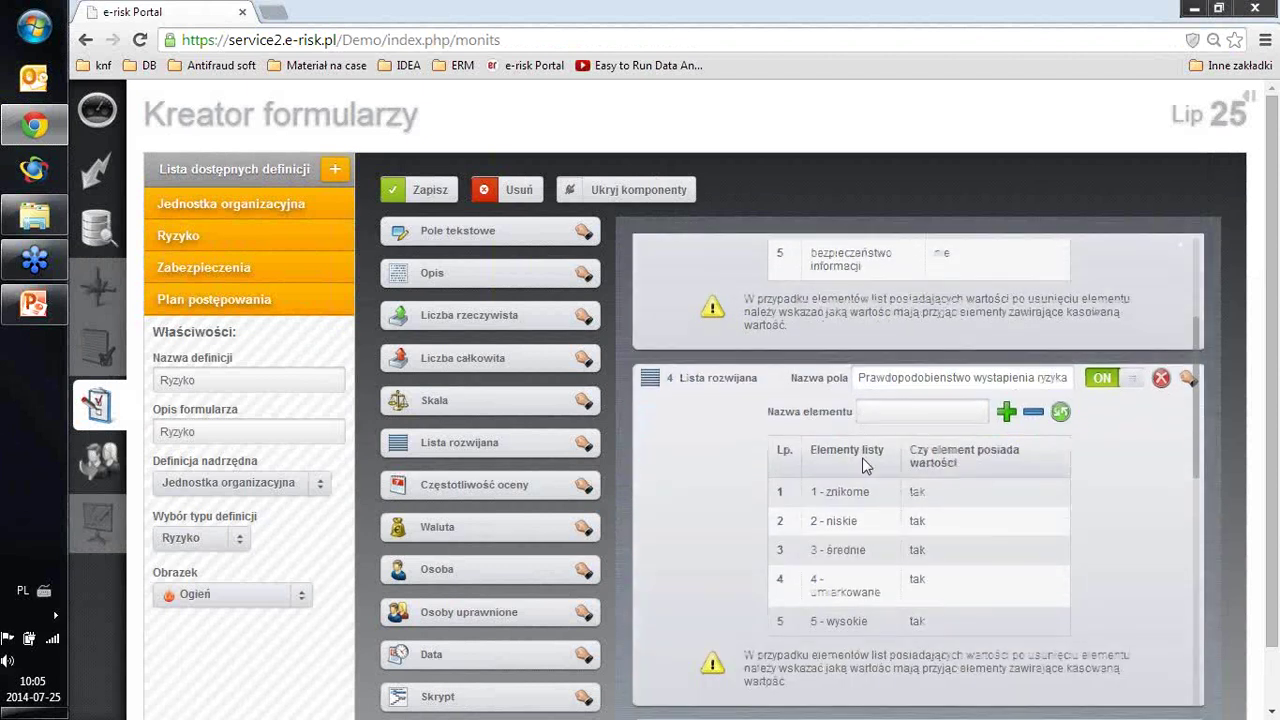
pyautogui.scroll(-1, 862, 457)
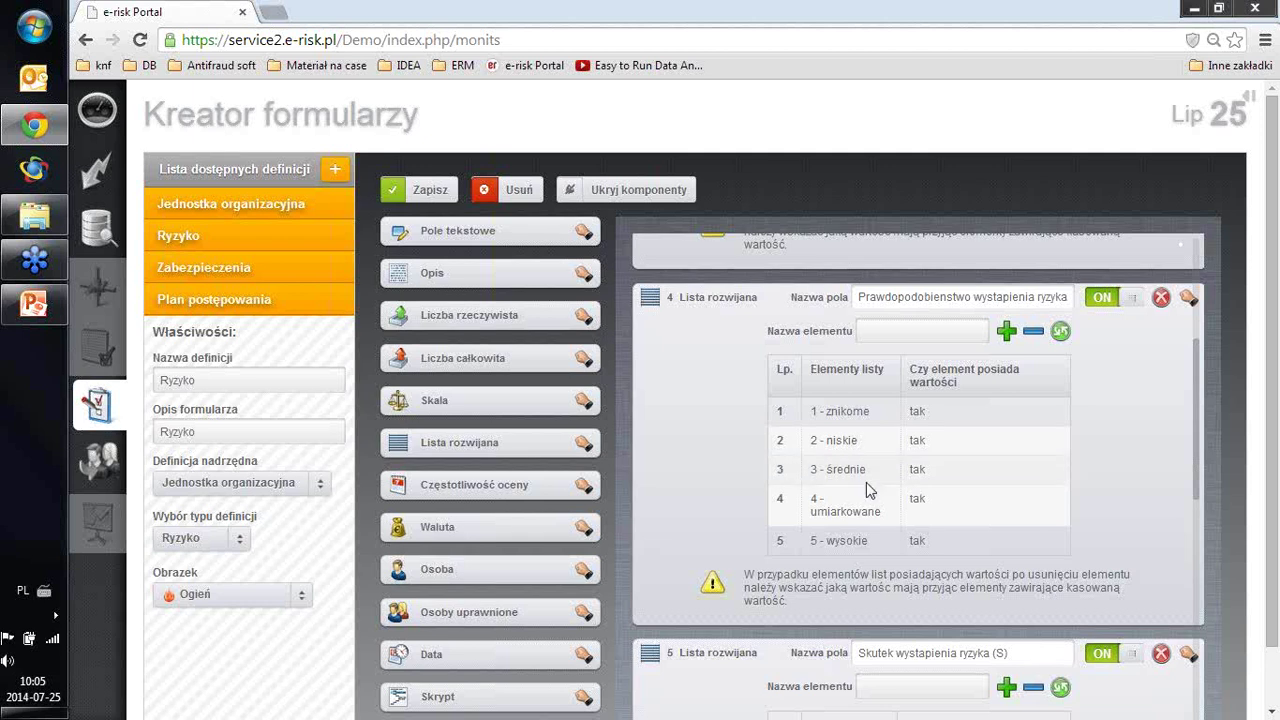
pyautogui.click(784, 540)
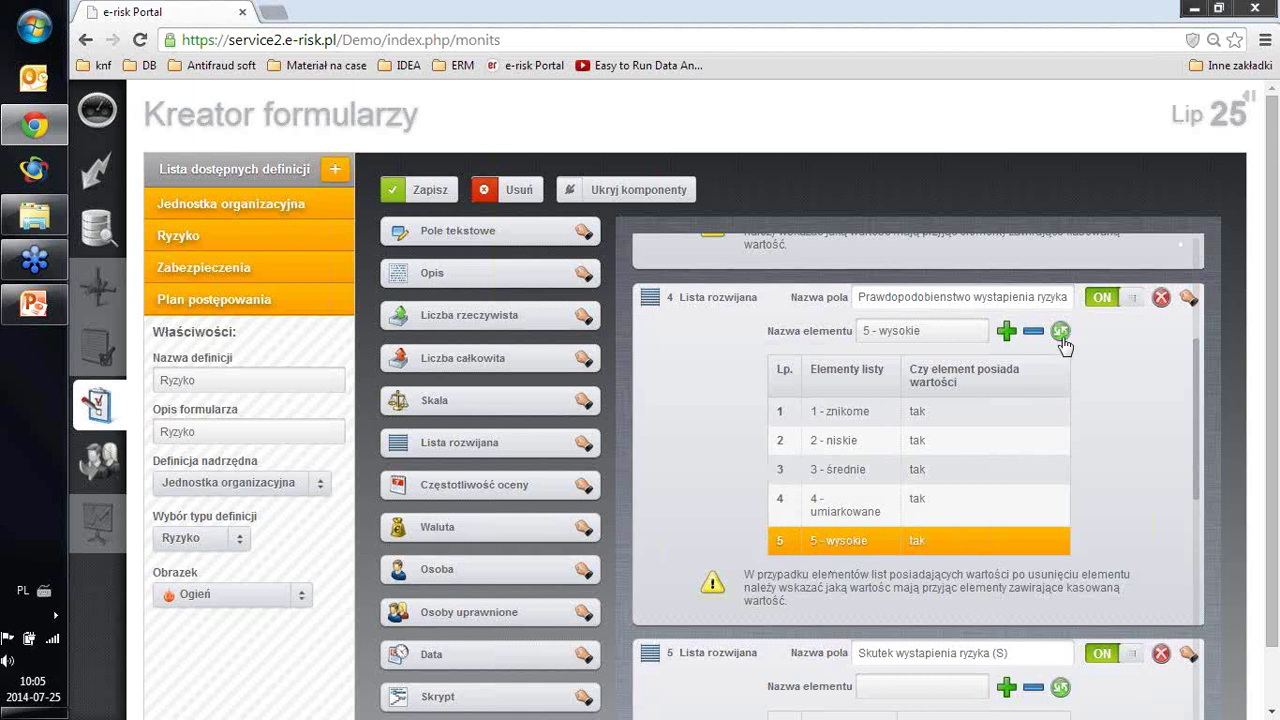
pyautogui.click(1033, 330)
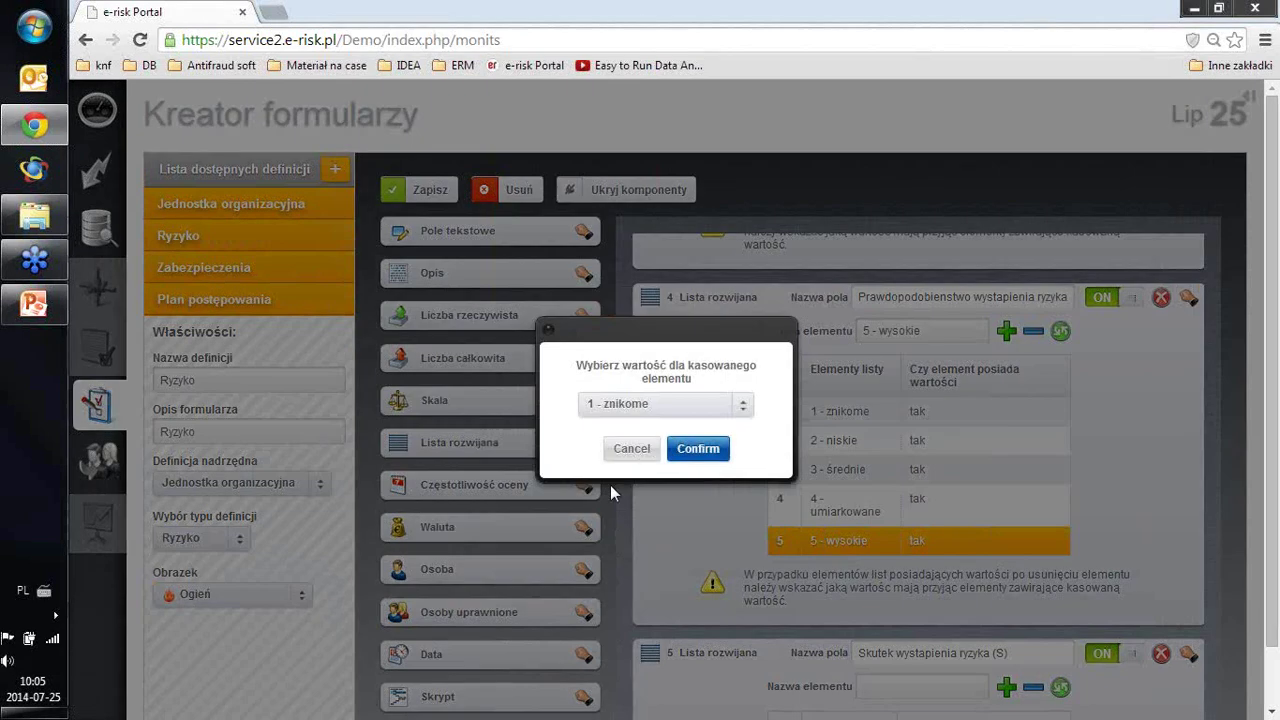
pyautogui.click(670, 404)
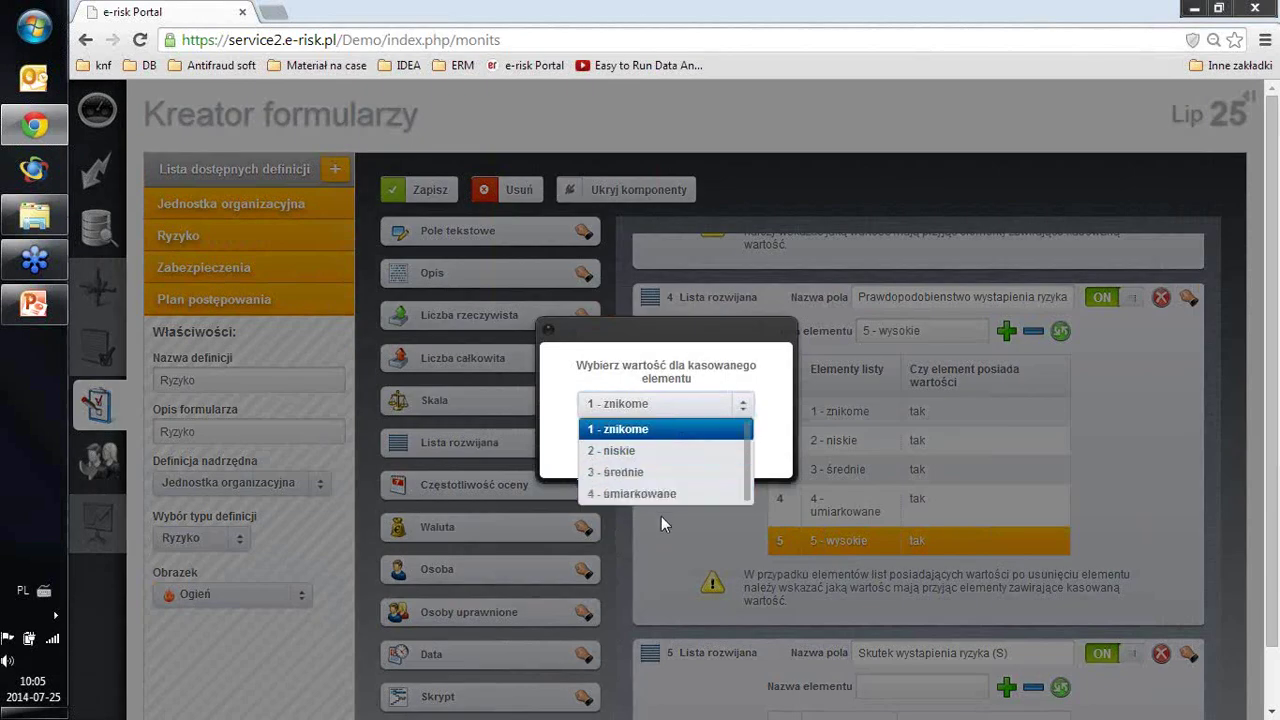
pyautogui.click(661, 516)
pyautogui.click(696, 450)
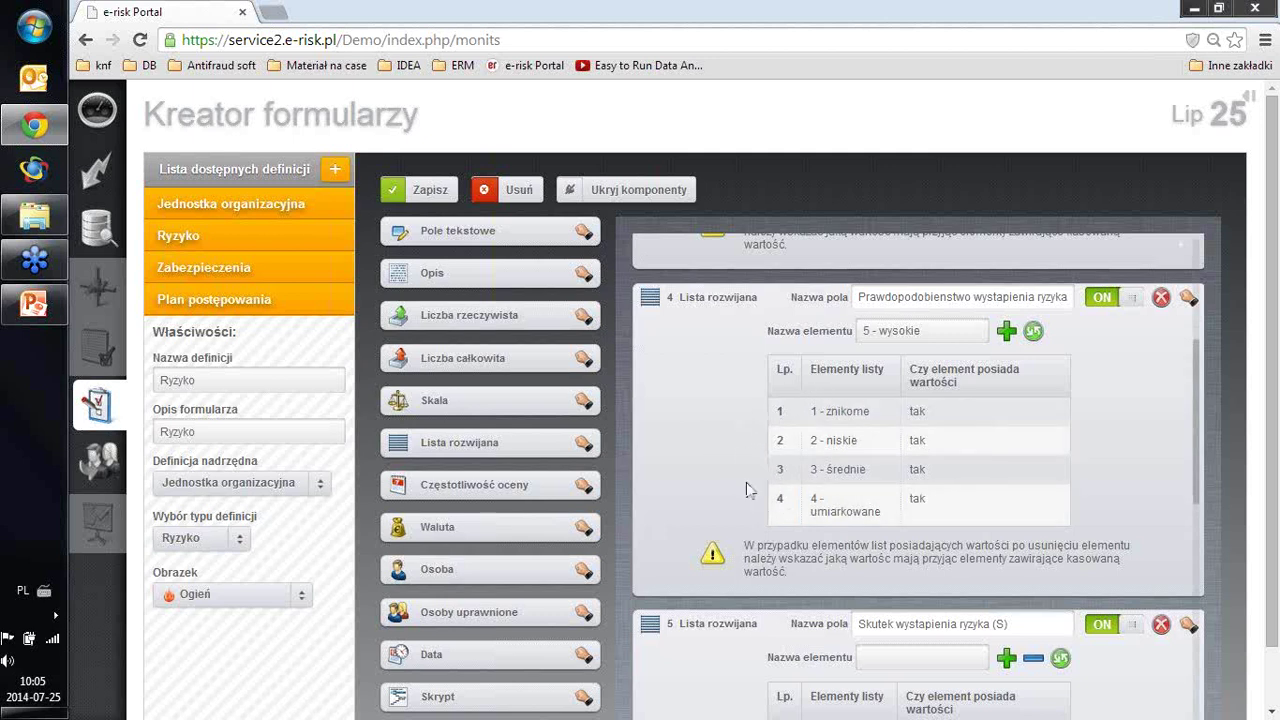
# Remove "5 - katastrofalny" from the Skutek wystapienia ryzyka (S) list, with "1 - nieznaczny" as its replacement value.
pyautogui.scroll(-3, 717, 499)
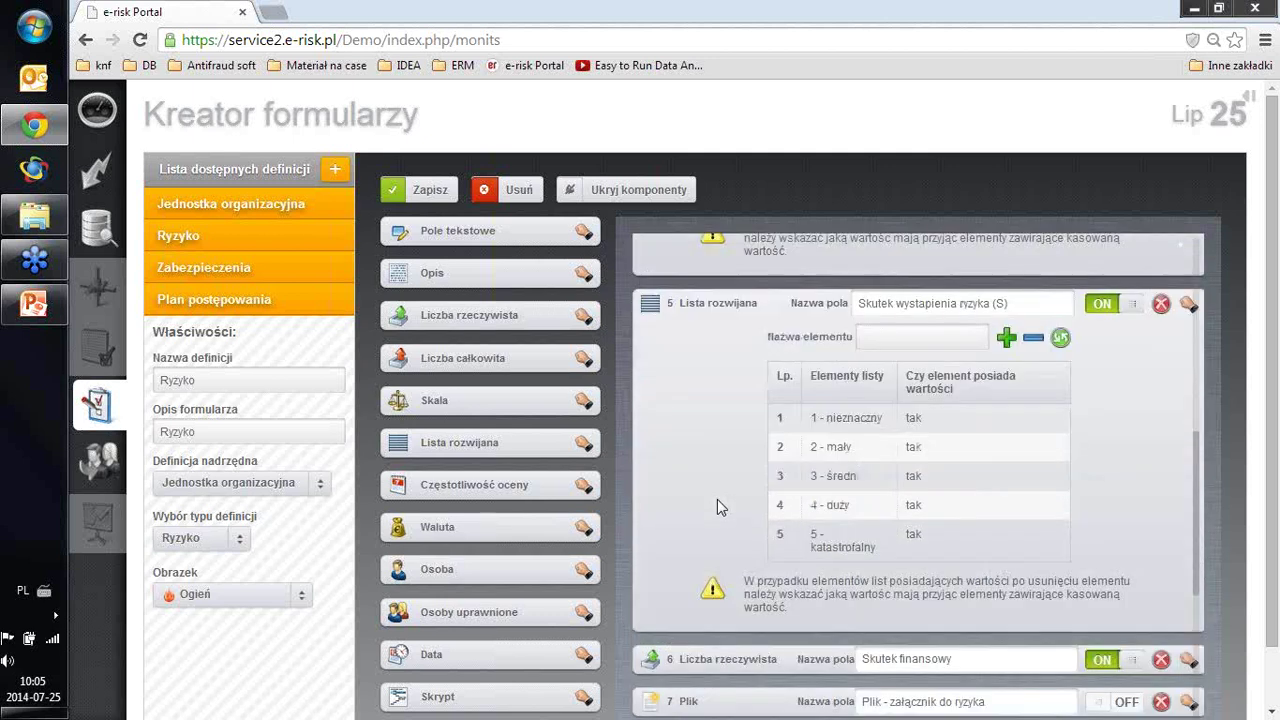
pyautogui.click(828, 543)
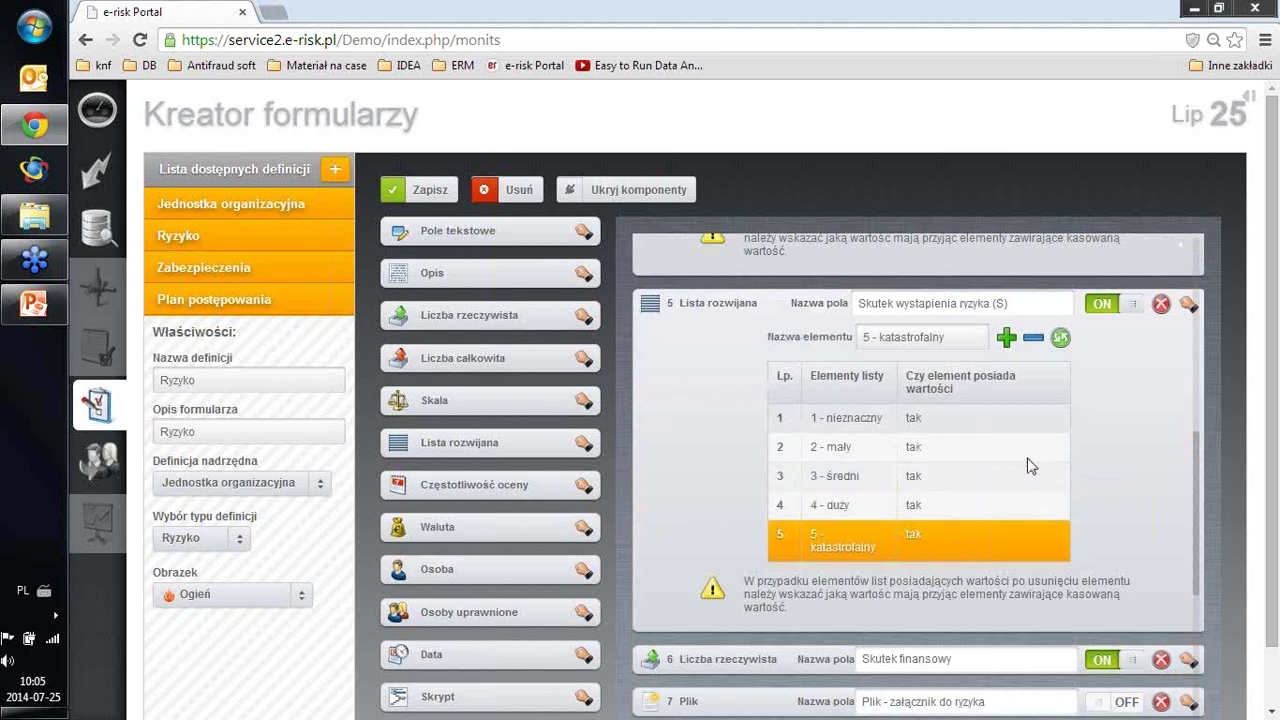
pyautogui.click(1033, 339)
pyautogui.click(695, 455)
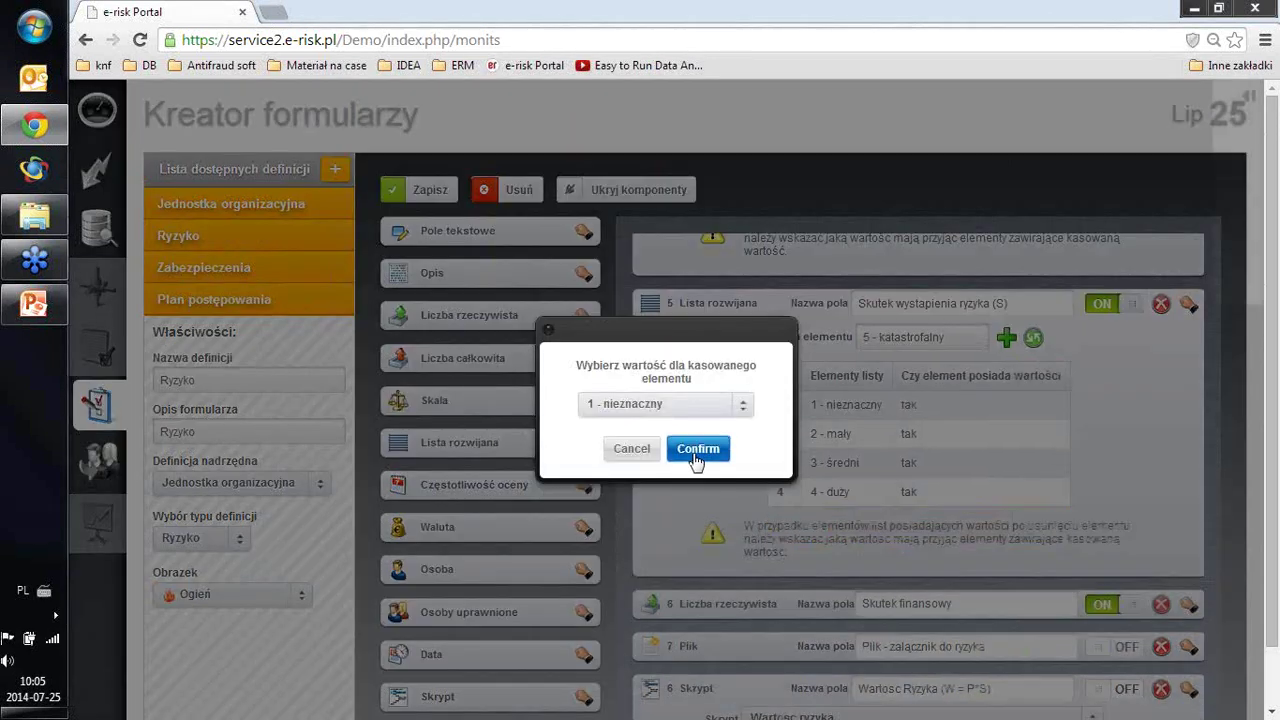
# Rename the element "4 - duży" in the Skutek wystapienia ryzyka (S) list to "4 - katastrofalny" and review the edited lists.
pyautogui.scroll(2, 812, 525)
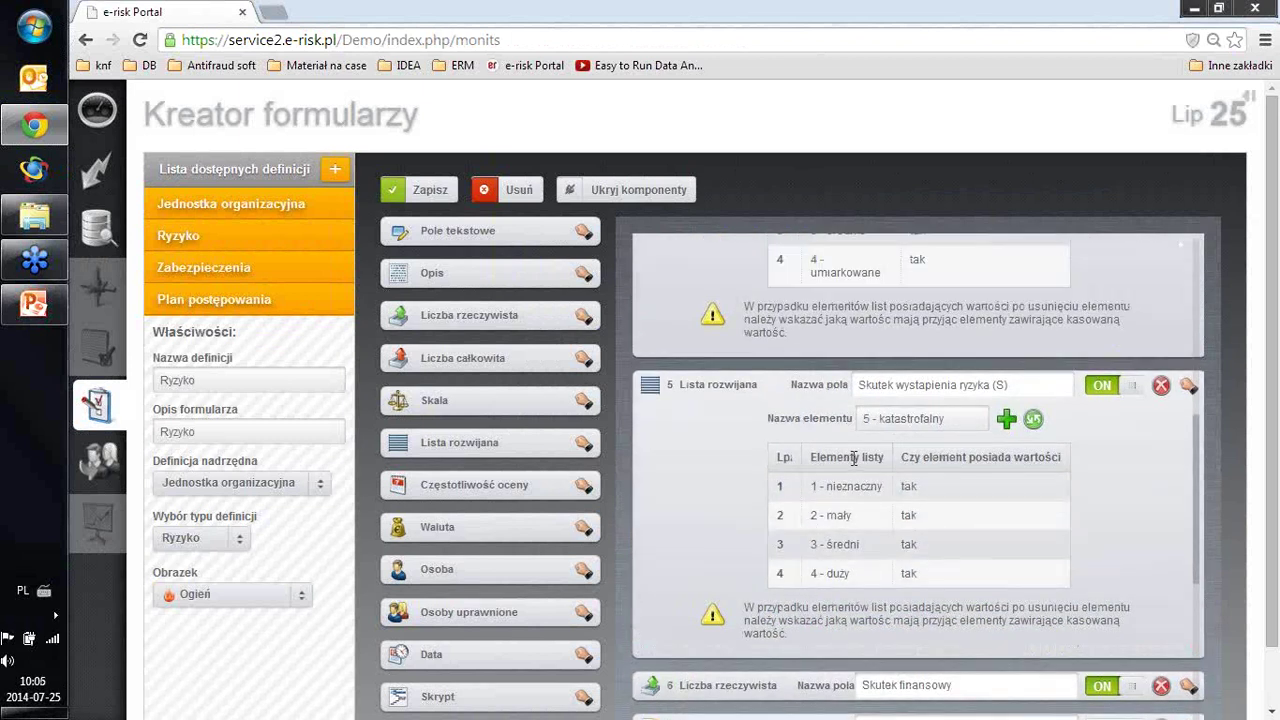
pyautogui.scroll(2, 857, 486)
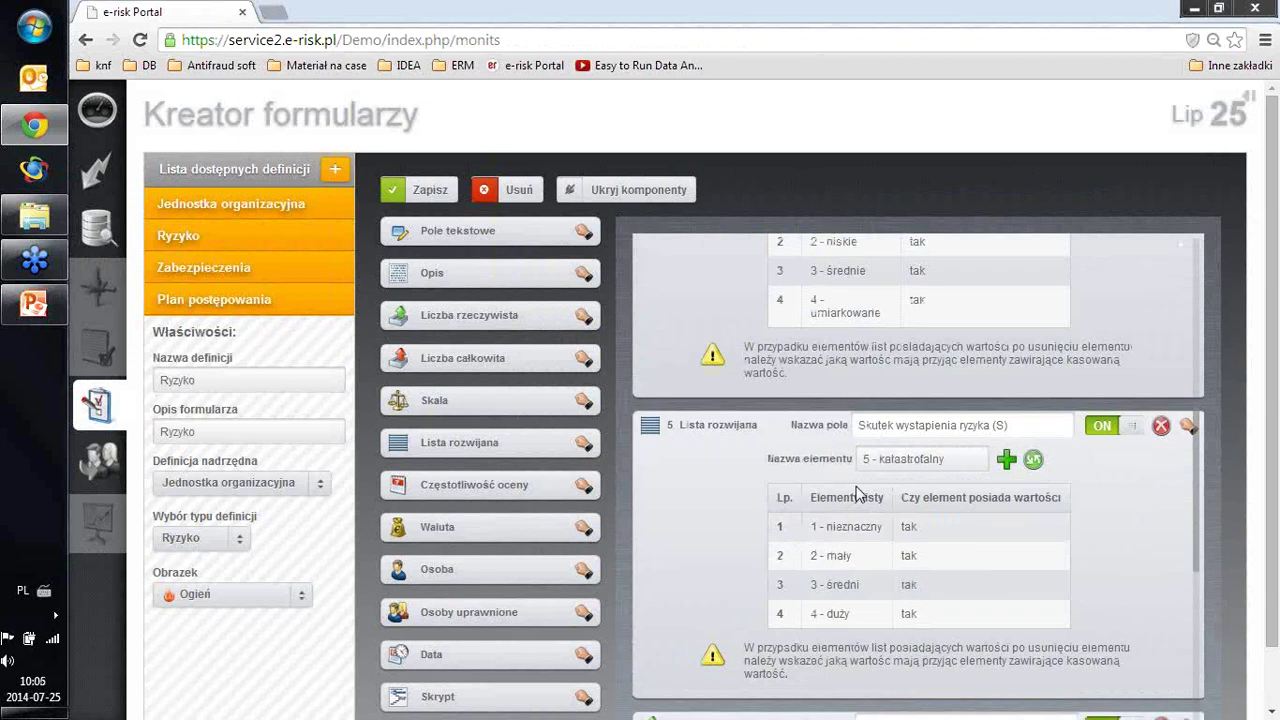
pyautogui.scroll(-1, 857, 490)
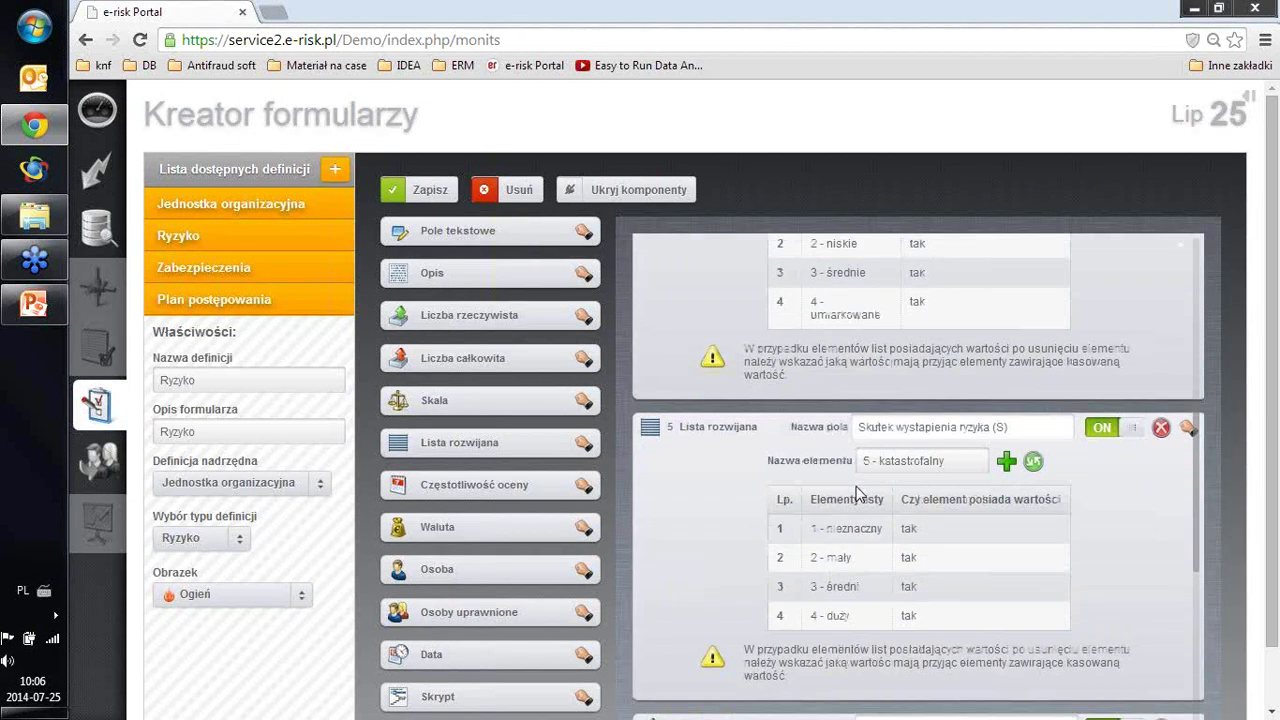
pyautogui.click(860, 615)
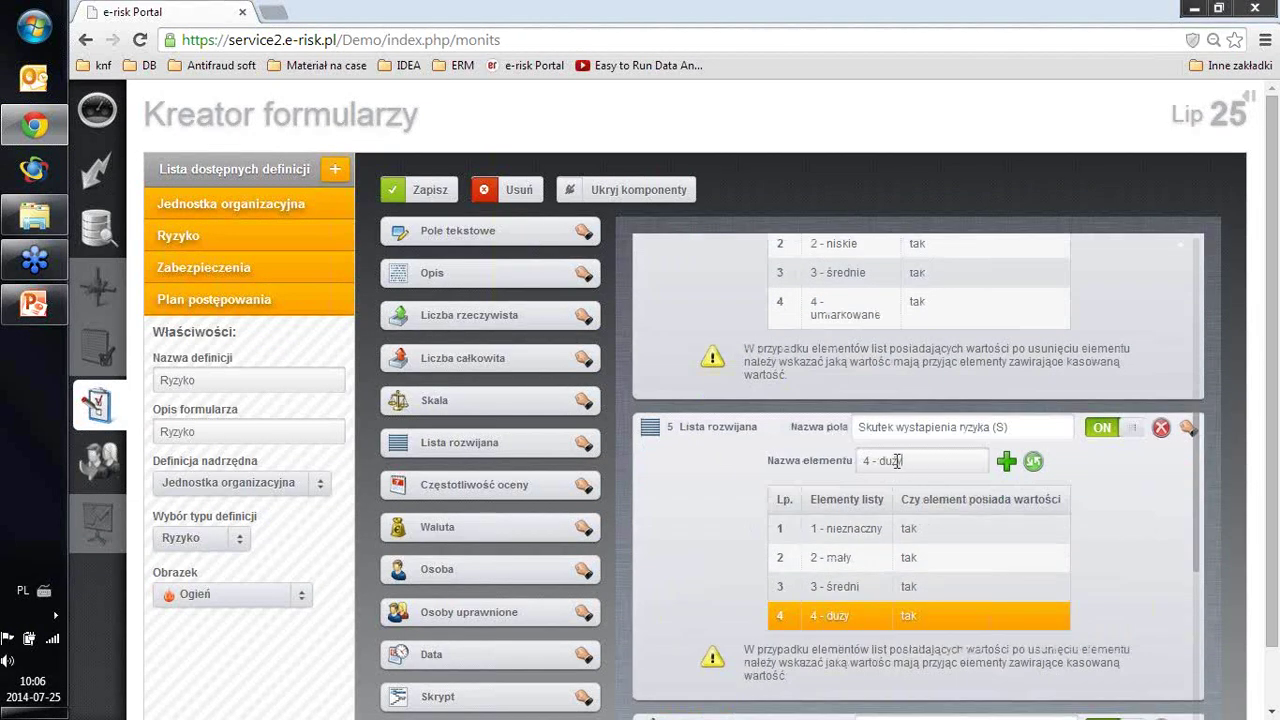
pyautogui.moveTo(903, 462); pyautogui.dragTo(880, 463)
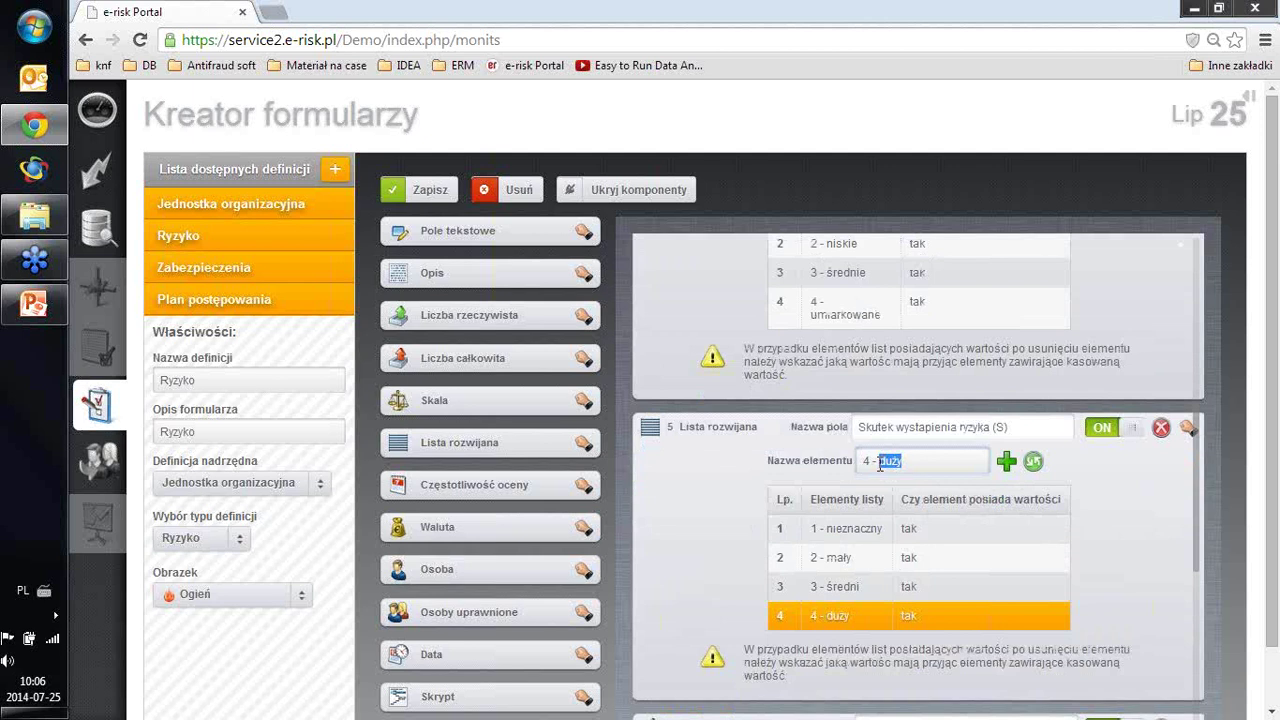
pyautogui.write('Ta')
pyautogui.write('tastrofaln')
pyautogui.click(1033, 461)
pyautogui.scroll(-2, 685, 535)
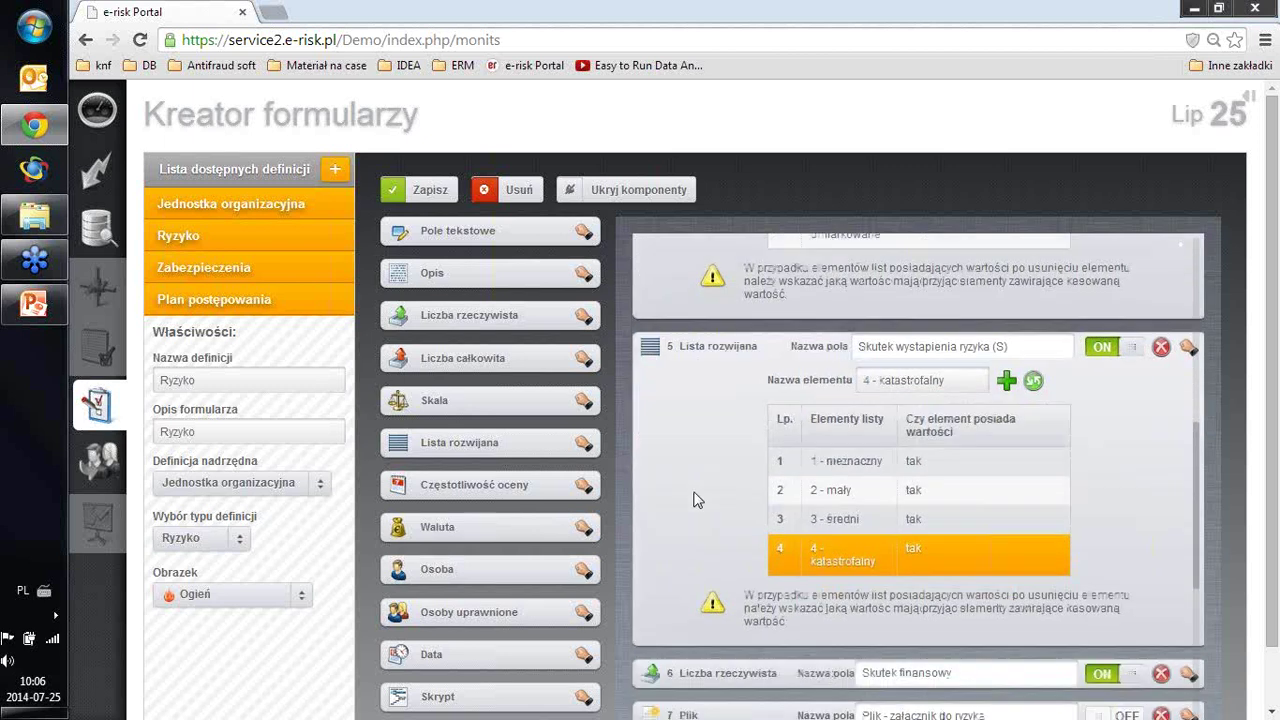
pyautogui.scroll(4, 695, 505)
pyautogui.scroll(4, 695, 497)
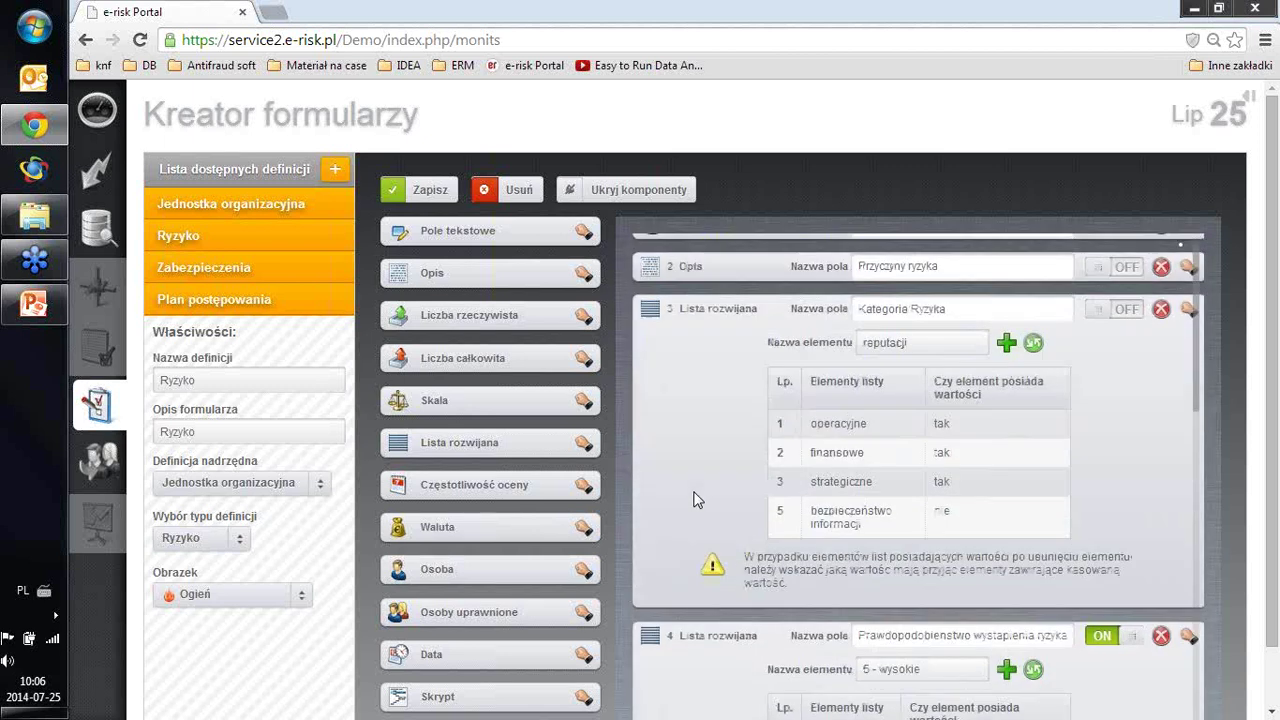
# Save the modified Ryzyko form definition and approve recalculating all of its scripts.
pyautogui.click(422, 192)
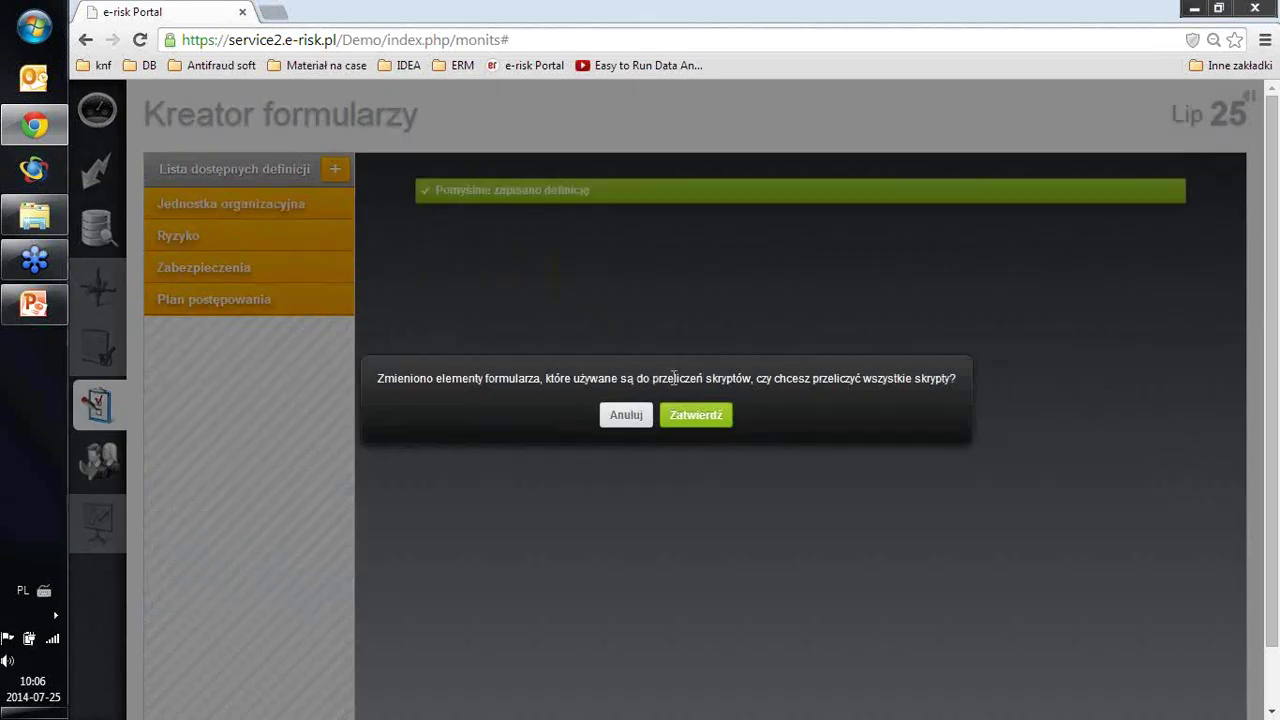
pyautogui.click(697, 416)
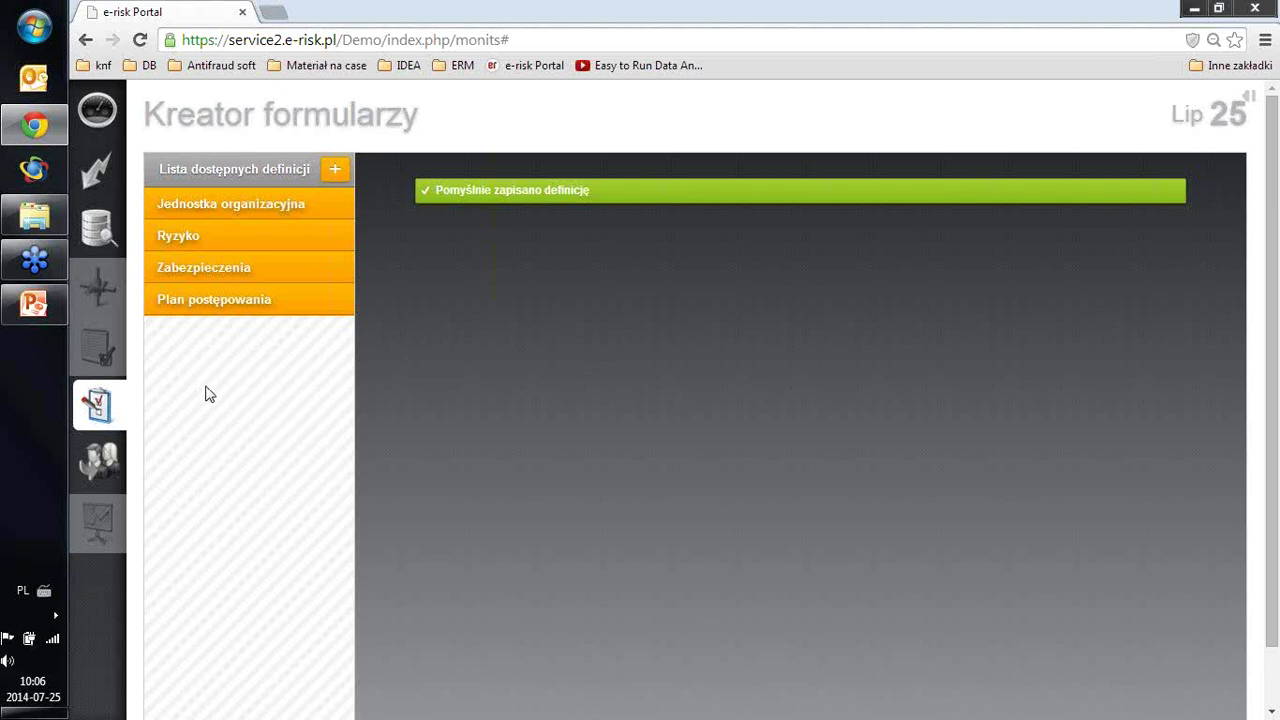
# Open the Postęp oceny overview of the risk module and expand the risks under Jednostka A.
pyautogui.click(101, 179)
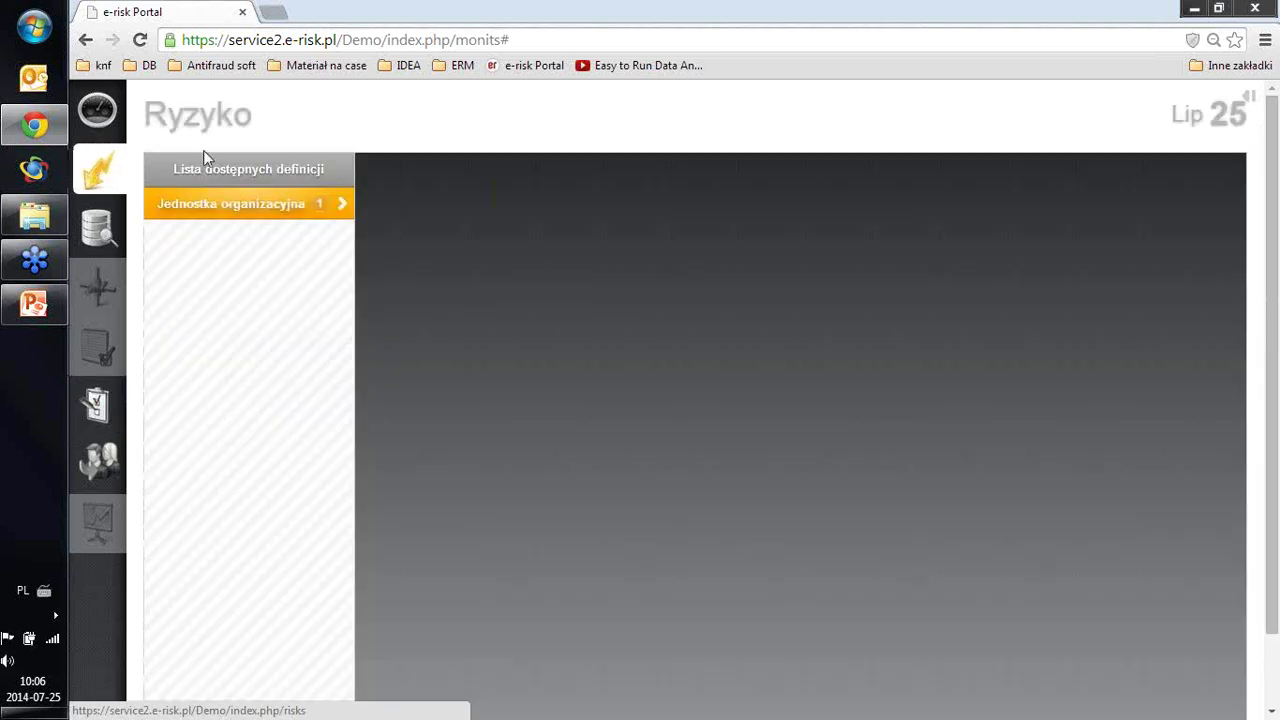
pyautogui.click(1247, 99)
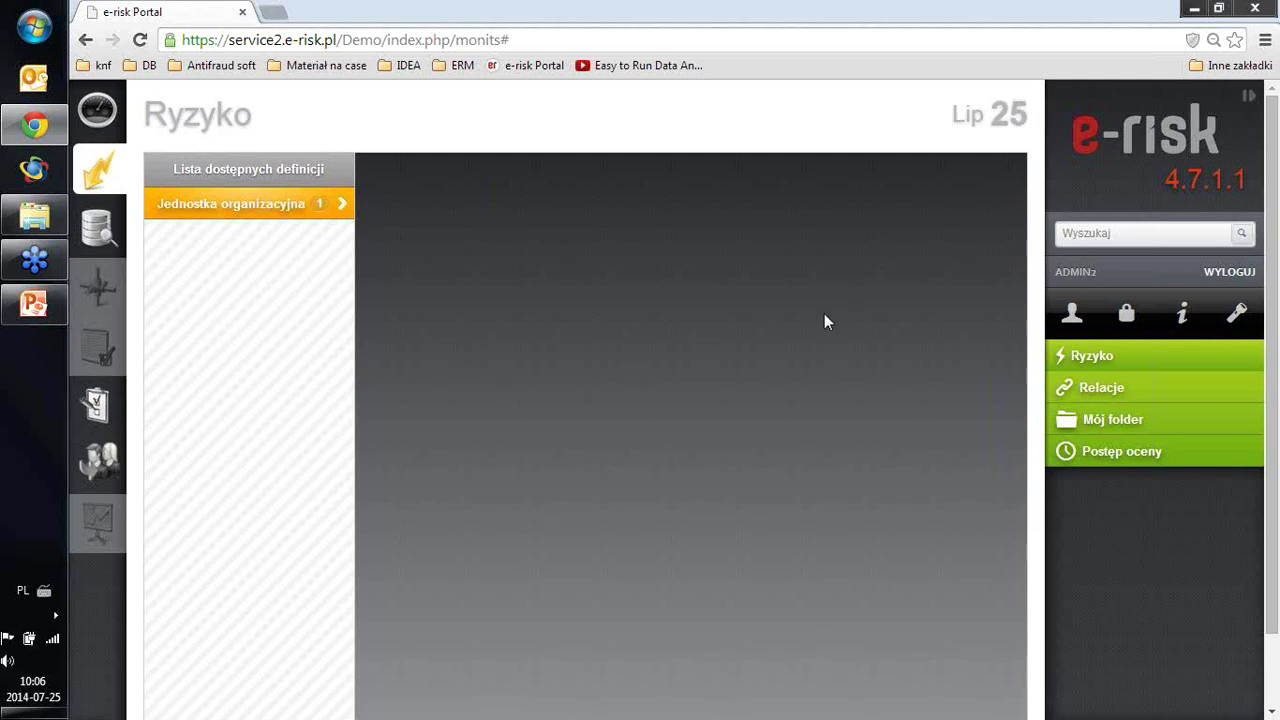
pyautogui.click(1113, 456)
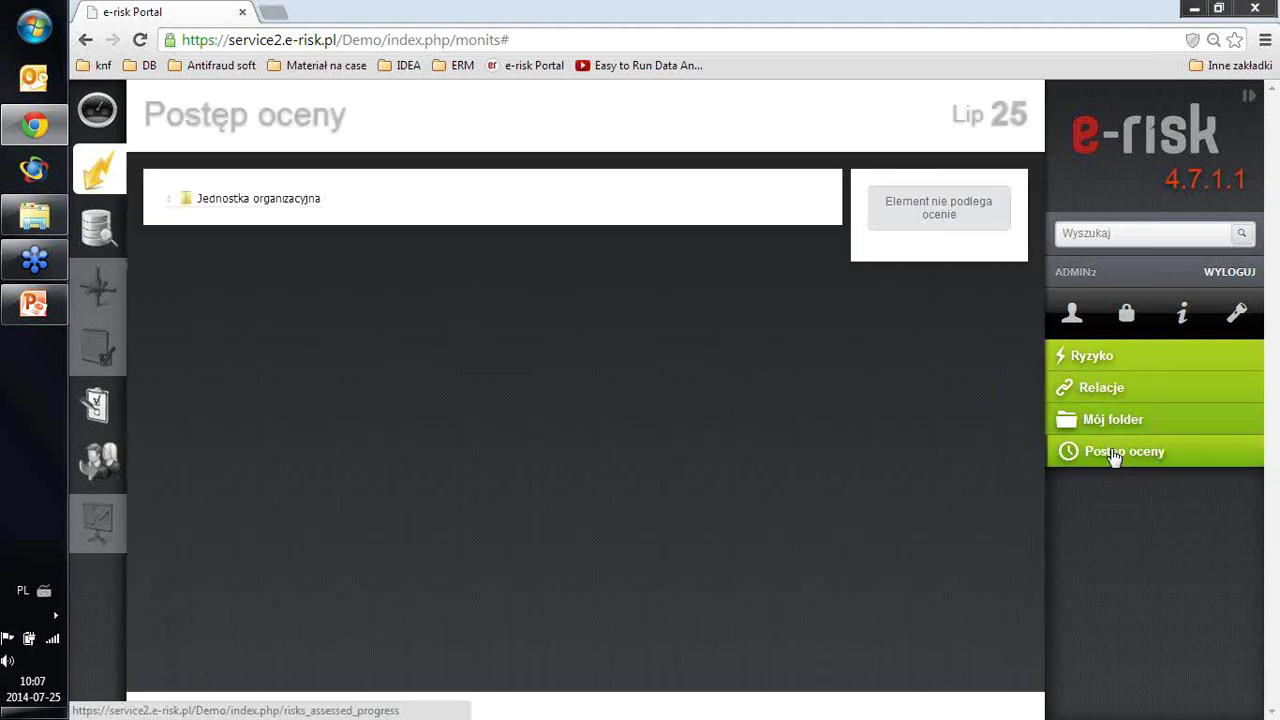
pyautogui.click(171, 205)
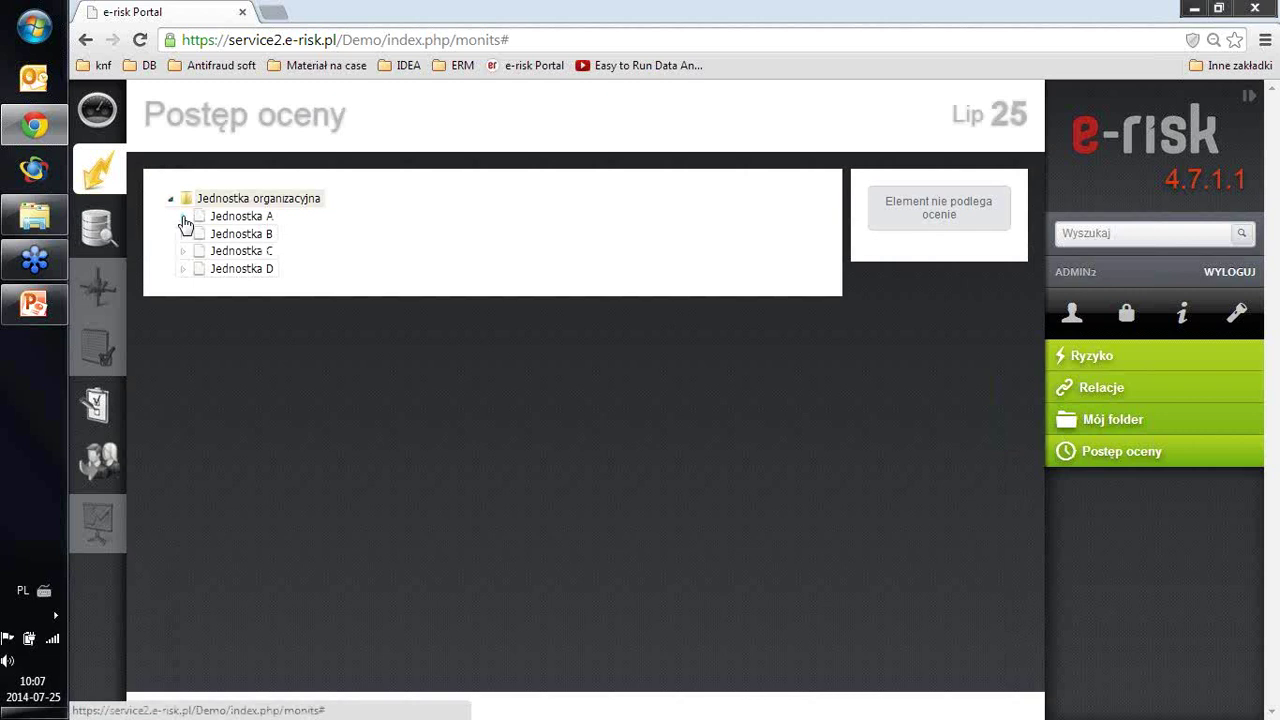
pyautogui.click(184, 217)
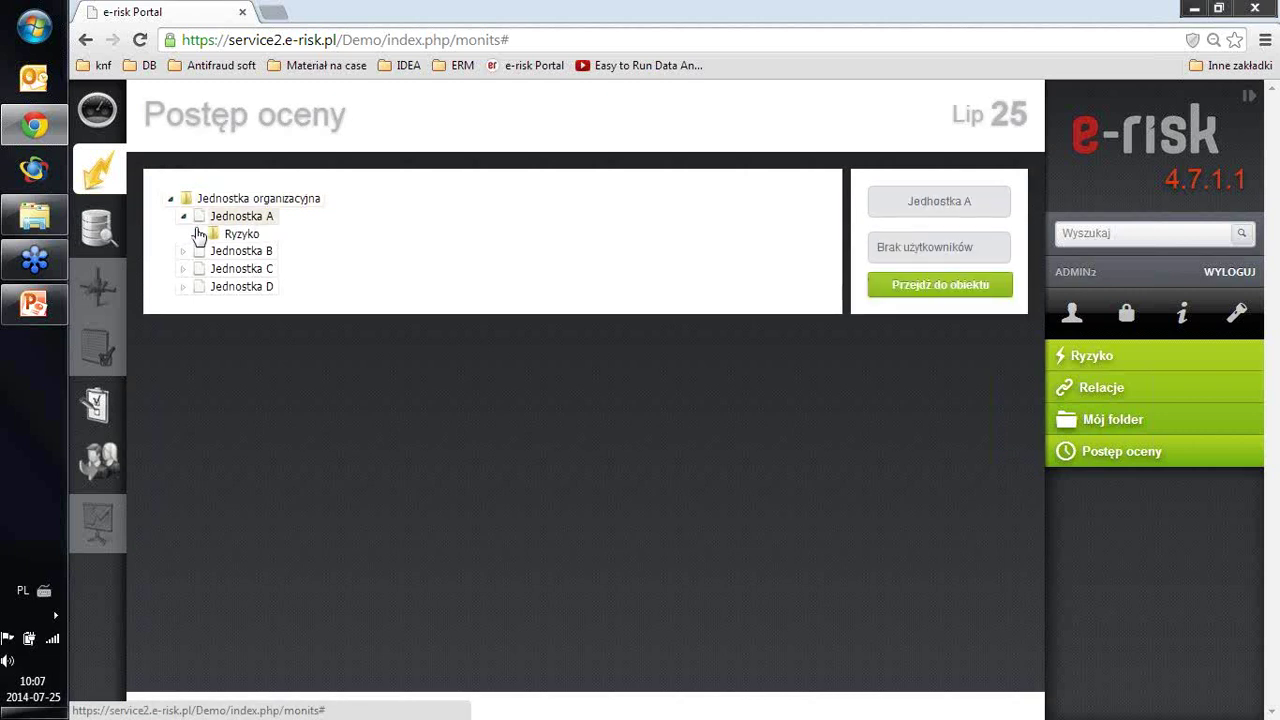
pyautogui.click(199, 235)
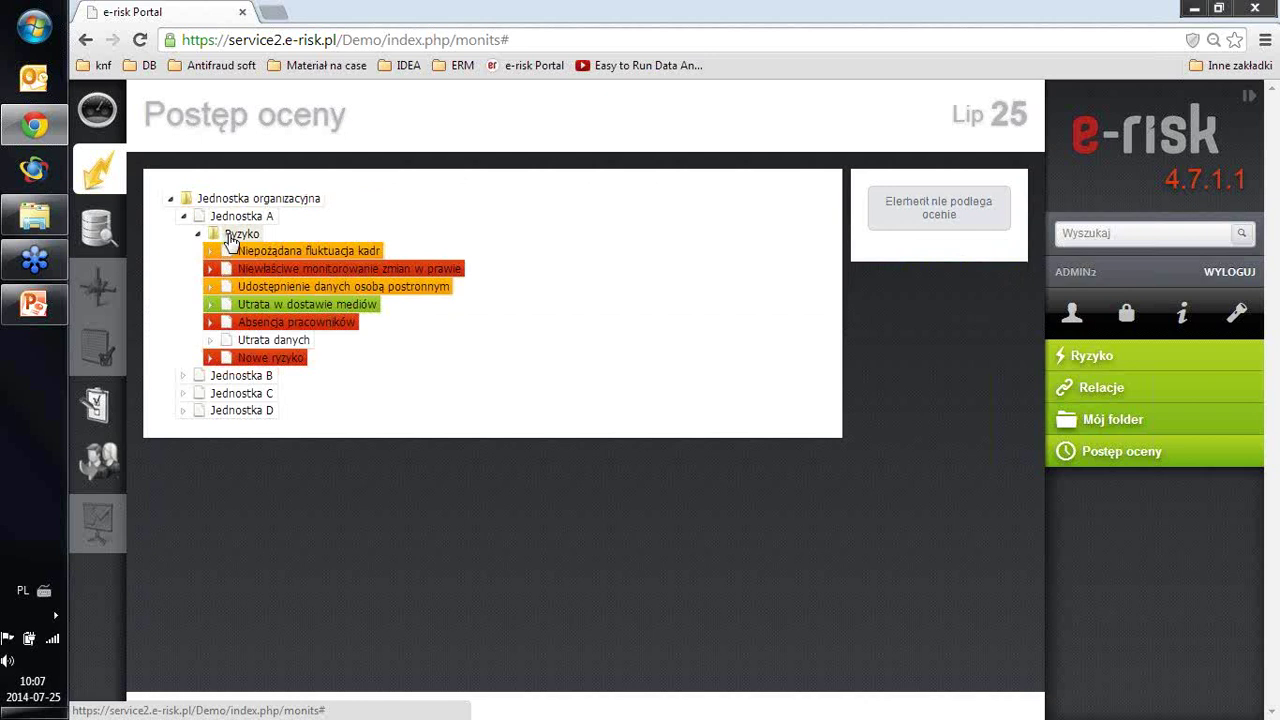
# Expand the risk "Utrata w dostawie mediów" and its Zabezpieczenia branch to examine their assessment status.
pyautogui.click(430, 268)
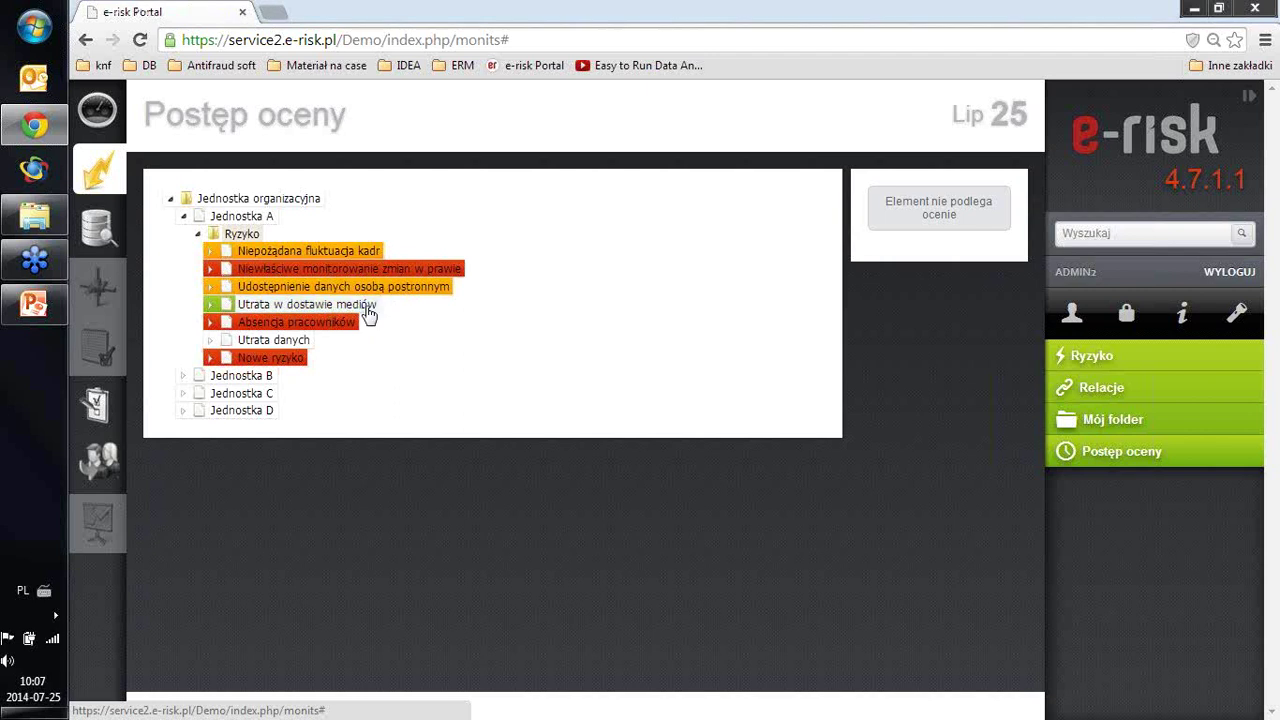
pyautogui.click(211, 304)
pyautogui.click(226, 340)
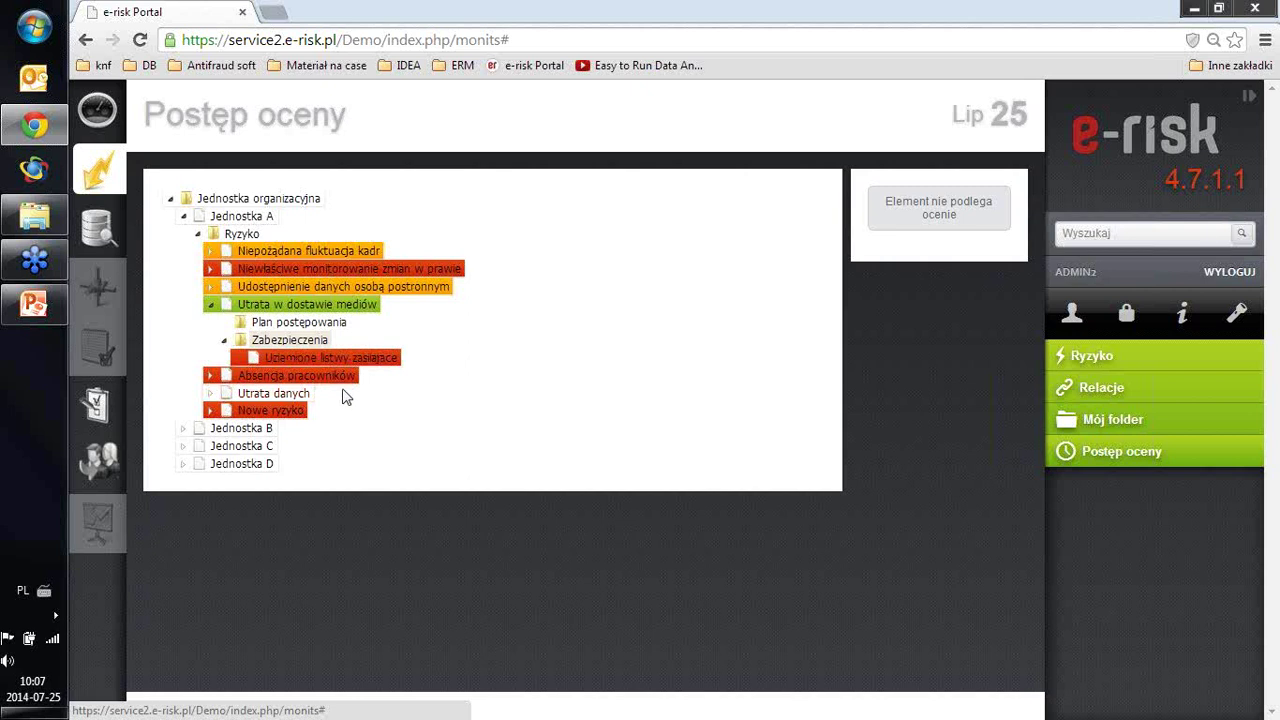
# Review the permissions of the Właściciel Ryzyka role, followed by the list of user accounts.
pyautogui.click(108, 463)
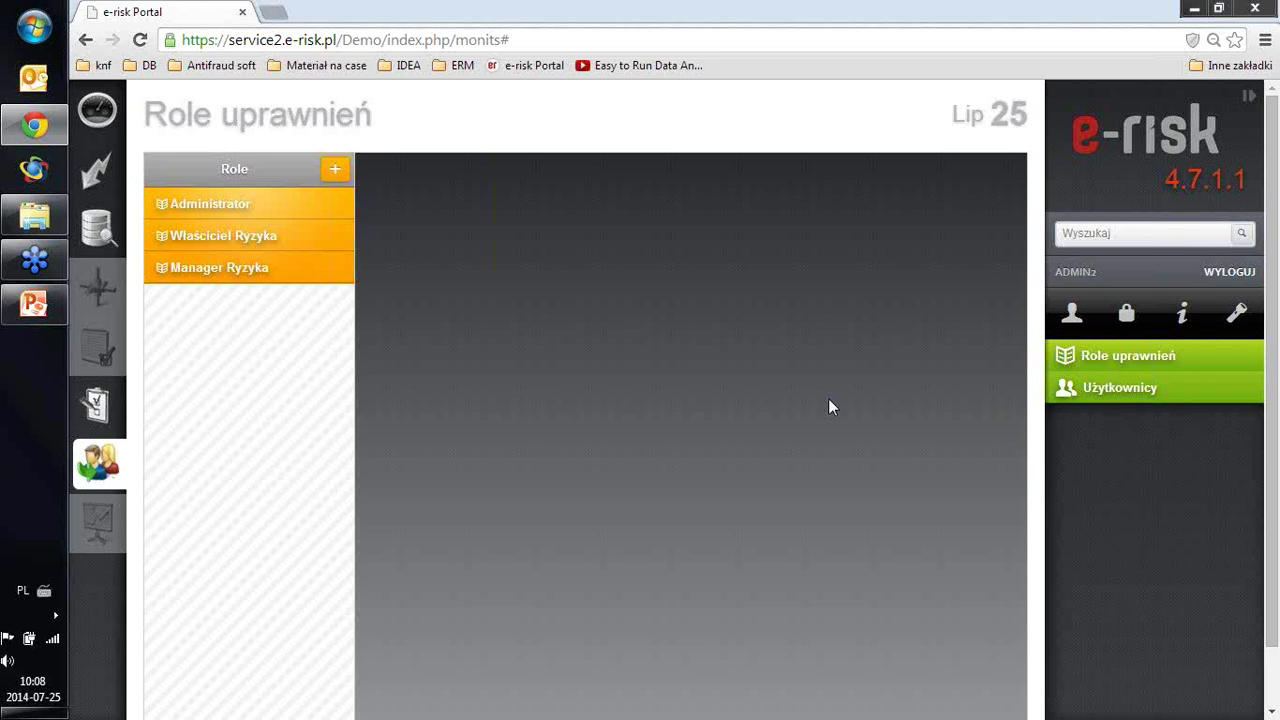
pyautogui.click(259, 251)
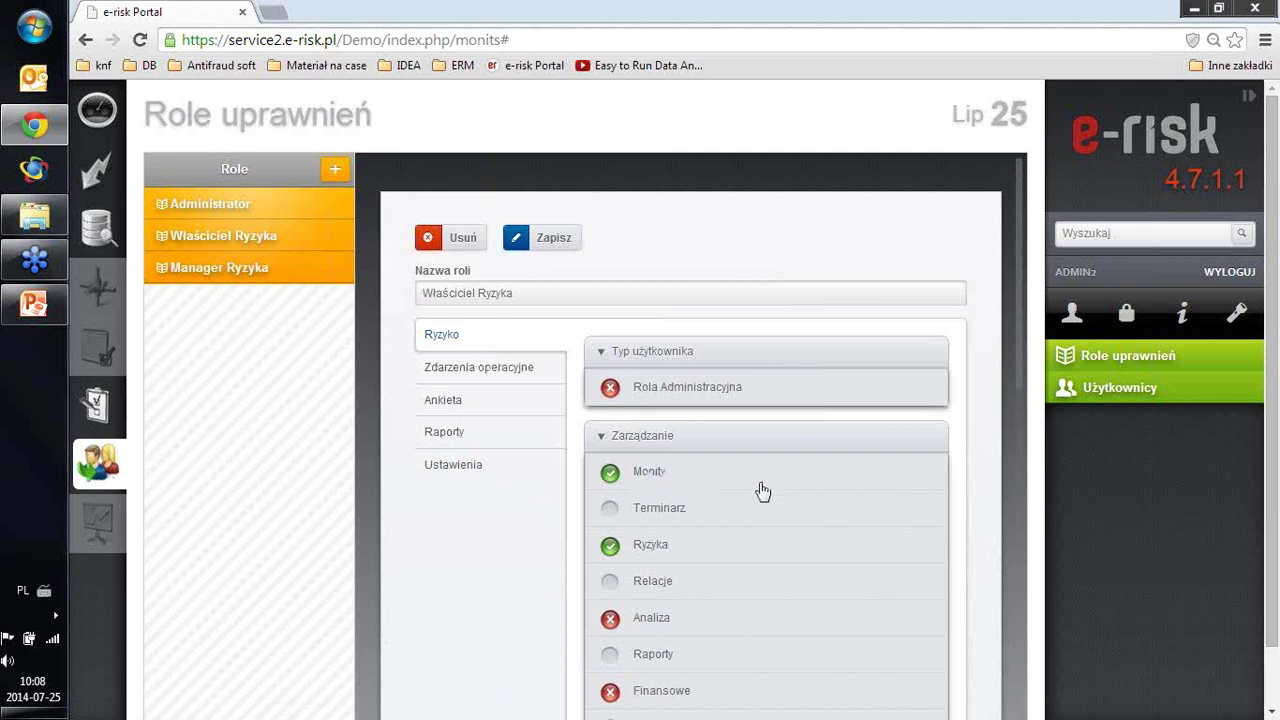
pyautogui.click(1115, 402)
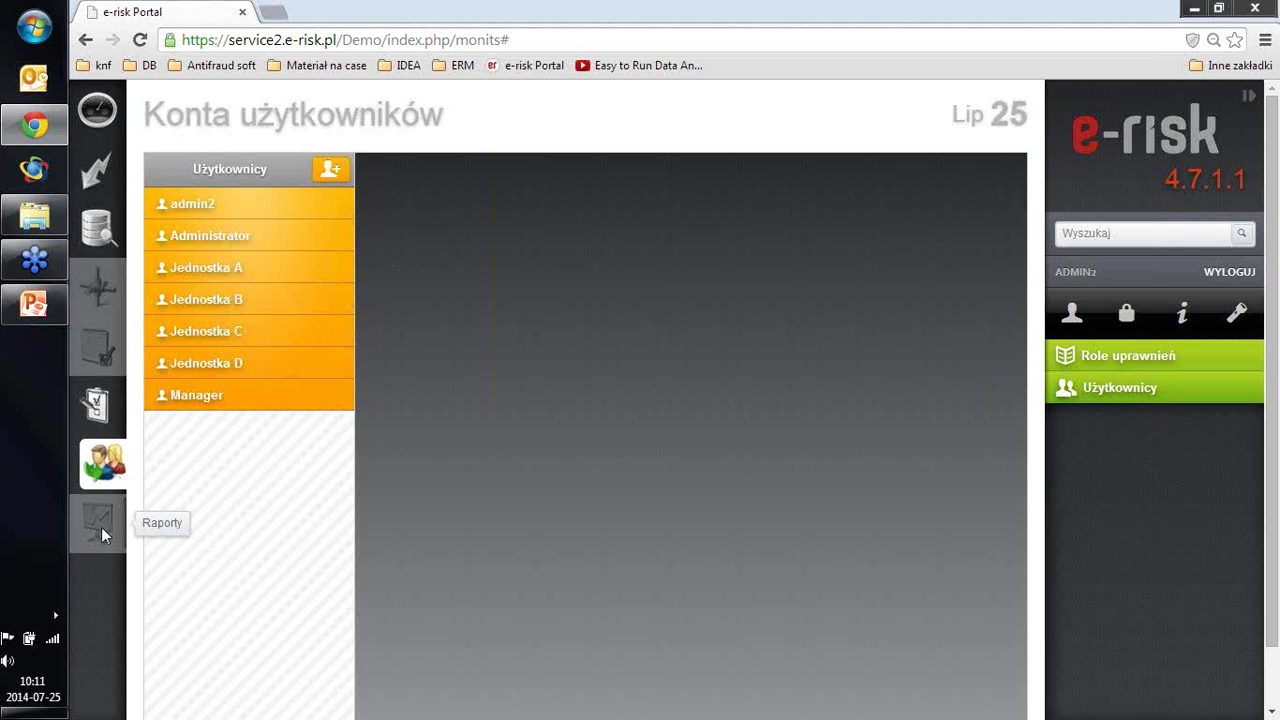
# Switch to the e-risk.pptx presentation in PowerPoint and run its slide show to the closing contact slide.
pyautogui.click(38, 308)
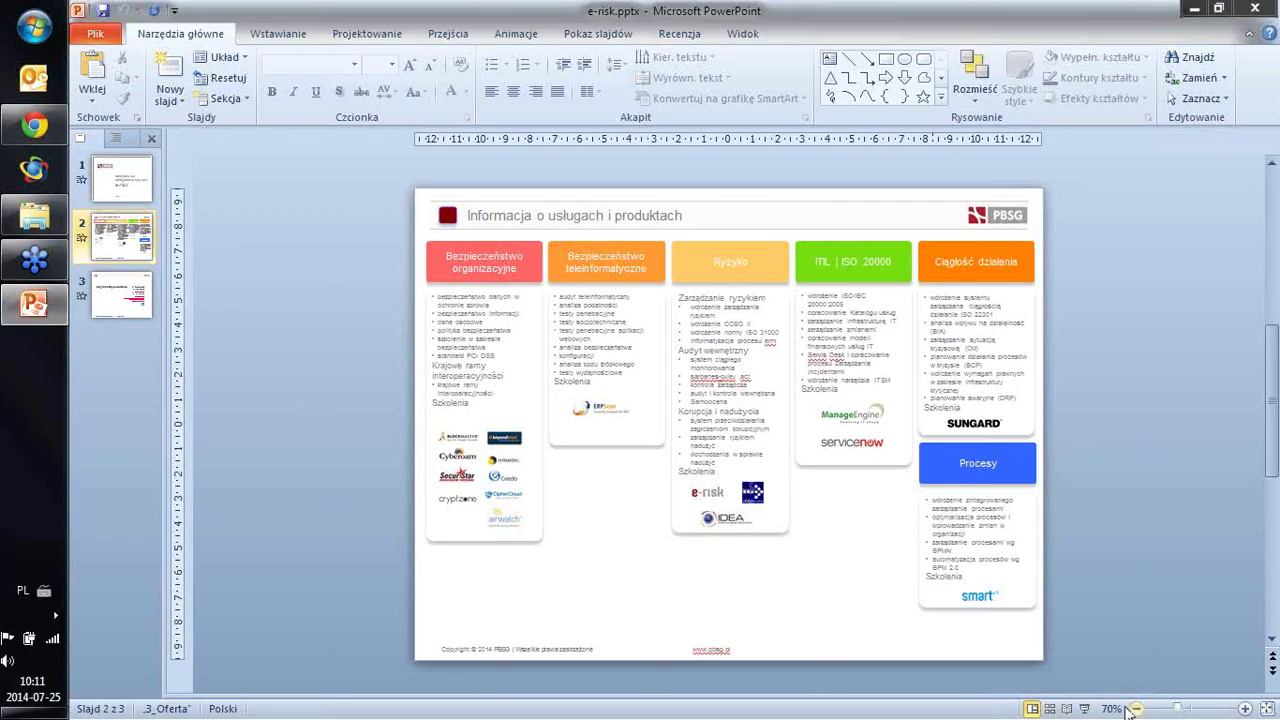
pyautogui.click(1084, 708)
pyautogui.click(1086, 543)
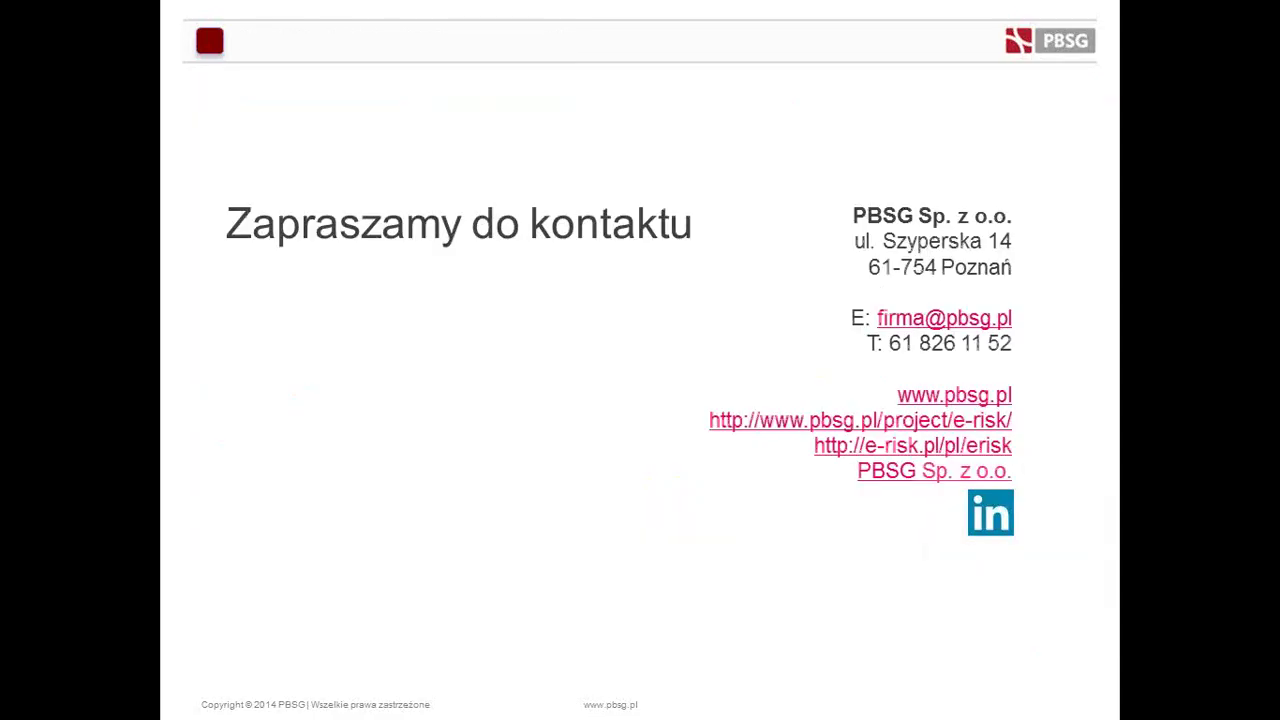